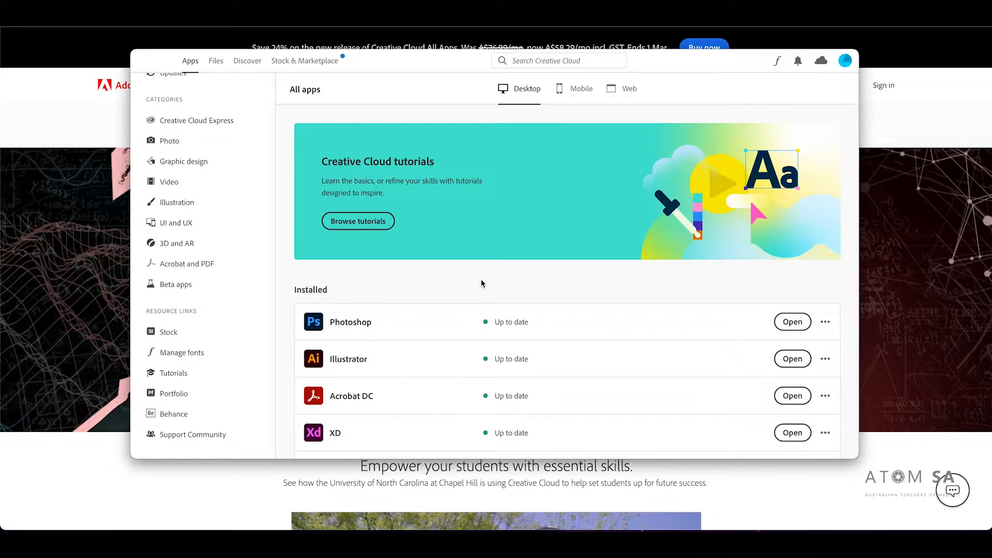
Look through the installed Creative Cloud apps and launch Premiere Pro.
scroll(484, 231, "down", 2)
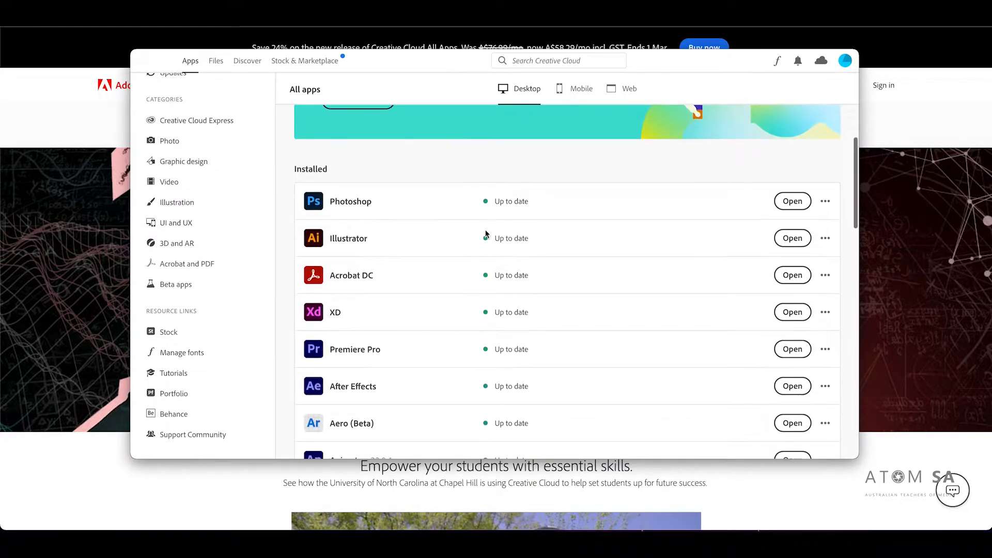
scroll(422, 283, "down", 2)
scroll(422, 281, "down", 8)
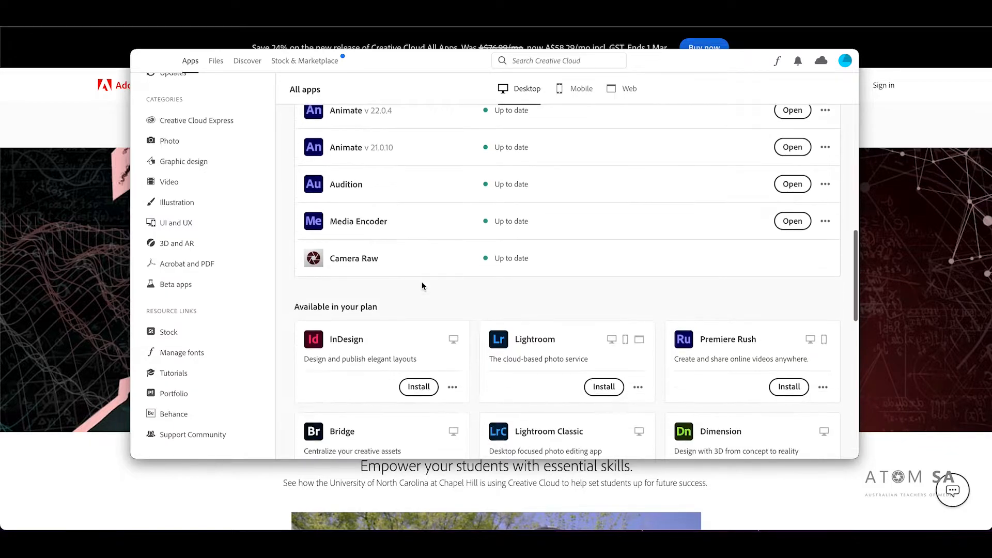
scroll(422, 281, "up", 6)
scroll(422, 281, "up", 5)
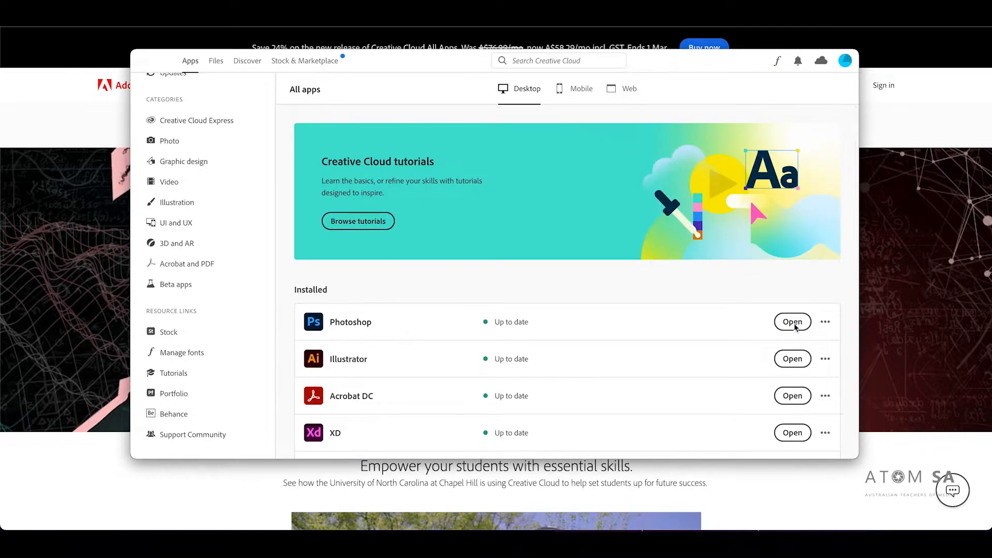
scroll(602, 346, "down", 1)
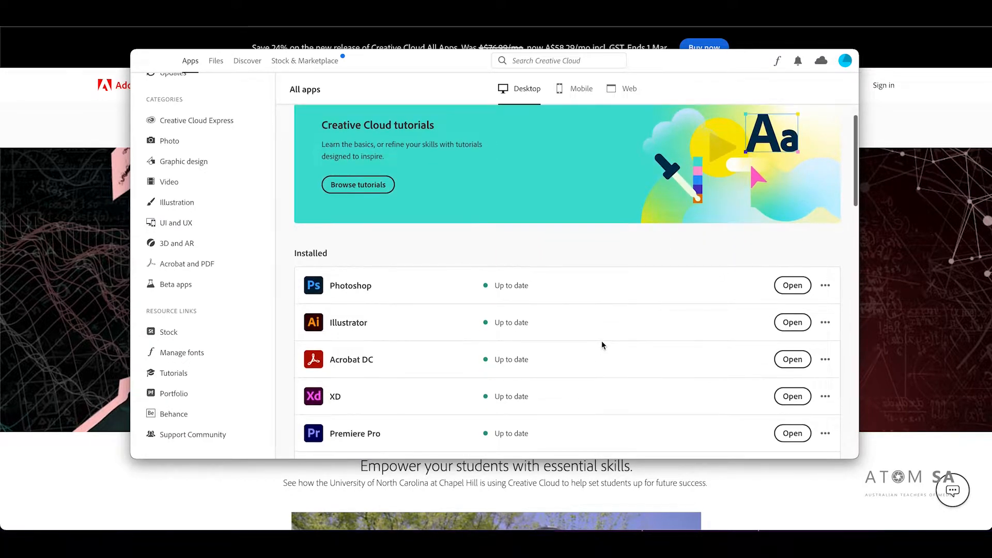
scroll(602, 345, "down", 2)
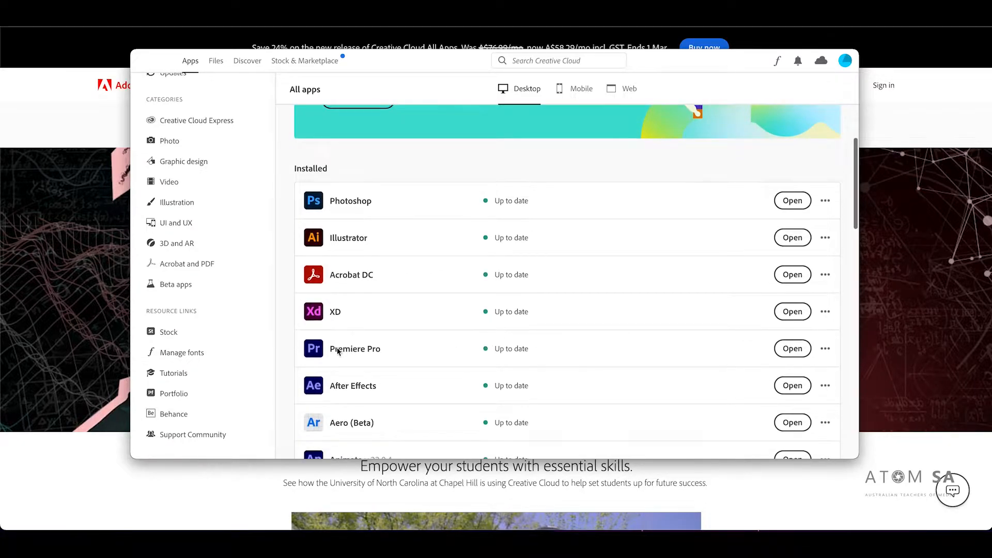
left_click(790, 349)
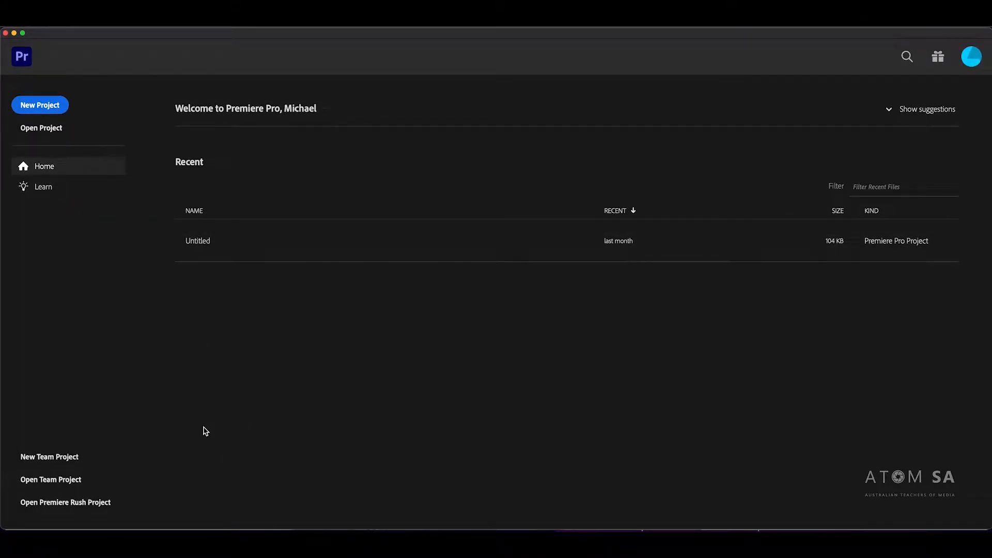
Create a new project named Test1 in the Documents folder with the default settings.
left_click(43, 106)
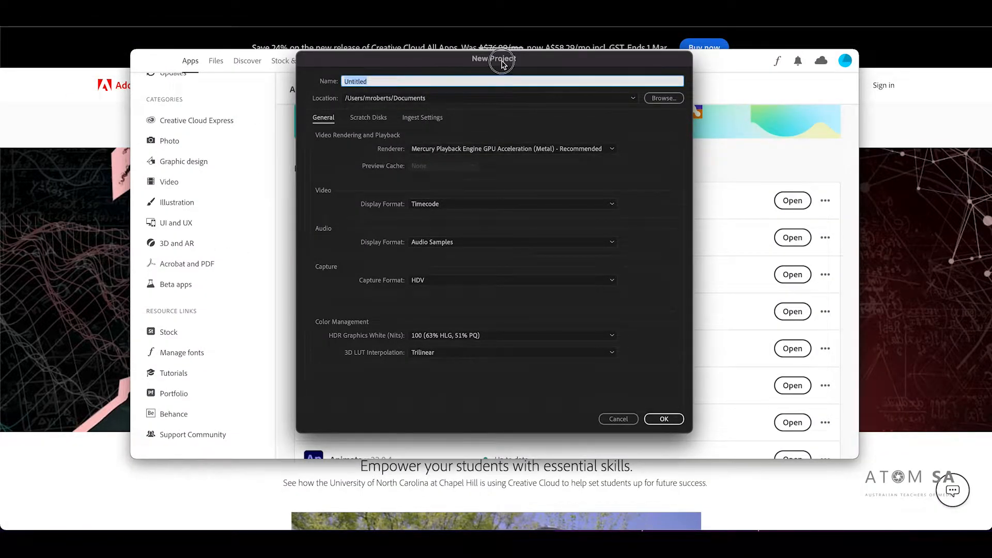
left_click_drag(500, 61, 501, 81)
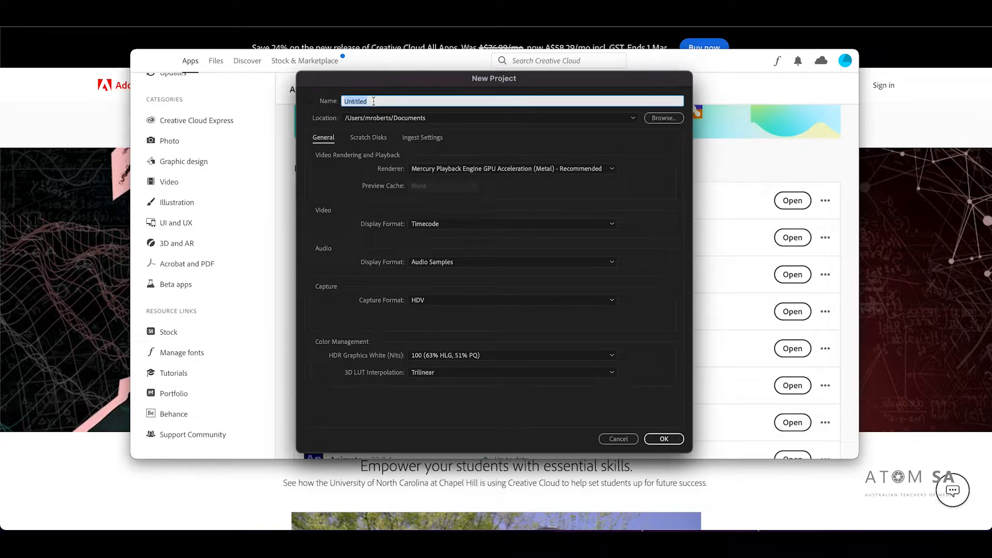
type("Test1")
left_click(662, 439)
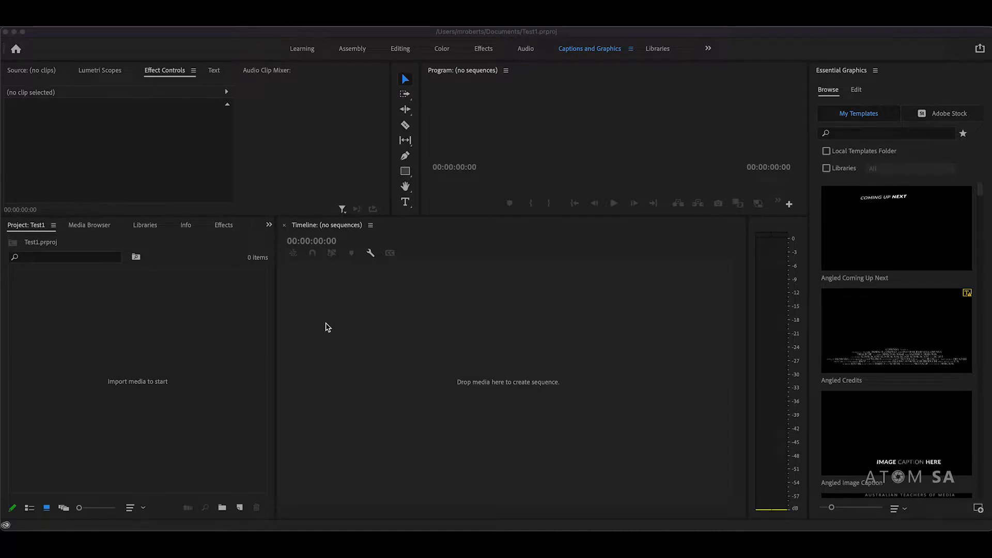
Examine the Timeline, Project, Program monitor, Lumetri Scopes, Effect Controls and Text panels of the Captions and Graphics workspace.
left_click(307, 228)
left_click(447, 381)
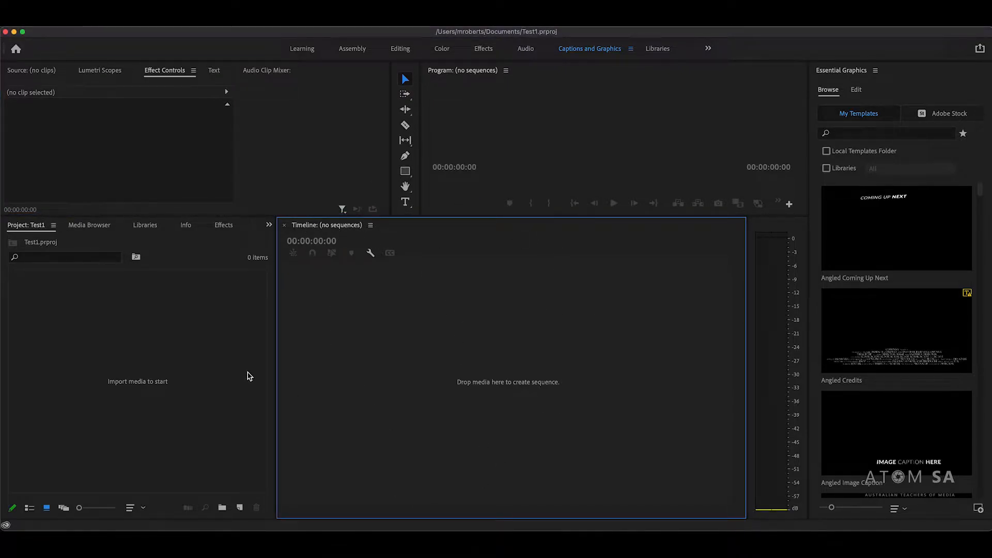
left_click(155, 339)
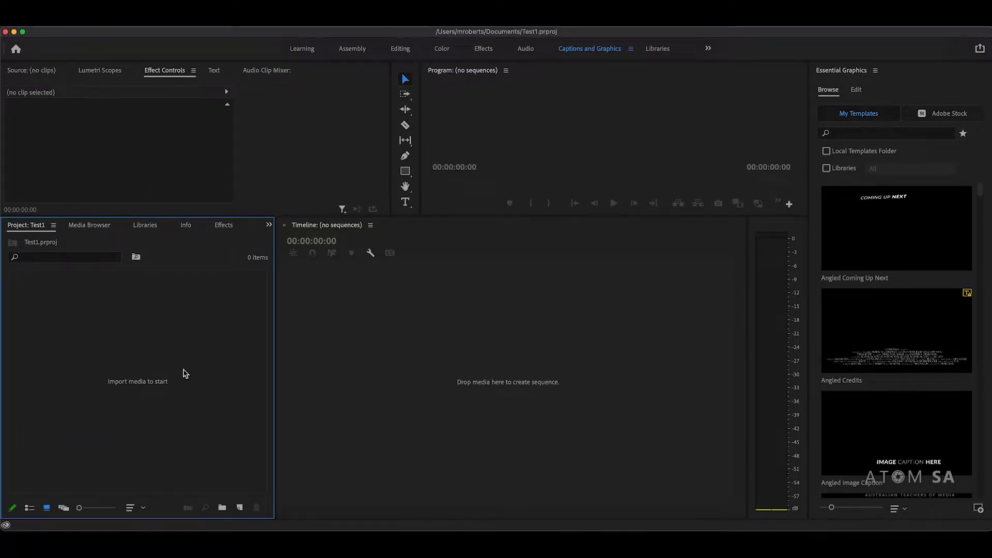
left_click(402, 343)
left_click(548, 158)
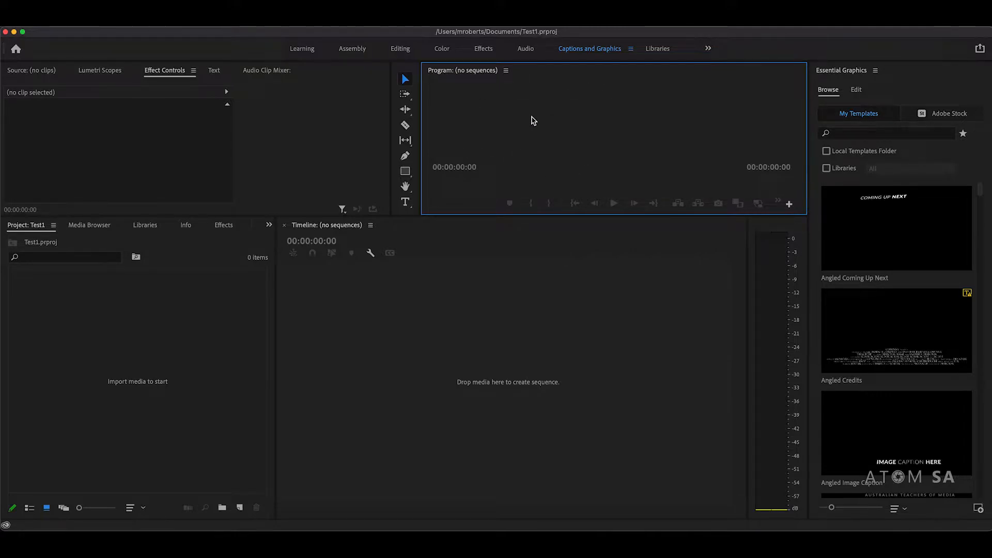
left_click(283, 158)
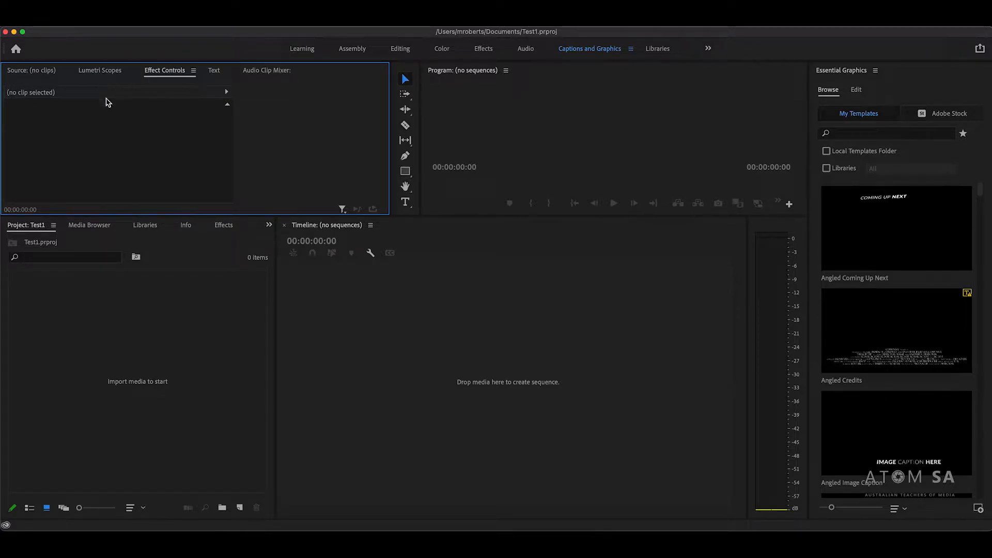
left_click(105, 72)
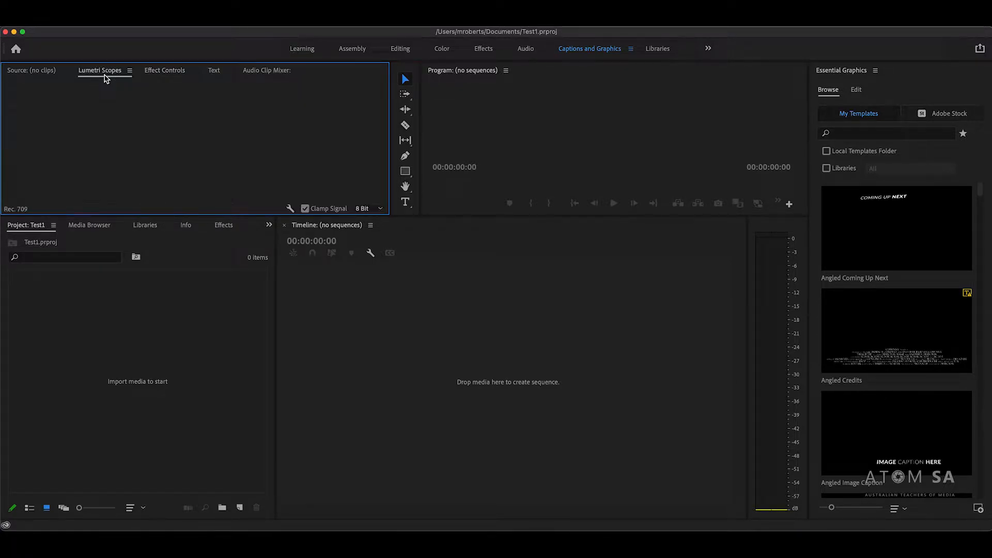
left_click(155, 73)
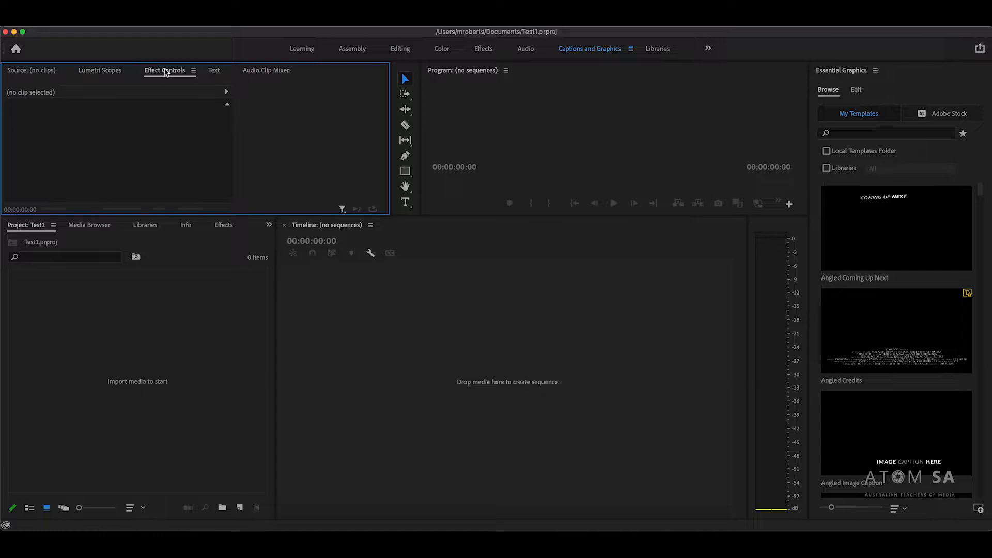
left_click(214, 71)
left_click(172, 72)
Rearrange the workspace by resizing panels, placing the Timeline beside the Program monitor and docking Libraries with the Audio Meters.
left_click_drag(389, 85, 318, 84)
left_click_drag(275, 238, 319, 238)
left_click_drag(436, 208, 430, 163)
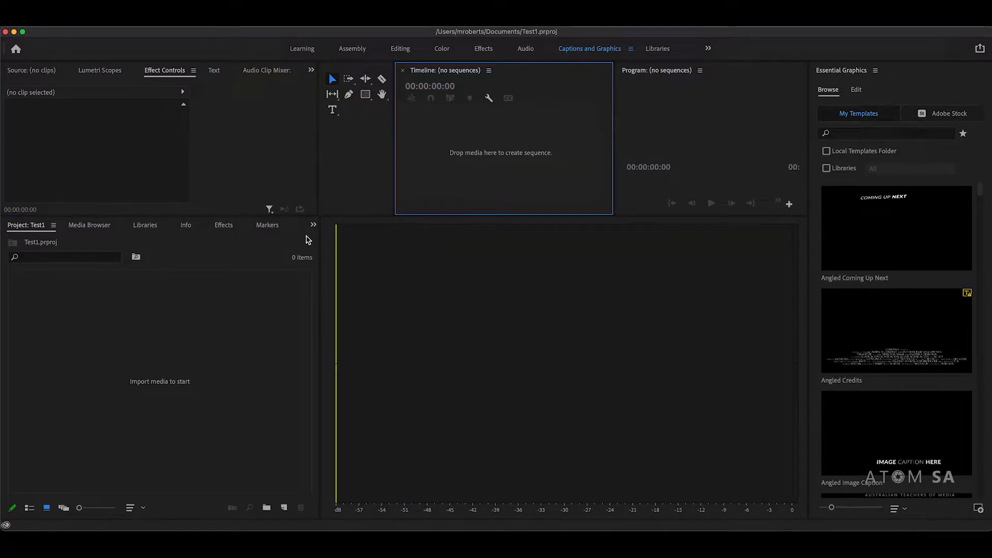
left_click_drag(155, 225, 452, 273)
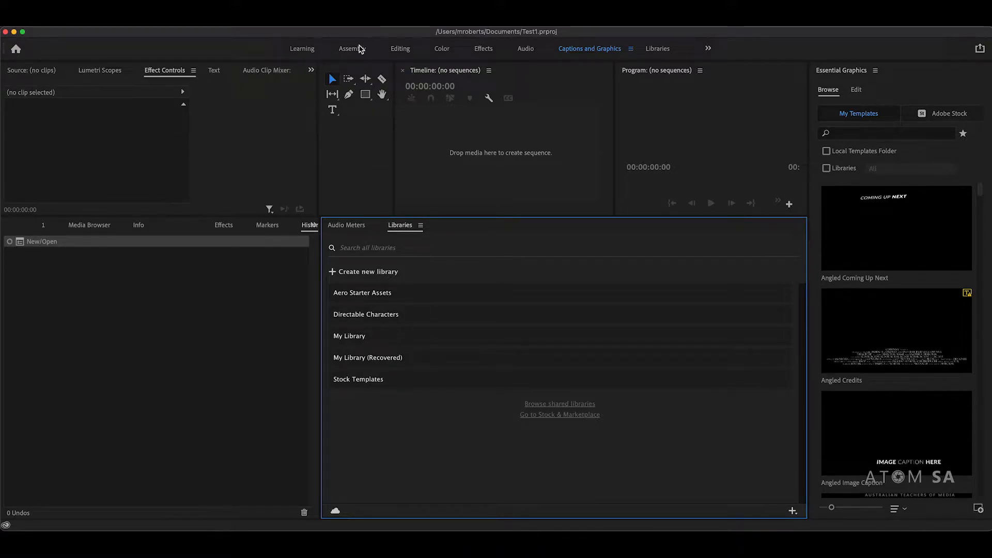
Compare the layouts of the Assembly, Editing, Color, Effects, Audio, and Captions and Graphics workspaces.
left_click(352, 48)
left_click(400, 51)
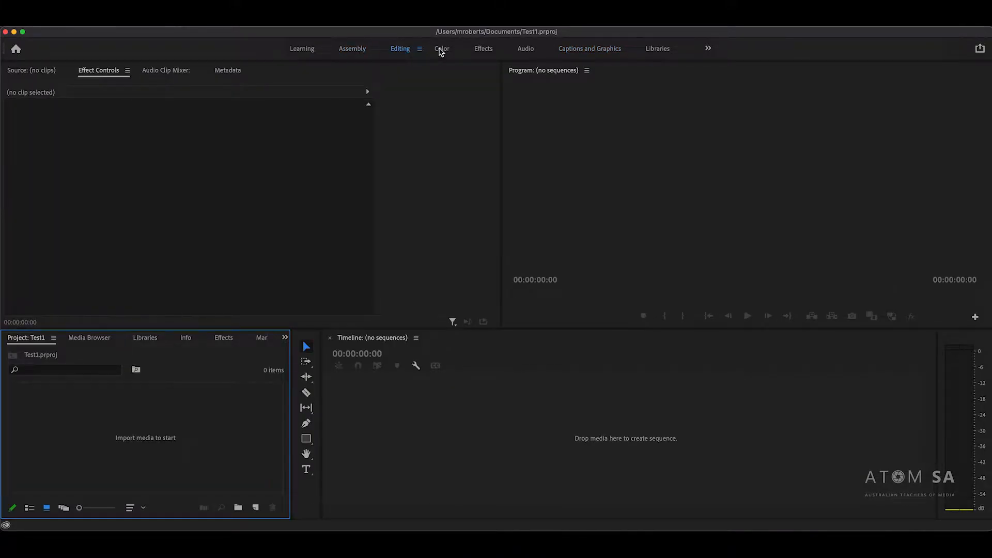
left_click(446, 50)
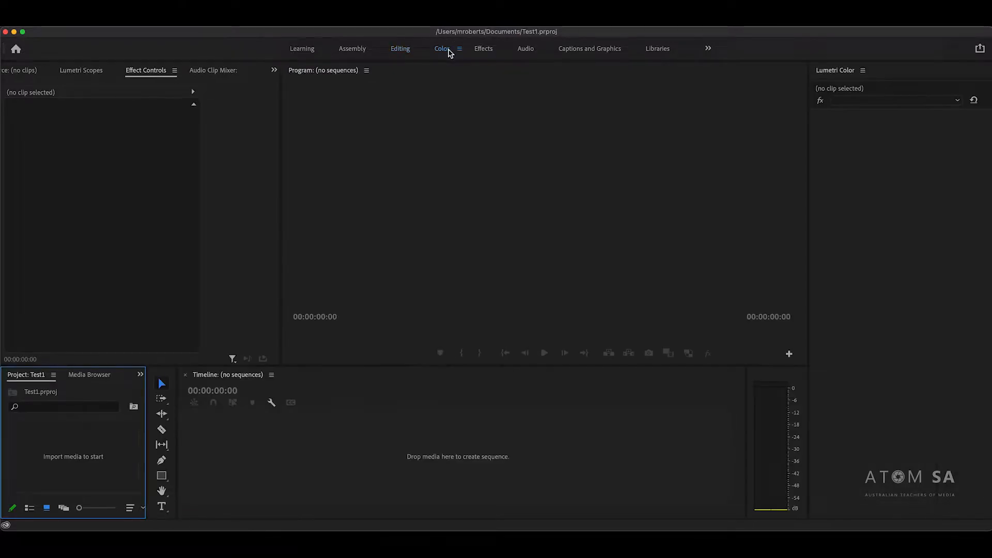
left_click(485, 52)
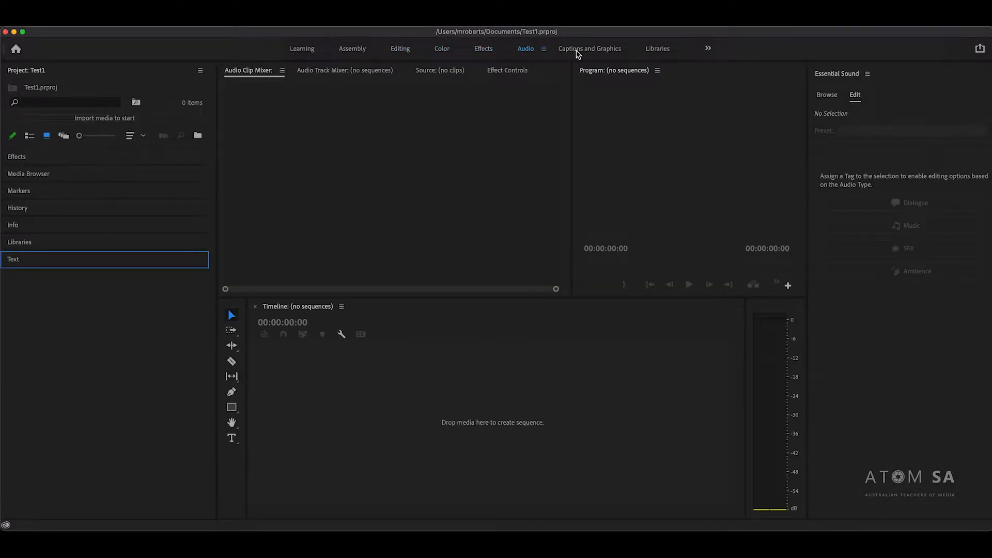
left_click(595, 50)
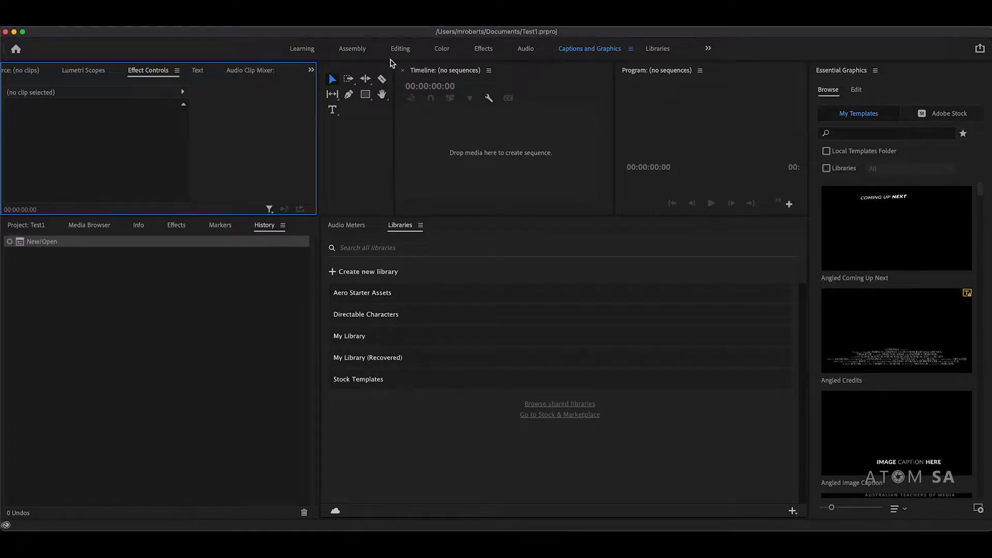
left_click(350, 52)
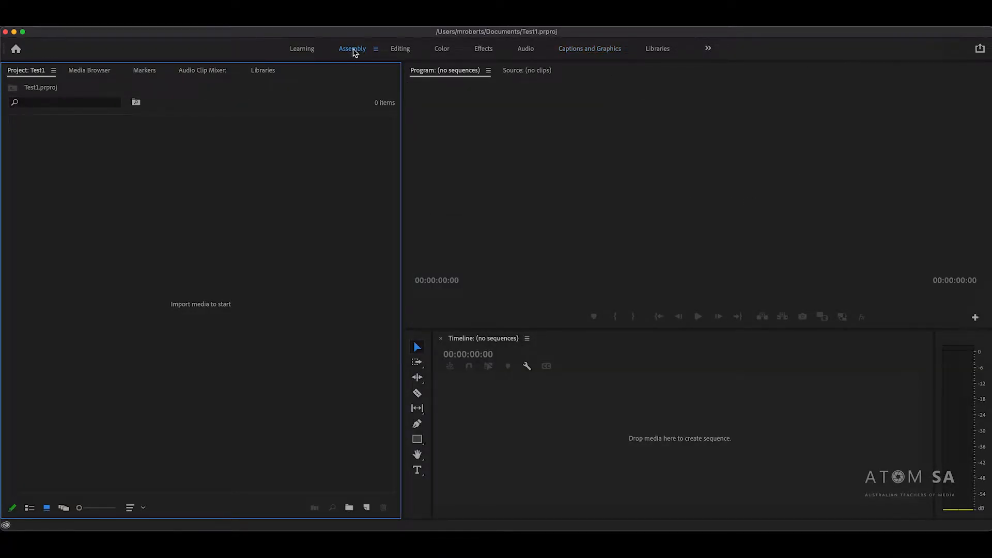
Switch to the Editing workspace, widening the Program monitor and making the Timeline area slightly taller.
left_click(399, 52)
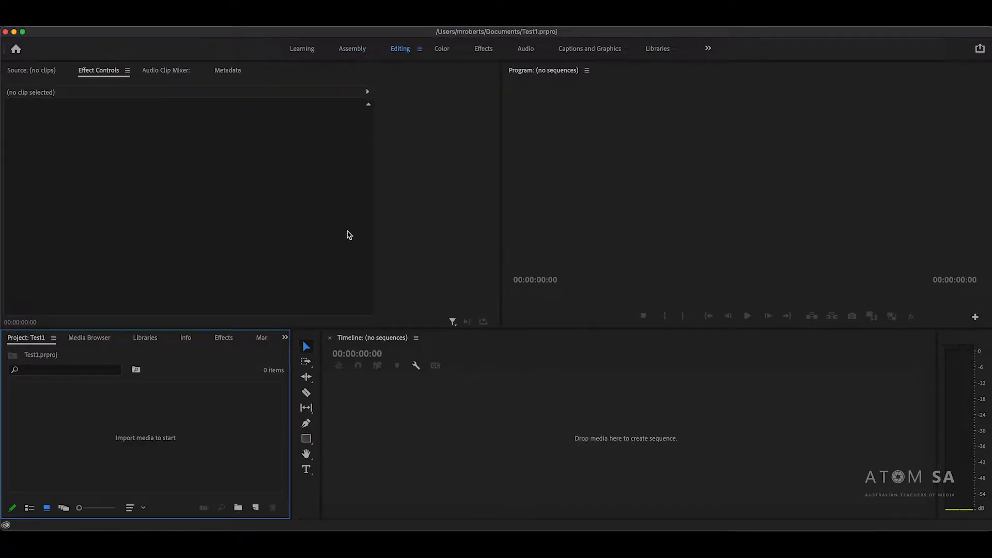
left_click_drag(501, 102, 318, 116)
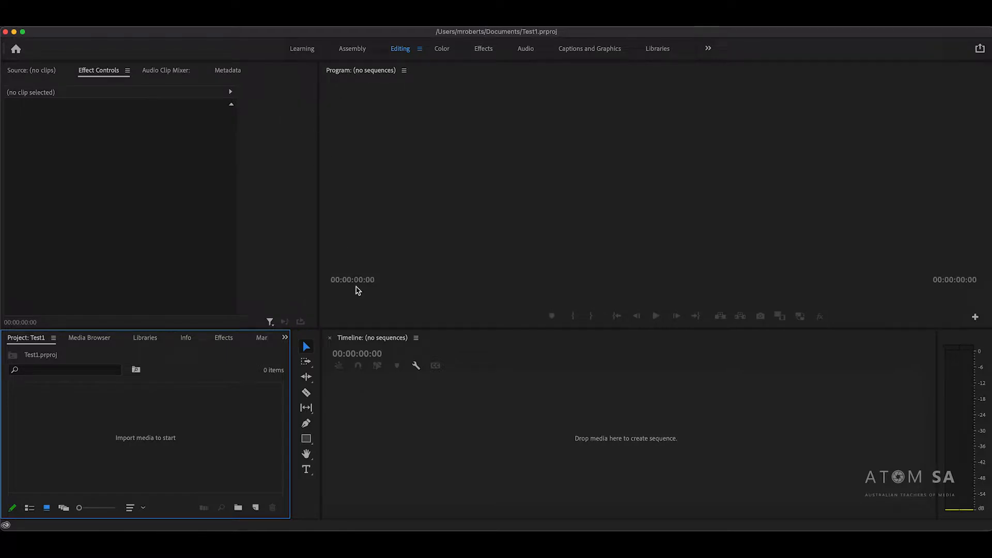
left_click_drag(369, 329, 369, 315)
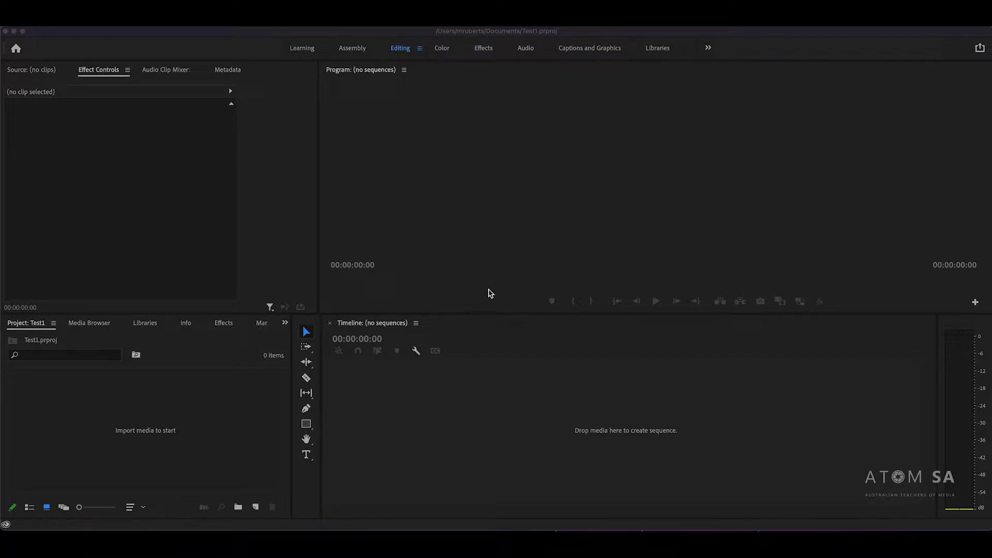
Import the three .mov clips from the stockFootage folder in Finder into the Test1 project, and minimize the Finder window.
right_click(159, 425)
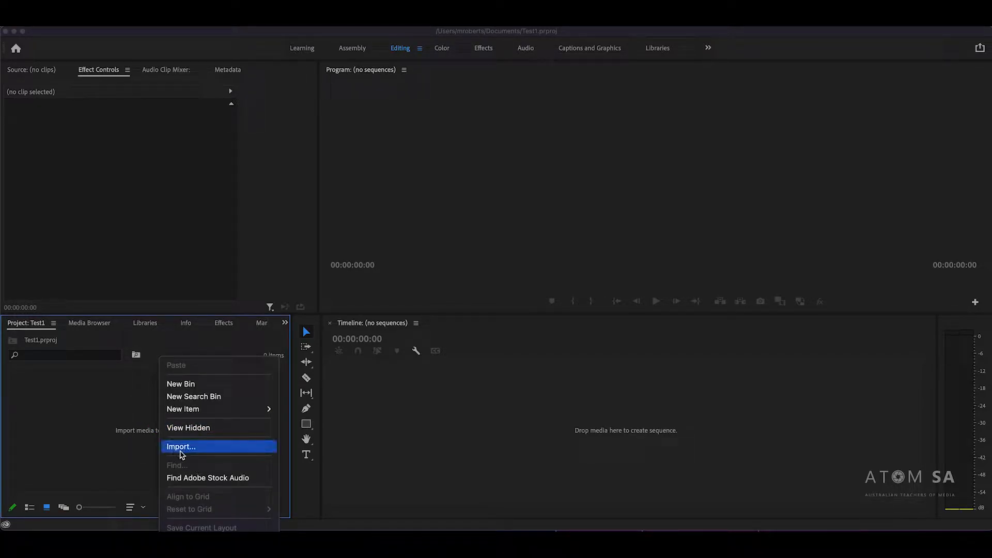
left_click(129, 424)
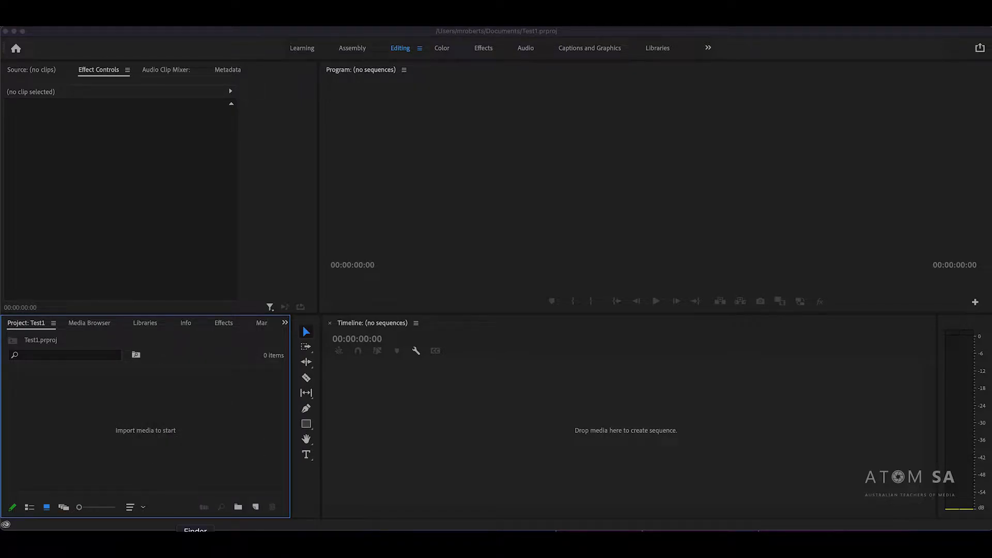
left_click_drag(518, 159, 106, 410)
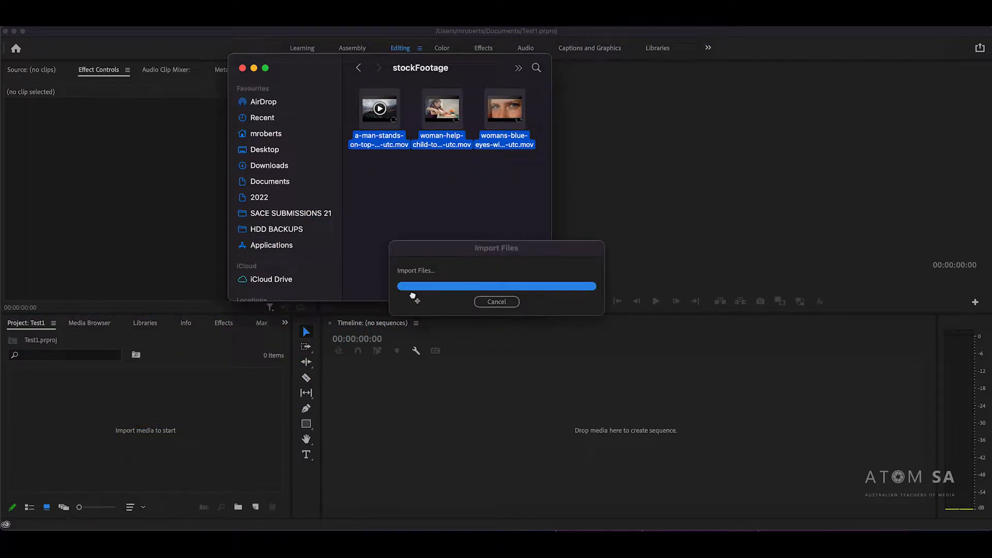
left_click(410, 166)
left_click(253, 69)
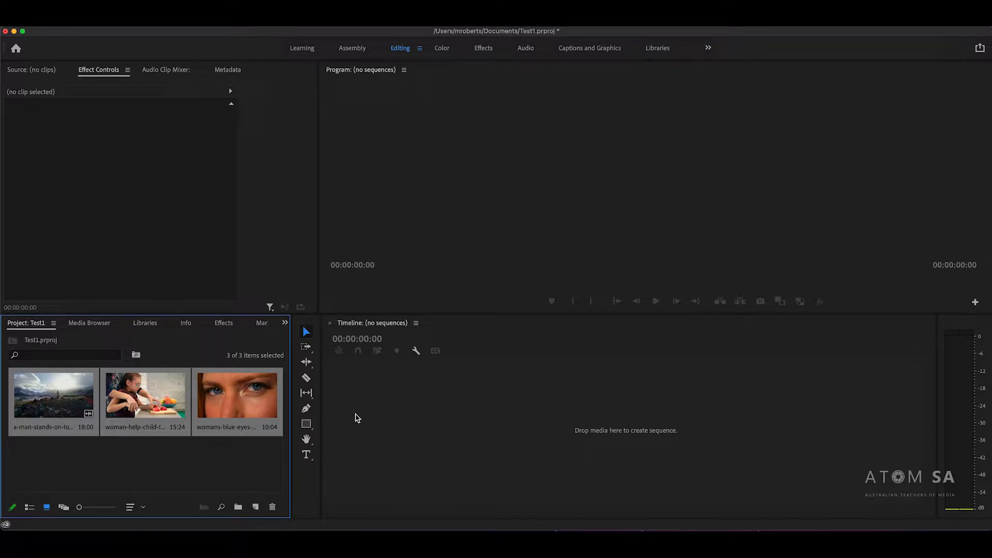
left_click(145, 479)
left_click_drag(235, 463, 23, 391)
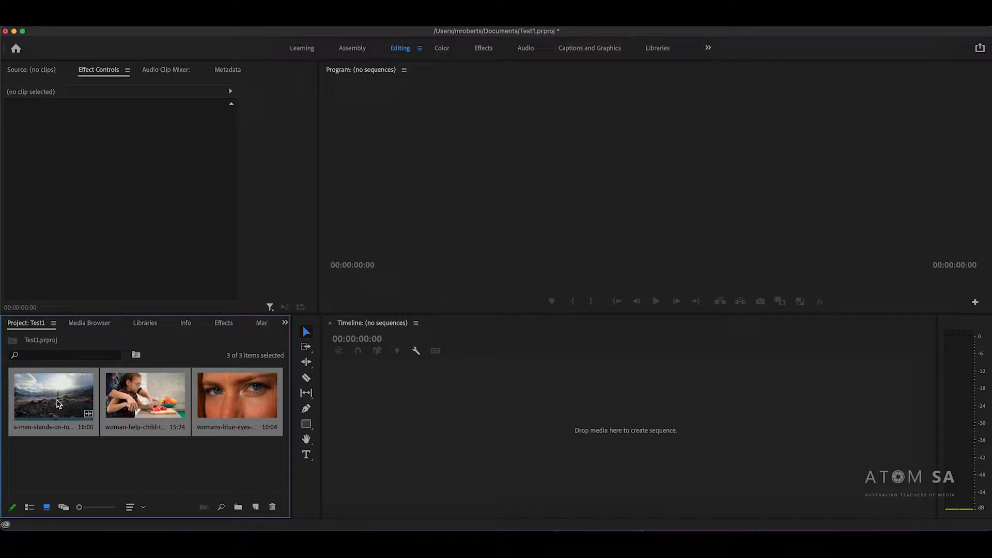
left_click(122, 472)
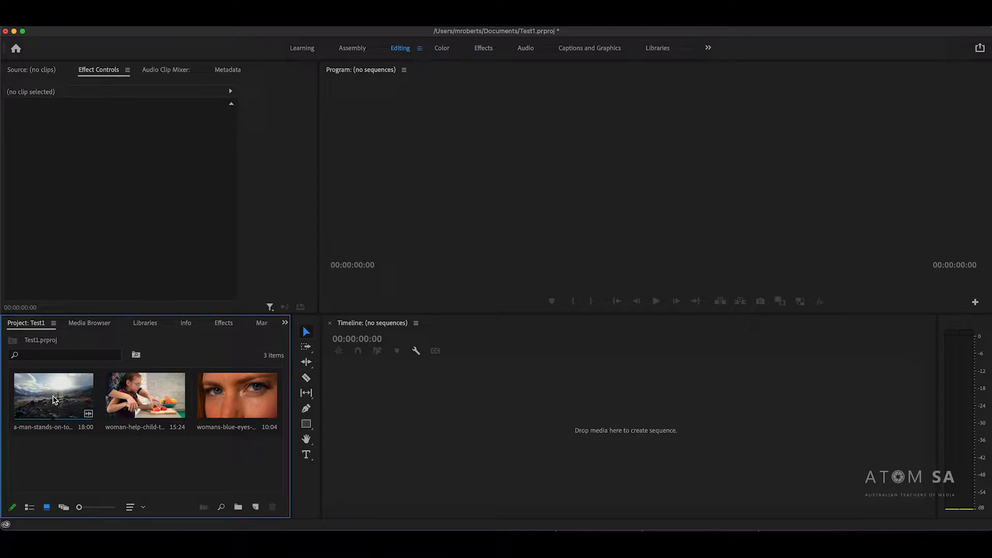
left_click(117, 462)
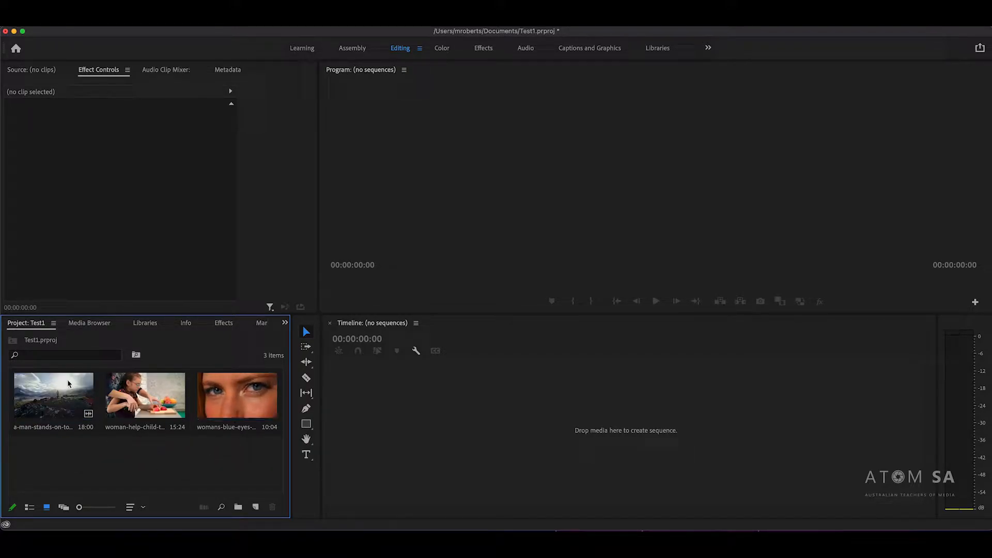
Create a sequence from the clip of the man standing on a cliff by placing it in the empty Timeline.
left_click(448, 412)
left_click_drag(49, 397, 405, 399)
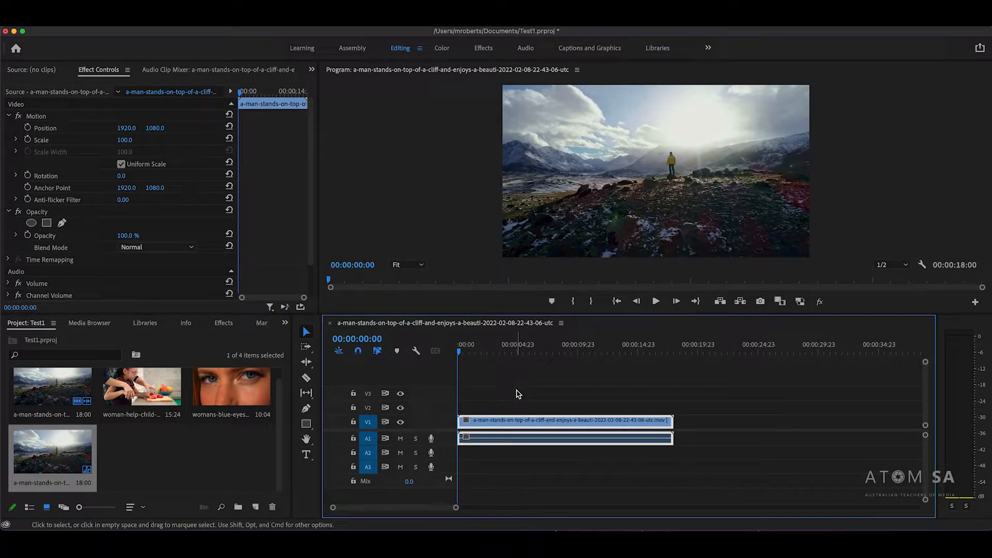
Scrub the playhead near the start of the sequence and play it in the Program monitor.
left_click_drag(475, 346, 453, 360)
mouse_move(467, 345)
left_mouse_down()
mouse_move(516, 343)
mouse_move(459, 345)
left_mouse_up()
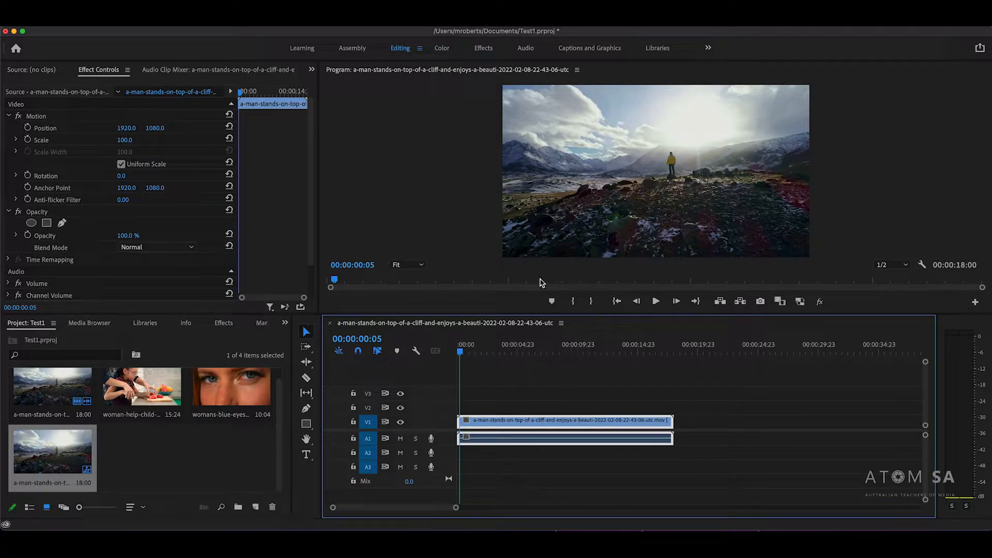
key("space")
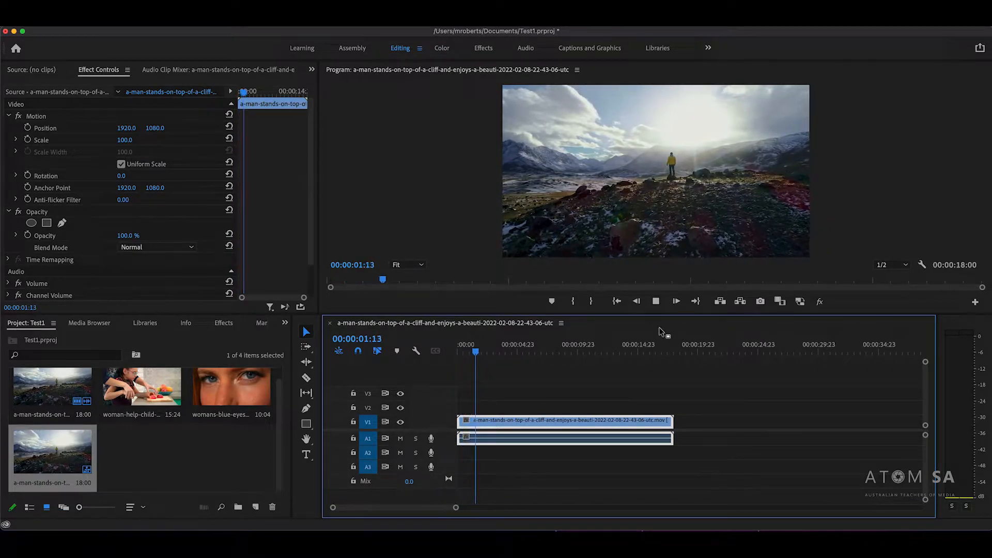
Scrub the playhead near the beginning of the cliff clip and return it to the start of the sequence.
mouse_move(492, 354)
left_mouse_down()
mouse_move(449, 353)
mouse_move(483, 354)
left_mouse_up()
left_click(490, 408)
left_click(467, 412)
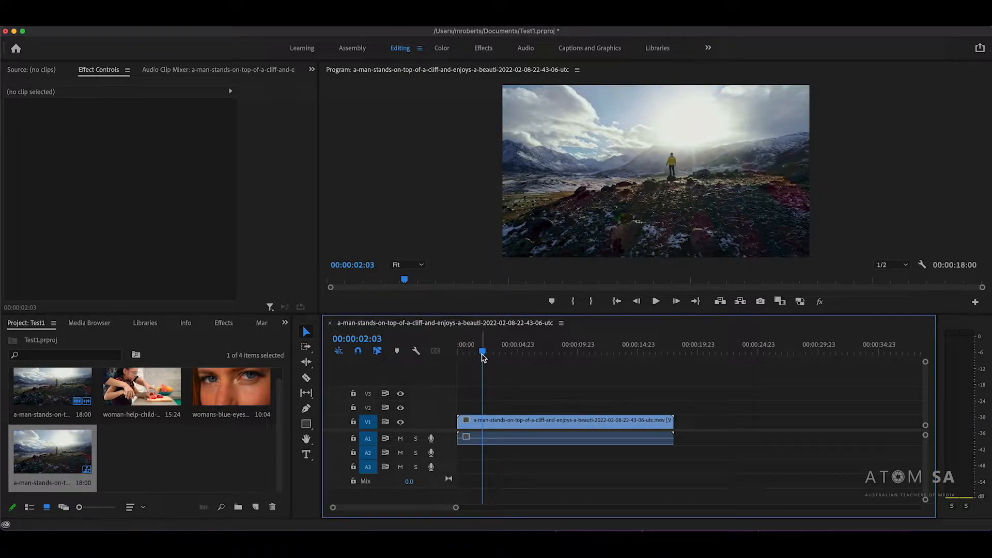
left_click_drag(482, 353, 458, 352)
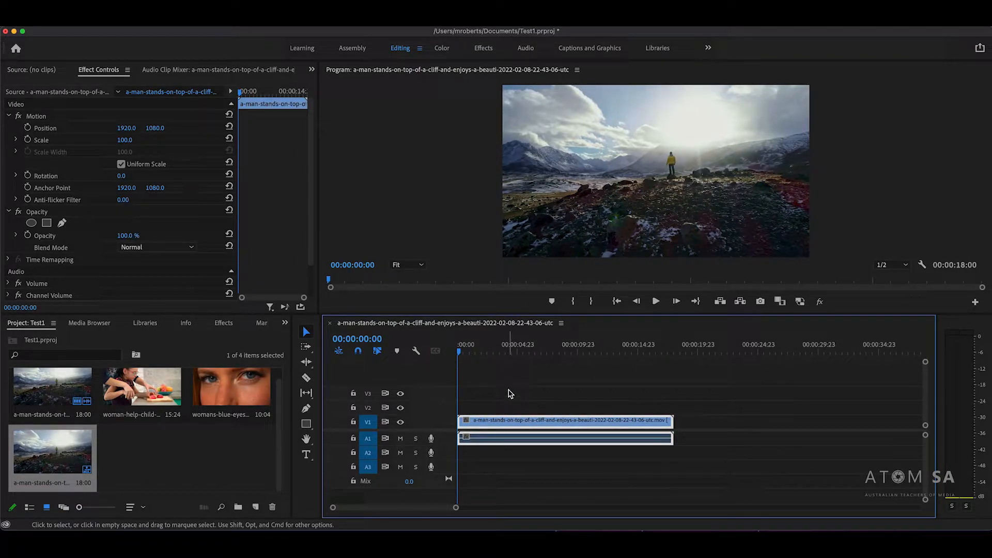
Zoom the Timeline in and out repeatedly, leaving it zoomed out to show more than a minute.
key("minus")
key("minus")
key("minus")
key("equal")
key("equal")
key("equal")
key("equal")
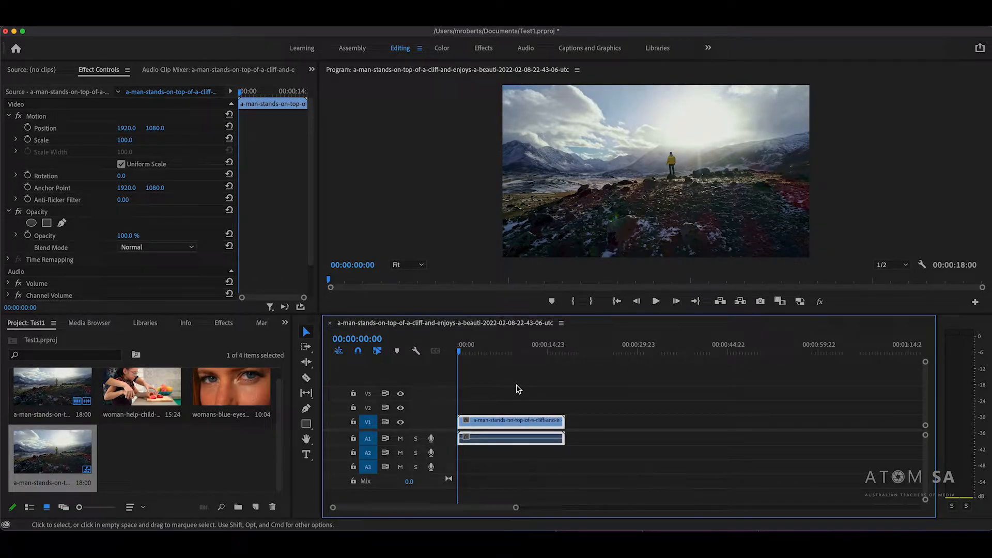
key("minus")
key("minus")
key("minus")
key("equal")
key("equal")
key("equal")
key("minus")
key("minus")
key("equal")
key("minus")
key("equal")
key("equal")
key("minus")
key("minus")
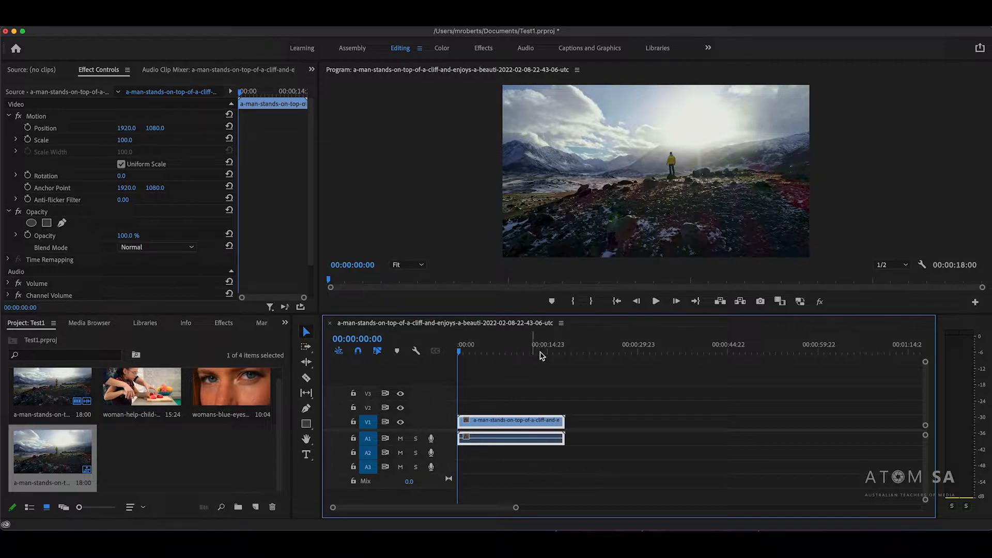
Place the woman-help-child clip on V3 so it overlaps the end of the cliff clip, and scrub up to its start.
mouse_move(552, 350)
left_mouse_down()
mouse_move(535, 344)
mouse_move(565, 347)
left_mouse_up()
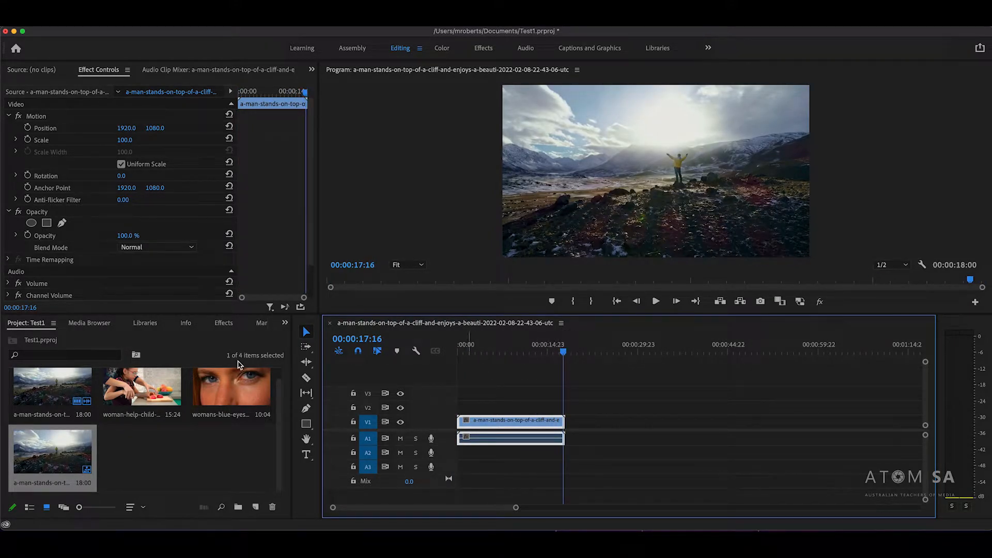
left_click_drag(141, 399, 515, 392)
left_click(487, 348)
mouse_move(486, 348)
left_mouse_down()
mouse_move(512, 351)
mouse_move(499, 350)
left_mouse_up()
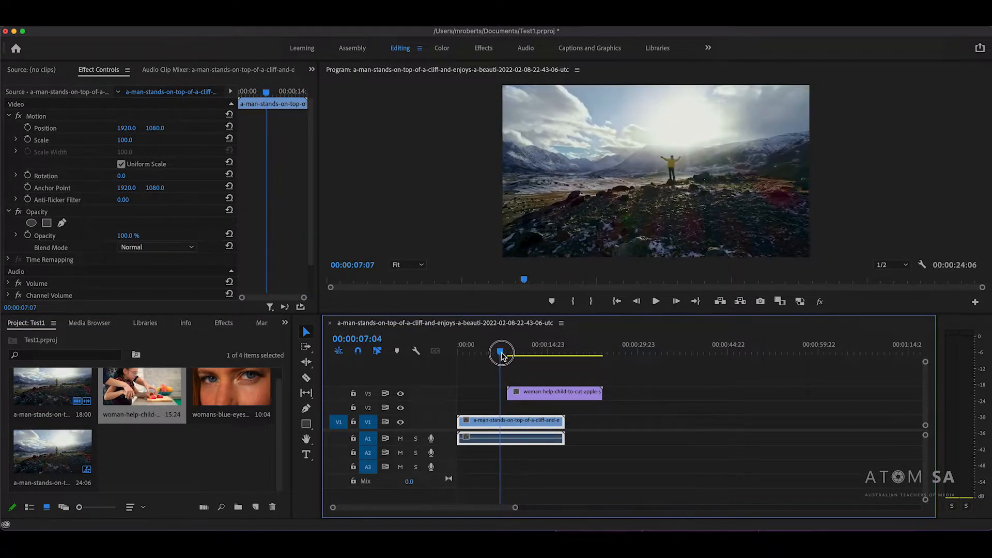
left_click(517, 411)
left_click(504, 347)
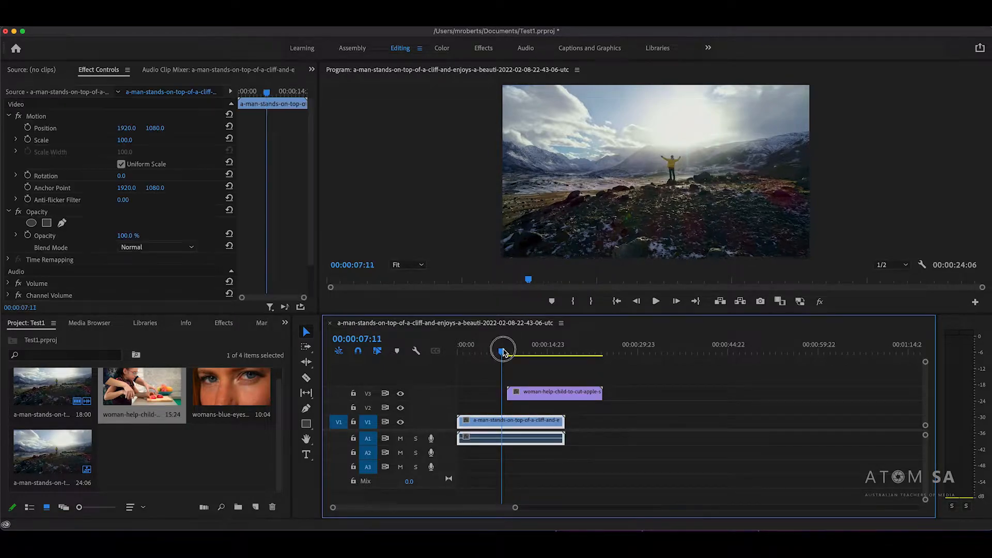
Stack the cliff clip on V3 above the woman-help-child clip on V2, and scrub across the overlap.
mouse_move(548, 399)
left_mouse_down()
mouse_move(549, 407)
mouse_move(530, 393)
left_mouse_up()
left_click_drag(506, 356, 536, 358)
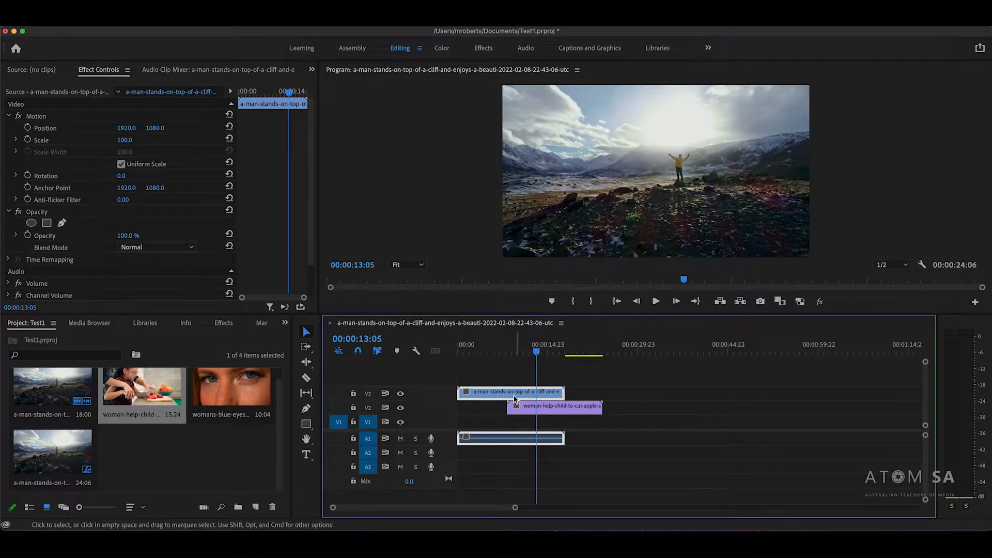
left_click(517, 408)
left_click(522, 395)
Arrange the cliff clip and the woman-help-child clip end to end on V1, and preview the second clip.
left_click_drag(532, 408, 589, 405)
left_click(537, 393)
left_click_drag(563, 351, 492, 351)
left_click(505, 397)
left_click_drag(505, 397, 512, 425)
left_click_drag(589, 409, 589, 421)
left_click(588, 345)
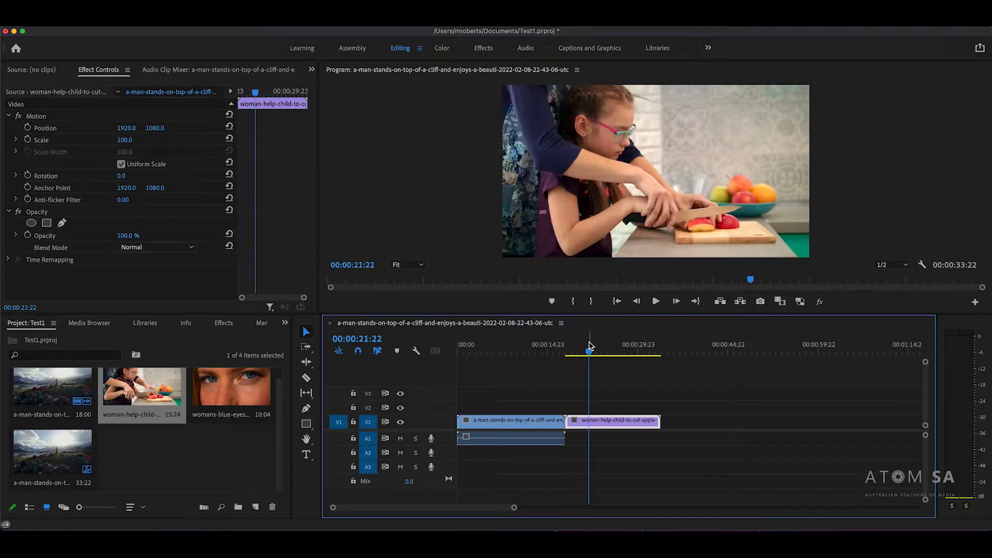
left_click(611, 447)
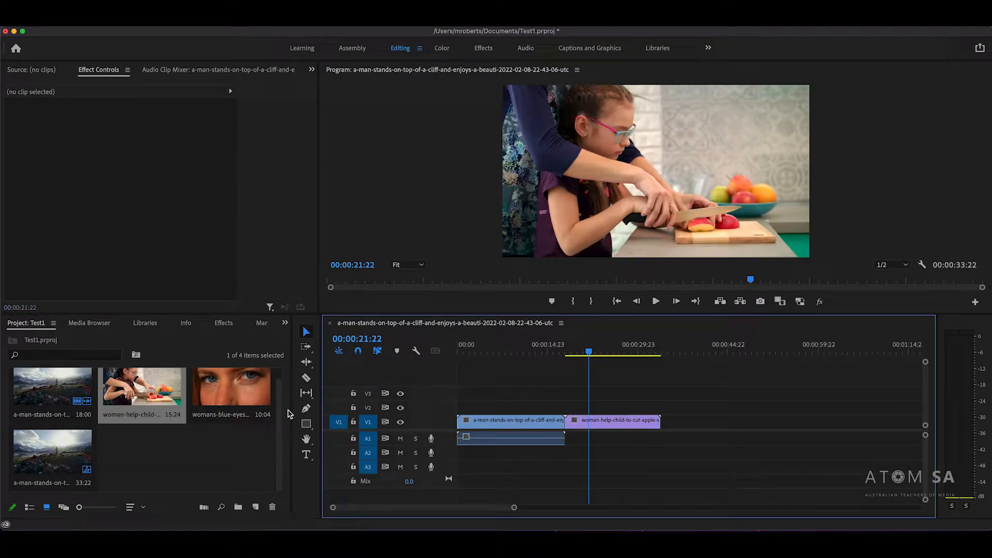
Add the womans-blue-eyes clip after the woman-help-child clip on V1, and widen the Effect Controls area.
left_click_drag(242, 395, 658, 423)
left_click(656, 351)
left_click_drag(657, 351, 538, 350)
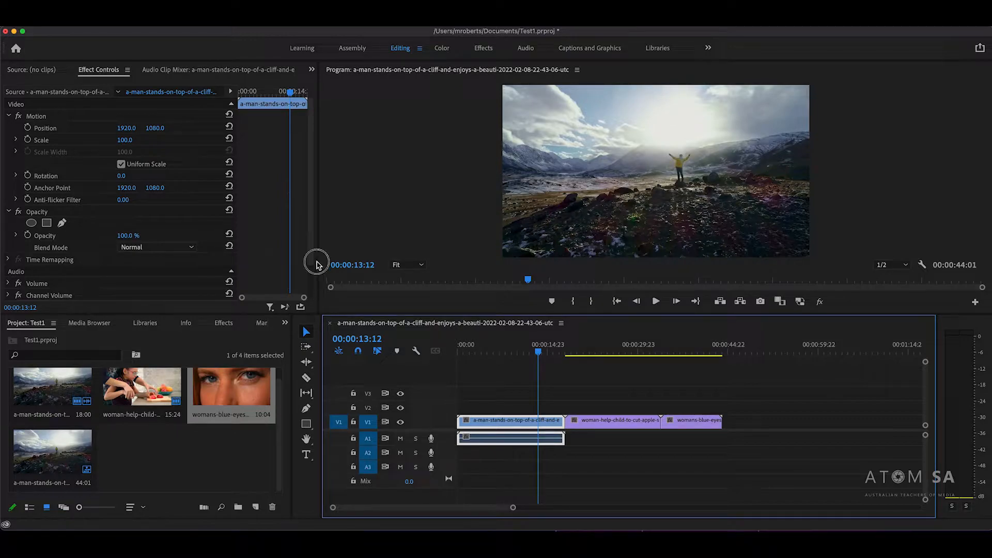
left_click_drag(318, 258, 421, 249)
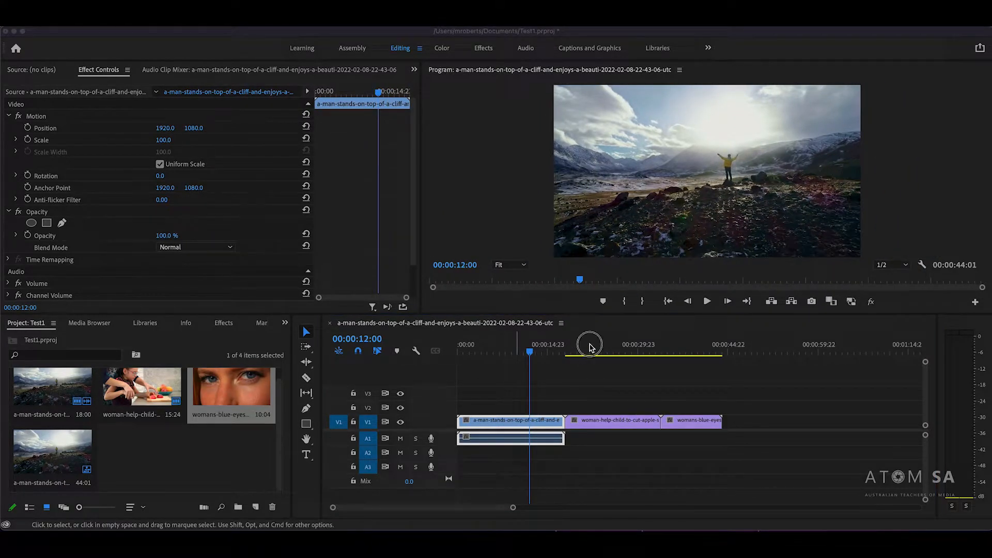
Move the woman-help-child clip over the cliff clip to overwrite its end, and return it against the womans-blue-eyes clip.
left_click_drag(594, 422, 556, 425)
left_click(532, 438)
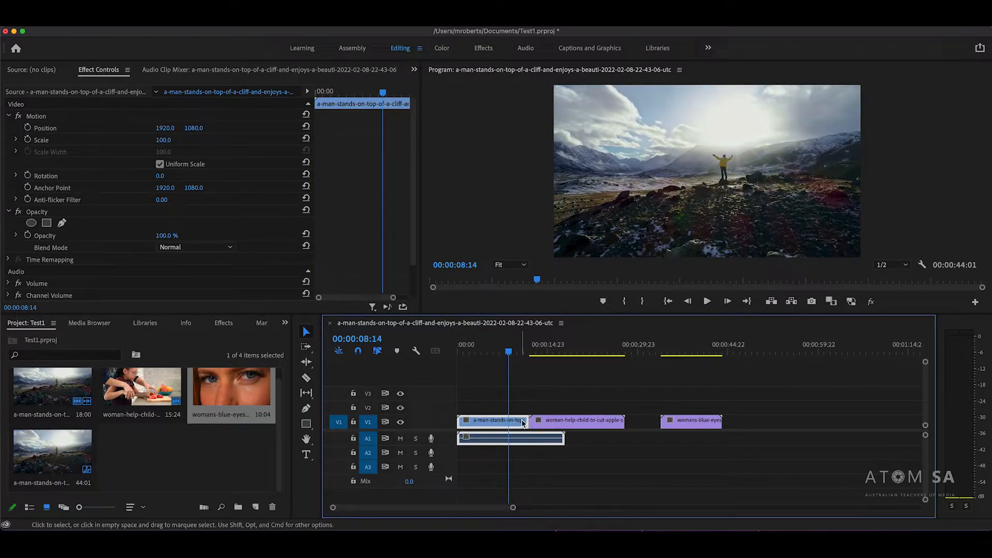
left_click_drag(542, 423, 504, 421)
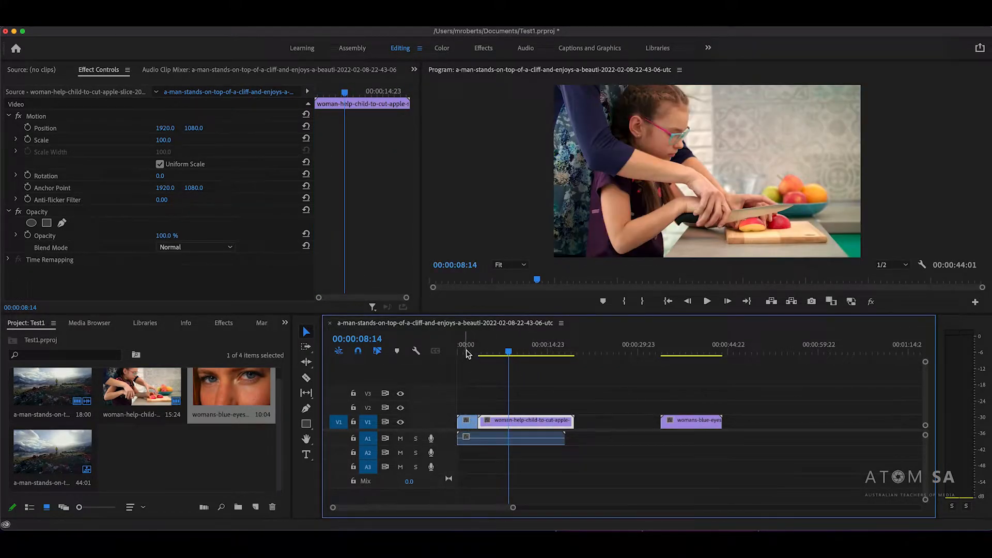
left_click_drag(467, 354, 477, 353)
left_click_drag(508, 423, 596, 421)
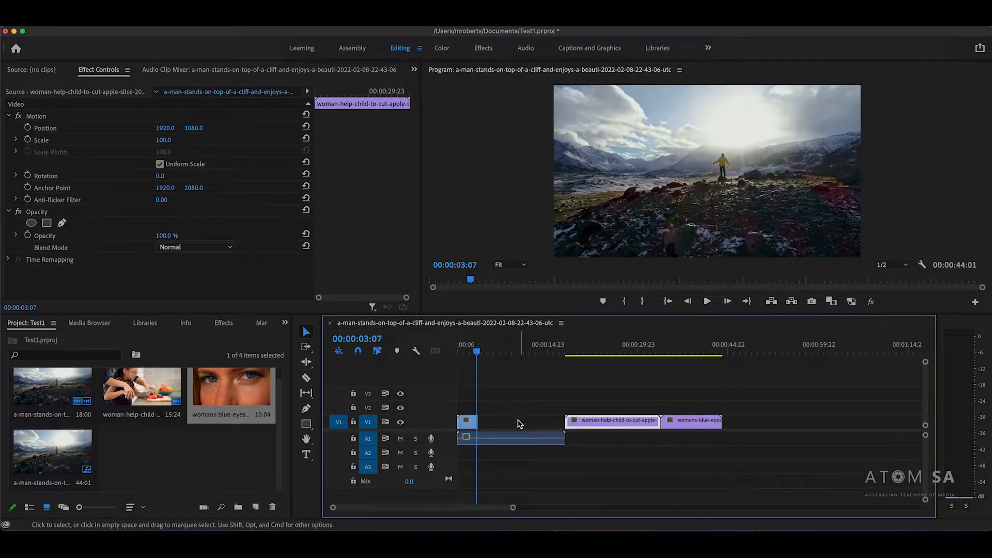
Undo the last drag on the shortened cliff clip, and look up the Unlink option for its audio.
left_click_drag(475, 420, 473, 441)
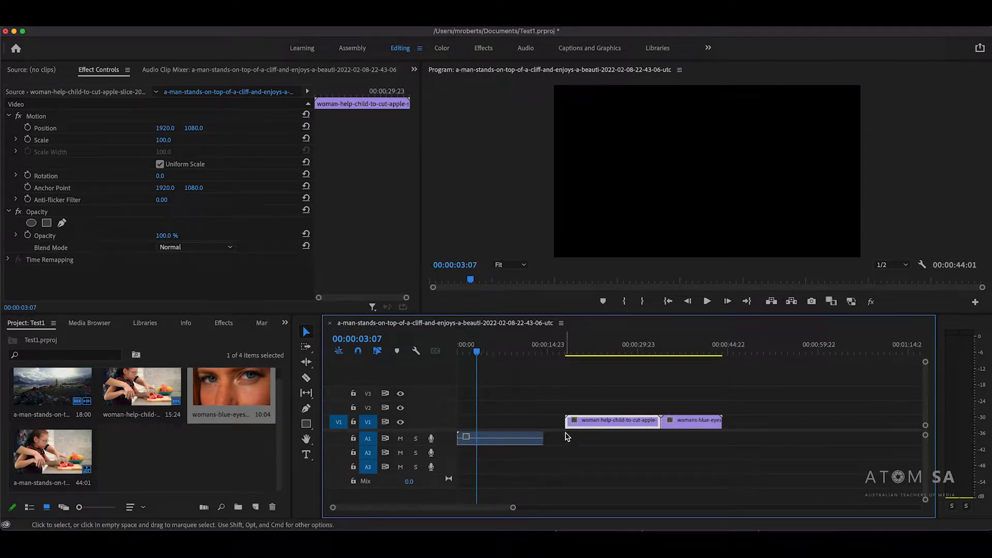
key("super+z")
left_click(514, 438)
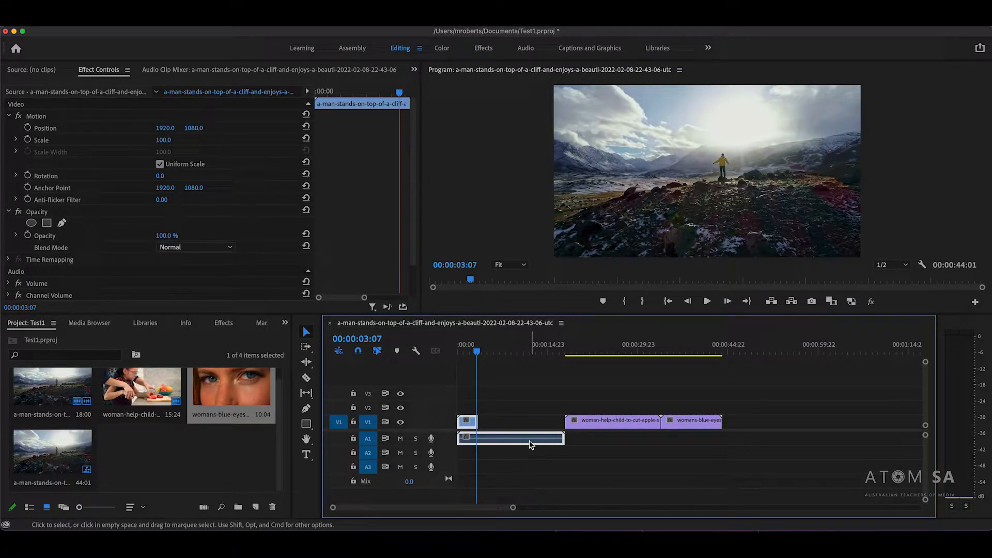
right_click(506, 442)
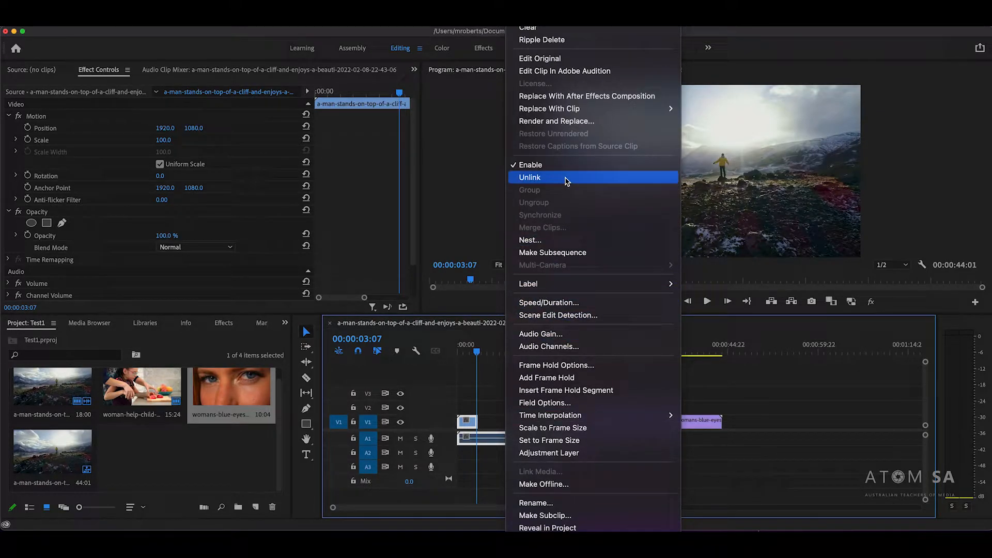
left_click(470, 424)
Try moving the linked cliff clip past the last clip and deleting it, and restore it to the sequence start.
left_click_drag(474, 422, 806, 420)
left_click(810, 455)
left_click(822, 444)
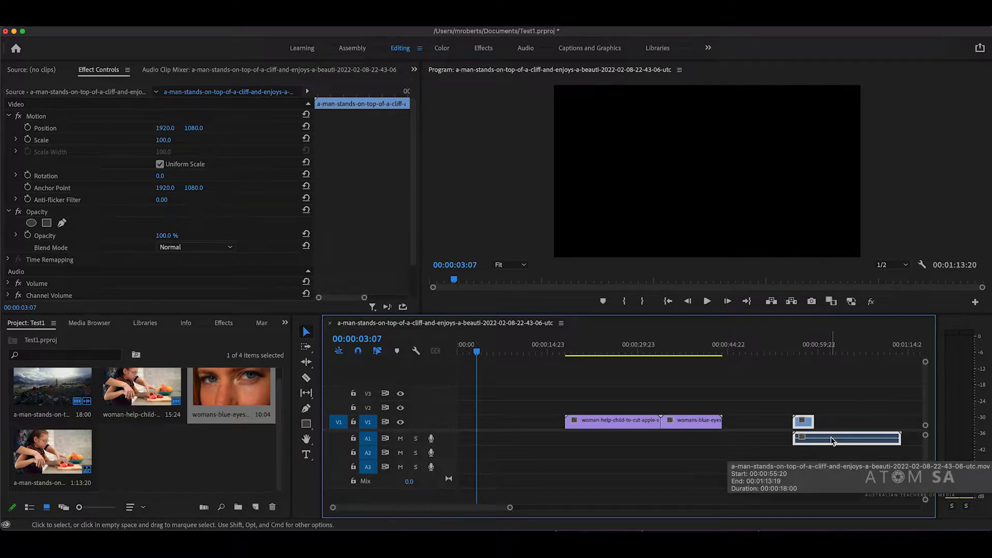
key("Delete")
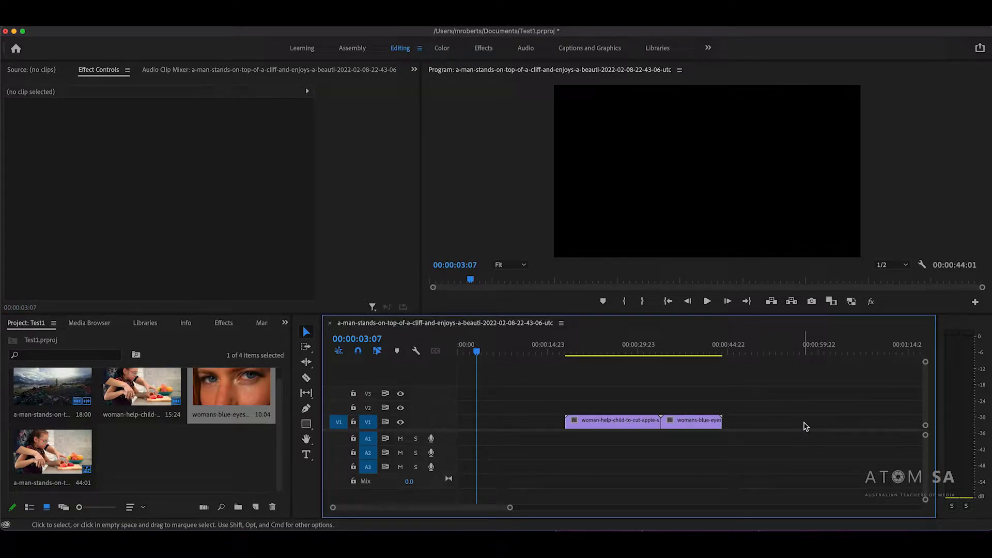
key("super+z")
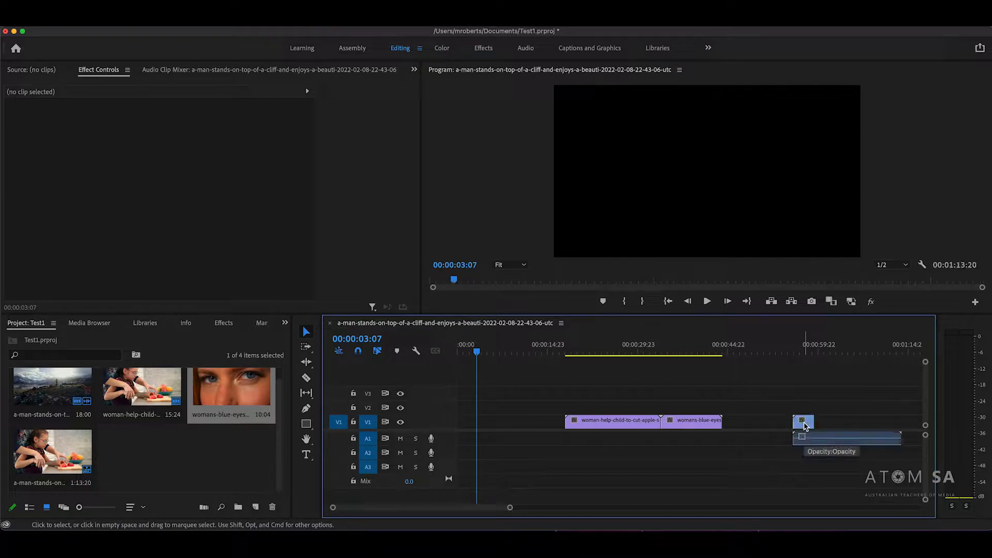
left_click_drag(804, 425, 448, 424)
Position the playhead at 00:00:01:15 and select the cliff clip's video and audio to check that they are linked.
left_click_drag(467, 347, 466, 369)
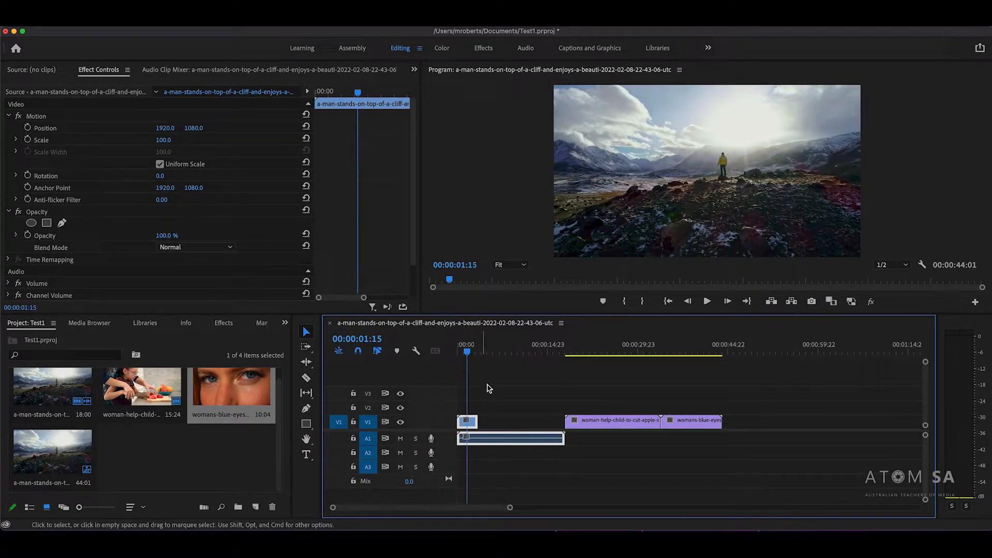
left_click(485, 384)
left_click(472, 420)
left_click_drag(475, 419, 500, 419)
left_click(468, 419)
left_click(480, 401)
left_click(470, 438)
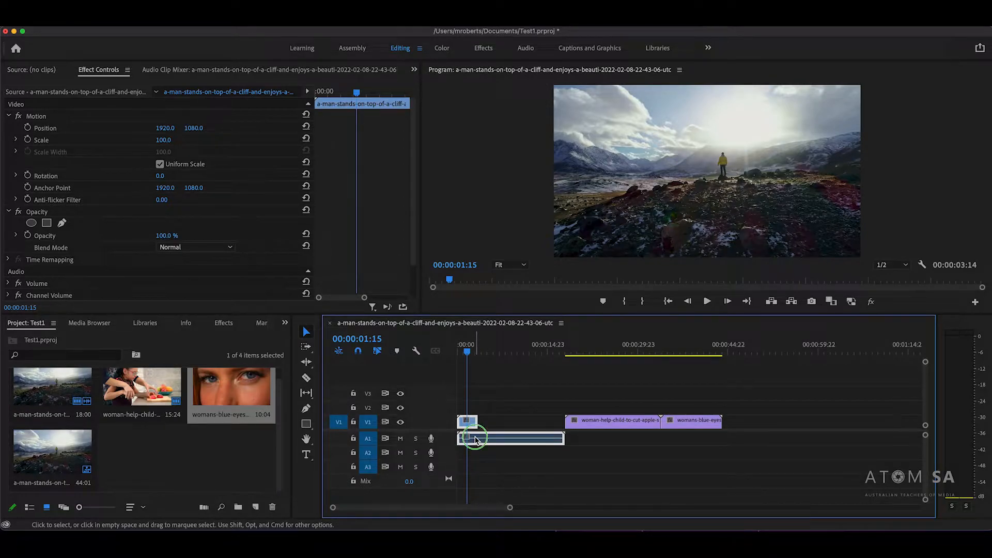
Unlink the cliff clip's audio from its video and delete the audio from A1.
right_click(476, 439)
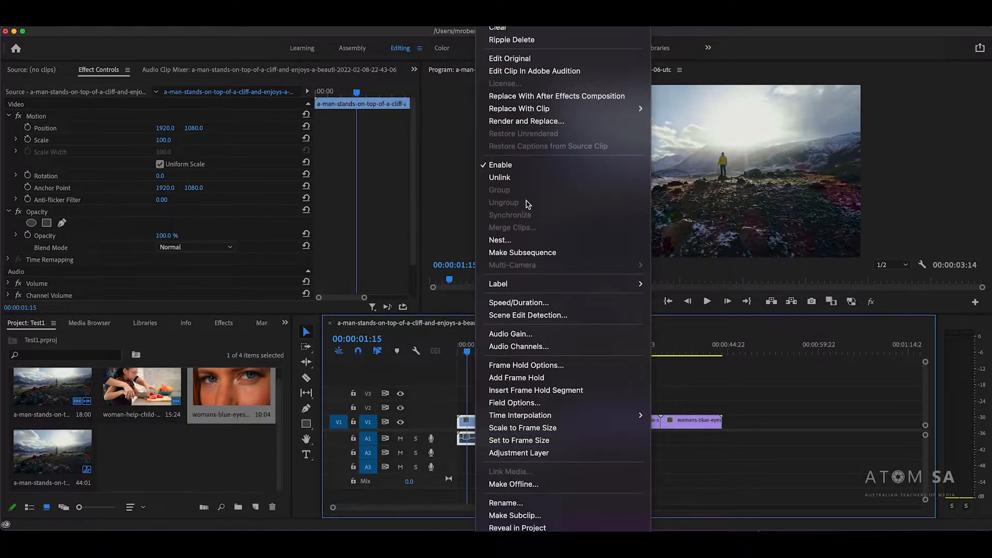
left_click(509, 178)
left_click(482, 405)
left_click(468, 437)
left_click(481, 408)
left_click(470, 421)
left_click(478, 440)
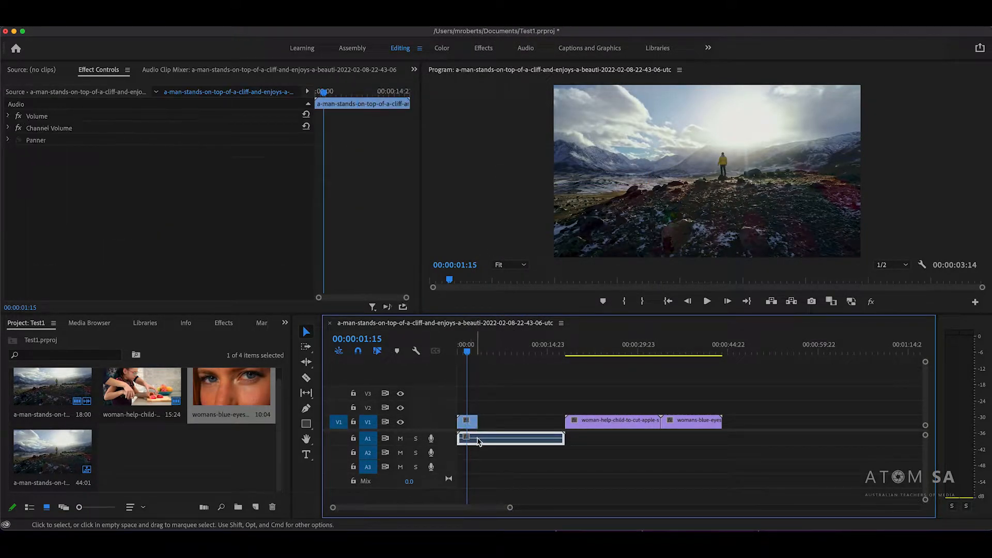
key("Delete")
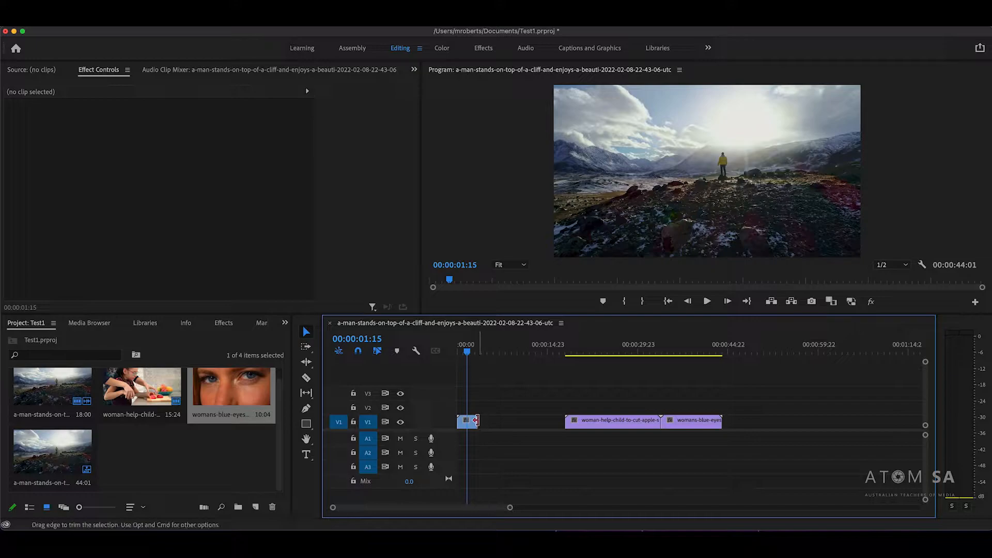
Extend the cliff clip's video to the start of the woman-help-child clip, and place the playhead at 00:00:05:16.
left_click_drag(480, 420, 564, 415)
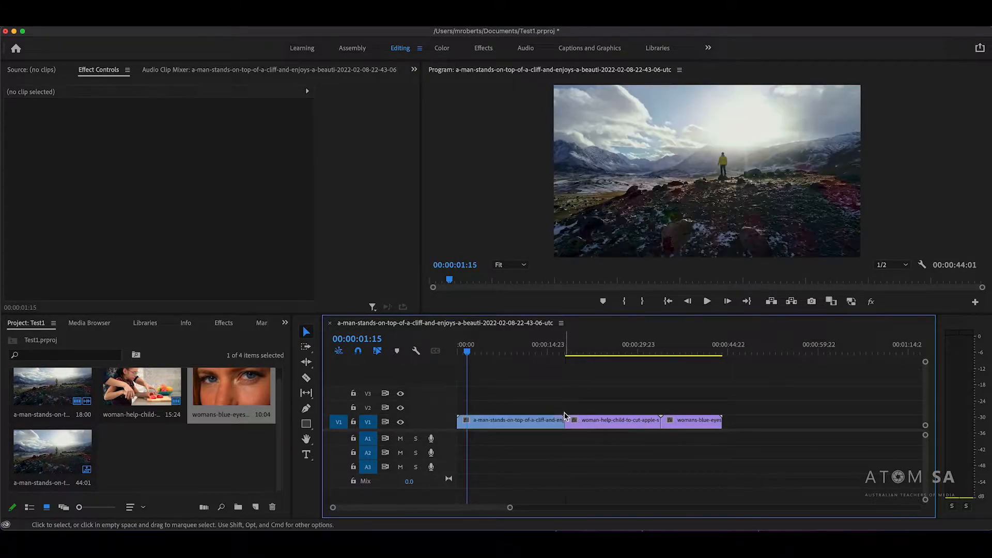
left_click_drag(487, 348, 511, 350)
left_click_drag(458, 420, 432, 418)
mouse_move(497, 345)
left_mouse_down()
mouse_move(466, 339)
mouse_move(494, 351)
left_mouse_up()
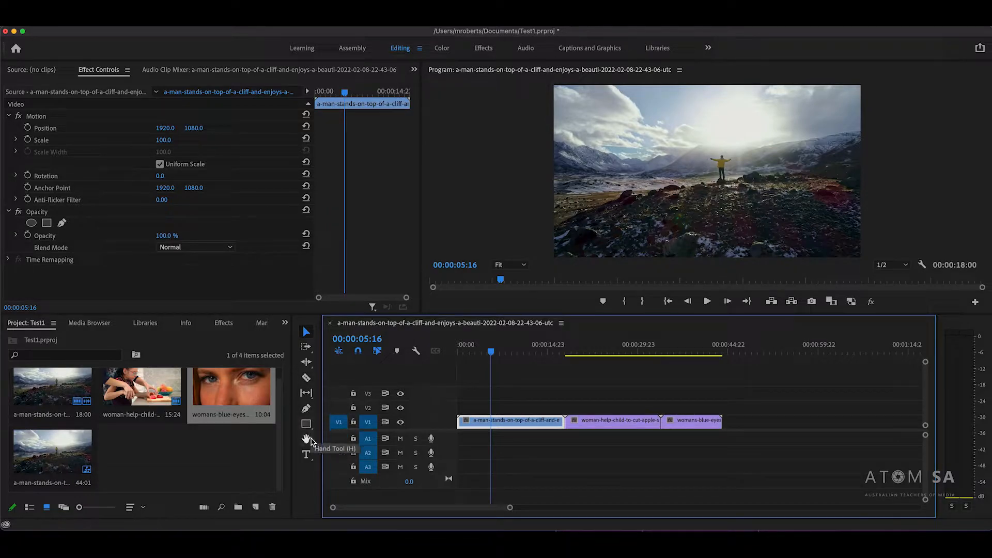
Switch back and forth between the Razor tool and the Selection tool.
left_click(312, 378)
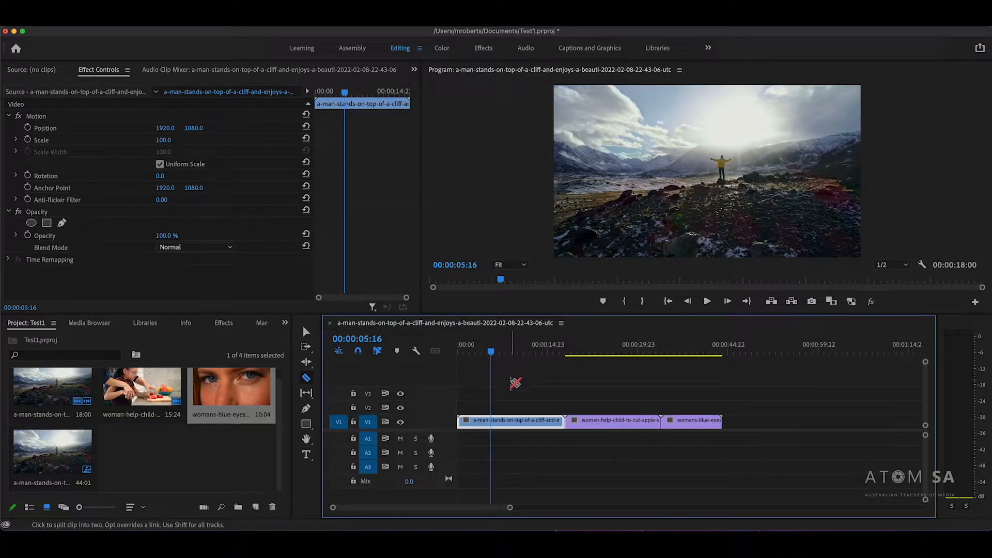
left_click(306, 332)
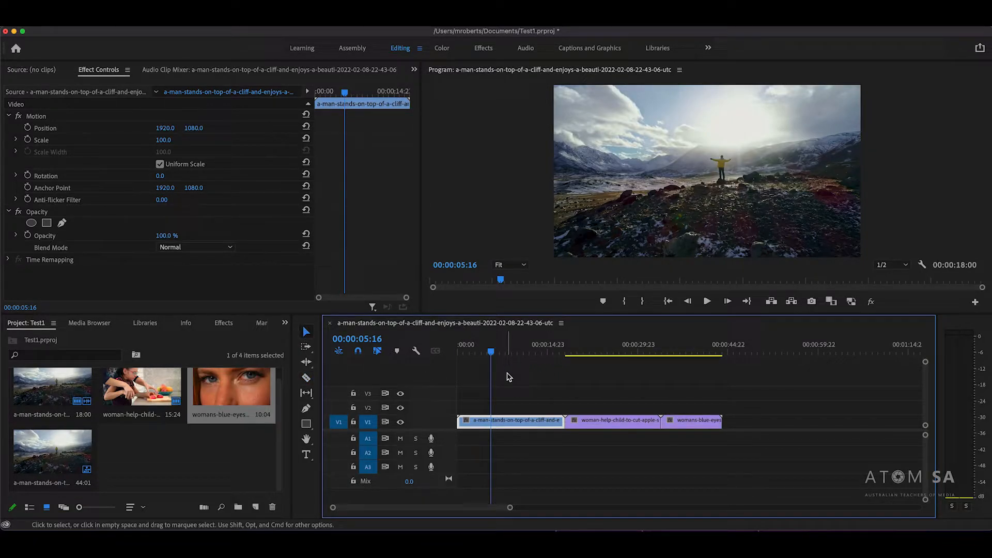
left_click(306, 334)
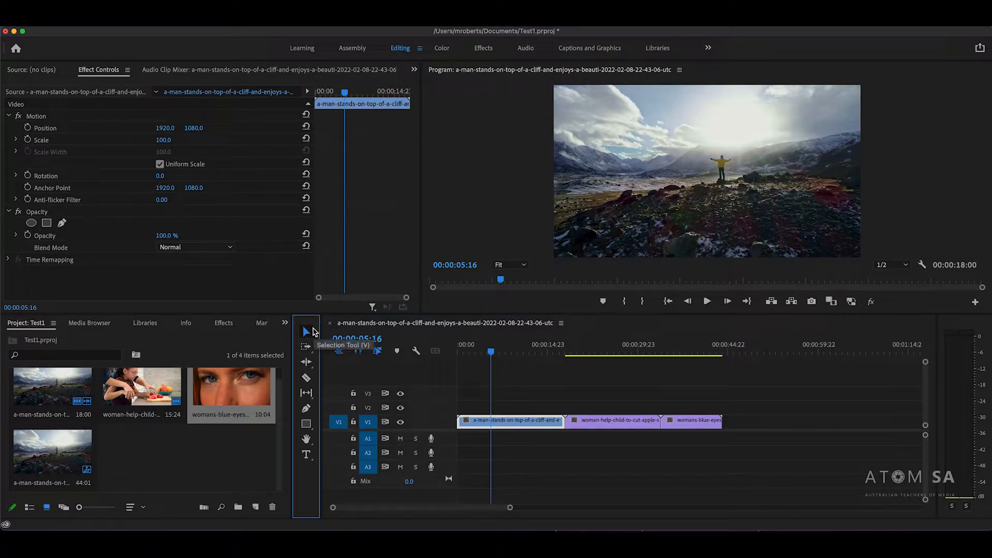
key("c")
key("v")
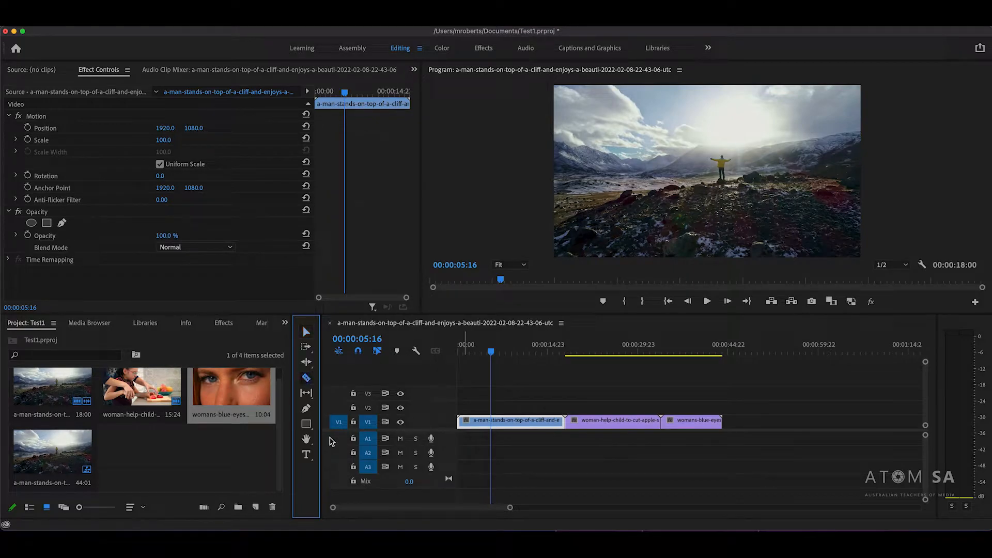
key("c")
Add a title reading "text" over the cliff shot, enlarge it and move it to the lower centre of the frame.
left_click(308, 458)
left_click(665, 127)
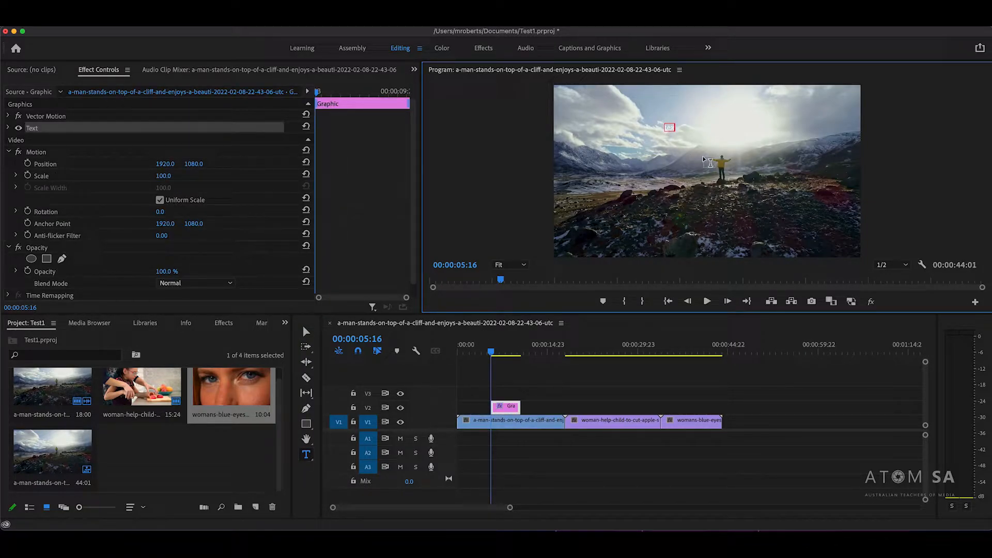
left_click(306, 332)
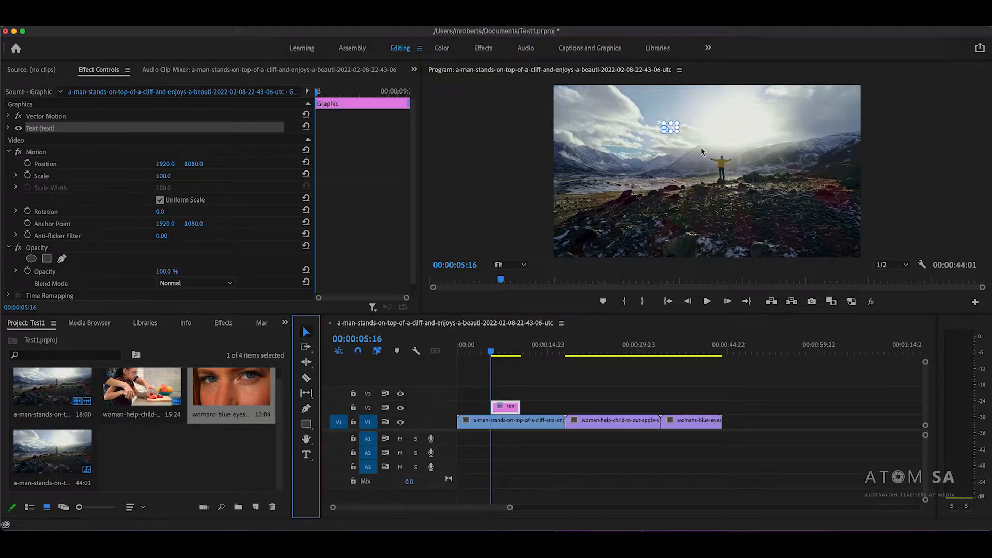
left_click_drag(677, 130, 697, 245)
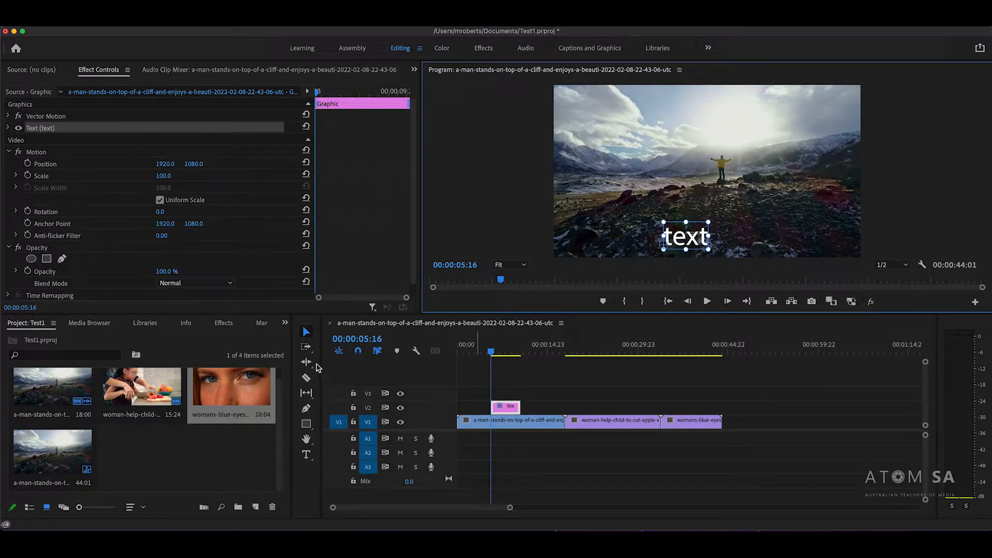
Move the title slightly left within the lower part of the cliff shot and place the playhead at 00:00:06:17.
left_click(320, 329)
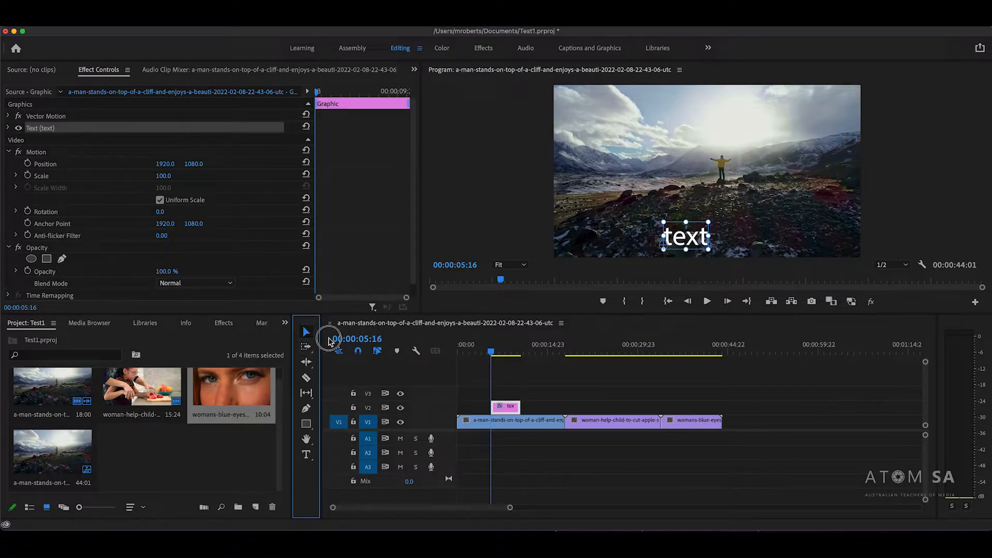
left_click(442, 307)
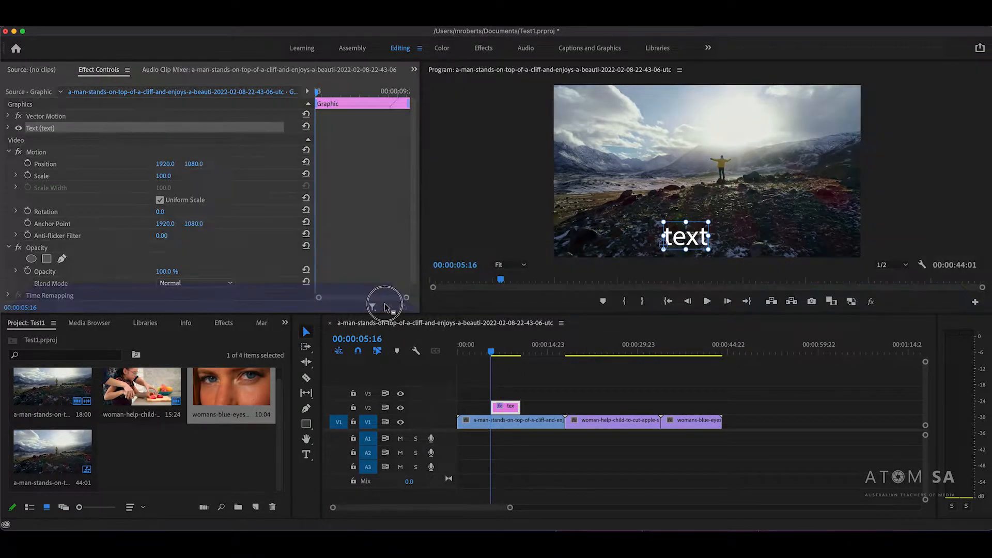
left_click(309, 330)
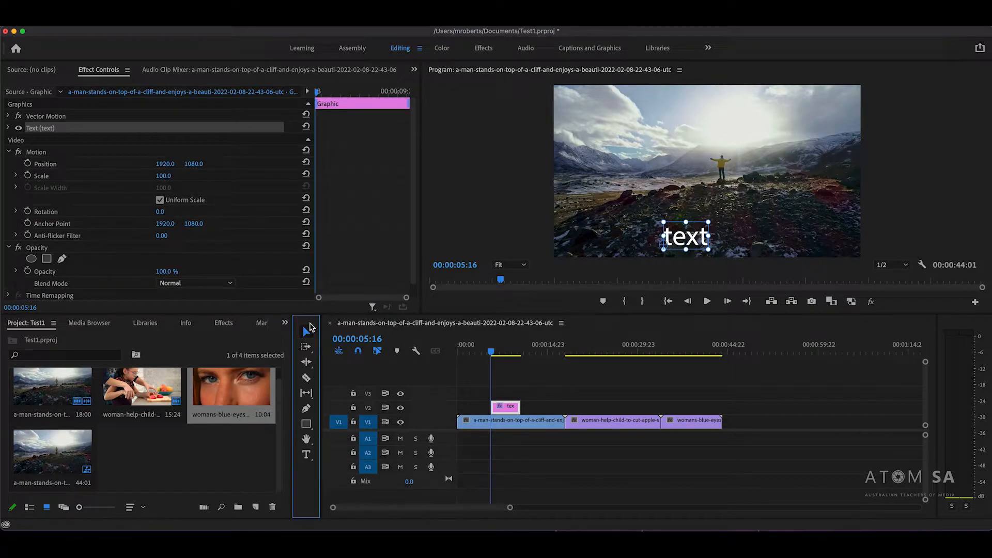
left_click_drag(695, 222, 663, 238)
left_click_drag(502, 344, 500, 344)
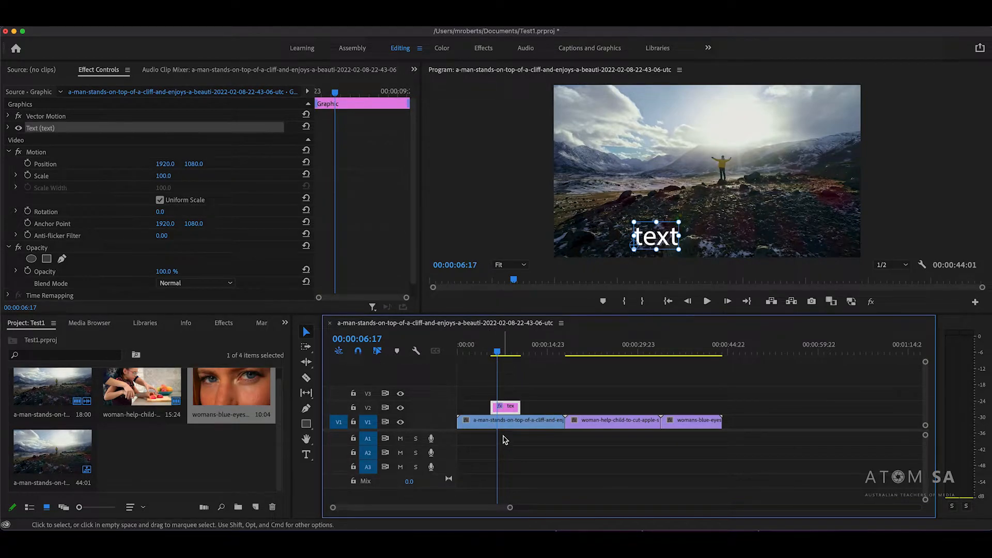
Move the title to the sequence start on V2, stack the cliff clip above it on V3, and check the playhead at 00:00:02:11.
left_click_drag(504, 412, 476, 397)
left_click(462, 356)
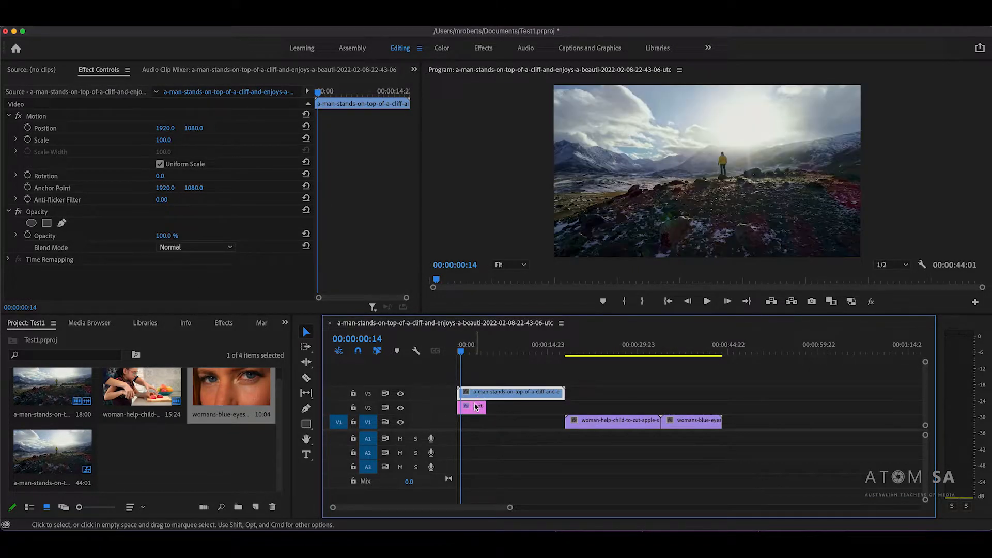
left_click(477, 407)
left_click_drag(464, 353, 472, 356)
left_click(476, 393)
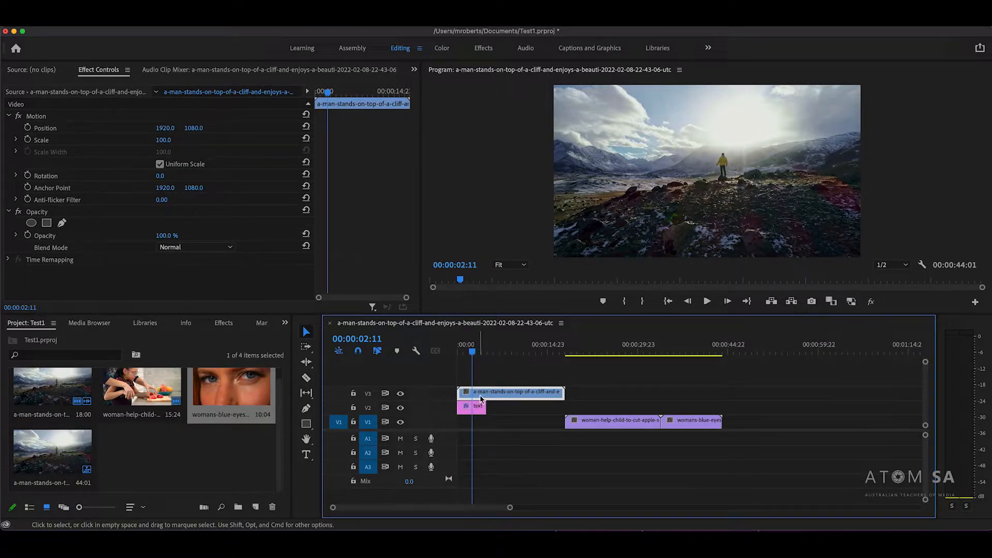
Delete the title graphic and put the cliff clip back on V1 at the start of the sequence.
left_click_drag(485, 396, 504, 407)
left_click(498, 348)
left_click_drag(499, 345, 497, 346)
key("Delete")
left_click(491, 419)
Play the sequence from 00:00:04:22 into the woman-help-child clip, and return the playhead to 00:00:06:08.
left_click(494, 351)
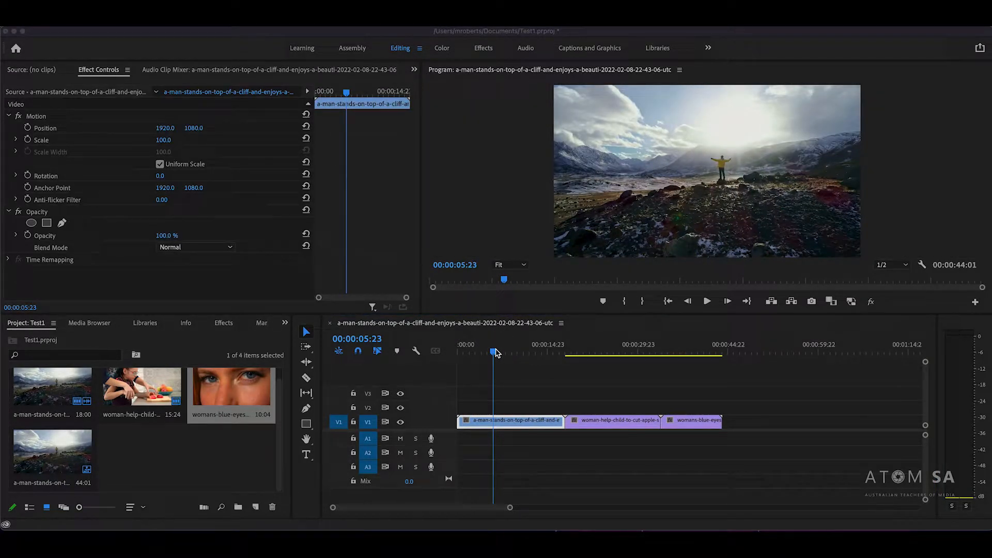
left_click(486, 353)
left_click_drag(471, 354, 489, 340)
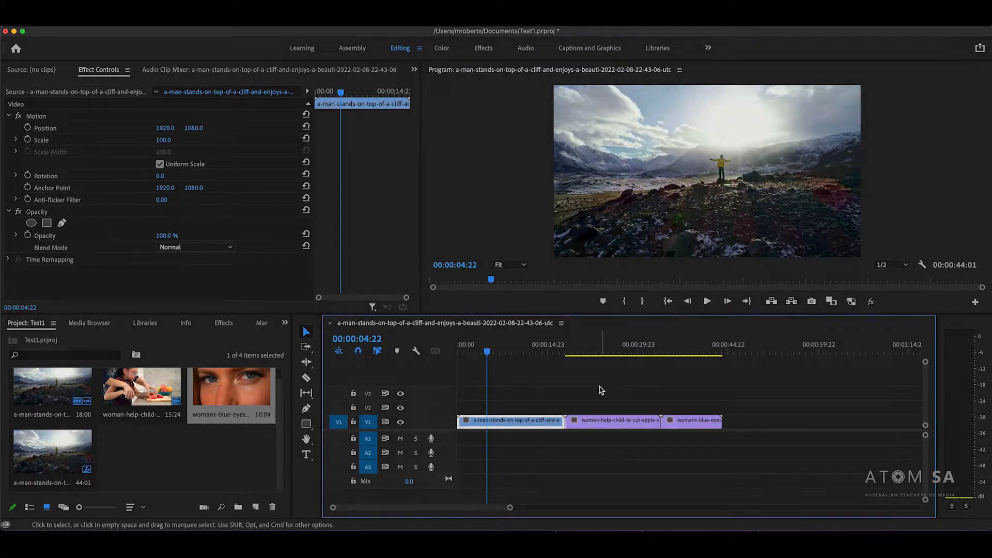
key("space")
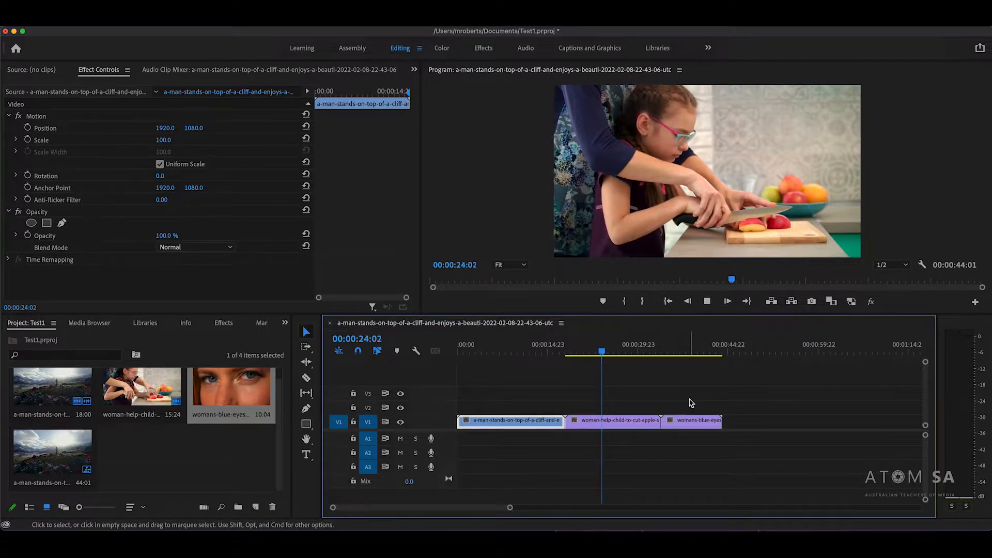
left_click(594, 425)
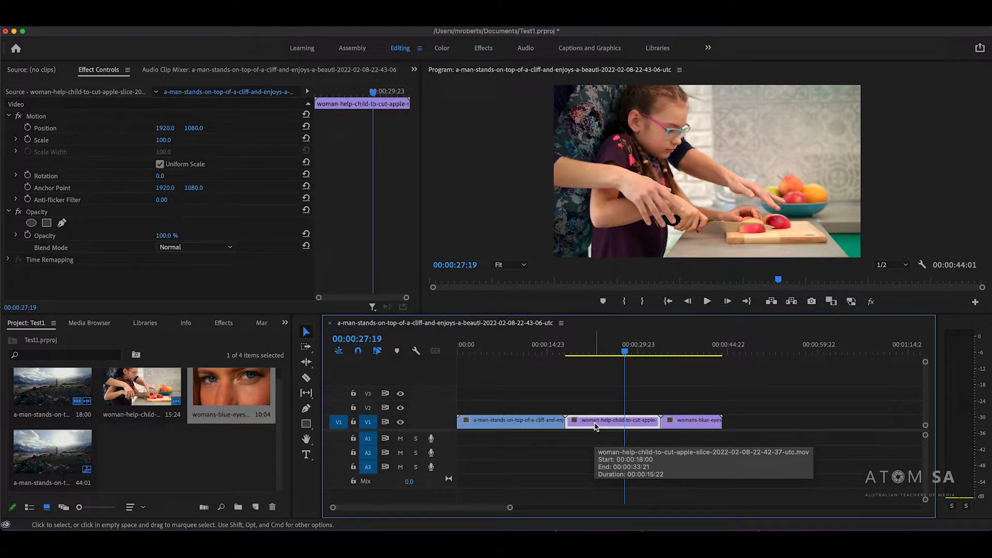
left_click(497, 347)
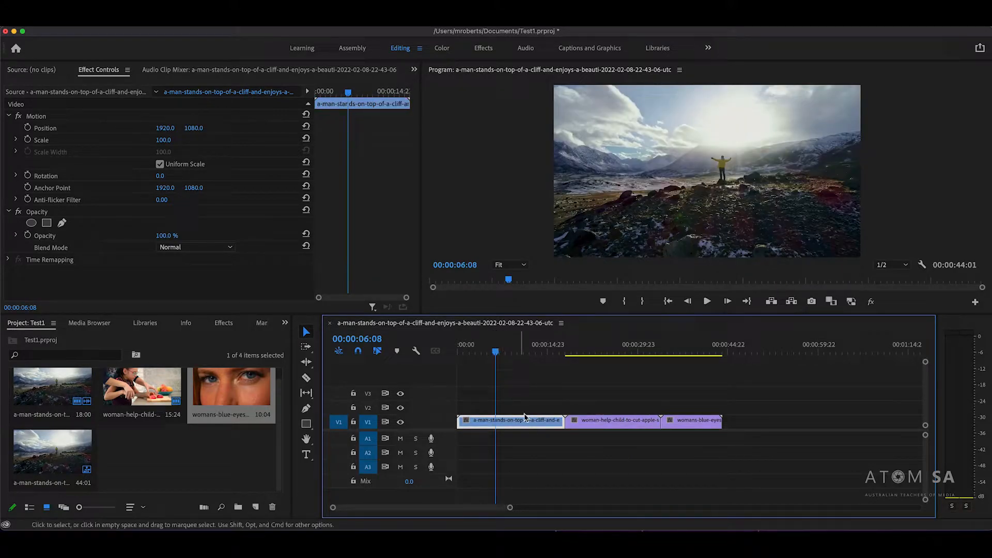
Cut the cliff clip on V1 near its middle with the Razor tool.
mouse_move(559, 420)
left_mouse_down()
mouse_move(511, 420)
mouse_move(566, 418)
left_mouse_up()
left_click(306, 378)
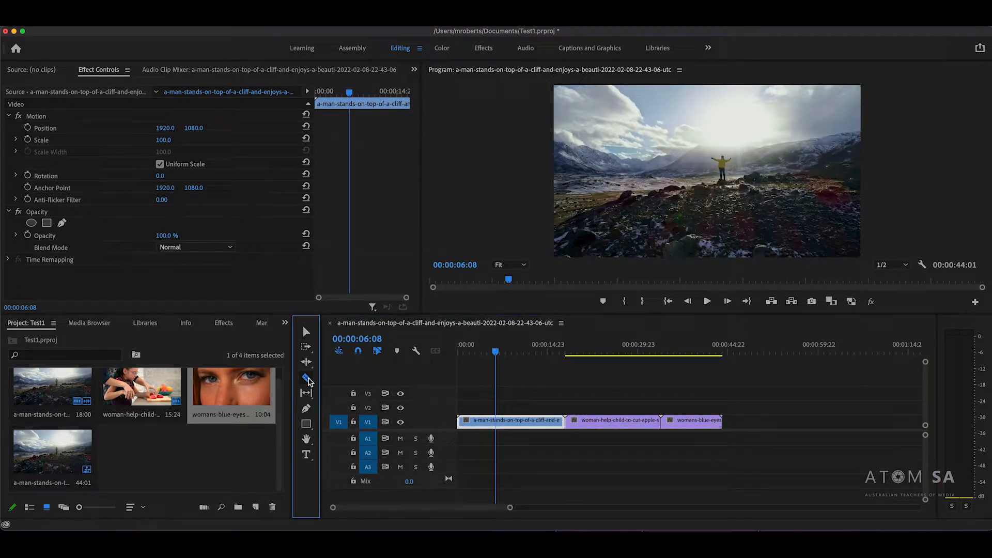
left_click(509, 422)
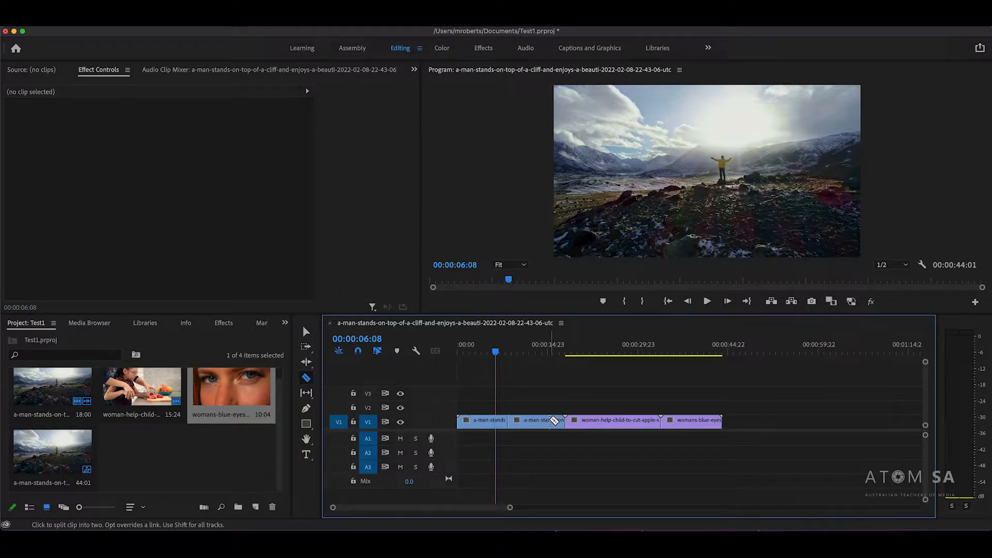
Delete the opening piece of the split cliff clip and place the playhead at 00:00:13:12 in the remaining piece.
key("v")
left_click(532, 424)
mouse_move(532, 425)
left_mouse_down()
mouse_move(532, 411)
mouse_move(482, 407)
mouse_move(533, 402)
mouse_move(538, 409)
mouse_move(480, 421)
mouse_move(531, 407)
mouse_move(525, 420)
mouse_move(538, 422)
left_mouse_up()
left_click(482, 425)
left_click(481, 413)
left_click_drag(499, 351, 539, 357)
left_click(502, 422)
key("Delete")
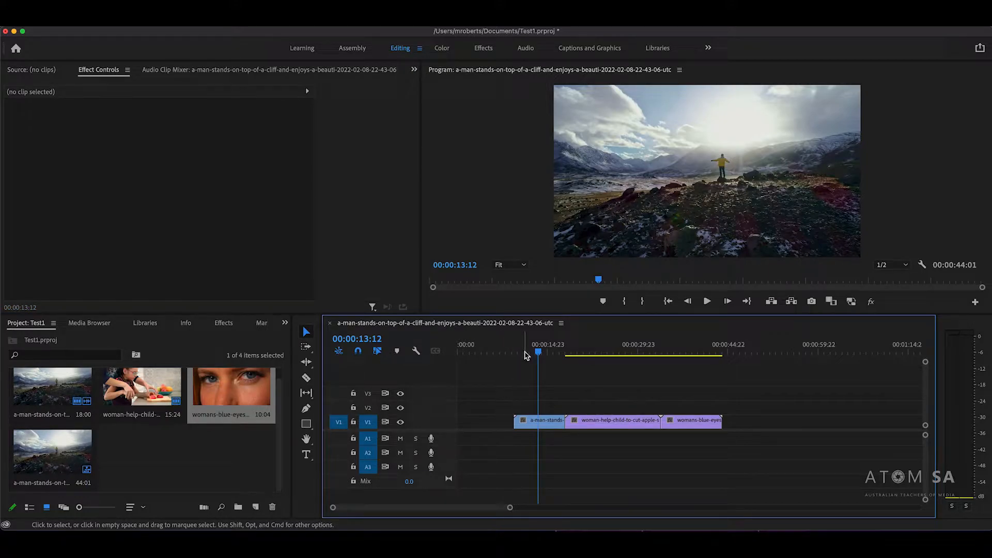
Select all three clips on V1 and move them together to the start of the sequence.
left_click(557, 421)
left_click(594, 421)
left_click(486, 399)
left_click(504, 389)
left_click_drag(504, 389, 775, 466)
left_click_drag(635, 427, 568, 429)
Shift the three clips away from the sequence start, play the empty gap, and move them back to 00:00:00:00.
left_click(462, 351)
left_click_drag(483, 418, 558, 428)
left_click(470, 346)
key("space")
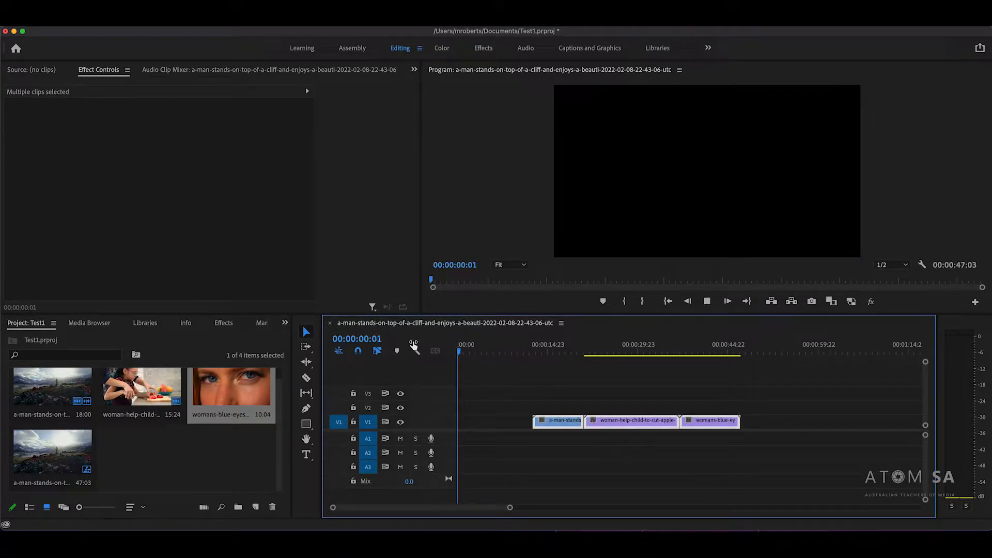
left_click_drag(500, 350, 456, 350)
left_click_drag(554, 428, 479, 427)
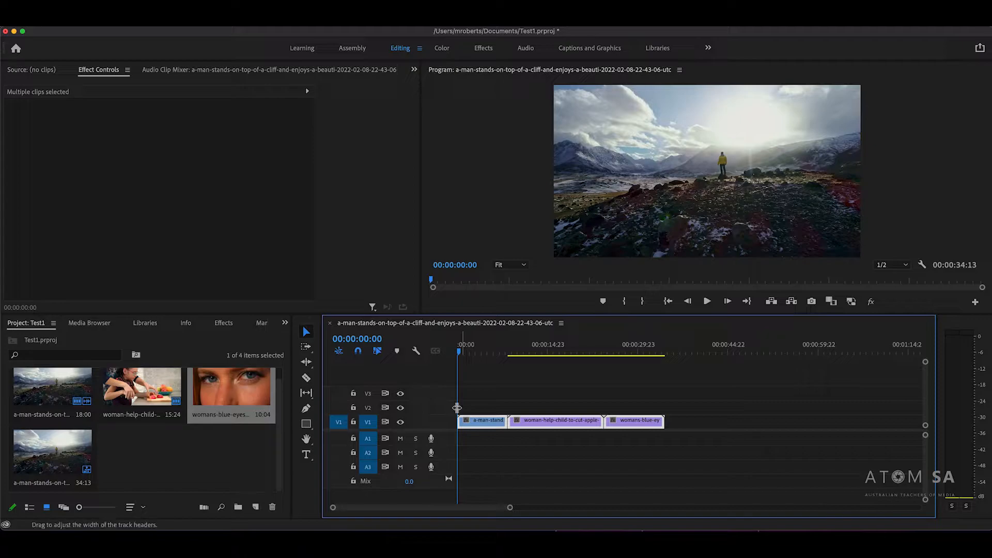
Hide and reshow the V1 track, and lock and unlock it.
left_click(401, 422)
left_click(401, 422)
left_click(400, 422)
left_click(401, 422)
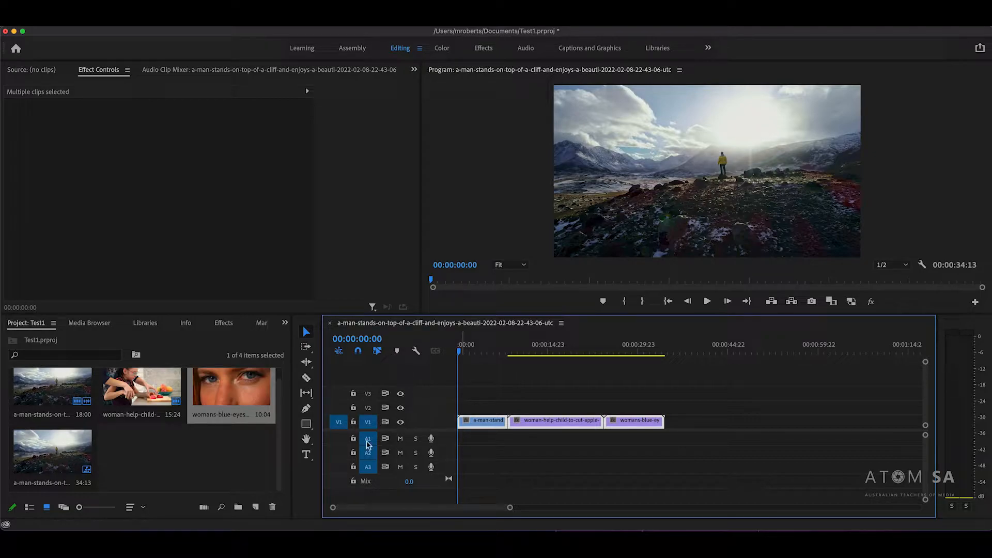
left_click(353, 422)
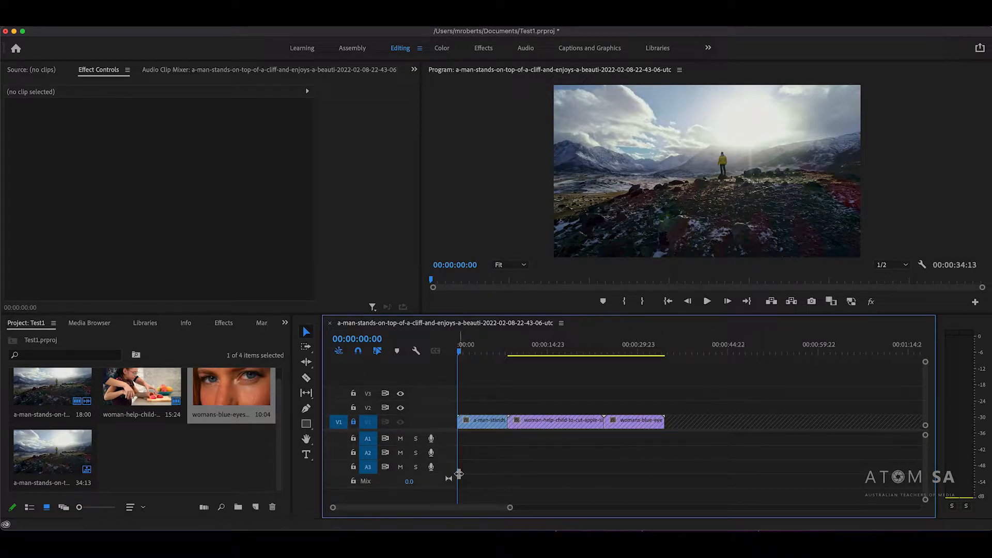
left_click(354, 423)
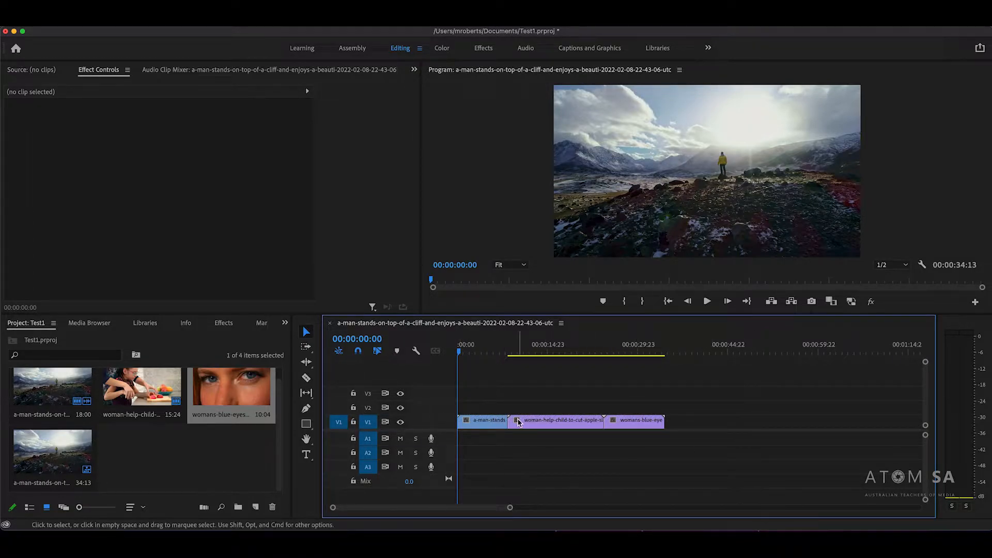
Select the cliff clip, and enlarge the V1 track to show clip thumbnails before shrinking it back.
left_click(483, 420)
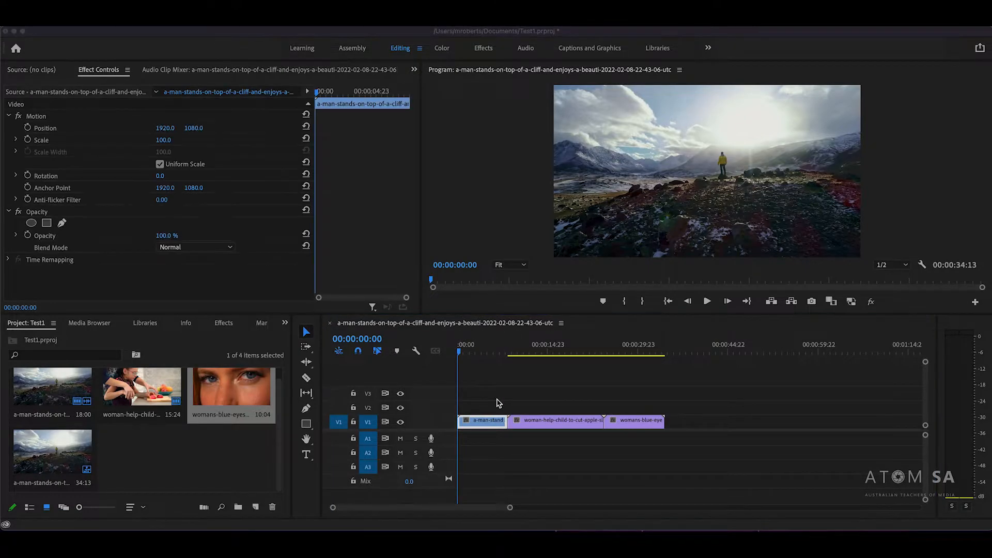
left_click(444, 415)
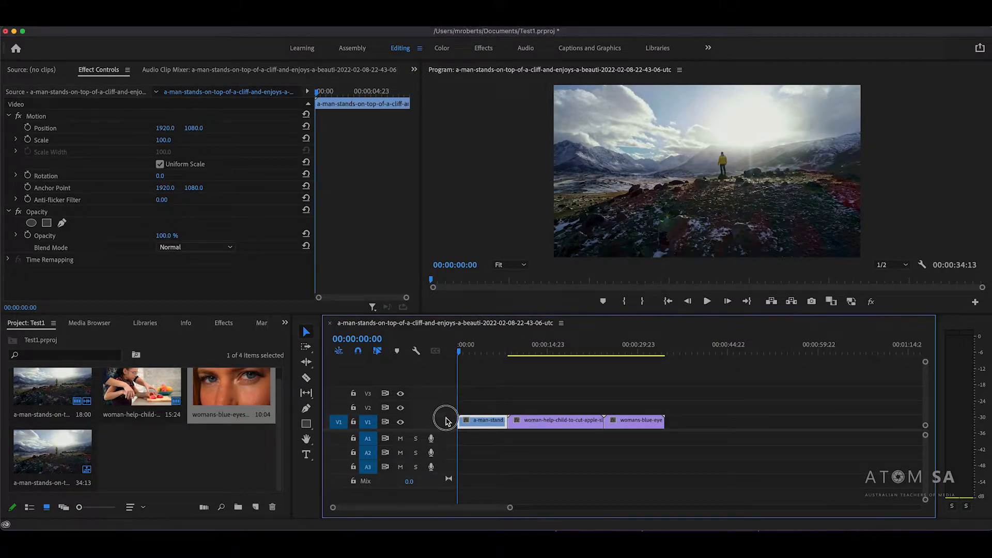
left_click_drag(448, 415, 447, 399)
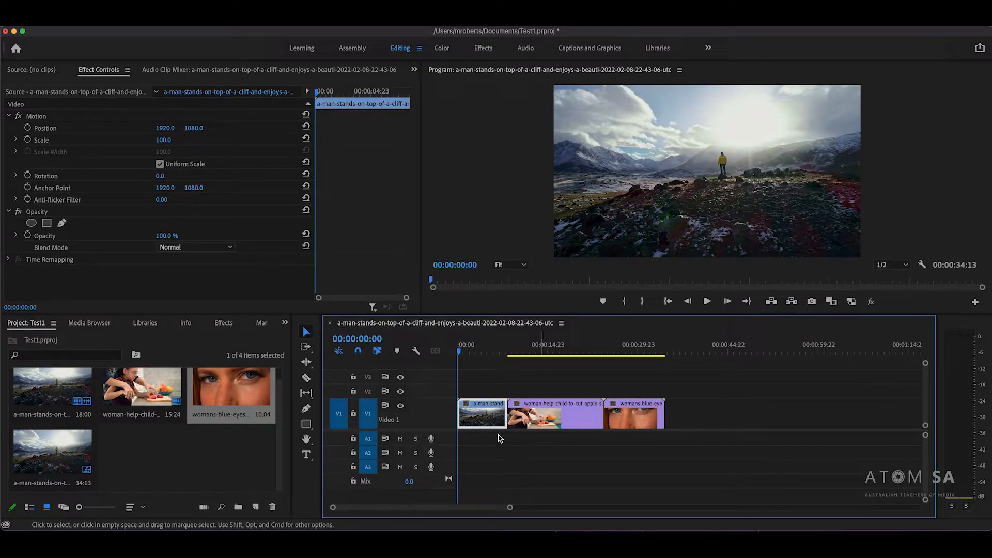
left_click_drag(447, 400, 443, 421)
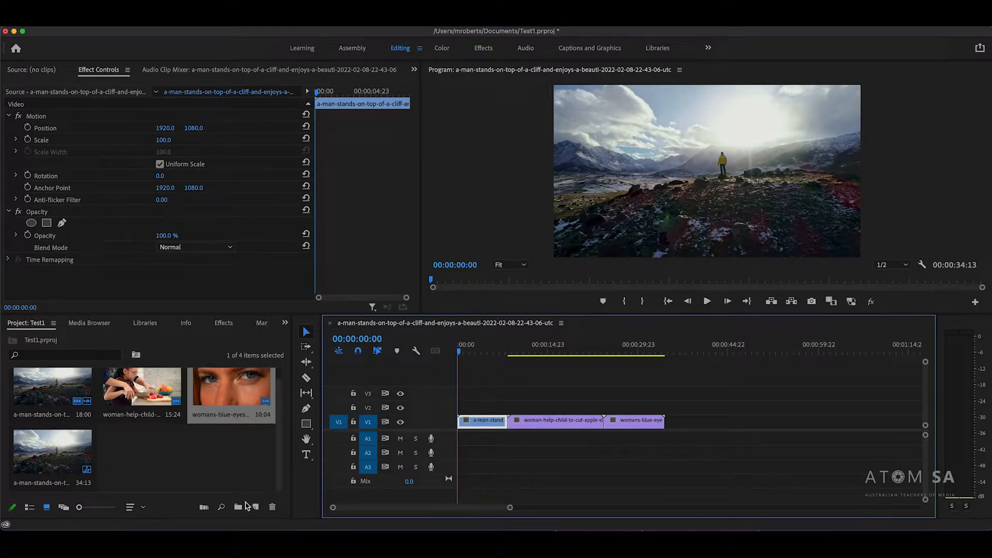
Place the playhead at 00:00:01:15 and set the cliff clip's Position to 1589.0, 1068.0.
left_click(100, 71)
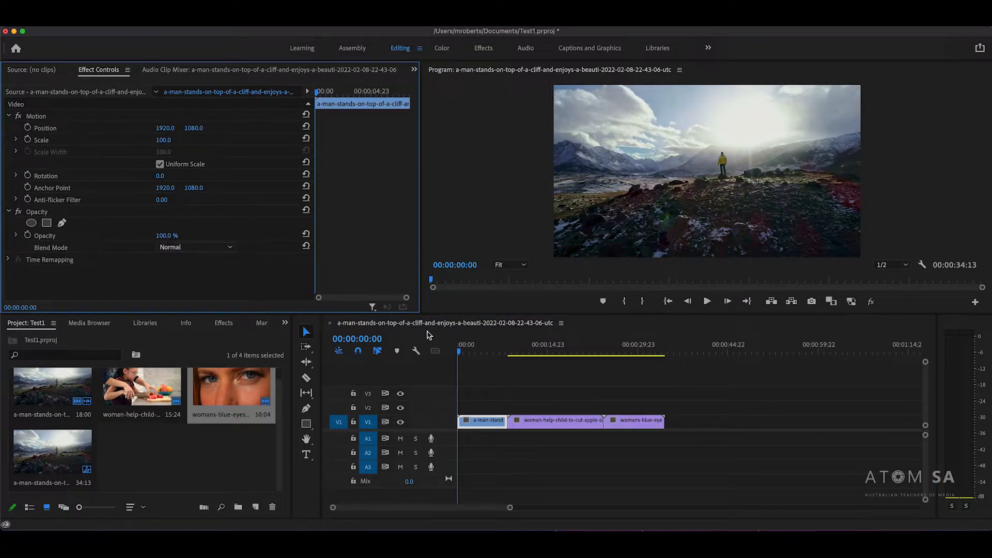
mouse_move(465, 345)
left_mouse_down()
mouse_move(491, 347)
mouse_move(467, 348)
left_mouse_up()
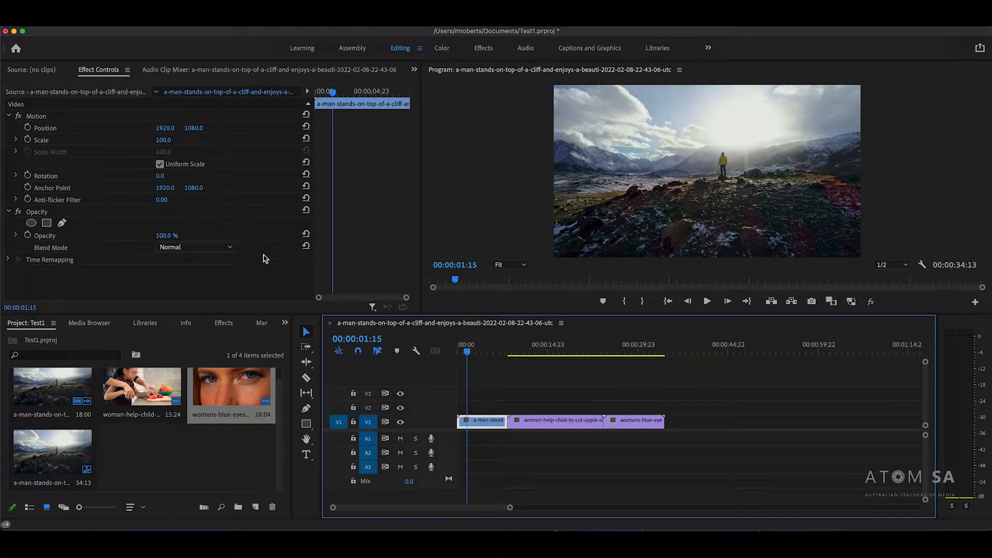
left_click(164, 129)
left_click_drag(164, 129, 517, 128)
left_click_drag(169, 128, 19, 128)
left_click_drag(165, 128, 10, 128)
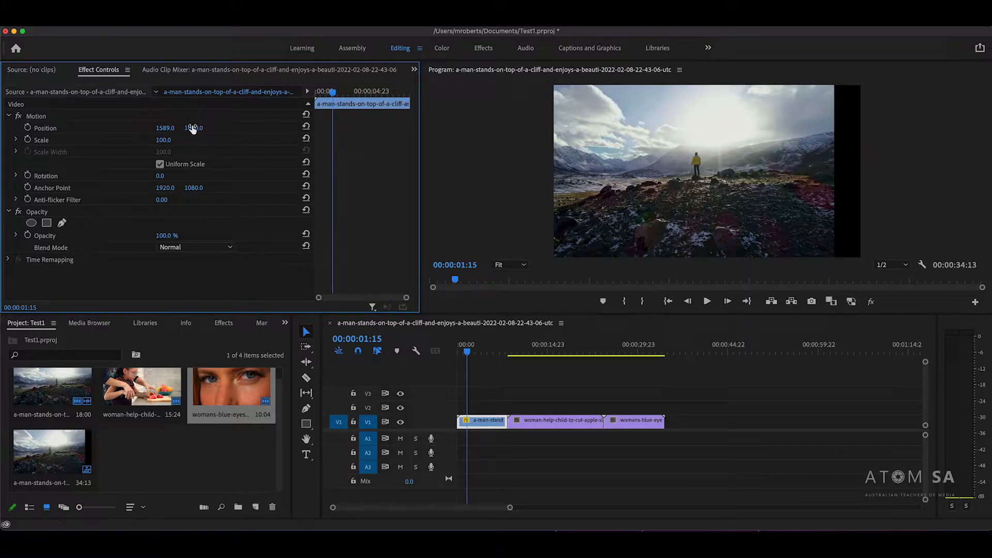
mouse_move(194, 128)
left_mouse_down()
mouse_move(206, 128)
mouse_move(195, 128)
left_mouse_up()
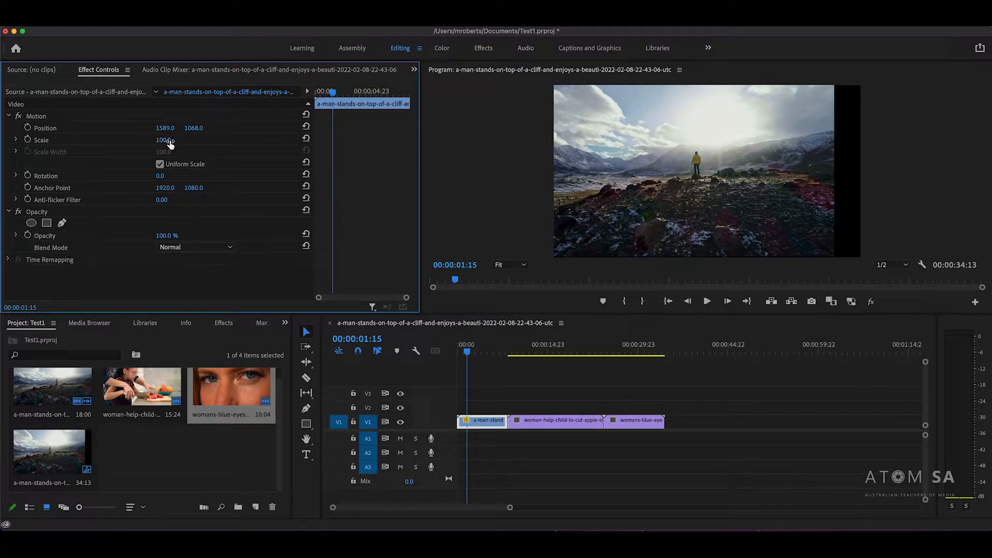
Set the cliff clip's Scale to 133, and try resetting its Position before undoing the reset.
mouse_move(164, 140)
left_mouse_down()
mouse_move(153, 140)
mouse_move(171, 141)
left_mouse_up()
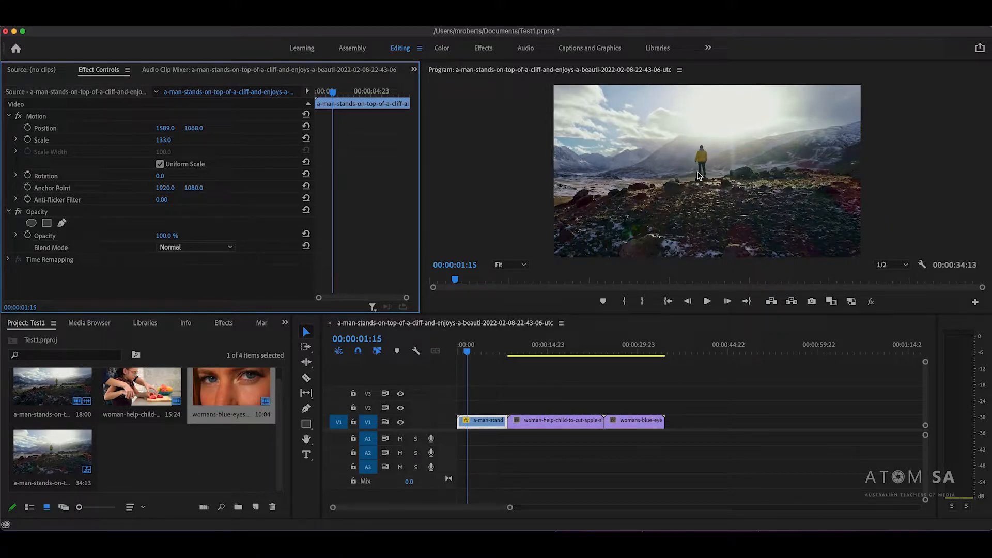
left_click(306, 127)
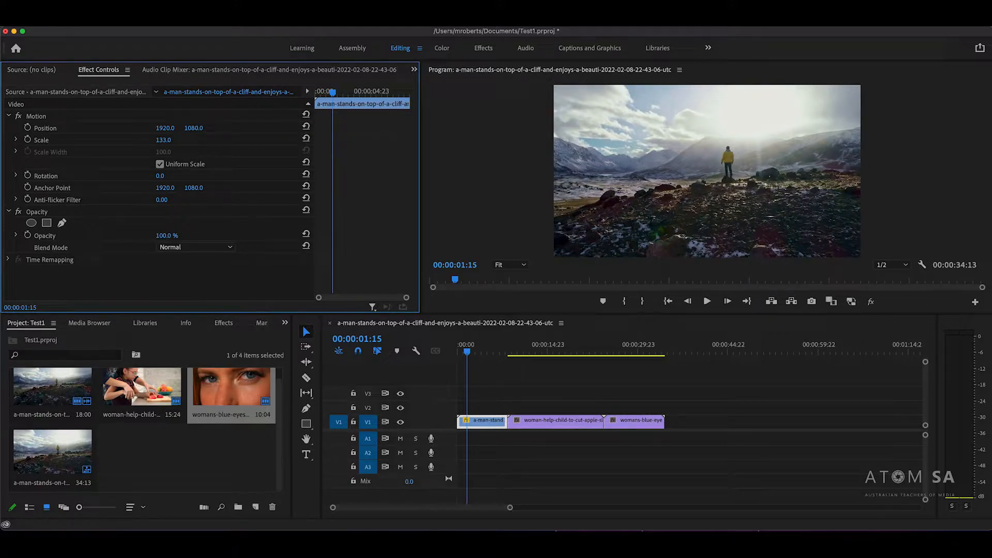
key("super+z")
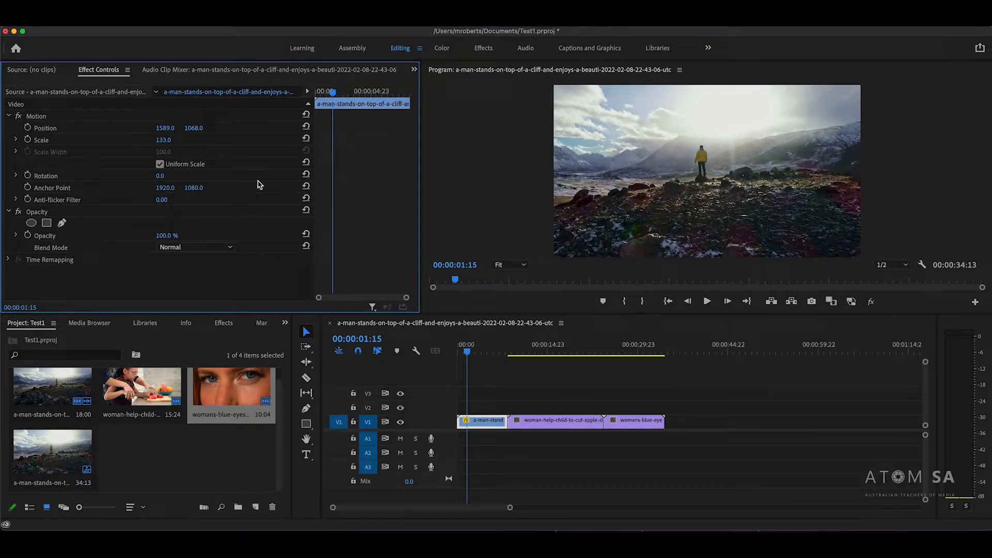
Switch the cliff clip's Motion effect off and on to compare the shot with and without it.
left_click(19, 116)
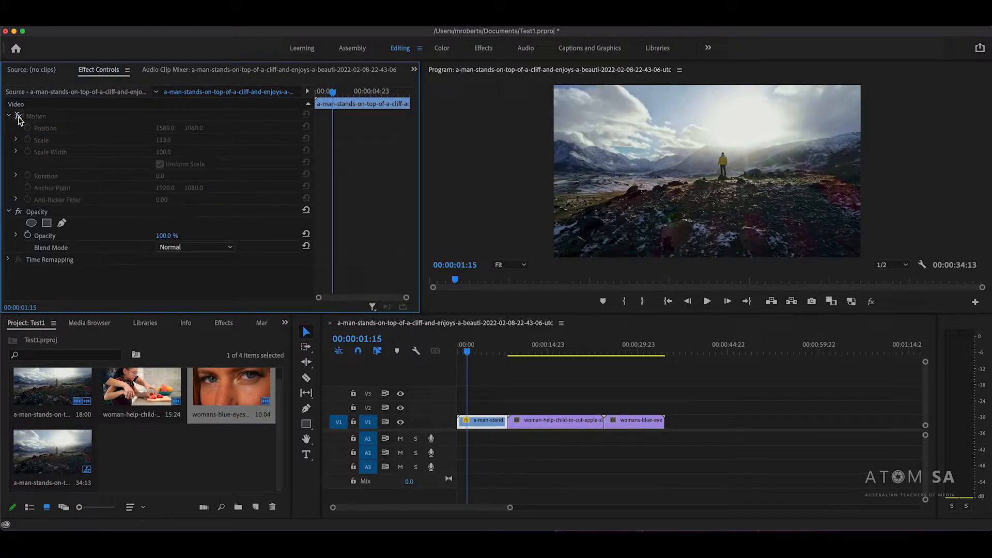
left_click(18, 117)
left_click(19, 117)
left_click(19, 117)
left_click(19, 116)
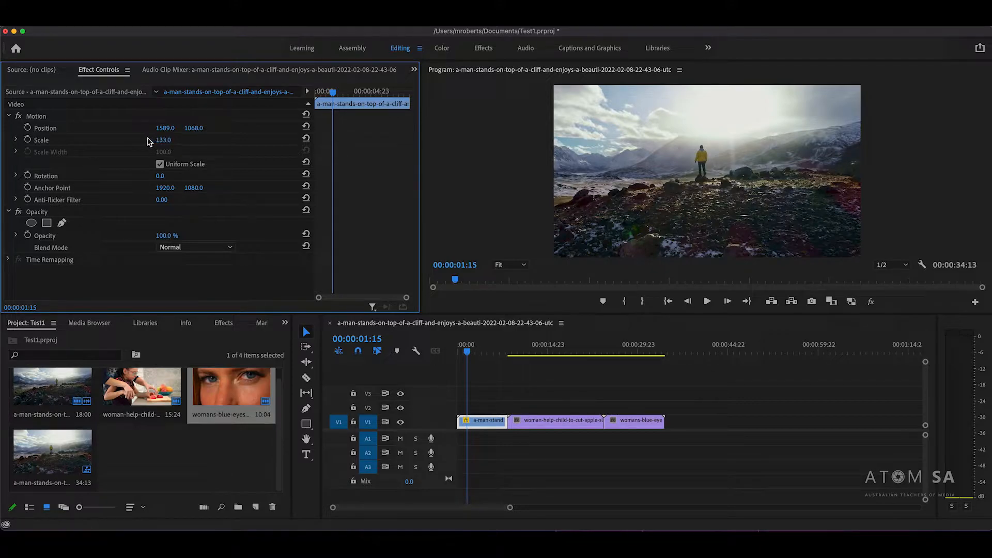
Set the cliff clip's Scale to 100, and increase it to 540.
left_click(171, 140)
type("100")
key("Return")
left_click_drag(163, 139, 779, 169)
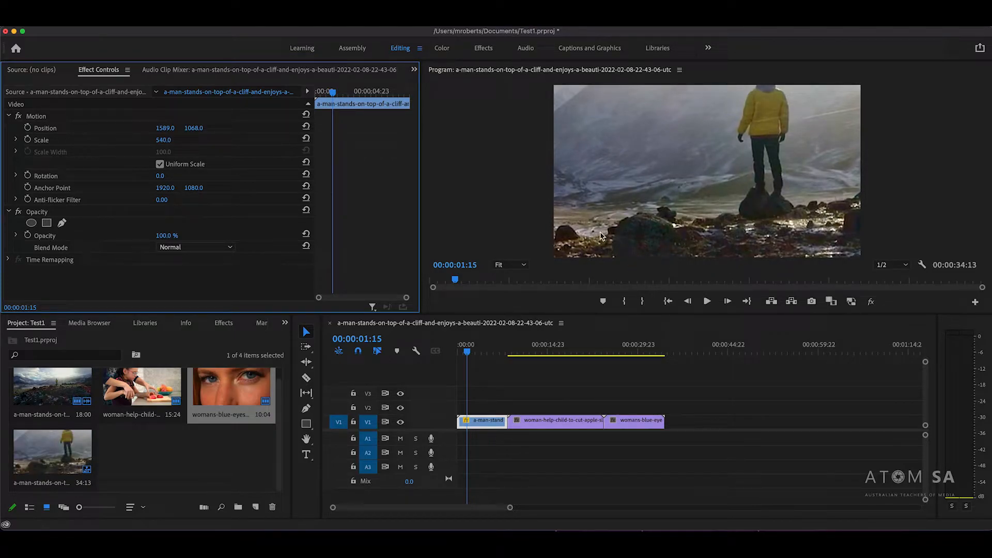
Set the cliff clip's Scale to 130 and its Rotation to 1.0°.
left_click(170, 140)
type("130")
key("Return")
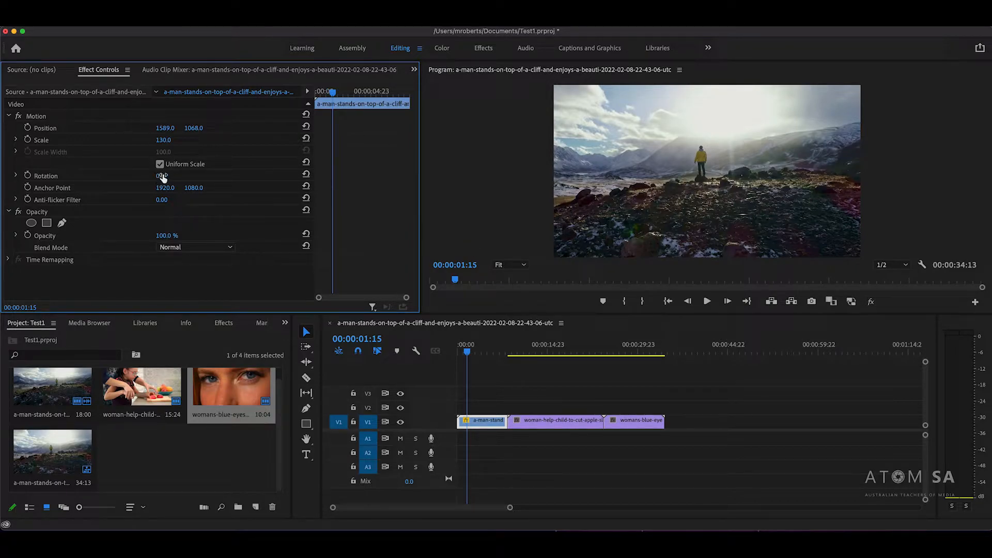
left_click_drag(159, 176, 174, 175)
left_click_drag(172, 176, 169, 176)
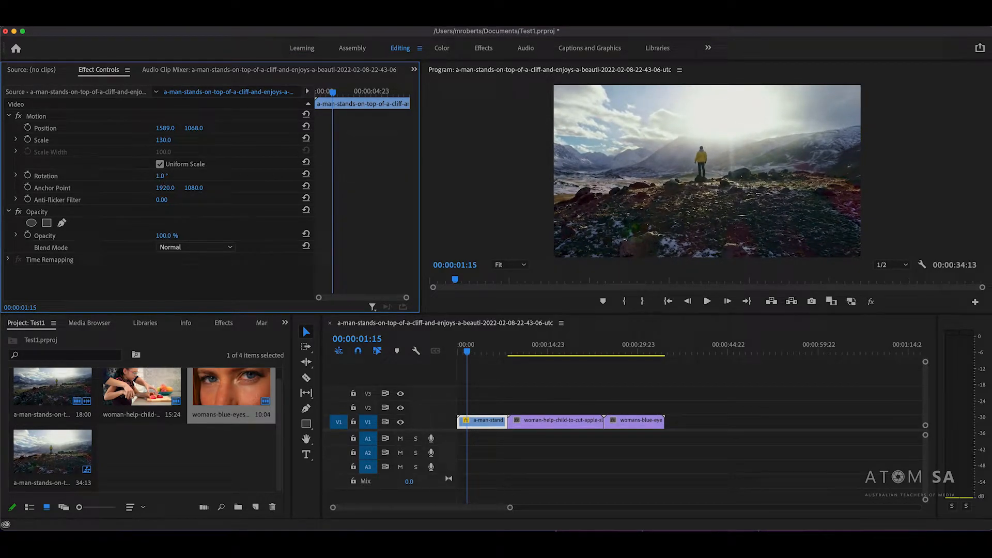
Toggle the cliff clip's Uniform Scale option off and back on, and set its Rotation to 6.0°.
left_click(159, 164)
left_click(163, 176)
left_click(159, 164)
left_click_drag(161, 176, 164, 176)
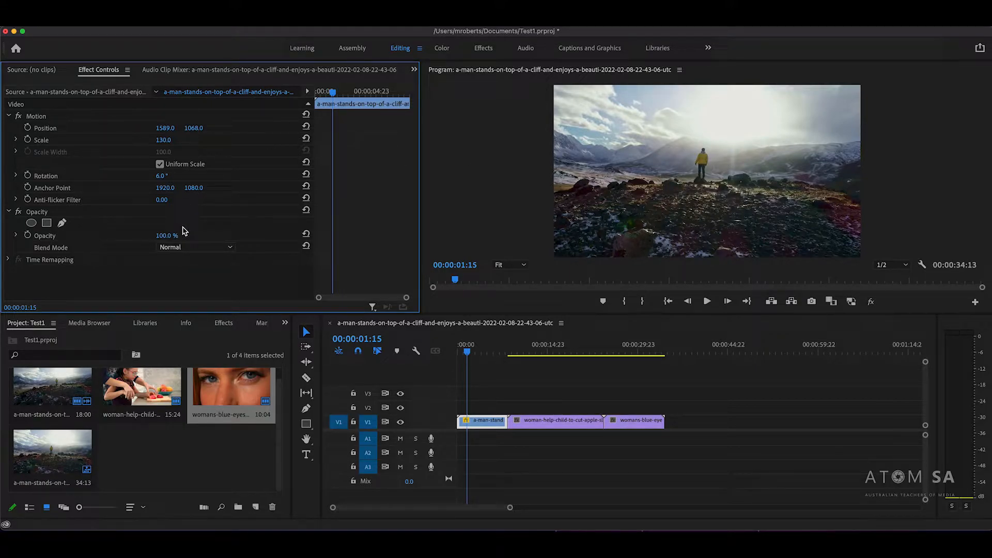
Stack the cliff clip on V2 above the apple-cutting clip at the sequence start, and lower the apple-cutting clip's Opacity to 2%.
mouse_move(165, 236)
left_mouse_down()
mouse_move(150, 235)
mouse_move(170, 235)
left_mouse_up()
mouse_move(485, 419)
left_mouse_down()
mouse_move(485, 406)
mouse_move(520, 420)
mouse_move(478, 420)
left_mouse_up()
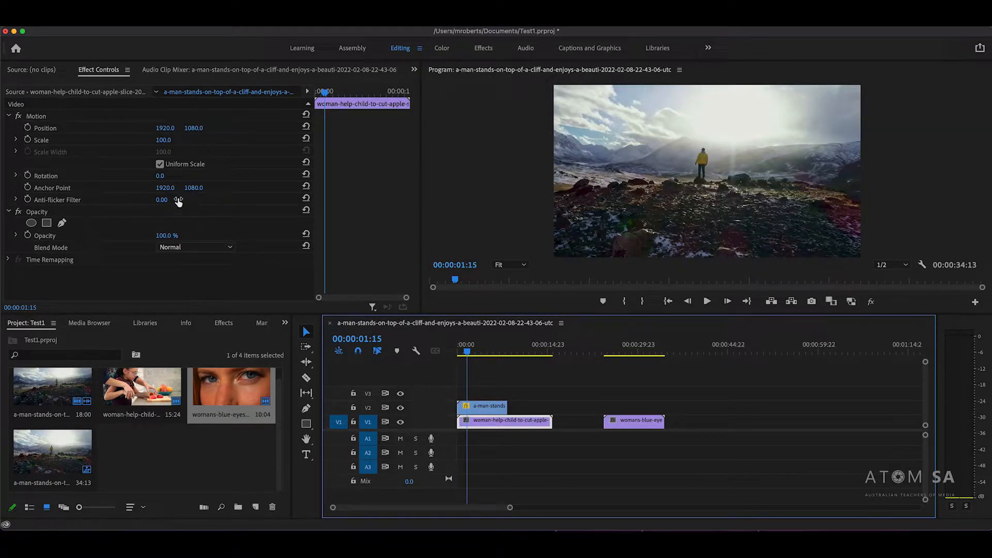
left_click_drag(164, 238, 159, 238)
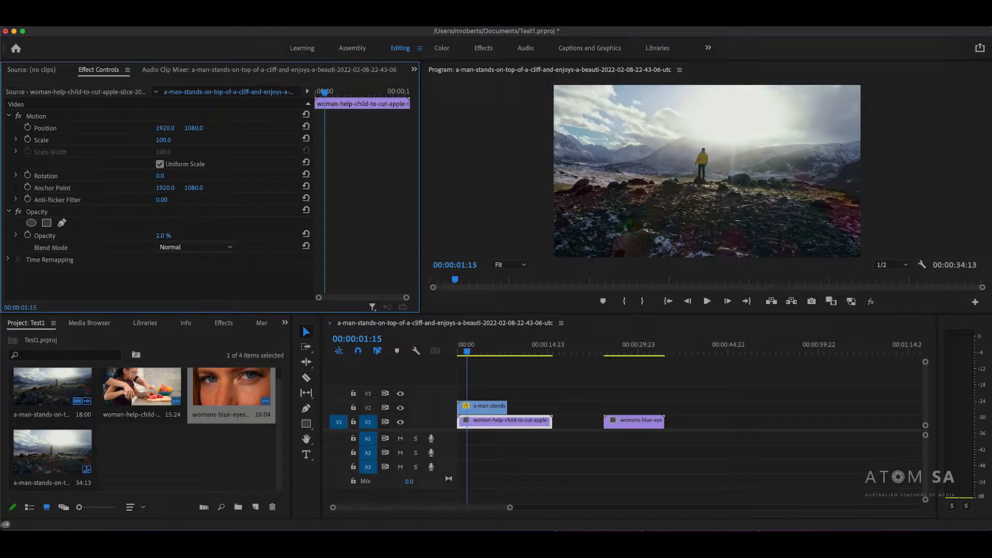
Lower the cliff clip's Opacity to 82%, play the overlaid clips, and restore its Opacity to 100%.
left_click(483, 406)
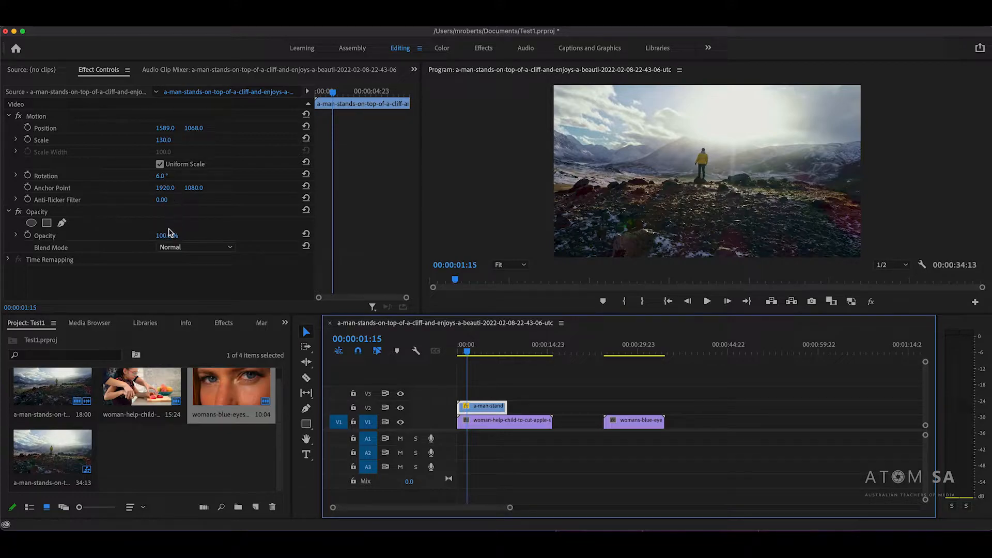
left_click_drag(166, 236, 156, 236)
key("space")
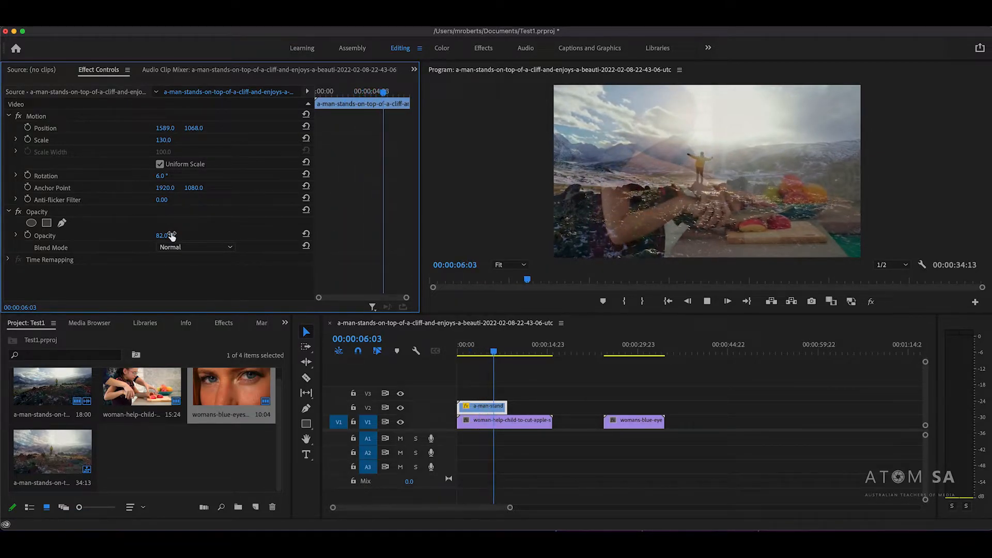
left_click_drag(157, 232, 178, 235)
Set the cliff clip's Blend Mode to Darken and scrub through the overlapping clips to 00:00:01:12.
left_click(480, 355)
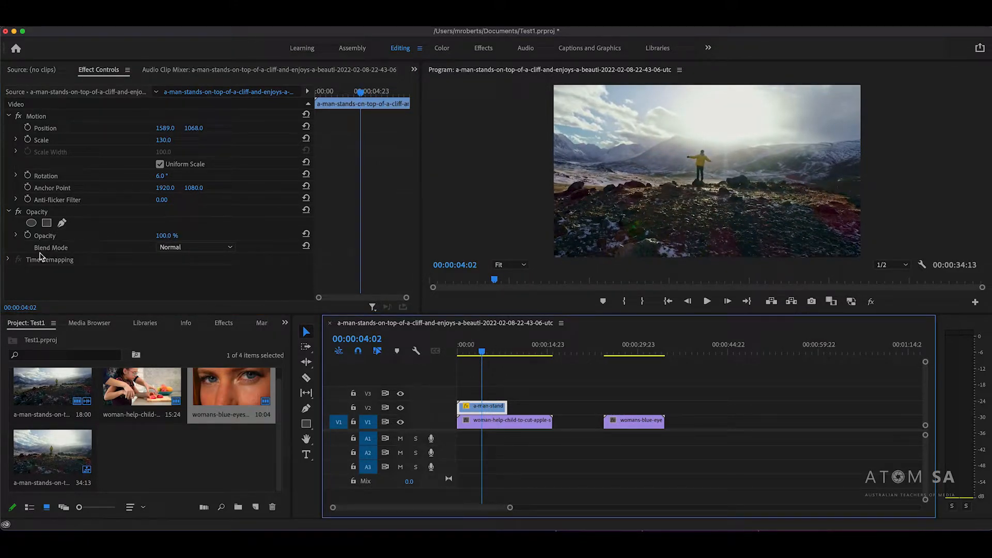
left_click(199, 248)
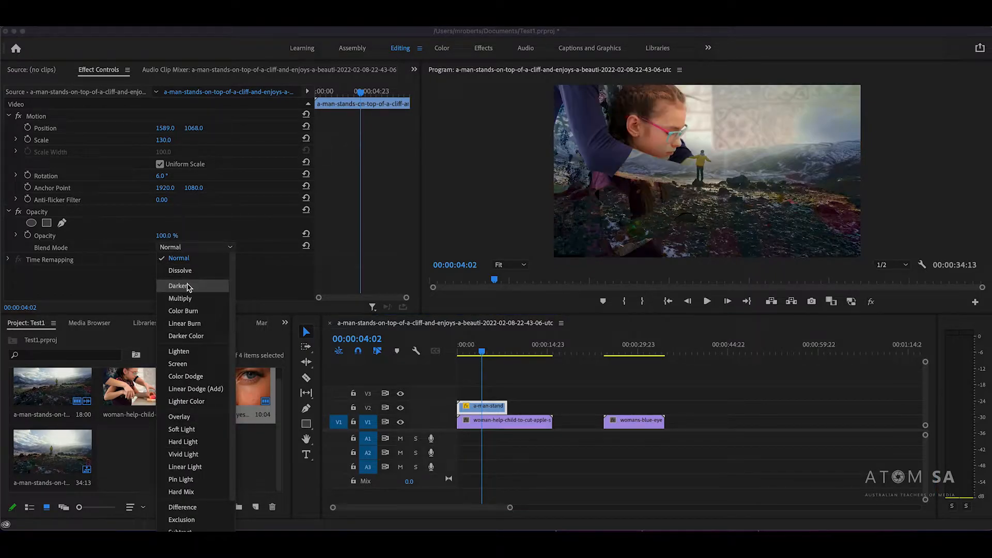
left_click(188, 286)
mouse_move(484, 355)
left_mouse_down()
mouse_move(459, 353)
mouse_move(505, 352)
mouse_move(466, 355)
left_mouse_up()
left_click(201, 247)
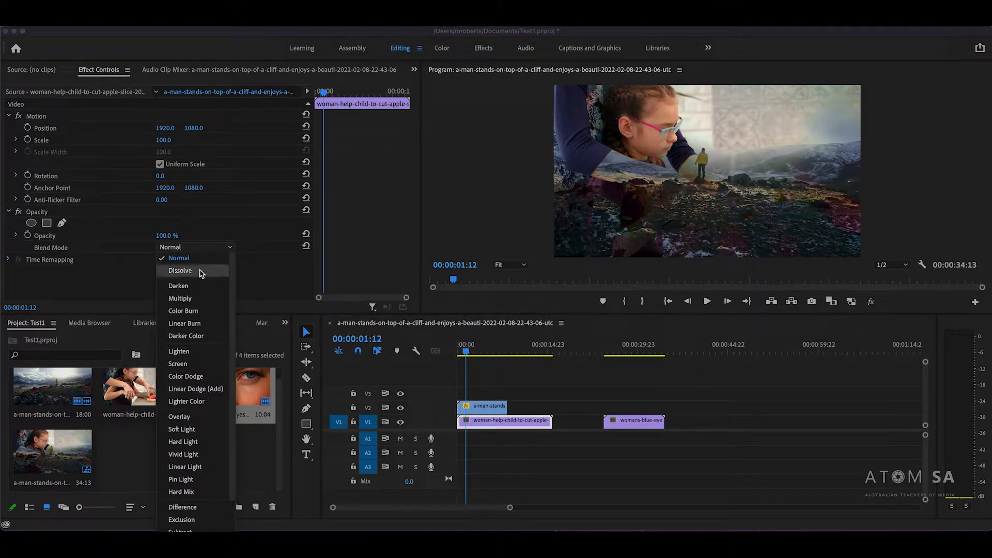
left_click(492, 406)
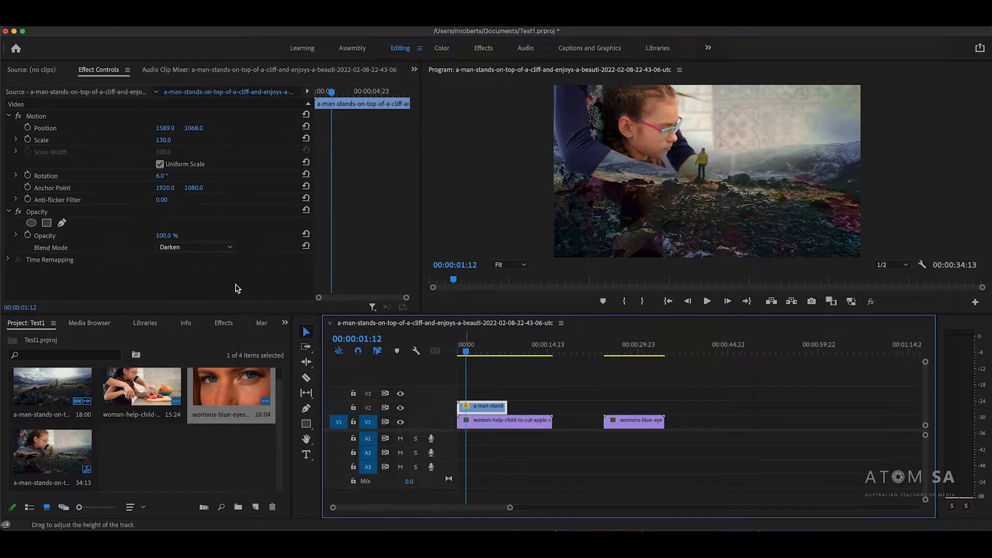
Try the Multiply and Overlay blend modes on the cliff clip, scrubbing through the result to 00:00:03:07.
left_click(212, 252)
left_click(200, 273)
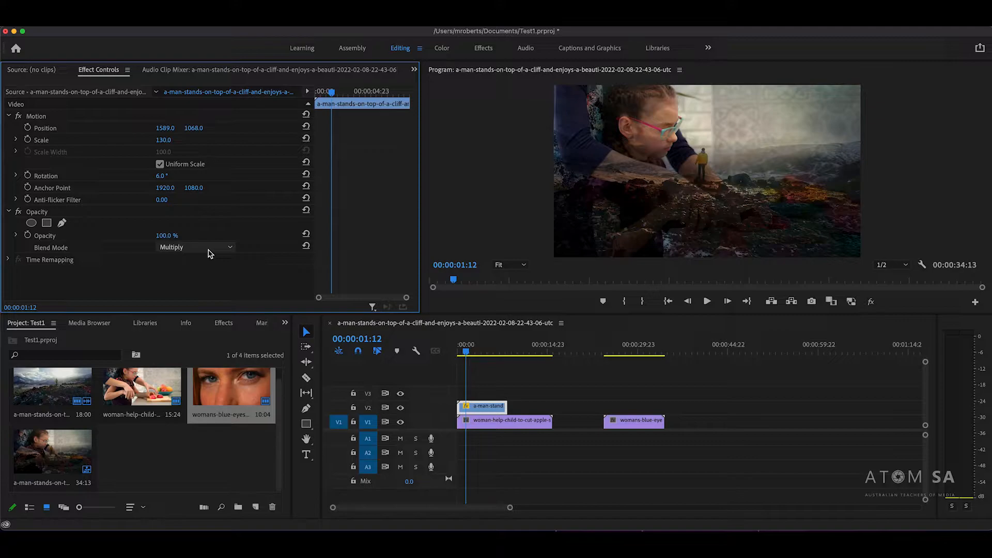
left_click(209, 252)
left_click(201, 381)
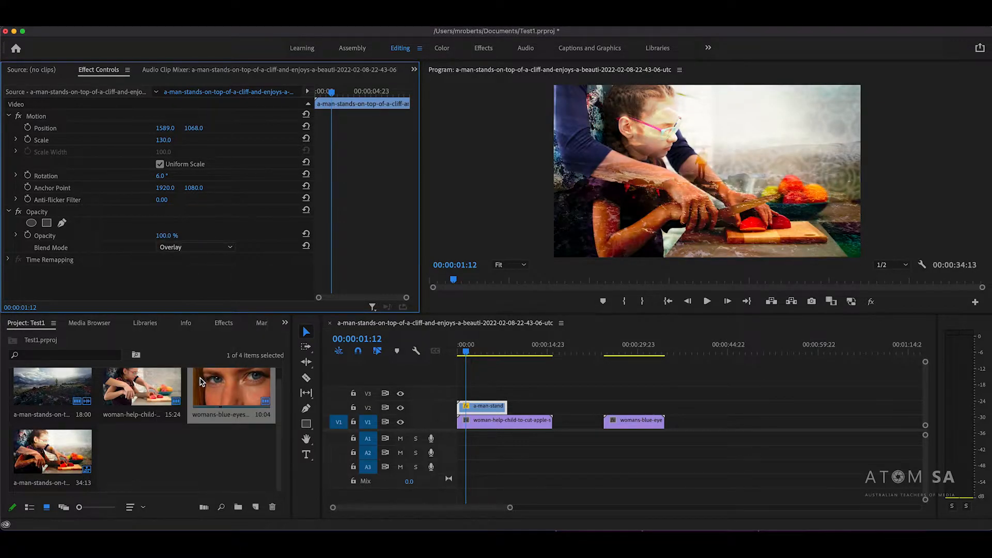
left_click_drag(499, 345, 477, 352)
Set the cliff clip's Blend Mode back to Normal and return both overlapping clips to their consecutive positions on V1.
left_click(190, 248)
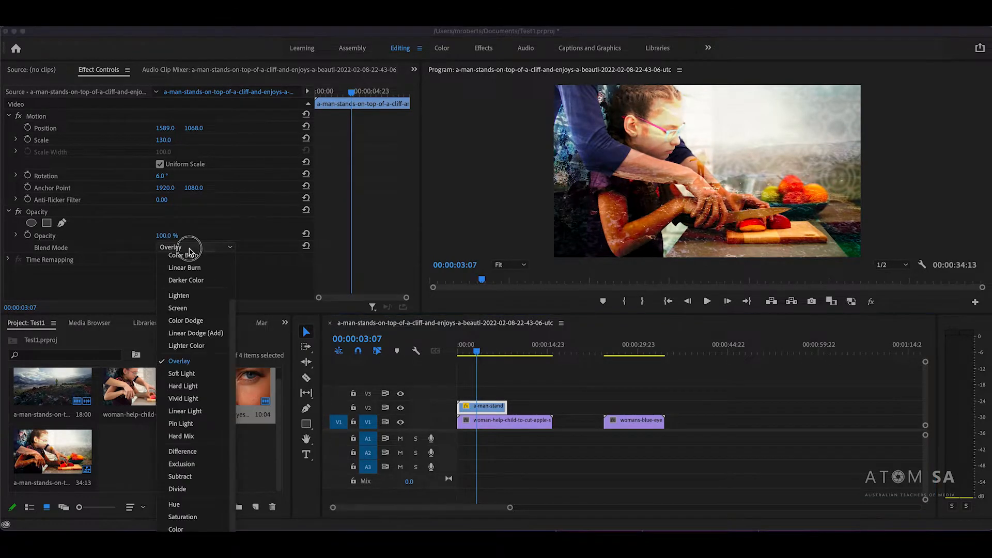
scroll(192, 258, "up", 3)
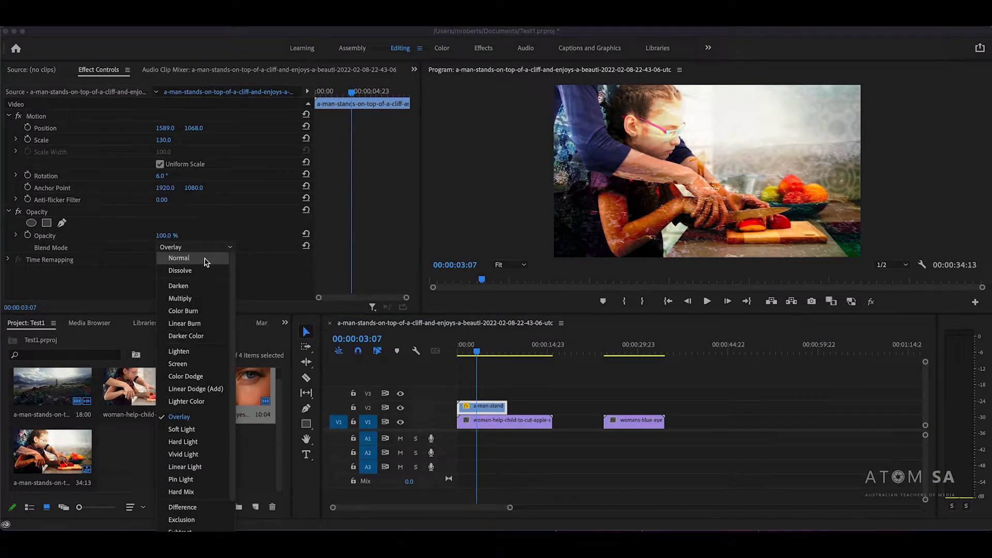
left_click(207, 262)
left_click_drag(505, 423, 556, 422)
left_click_drag(486, 406, 488, 421)
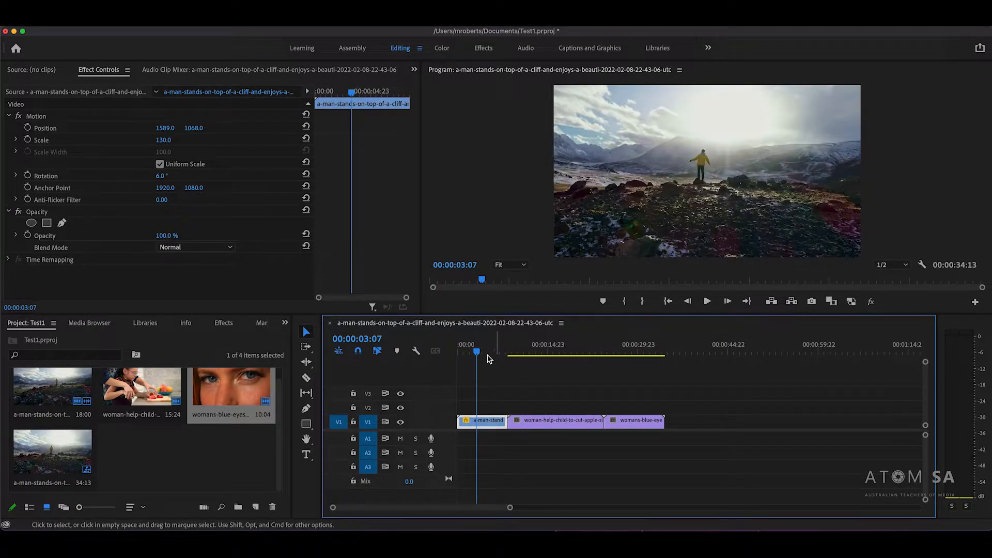
Move the playhead to 00:00:04:11 and save the project.
left_click(482, 352)
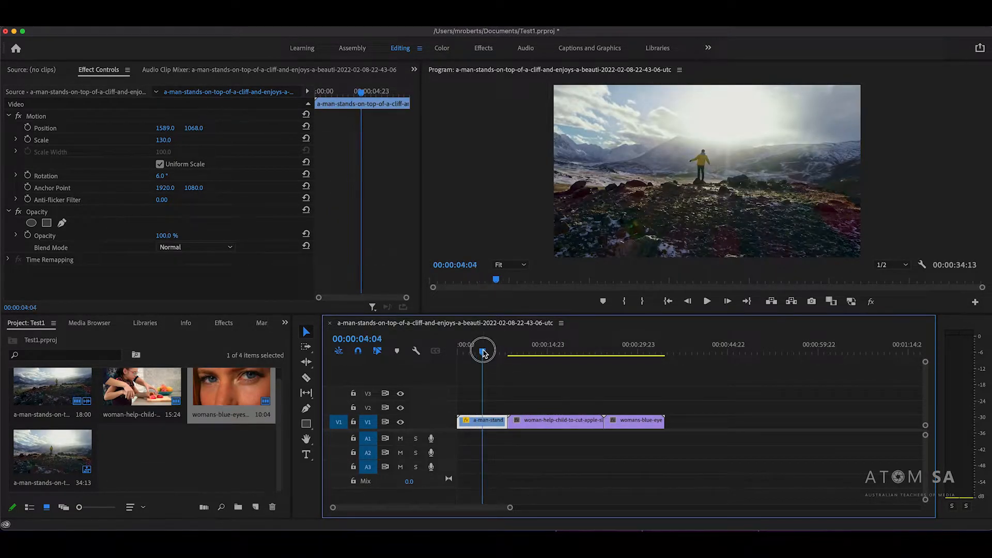
left_click_drag(485, 354, 486, 353)
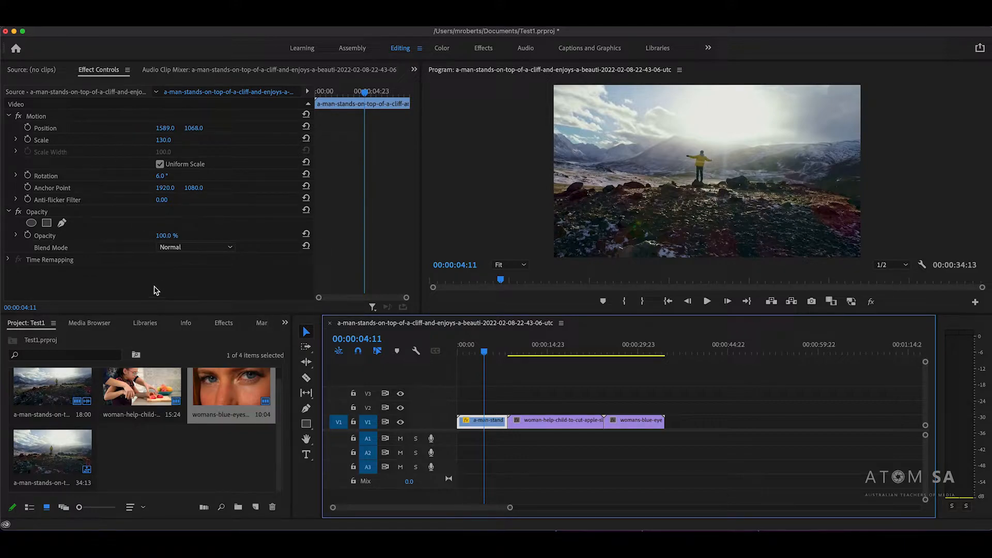
key("cmd+s")
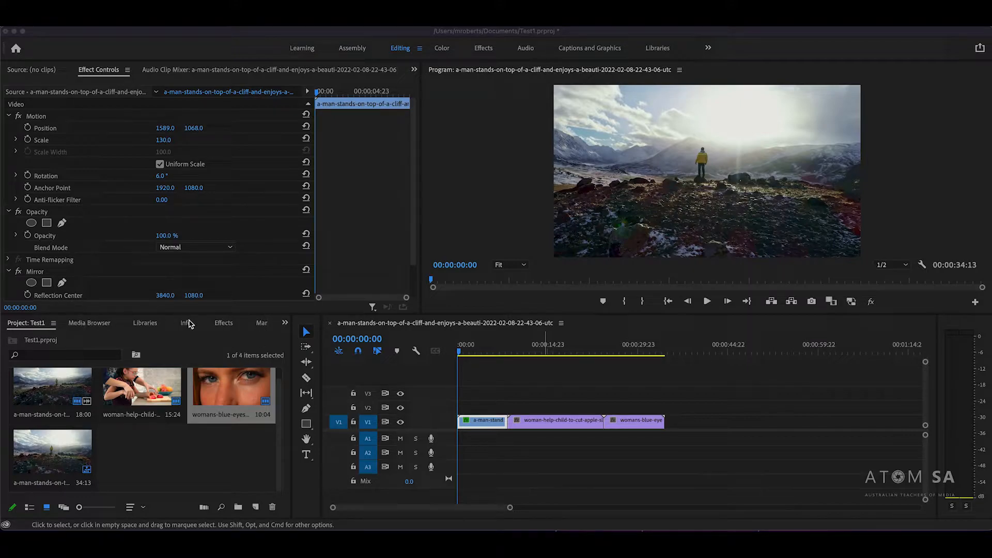
Open the effects library and look through the Video Effects categories.
left_click(213, 324)
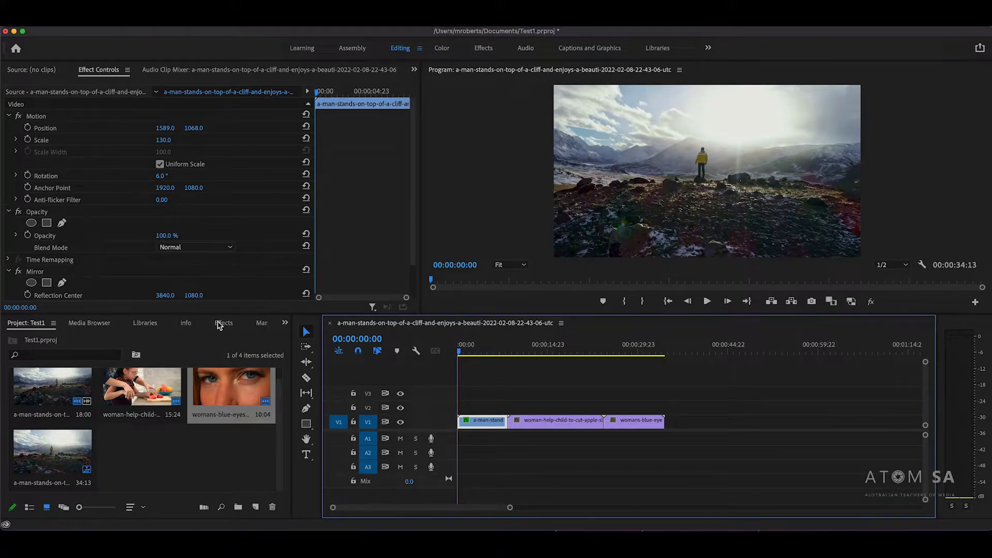
left_click(224, 324)
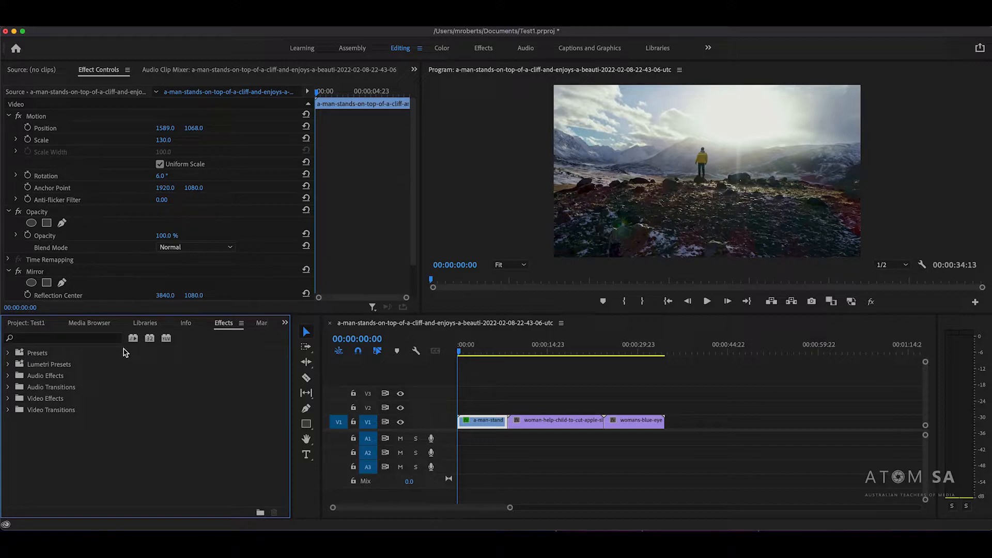
left_click(69, 338)
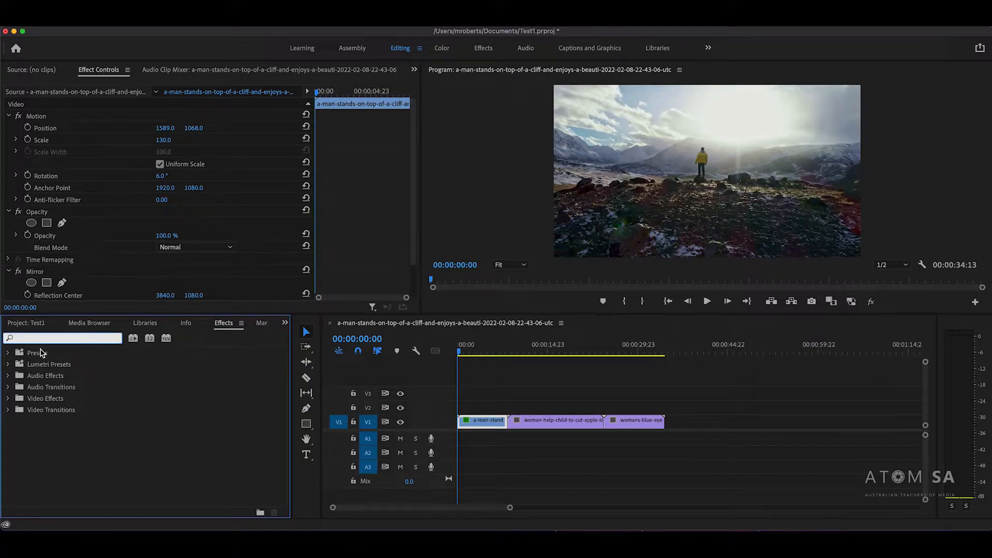
left_click(9, 399)
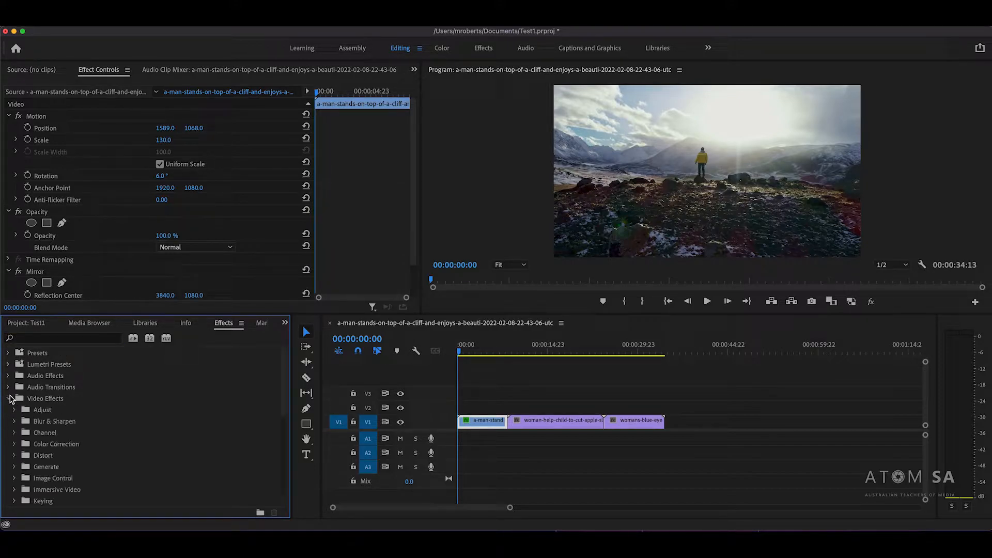
left_click(9, 399)
left_click(78, 337)
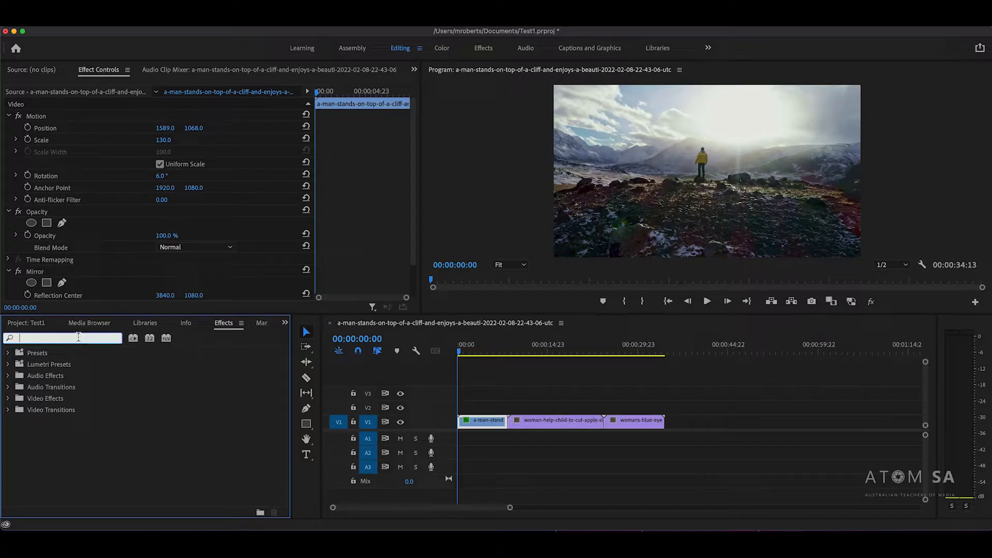
Delete the Mirror effect from the cliff clip.
scroll(147, 235, "down", 3)
left_click(28, 236)
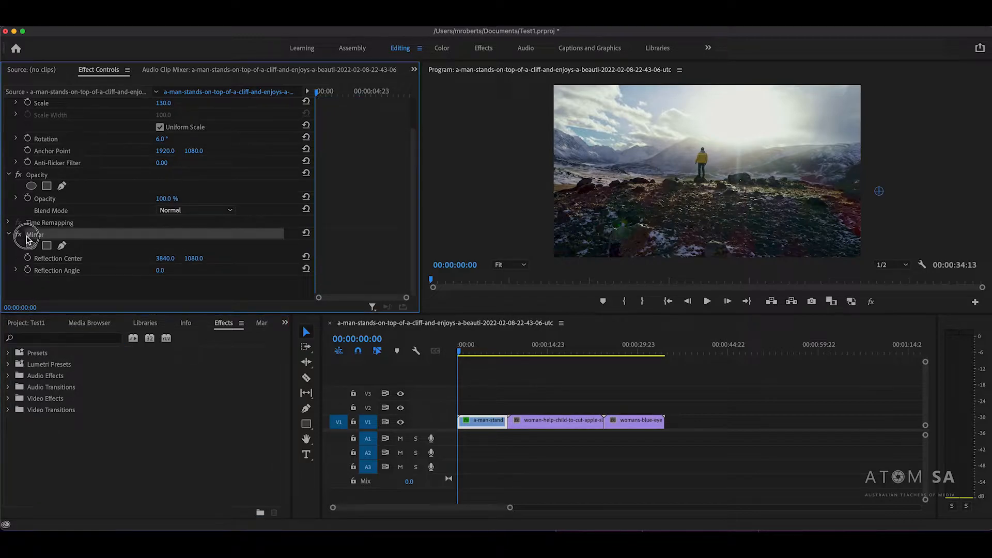
key("Delete")
Search the effects for "hor" and apply the Horizontal Flip effect to the cliff clip.
left_click(68, 339)
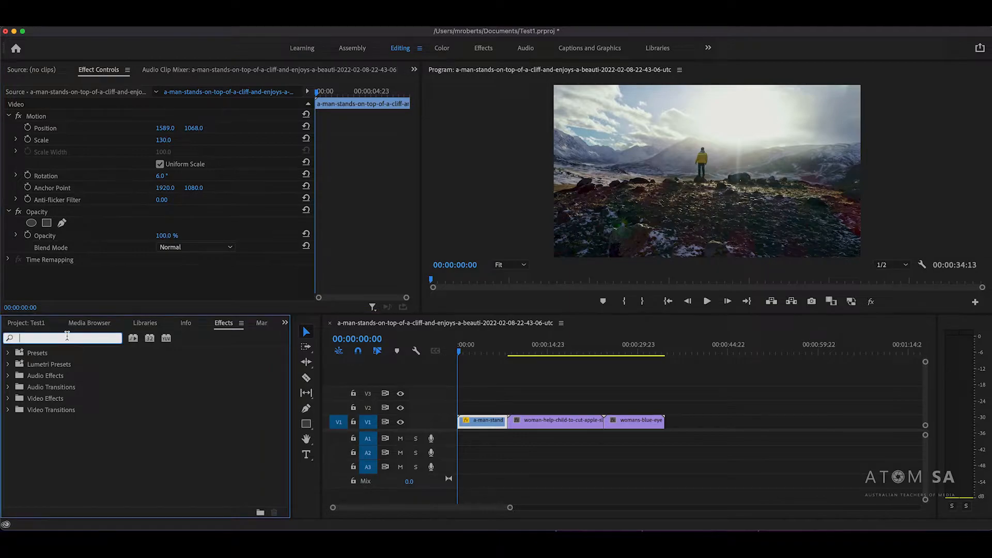
type("hor")
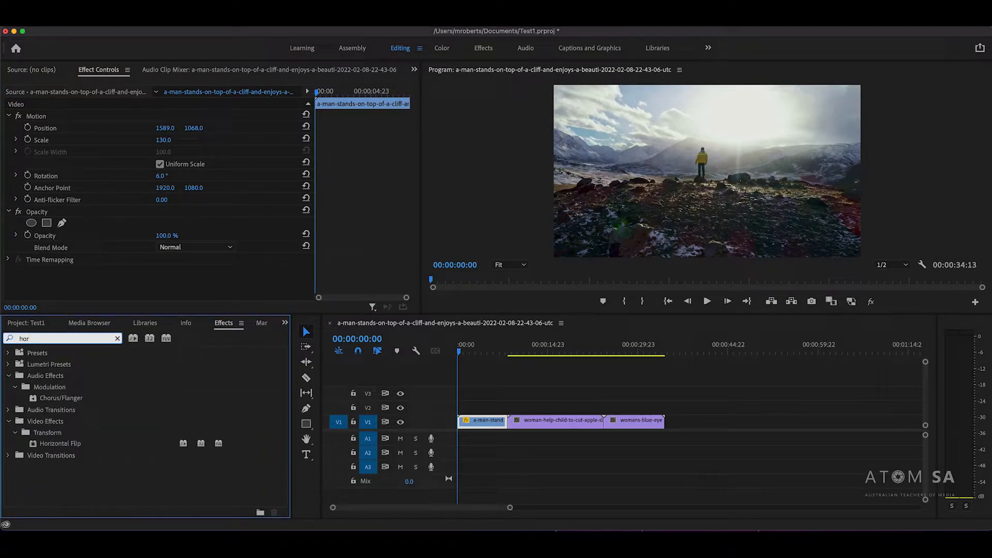
left_click_drag(72, 449, 480, 420)
left_click_drag(97, 446, 490, 424)
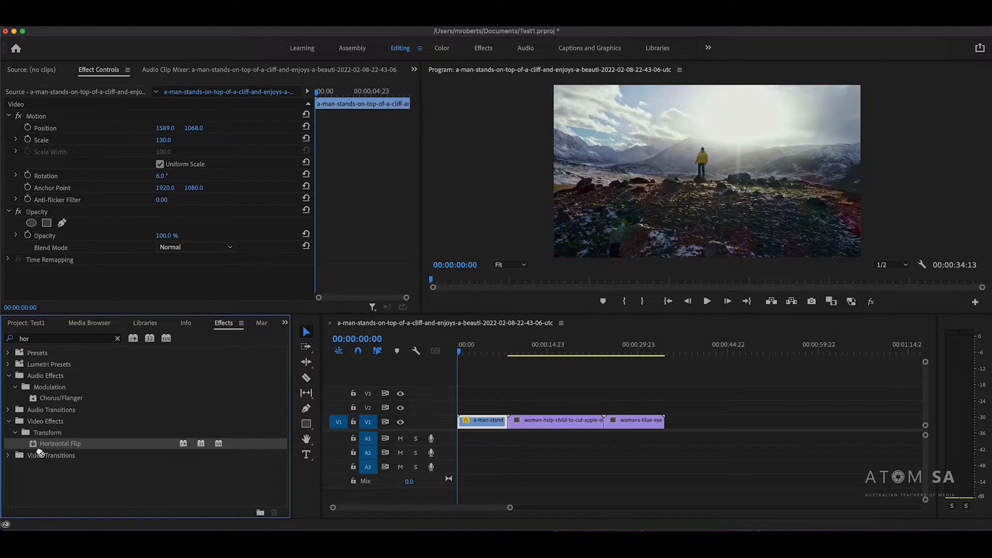
left_click_drag(53, 447, 482, 423)
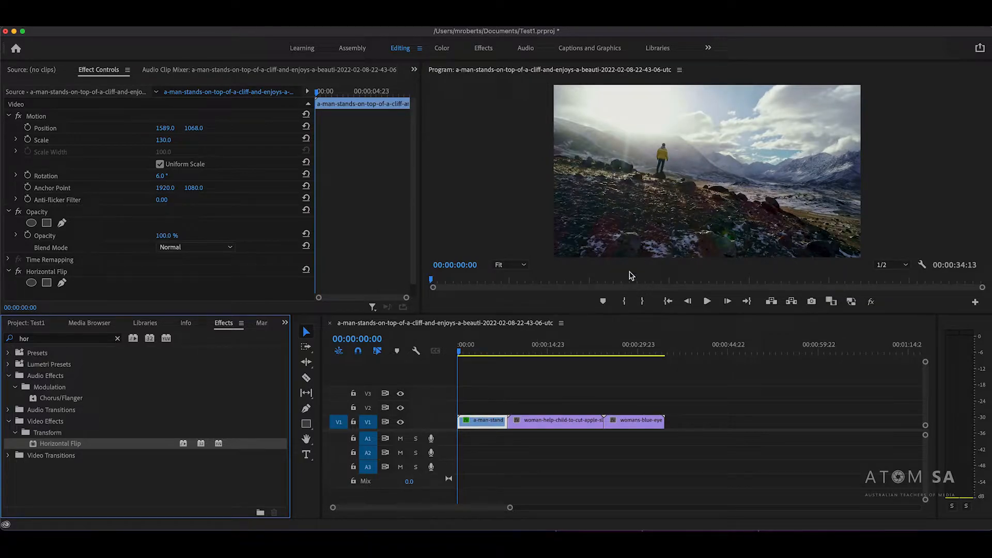
Play the flipped cliff clip from the start of the sequence to about 00:00:07:04.
left_click(475, 349)
left_click_drag(475, 350, 436, 351)
key("space")
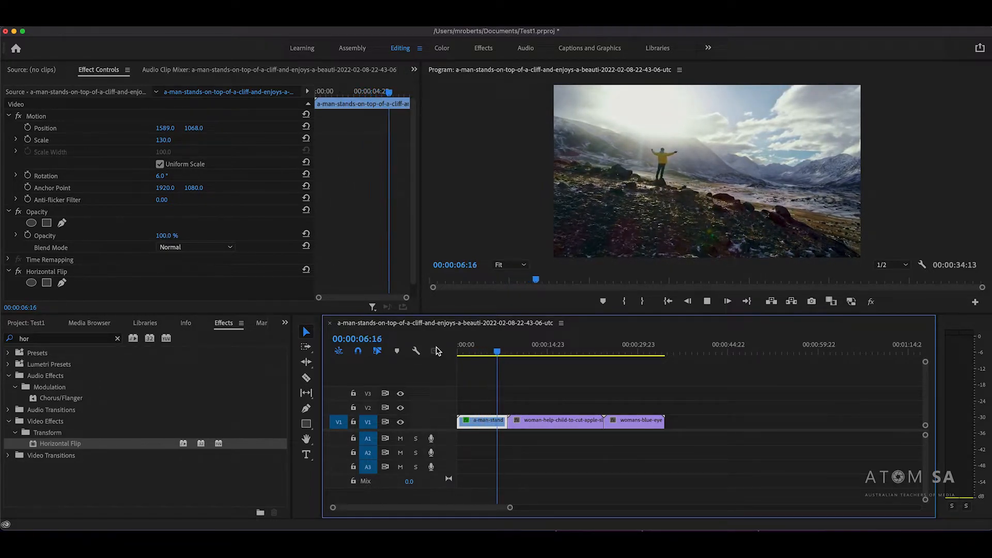
key("space")
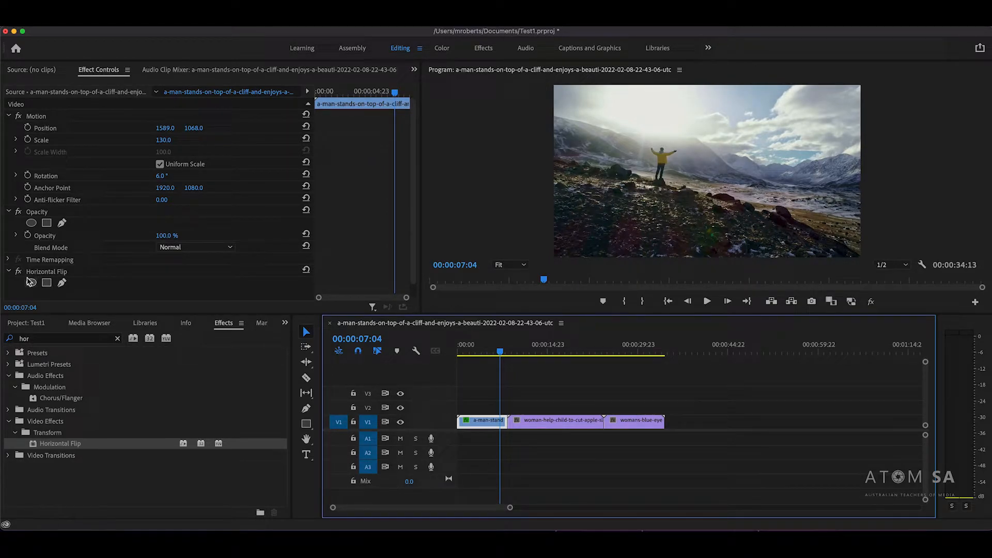
Switch the Horizontal Flip effect off and on repeatedly to compare the cliff shot with and without it.
left_click(46, 273)
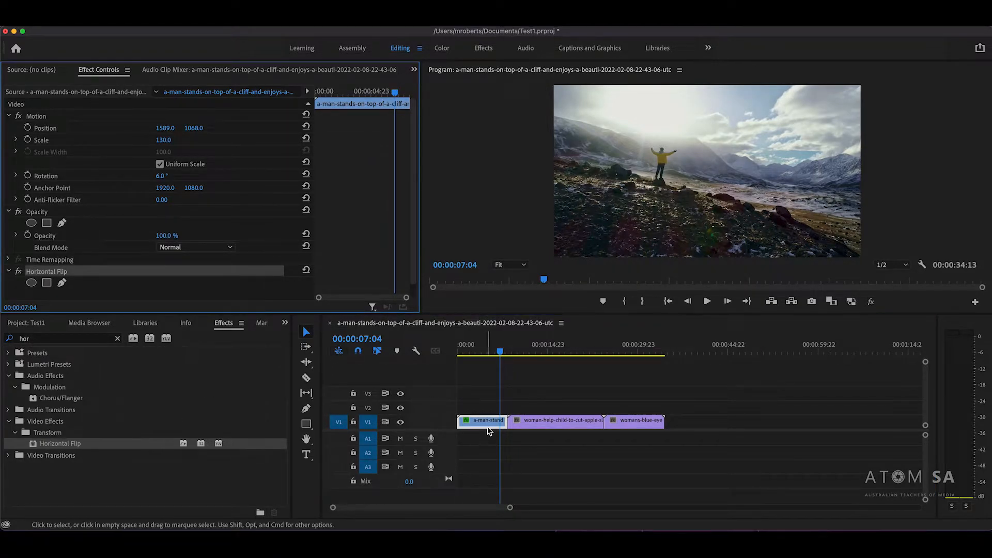
left_click(20, 273)
left_click(20, 273)
left_click(20, 273)
left_click(19, 273)
left_click(20, 273)
left_click(19, 273)
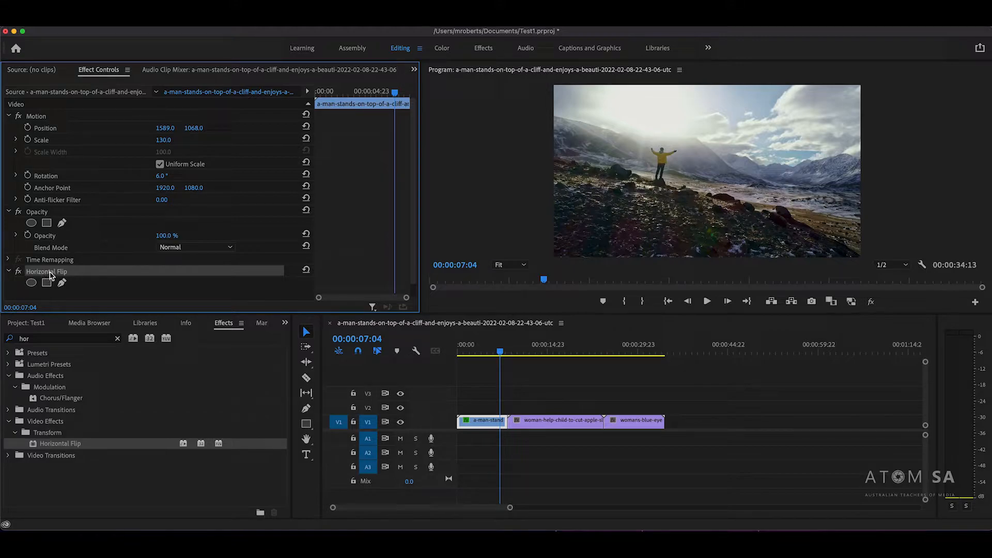
Delete the Horizontal Flip effect from the cliff clip and apply it again.
key("Delete")
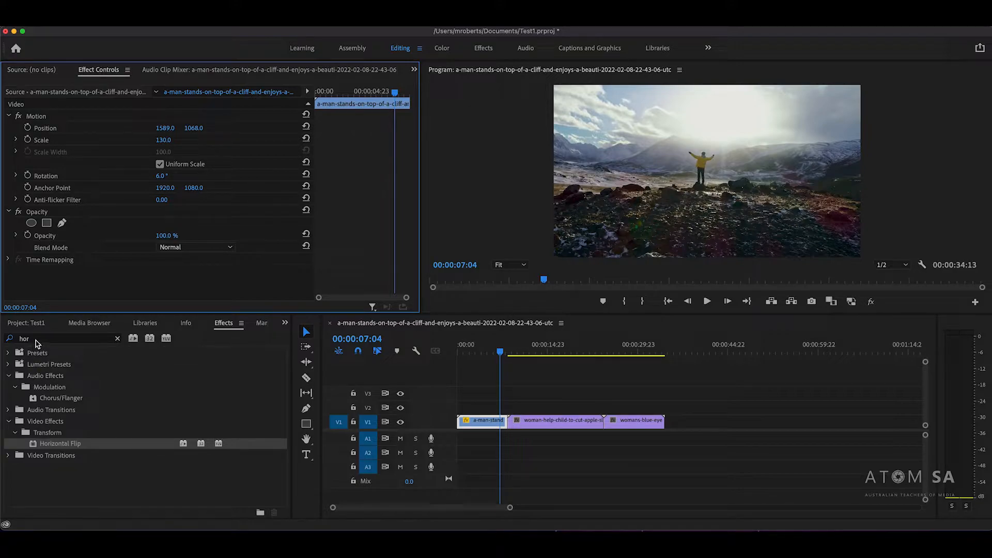
left_click_drag(46, 443, 484, 429)
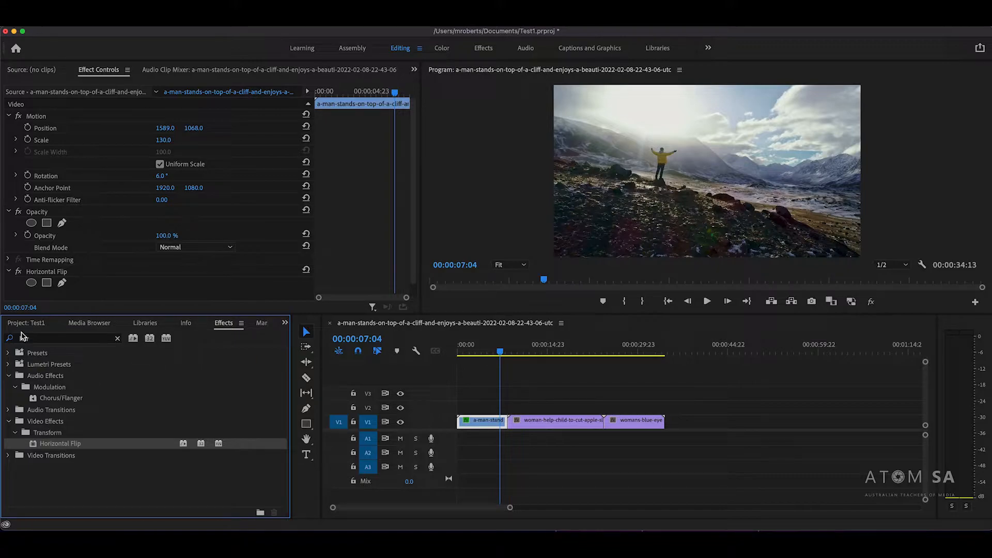
Search the effects for "blur" and apply Gaussian Blur to the cliff clip.
left_click(23, 336)
type("blur")
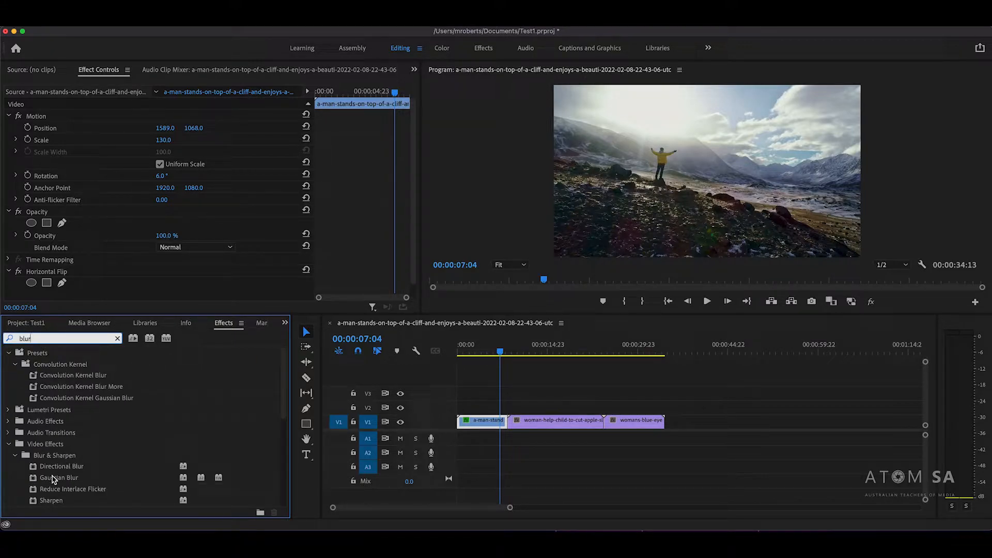
left_click(53, 479)
left_click_drag(53, 479, 482, 421)
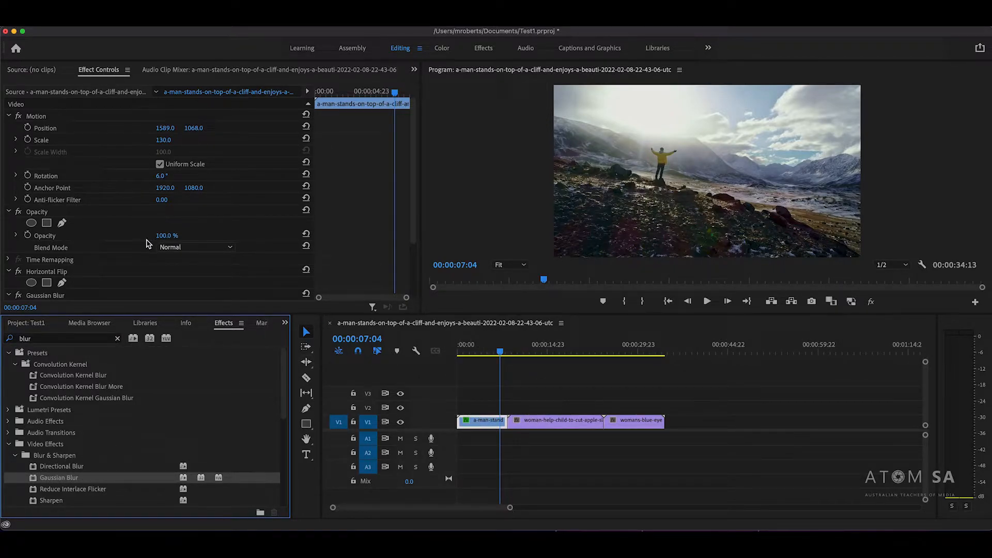
Try adjusting the Gaussian Blur's Blurriness on the cliff clip and delete the effect.
scroll(148, 244, "down", 3)
scroll(90, 259, "down", 1)
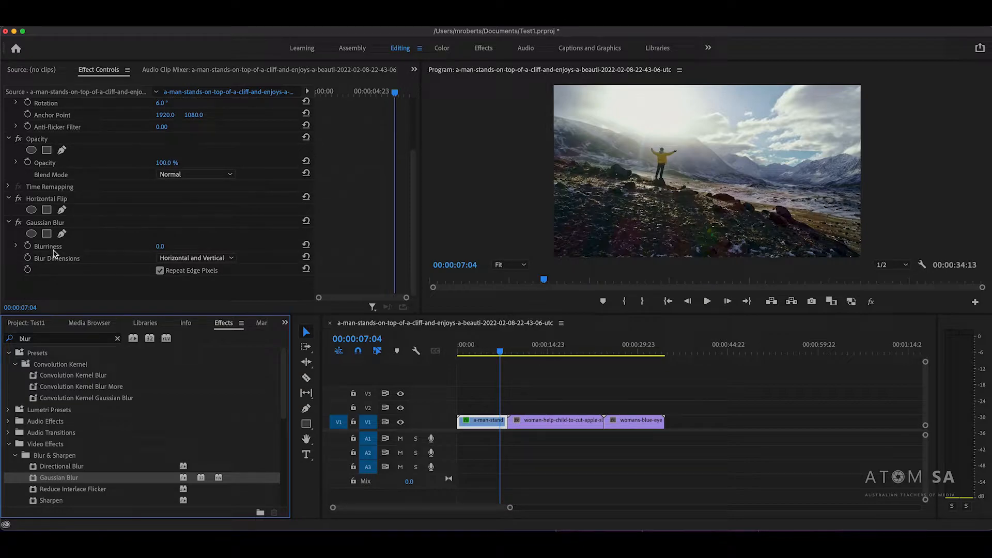
left_click(163, 252)
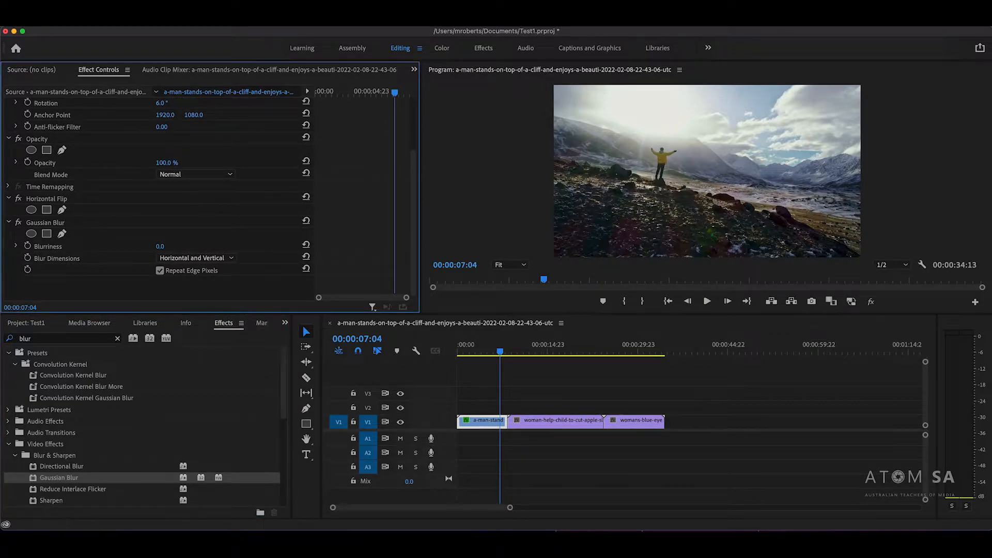
mouse_move(160, 247)
left_mouse_down()
mouse_move(237, 247)
mouse_move(155, 246)
mouse_move(207, 247)
mouse_move(170, 247)
left_mouse_up()
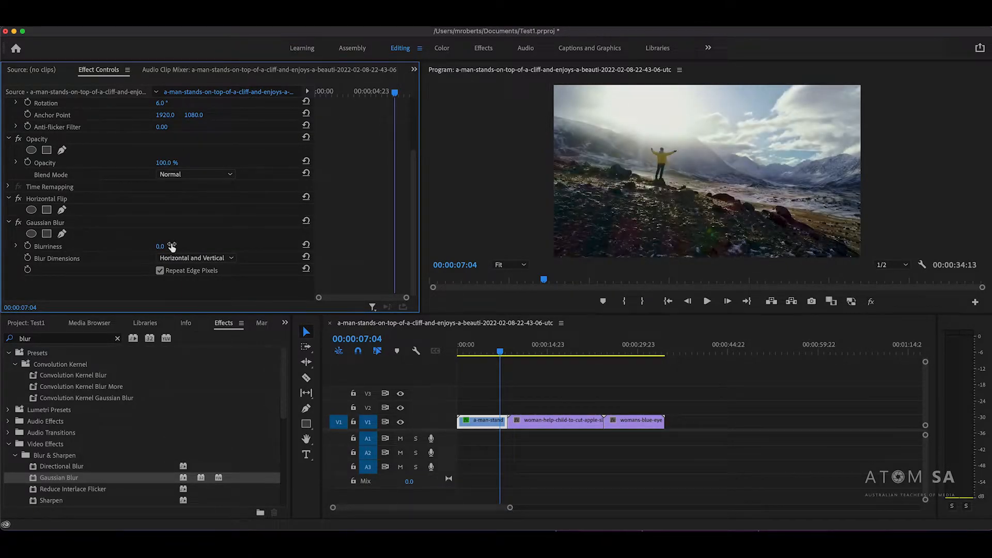
left_click(50, 222)
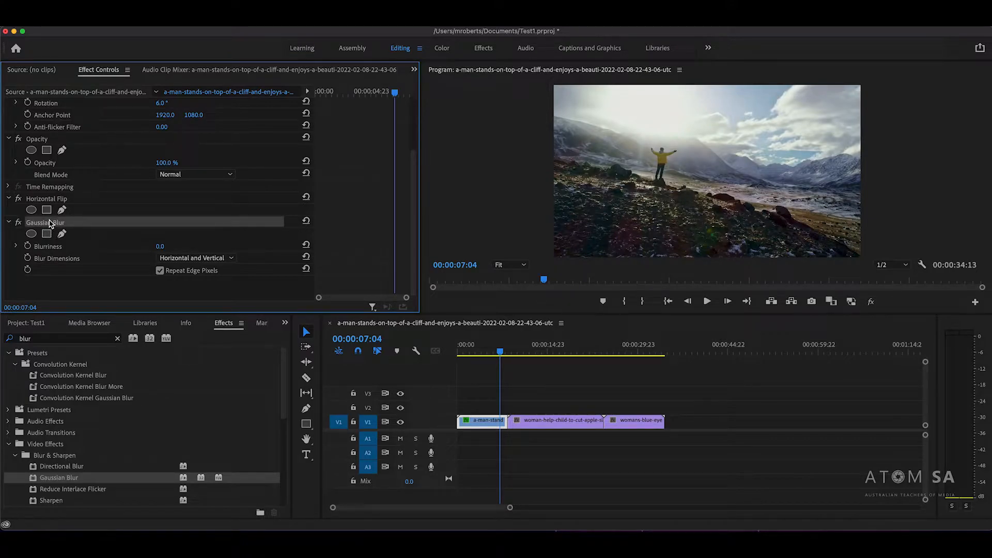
key("Delete")
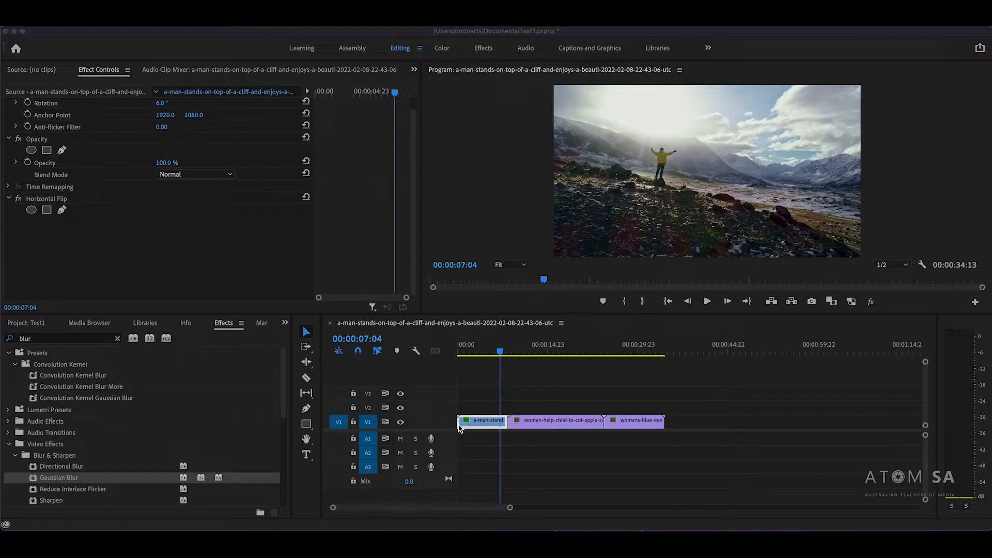
Play part of the blue-eyes clip and move the playhead back to 00:00:26:09.
left_click(503, 353)
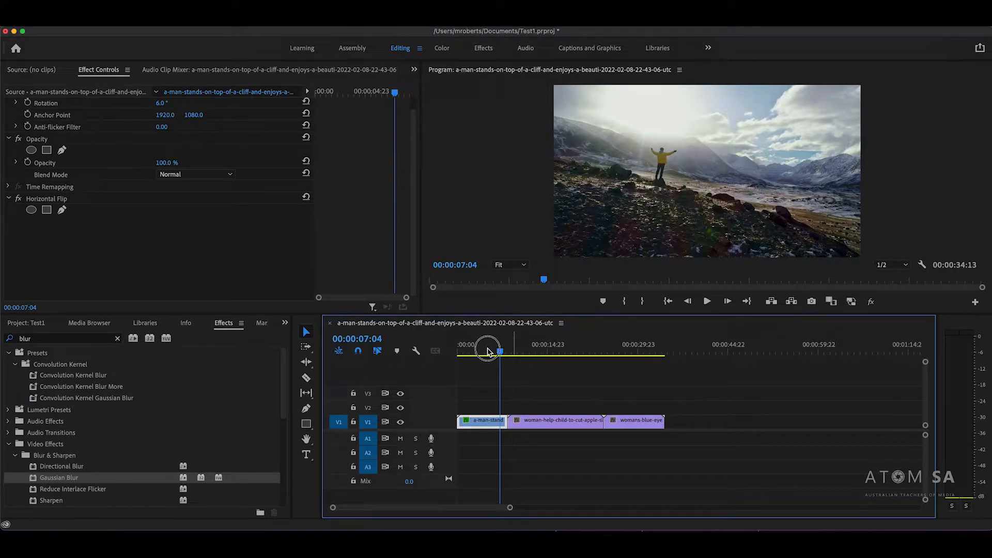
left_click_drag(502, 353, 613, 357)
key("space")
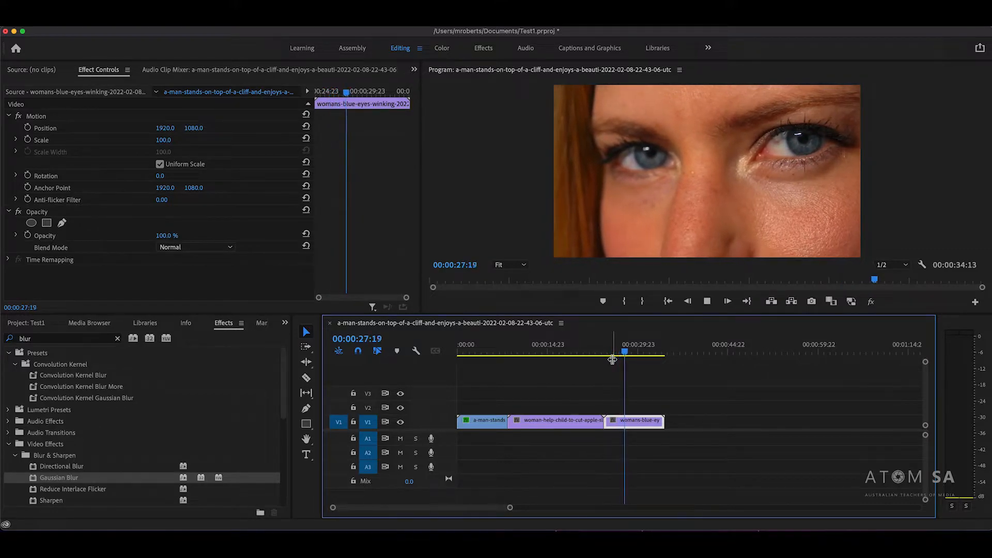
key("space")
left_click_drag(616, 356, 618, 355)
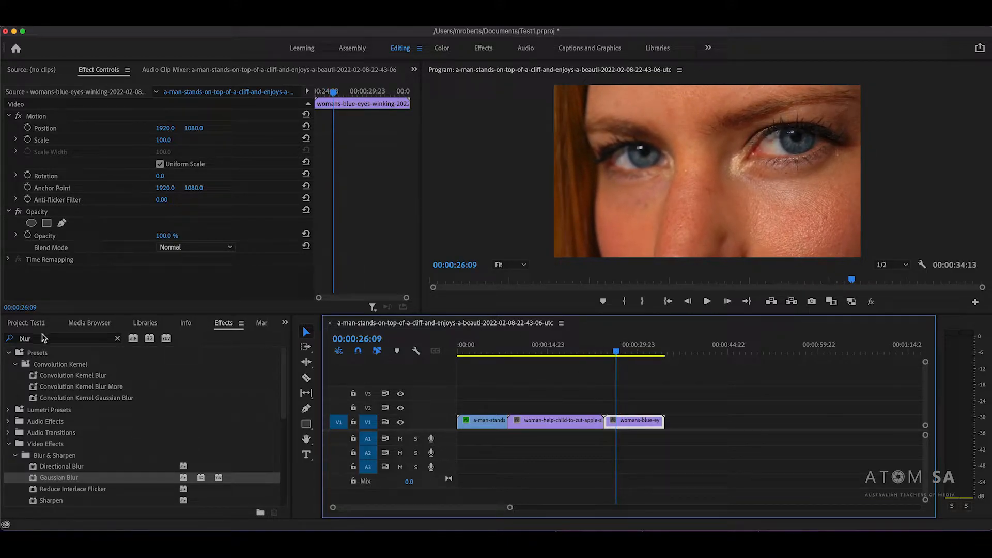
Search the effects for "warp" and apply Warp Stabilizer to the blue-eyes clip.
left_click_drag(42, 338, 18, 339)
type("warp")
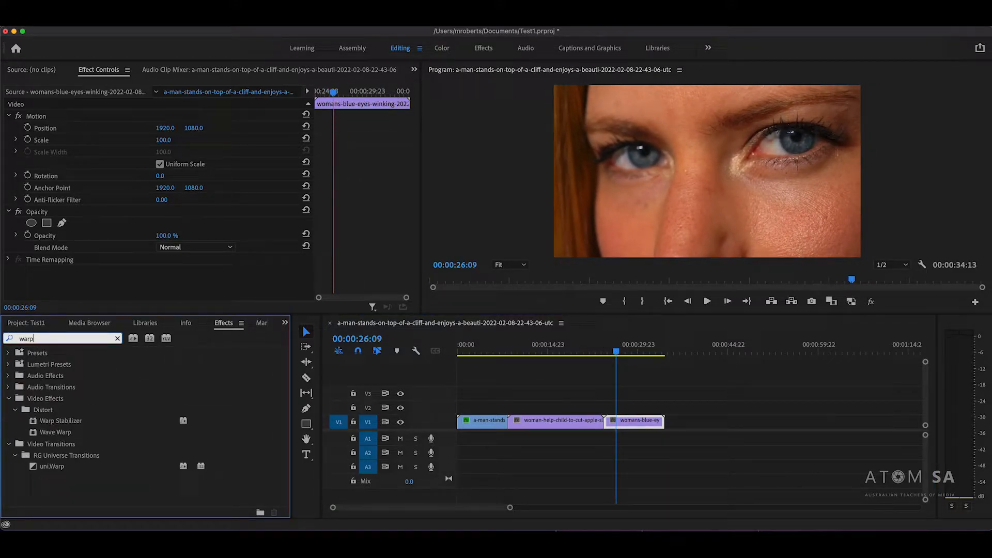
left_click_drag(72, 422, 644, 425)
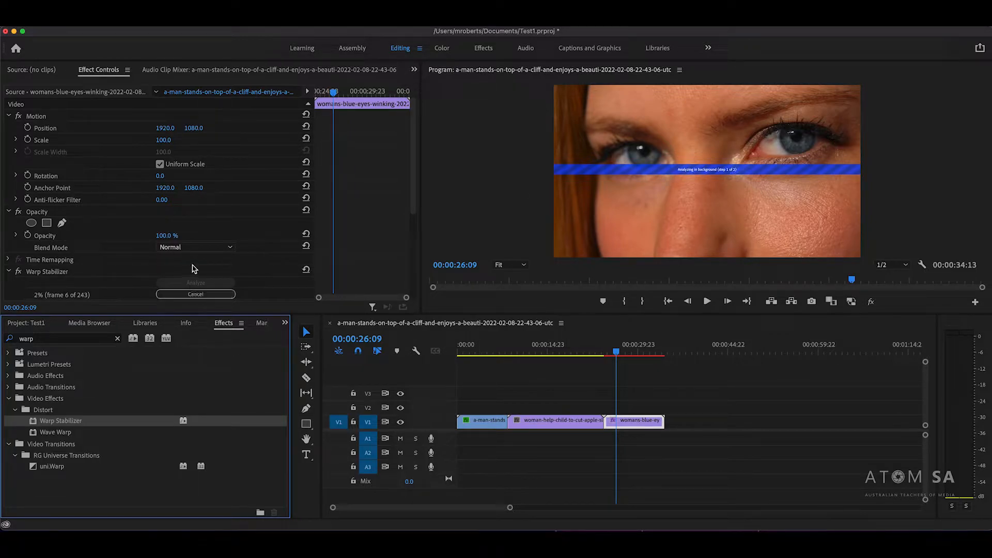
Keep the Warp Stabilizer's Result at Smooth Motion and set its Smoothness to 5 %.
scroll(192, 268, "down", 2)
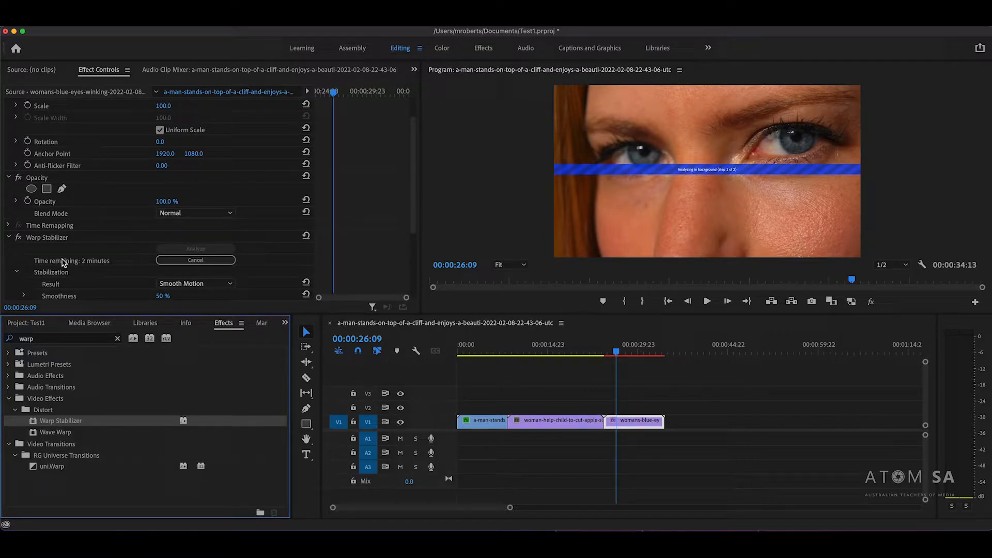
scroll(101, 267, "down", 2)
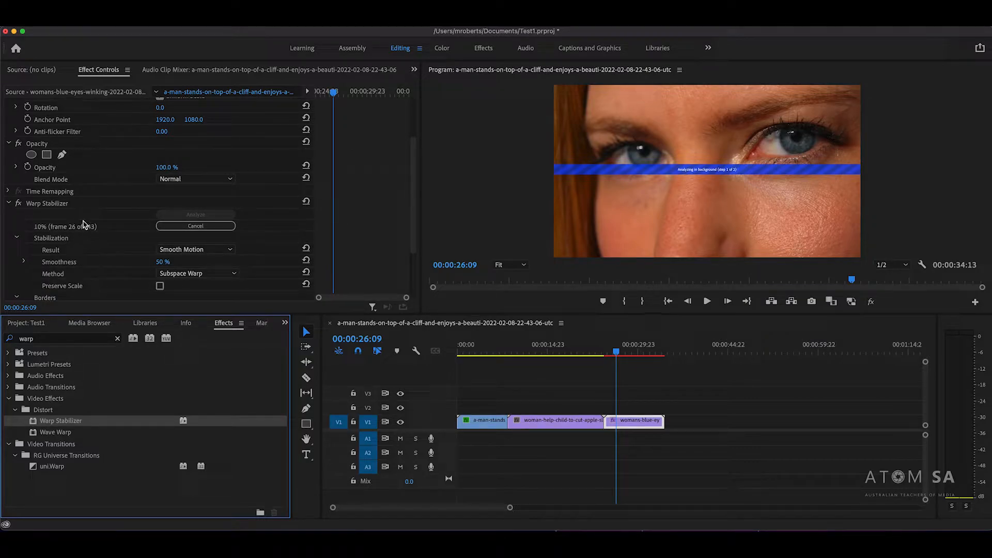
scroll(84, 225, "down", 4)
scroll(84, 225, "up", 1)
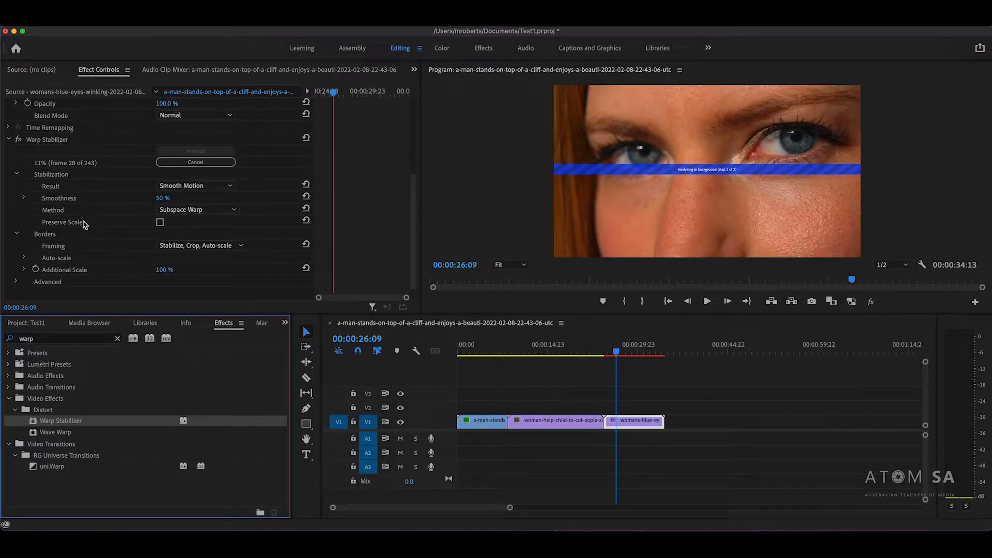
left_click(201, 187)
left_click(199, 197)
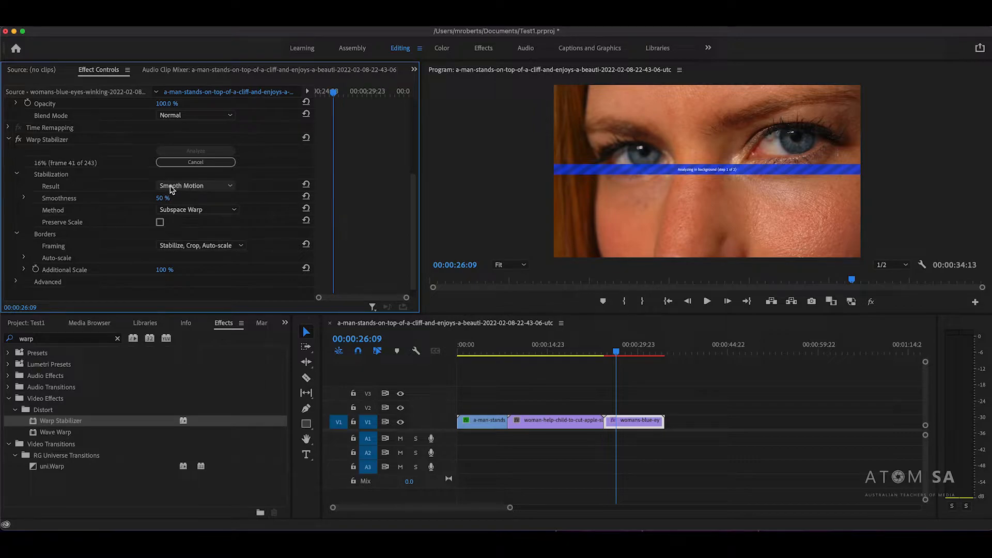
left_click(172, 196)
key("Return")
Set the Warp Stabilizer's Method to Position, Scale, Rotation and keep its Framing at Stabilize, Crop, Auto-scale.
left_click(171, 210)
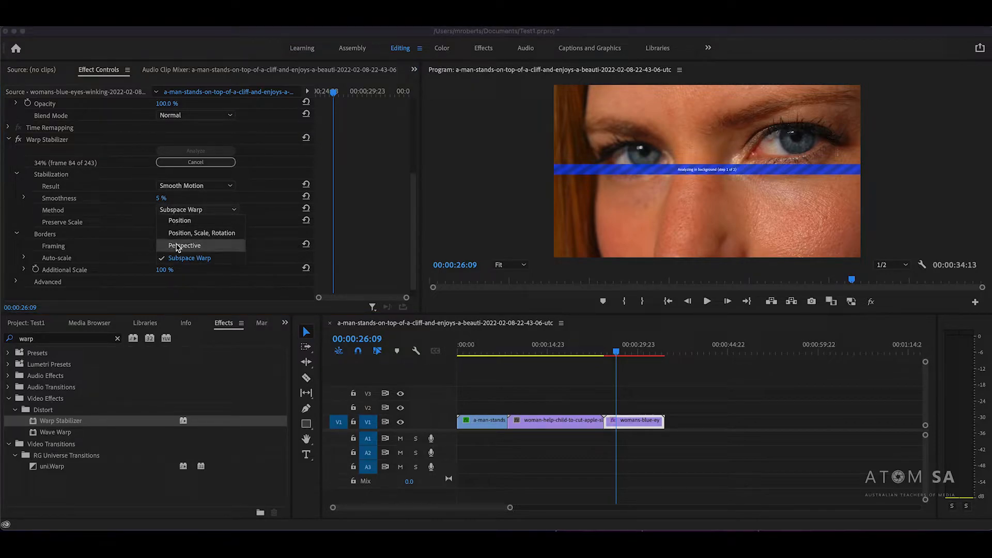
left_click(203, 260)
left_click(222, 210)
left_click(217, 232)
left_click(221, 209)
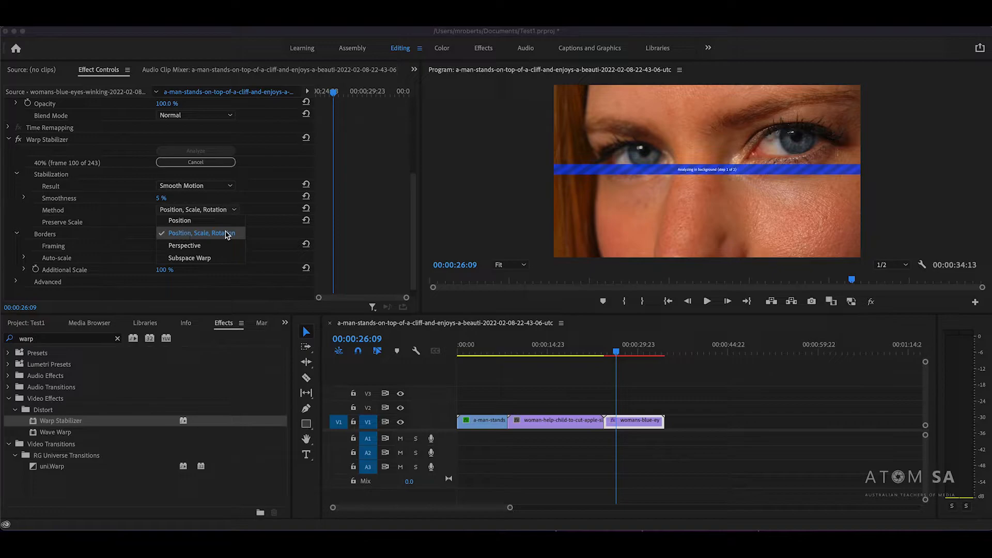
left_click(220, 233)
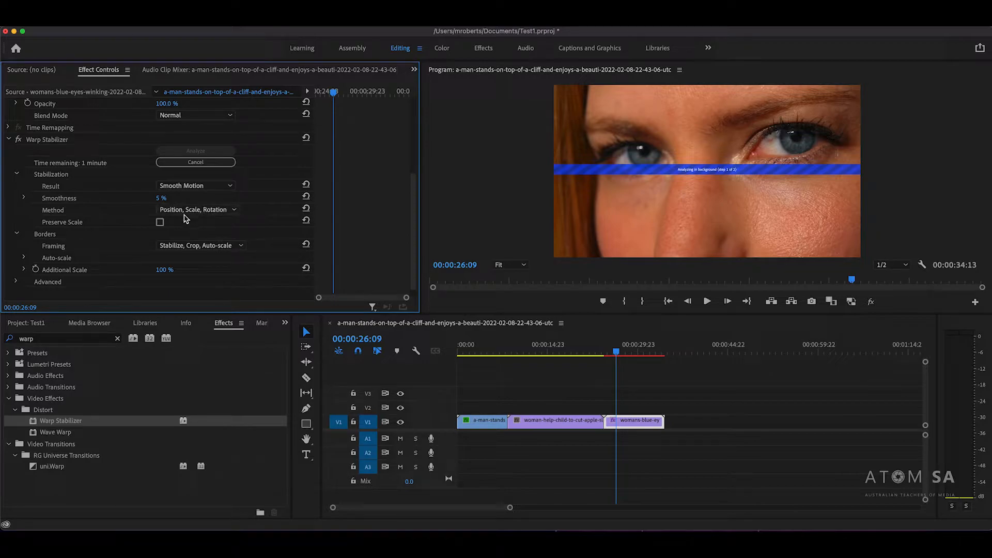
left_click(179, 246)
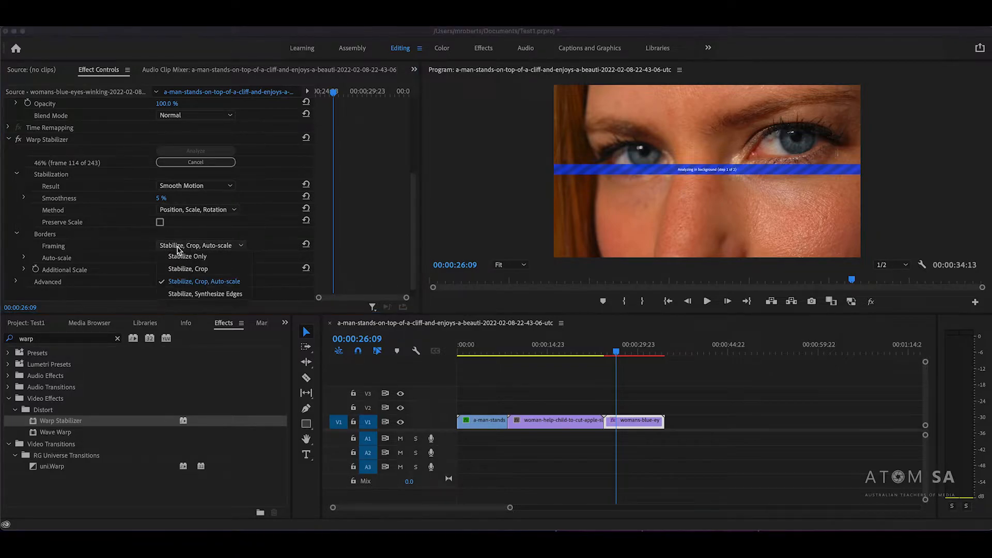
left_click(222, 282)
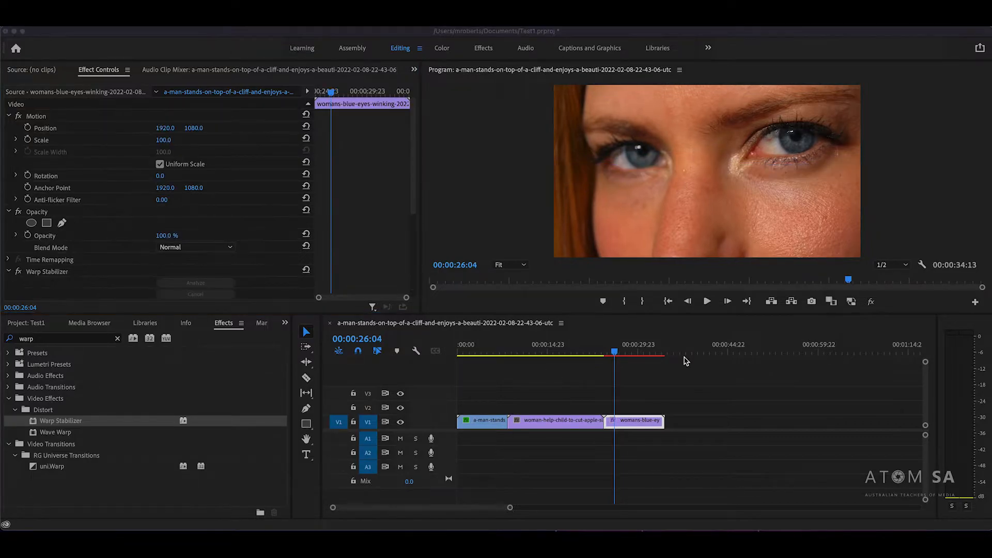
Play the stabilized blue-eyes clip from about 00:00:26:04 and scrub back through it to 00:00:28:06.
left_click(615, 353)
key("space")
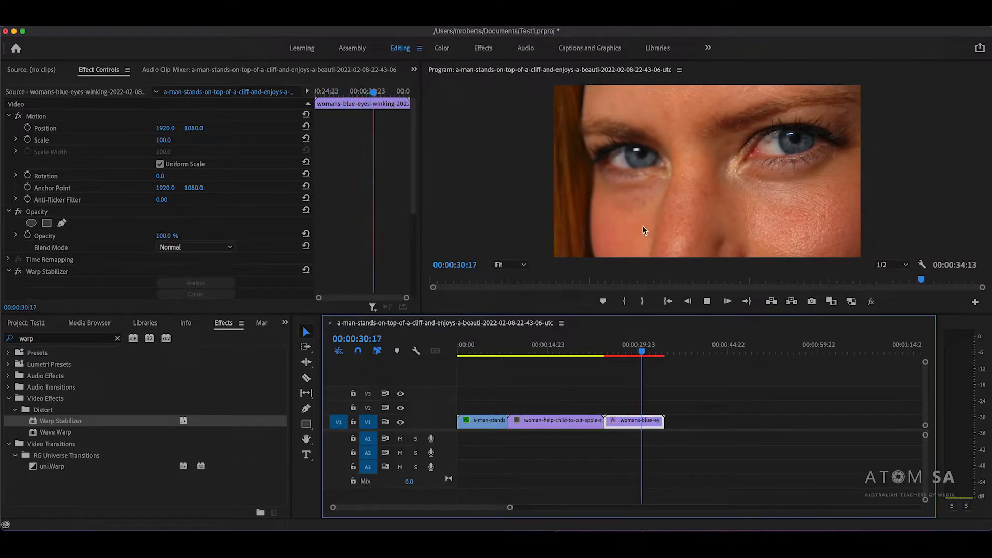
key("space")
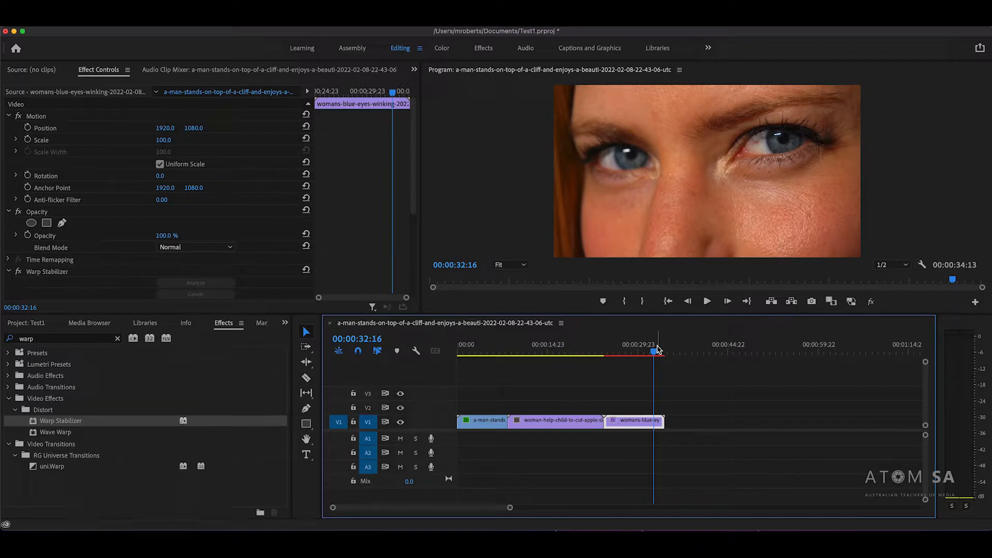
left_click_drag(650, 350, 615, 353)
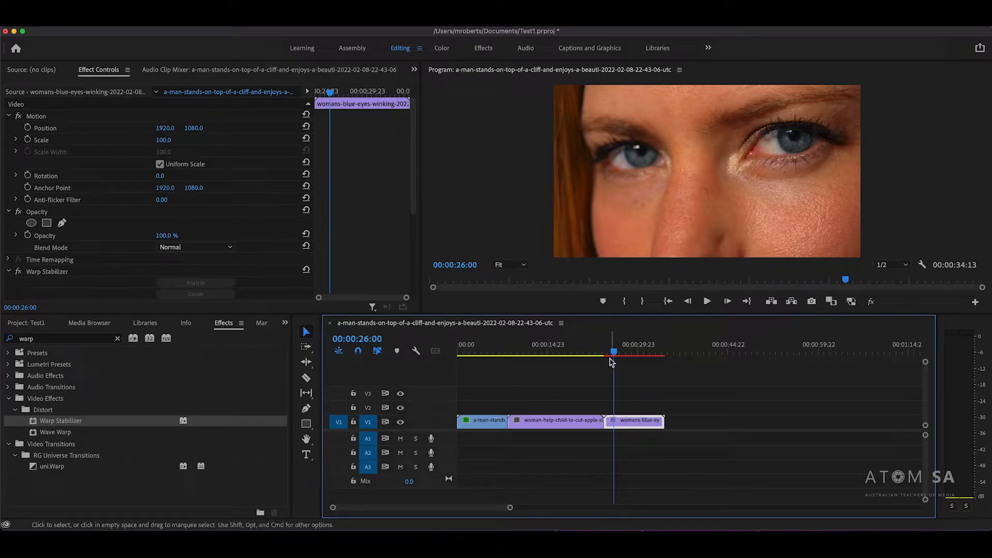
mouse_move(614, 352)
left_mouse_down()
mouse_move(597, 355)
mouse_move(652, 356)
mouse_move(606, 356)
mouse_move(649, 354)
mouse_move(630, 351)
left_mouse_up()
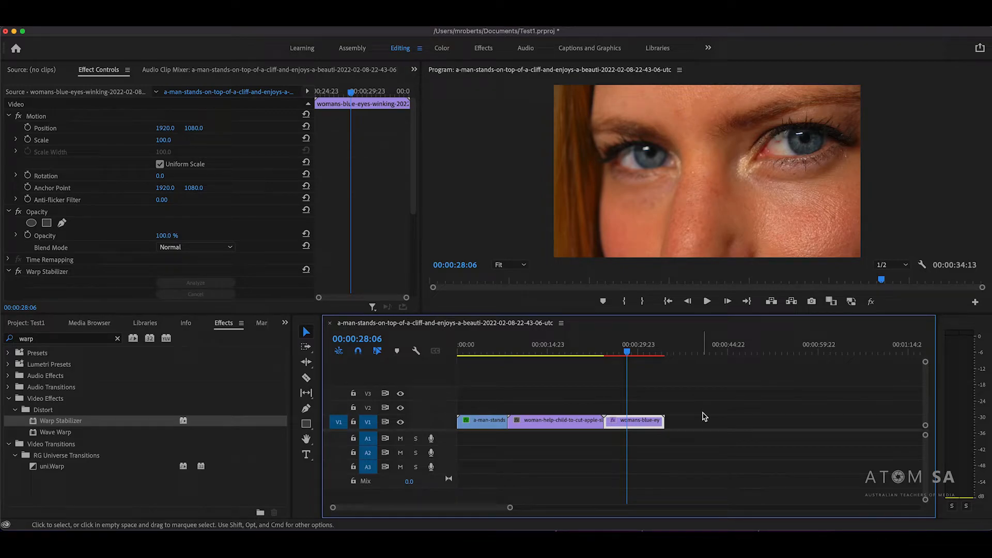
Set the program preview's playback resolution to 1/8 and check the picture in the apple-cutting clip at 00:00:22:12.
left_click(890, 267)
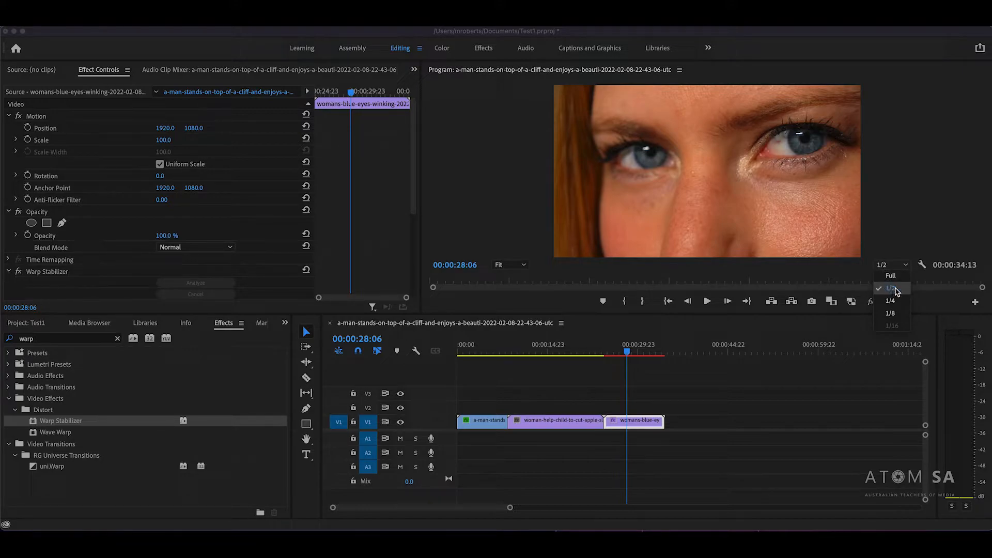
left_click(891, 314)
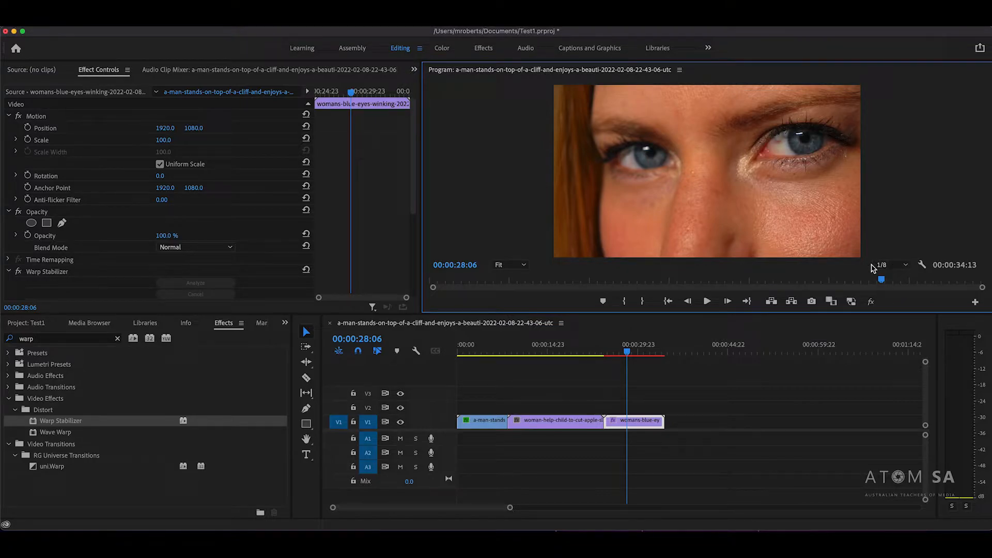
left_click_drag(632, 341, 593, 350)
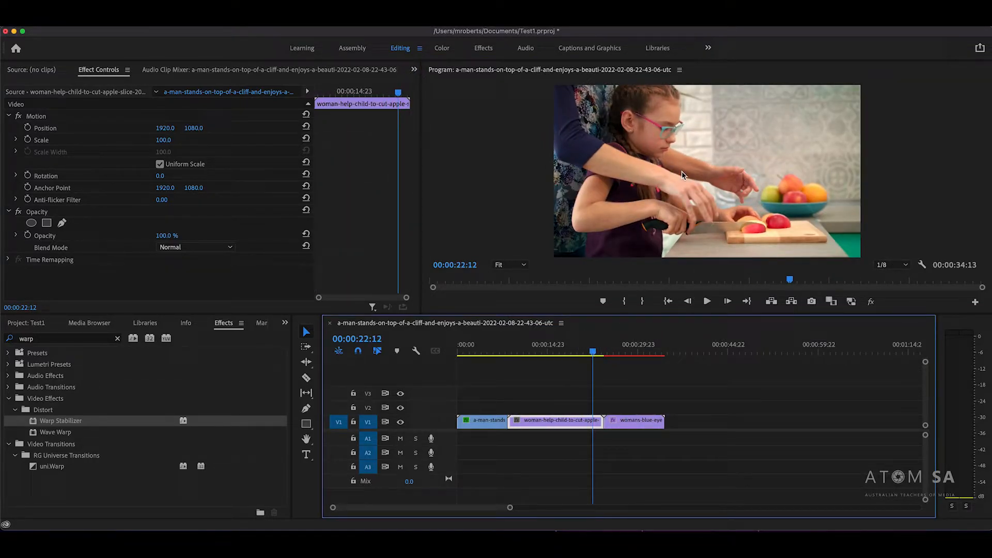
left_click(892, 265)
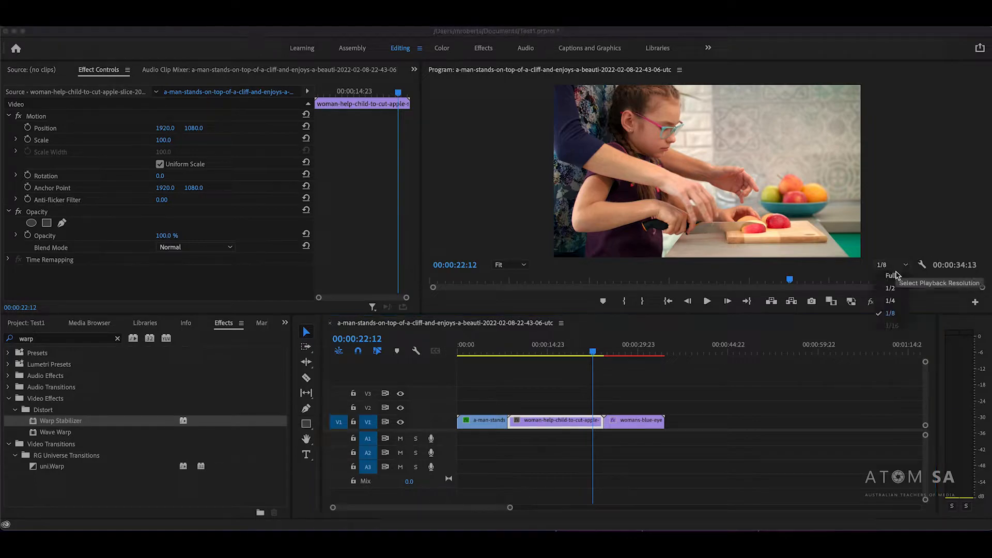
left_click(896, 319)
left_click(892, 264)
left_click(890, 313)
Play the sequence from near its start and change the playback resolution to 1/4 during playback.
left_click(463, 346)
key("space")
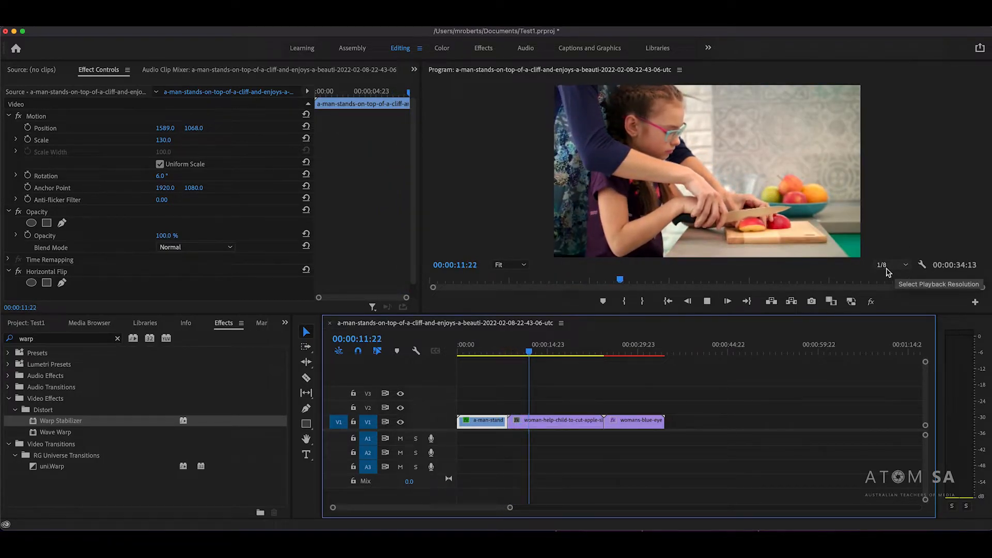
left_click(885, 268)
left_click(897, 302)
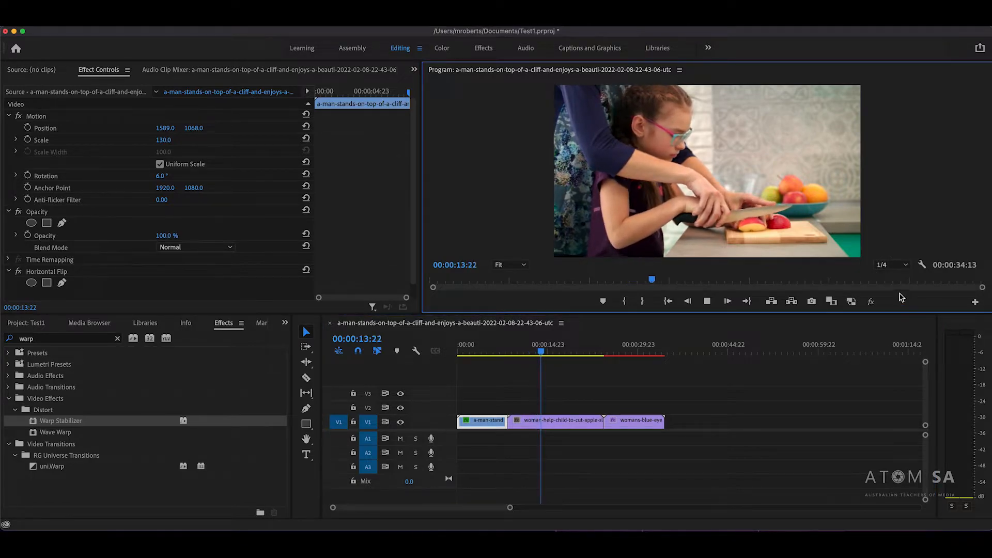
Set the playback resolution to 1/8 and play from 00:00:23:08 into the stabilized blue-eyes clip.
left_click(598, 351)
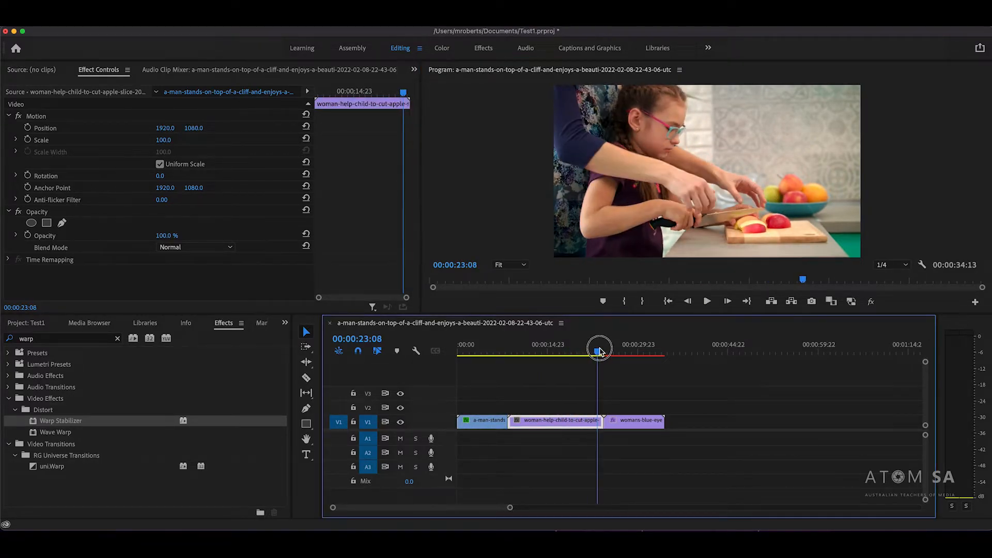
key("space")
left_click(891, 265)
left_click(889, 310)
key("space")
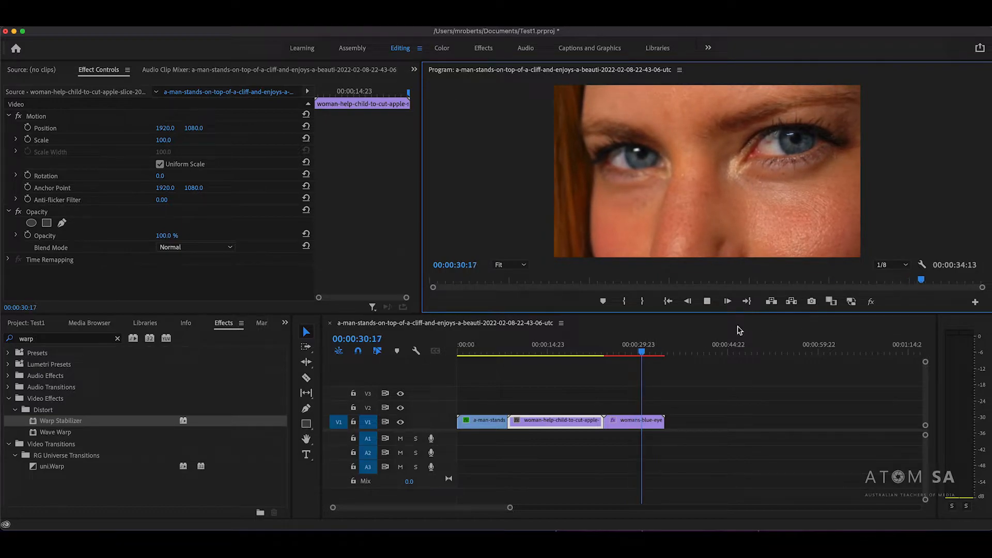
key("space")
Set the playback resolution to Full and play from 00:00:22:21 into the stabilized blue-eyes clip.
left_click(604, 353)
left_click(887, 264)
left_click(886, 283)
left_click(597, 353)
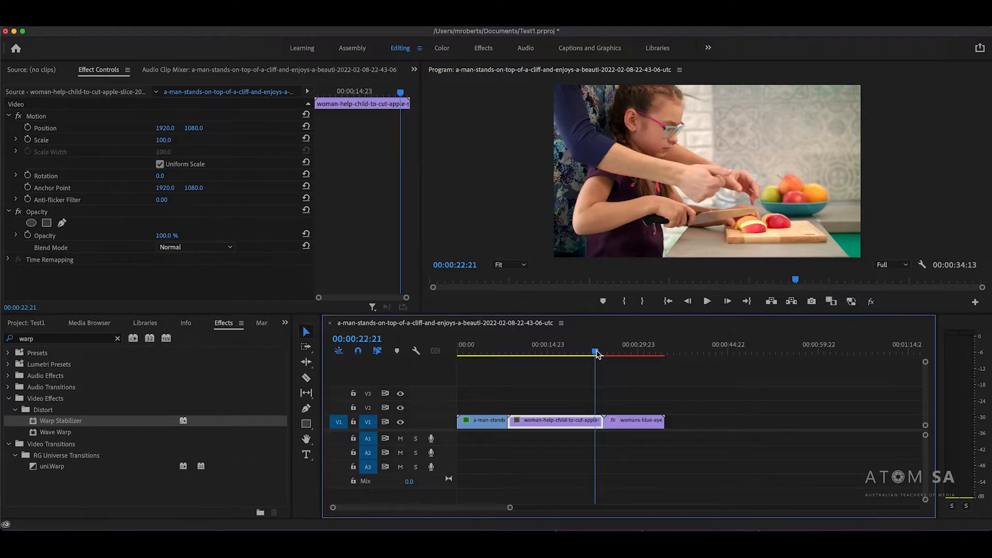
key("space")
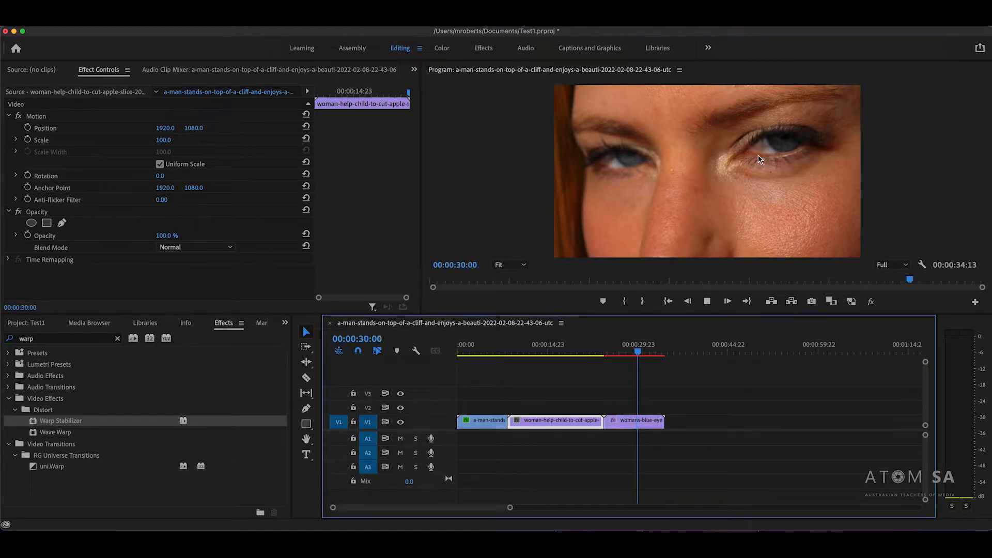
key("space")
Return the playback resolution to 1/8 and play from the end of the apple-cutting clip to about 00:00:26:14.
left_click(892, 265)
left_click(896, 313)
left_click_drag(618, 351, 599, 353)
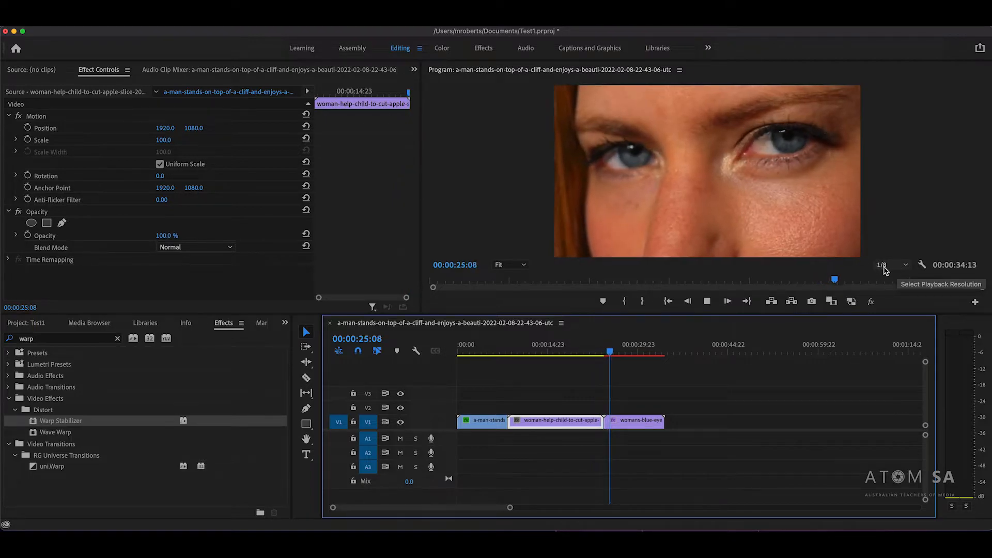
key("space")
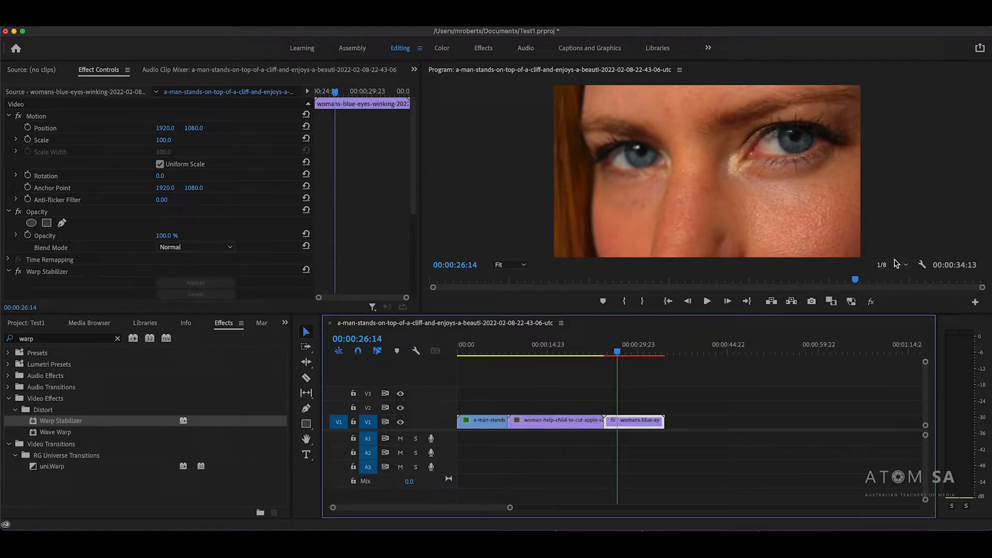
Remove the Warp Stabilizer effect from the blue-eyes clip at the end of the sequence.
left_click_drag(622, 350, 550, 349)
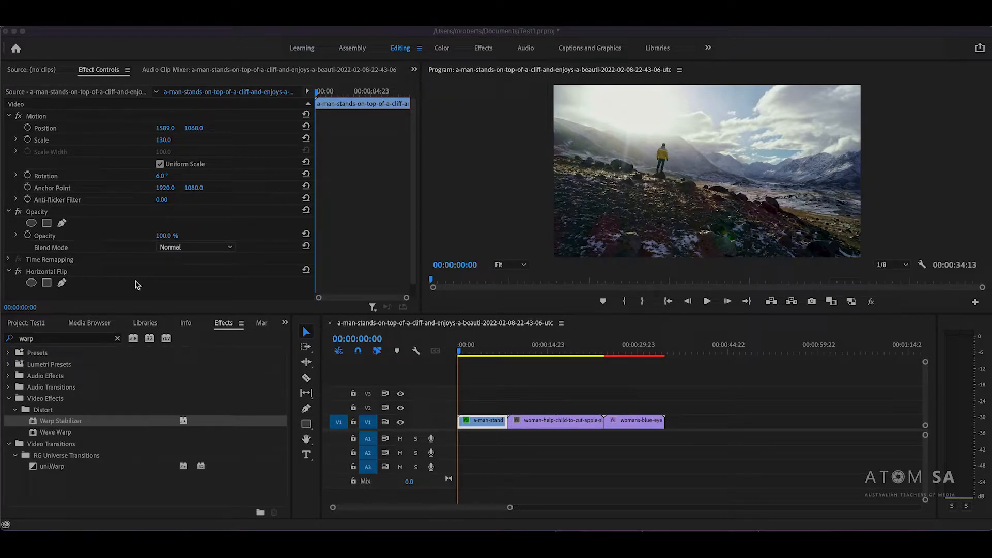
left_click(624, 351)
left_click(630, 421)
left_click(61, 272)
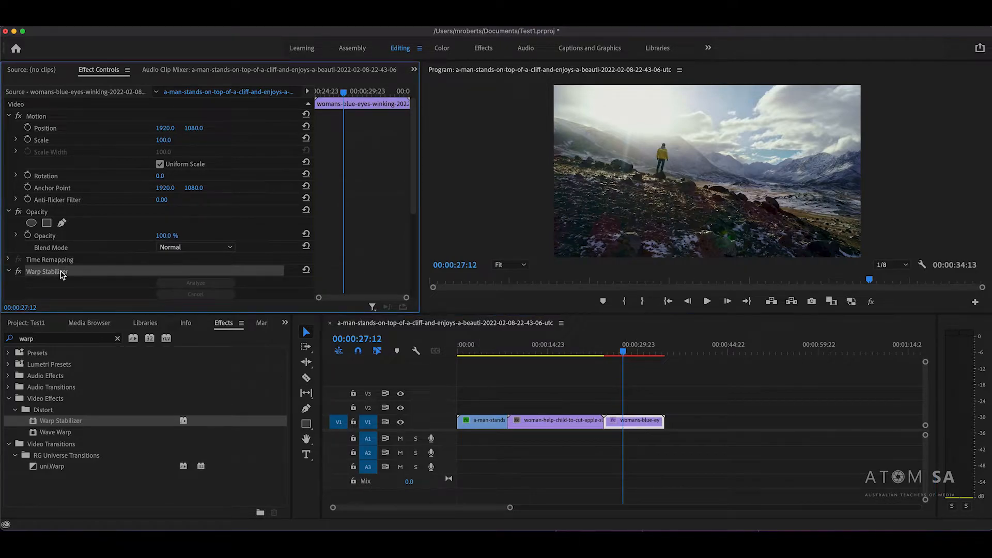
key("Delete")
Switch to Finder and add Inspiring Innovation 150 sec.mp3 from the stockFootage folder to the start of audio track A1.
left_click_drag(542, 346, 485, 362)
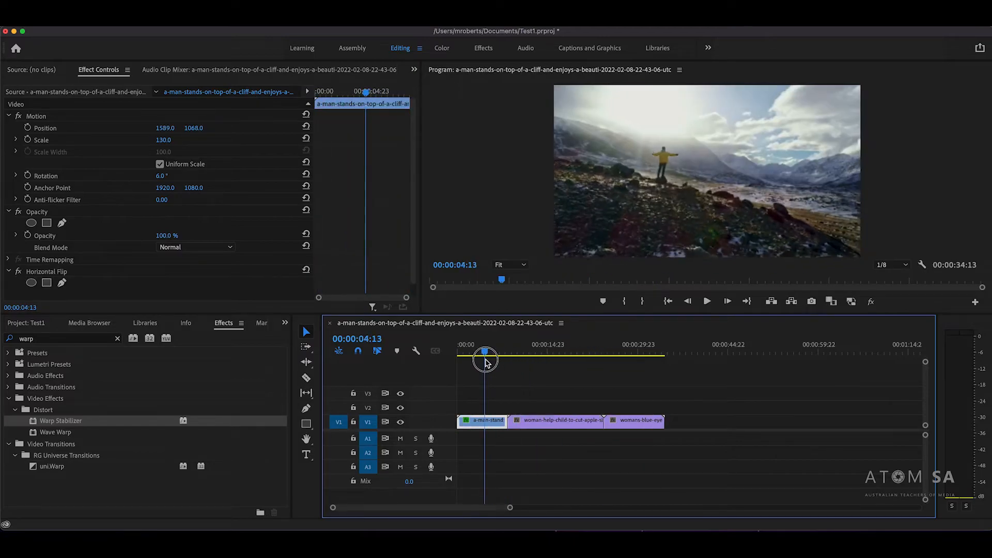
left_click(215, 547)
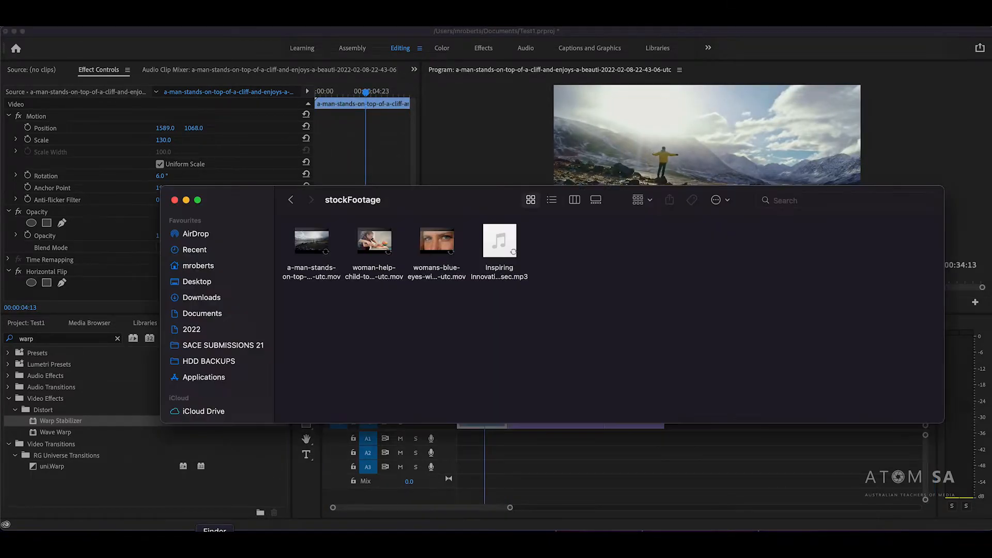
left_click_drag(511, 240, 484, 442)
Play the sequence with the music from 00:00:00:00 and raise the system volume during playback.
left_click_drag(491, 351, 405, 360)
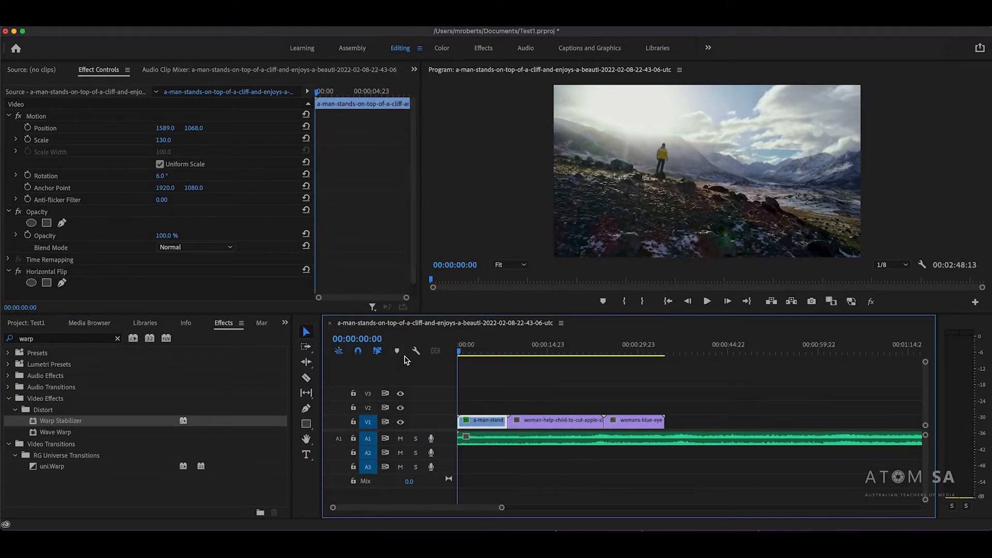
key("space")
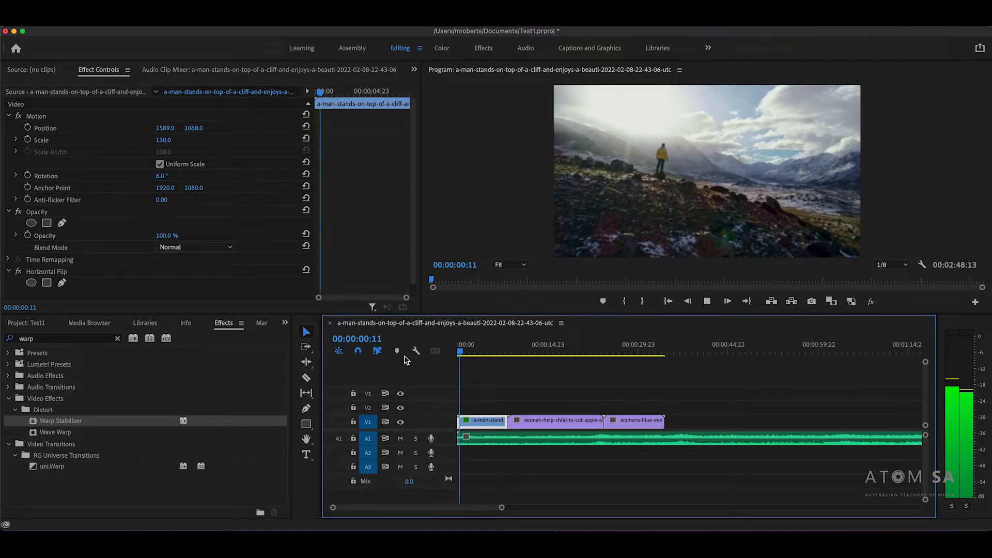
key("XF86AudioRaiseVolume")
key("XF86AudioRaiseVolume")
key("XF86AudioRaiseVolume")
key("XF86AudioRaiseVolume")
key("XF86AudioRaiseVolume")
key("XF86AudioRaiseVolume")
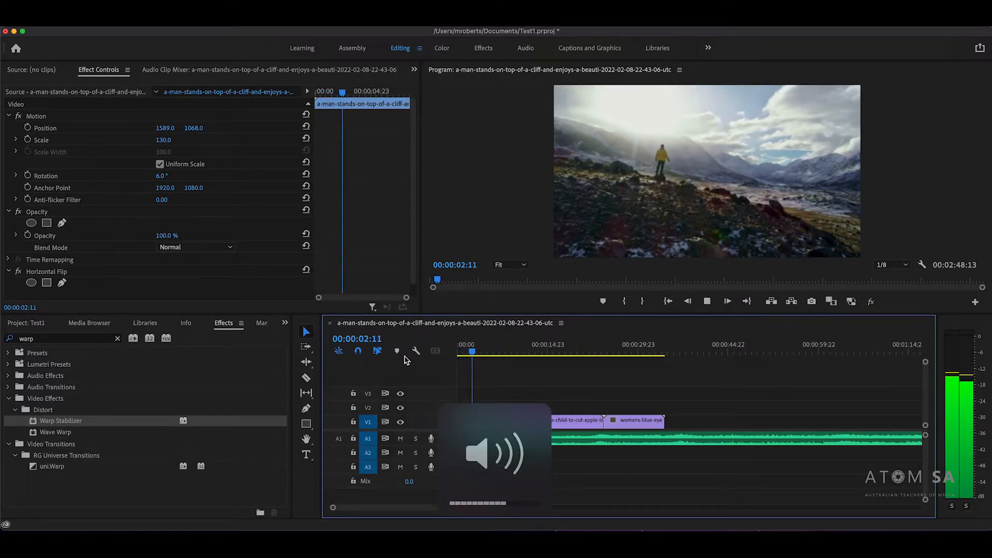
Scrub past the end of the video clips to 00:01:43:04 to inspect the full length of the music clip.
left_click_drag(485, 356, 530, 353)
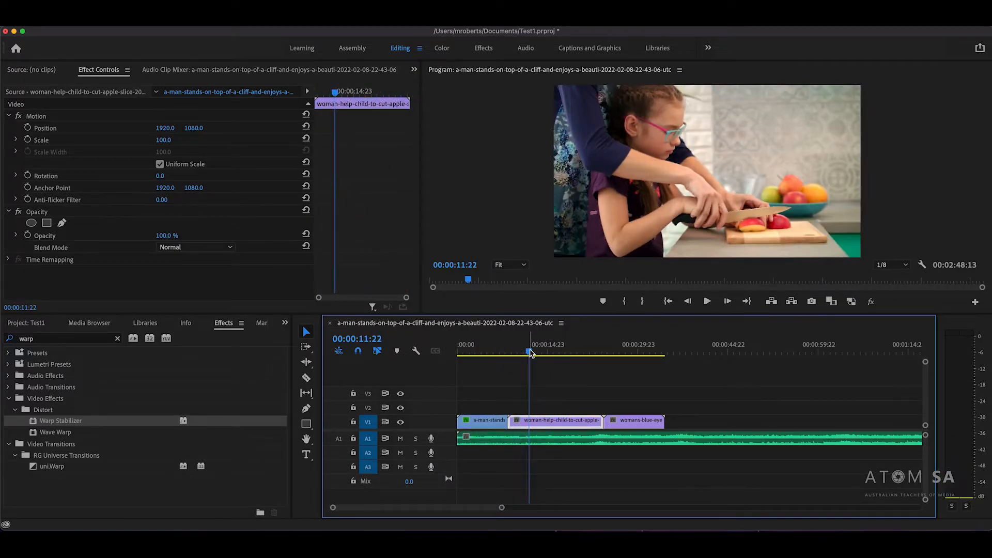
scroll(531, 353, "down", 5)
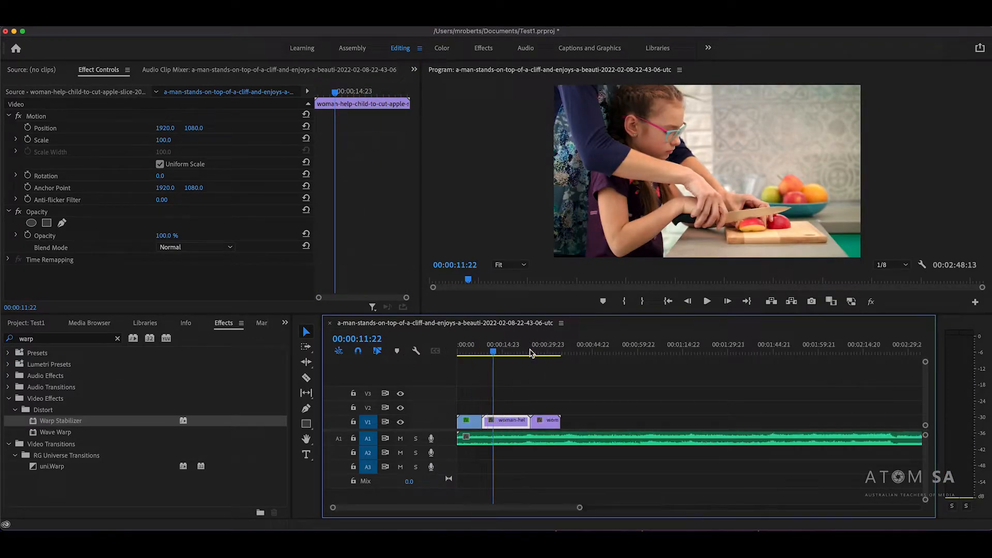
left_click_drag(495, 345, 614, 345)
scroll(614, 344, "down", 2)
scroll(615, 343, "up", 3)
scroll(570, 382, "down", 1)
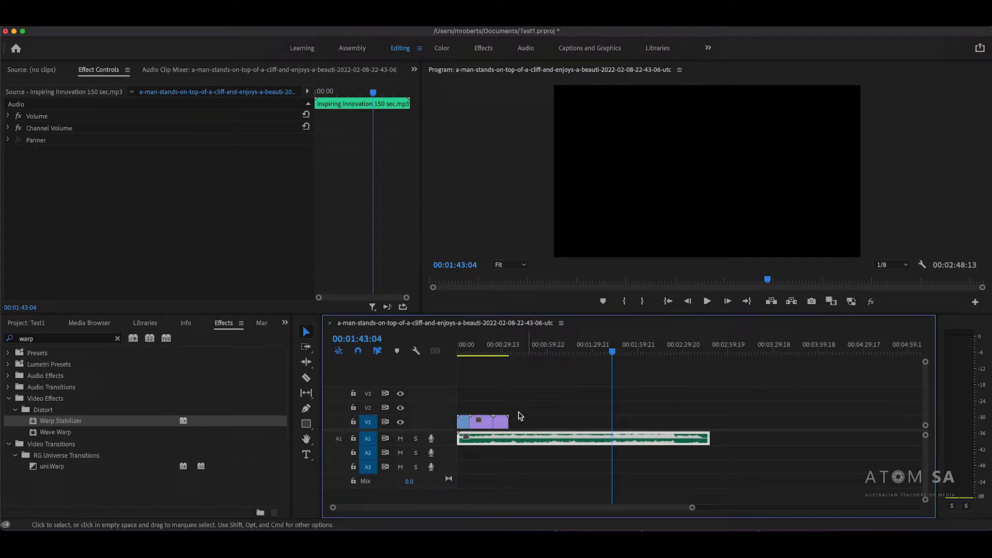
Try shifting the three V1 clips to the middle of the music clip, and return them to the sequence start.
left_click_drag(530, 397, 581, 421)
left_click(616, 345)
left_click_drag(617, 345, 645, 346)
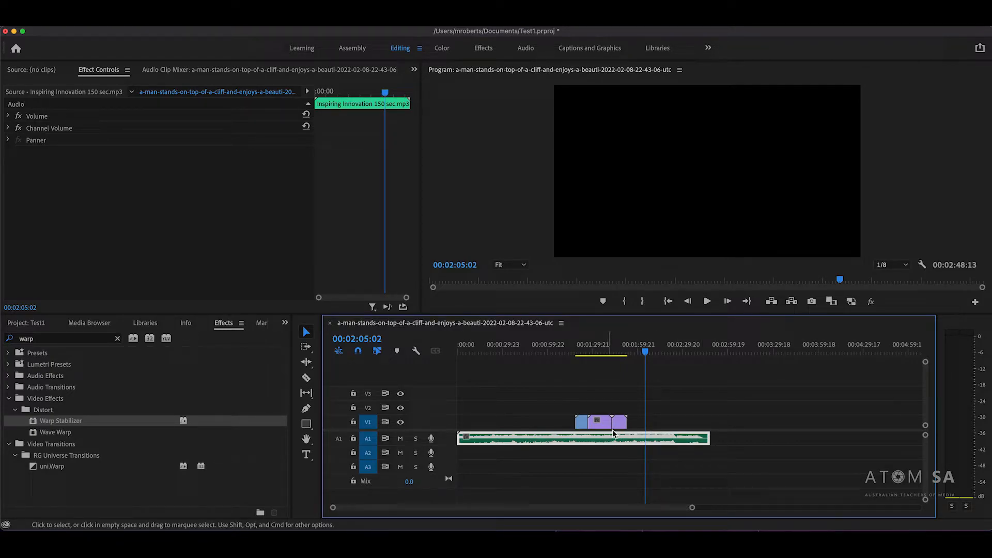
left_click(627, 413)
left_click_drag(556, 405, 467, 423)
left_click(528, 414)
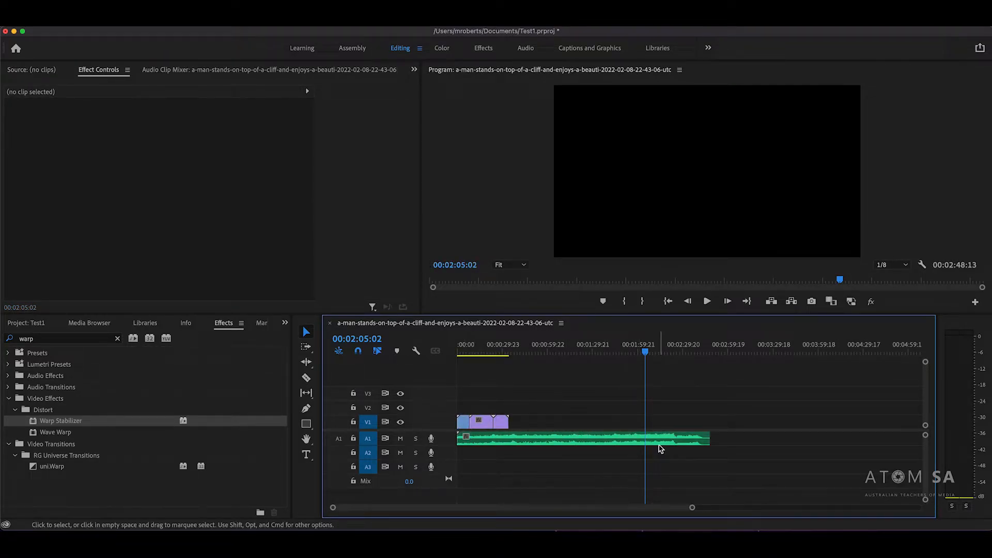
Trim the end of the music clip back to 00:01:12:08.
key("equal")
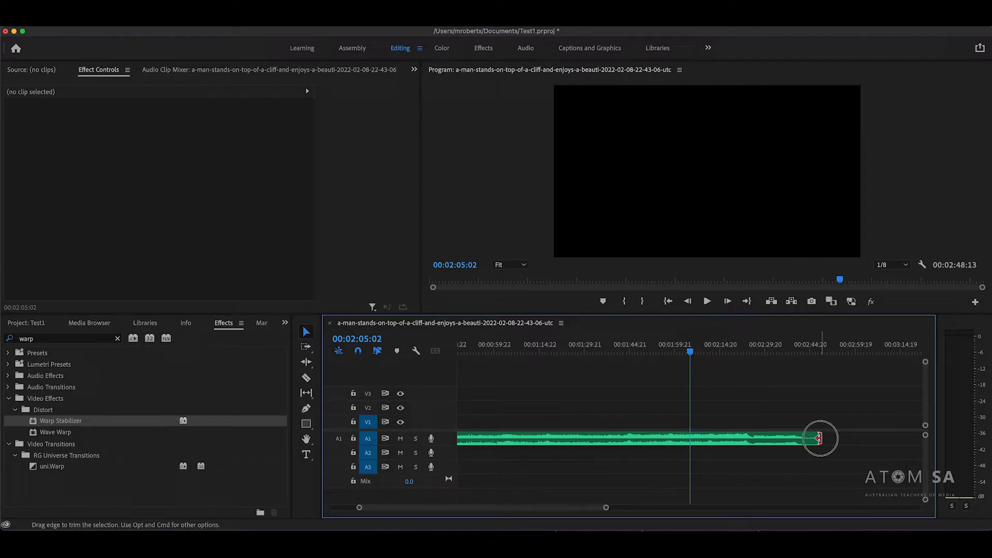
left_click_drag(818, 438, 528, 452)
scroll(529, 453, "left", 5)
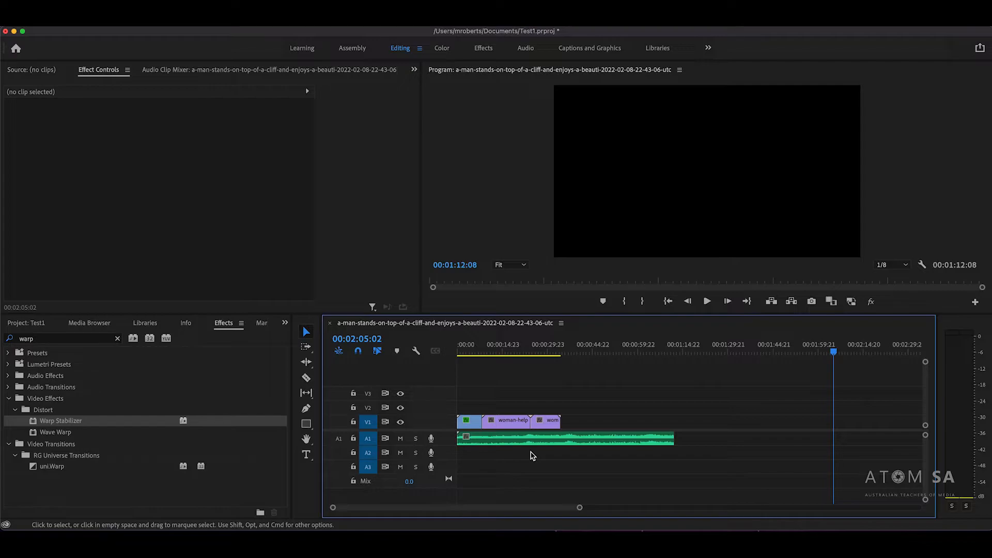
Split the music clip on A1 with the Razor tool at the end of the blue-eyes clip.
left_click(308, 378)
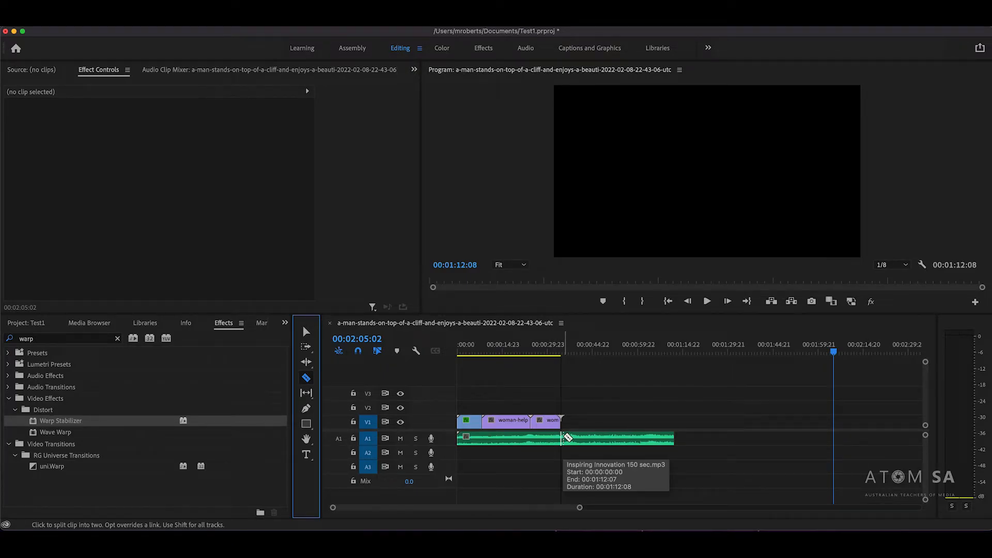
key("=")
key("=")
scroll(565, 438, "left", 10)
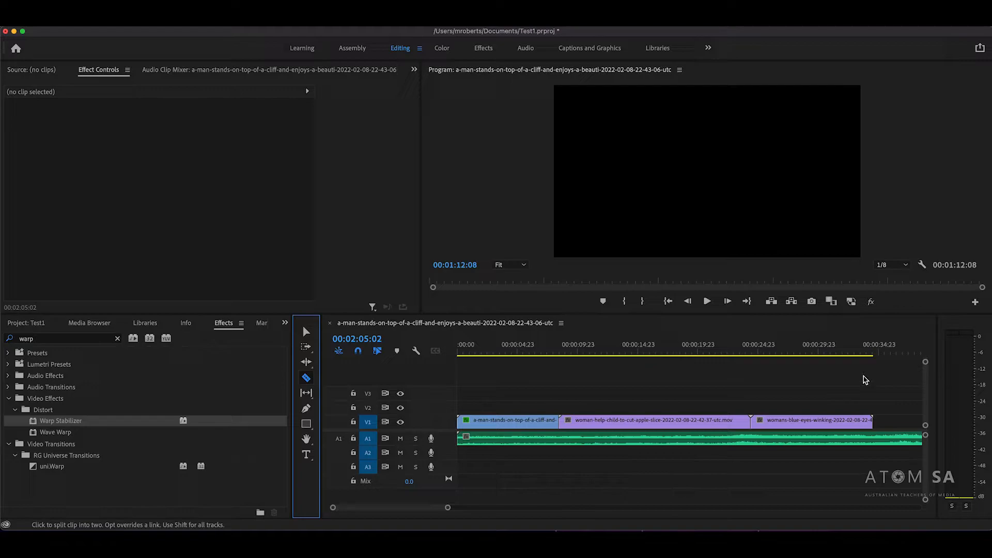
scroll(866, 380, "right", 5)
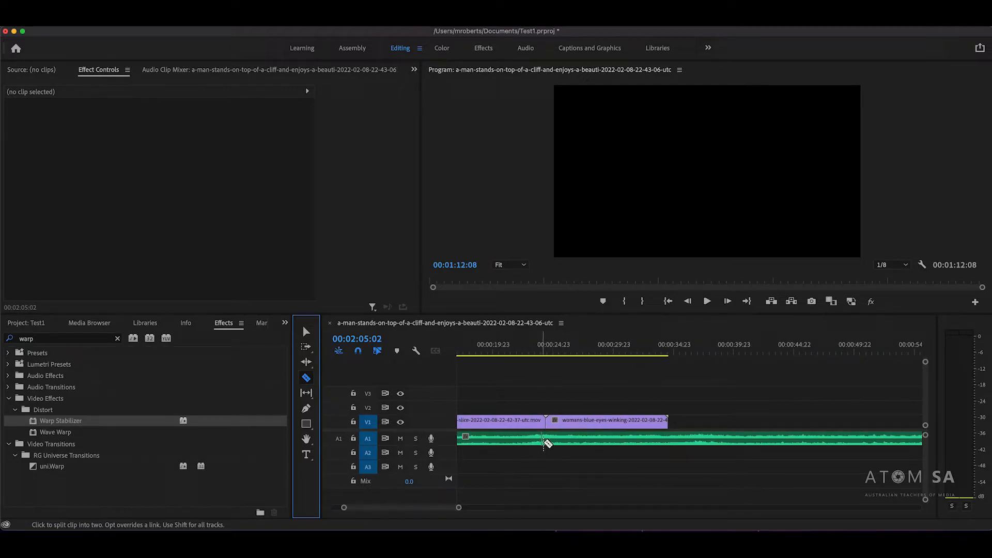
left_click(673, 439)
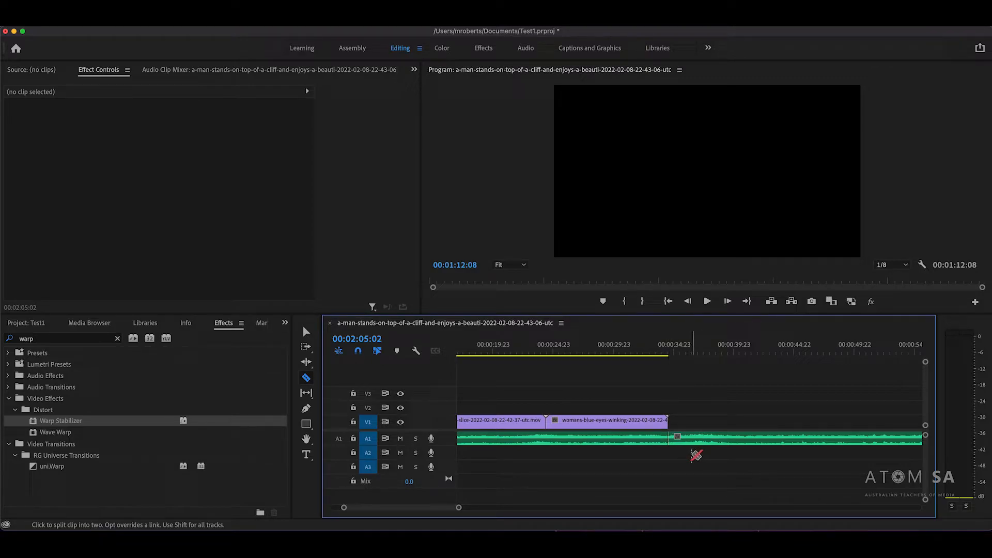
Delete the leftover music segment that follows the end of the video clips.
key("v")
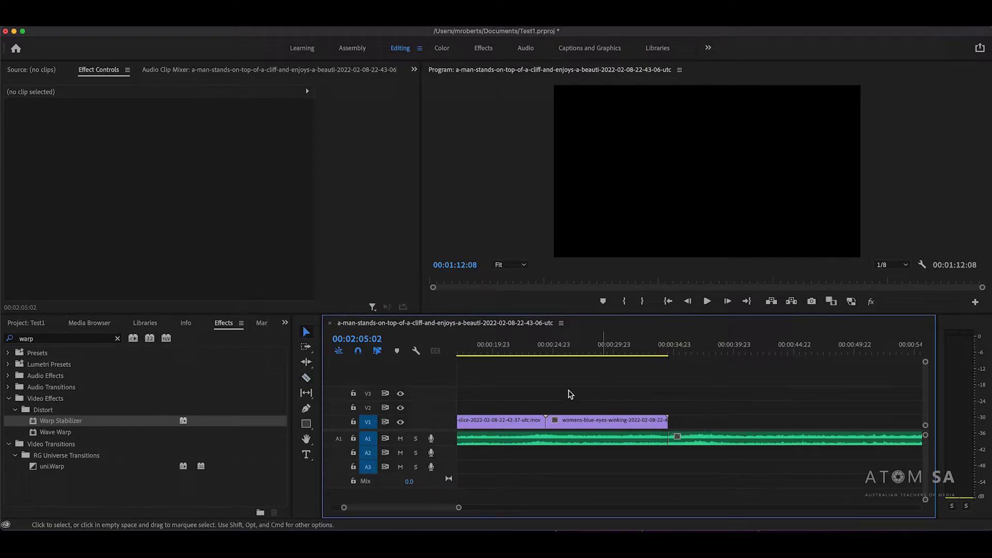
left_click(738, 444)
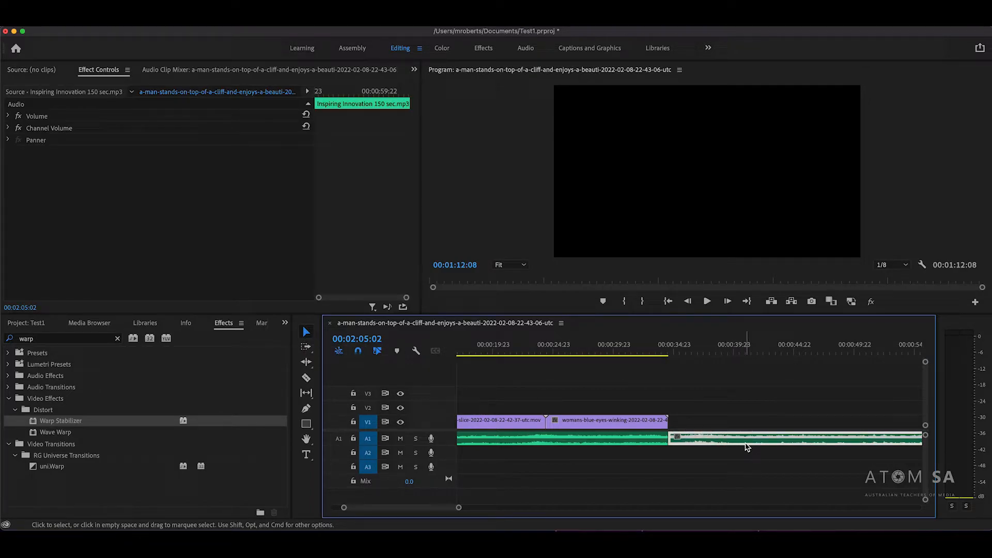
key("Delete")
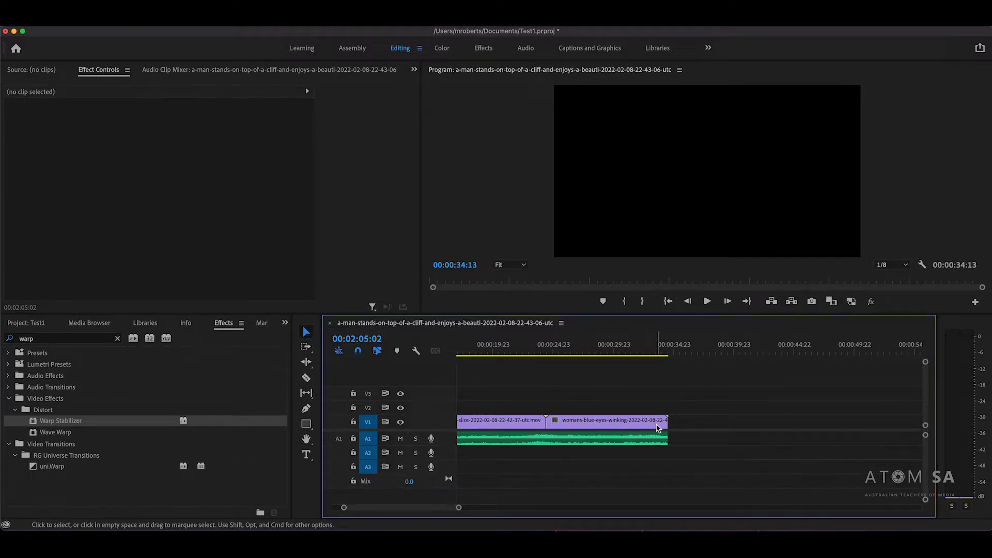
Play the shortened sequence from the apple-cutting clip and return the playhead to 00:00:02:21.
scroll(542, 400, "left", 5)
left_click(495, 350)
left_click_drag(494, 350, 668, 351)
key("space")
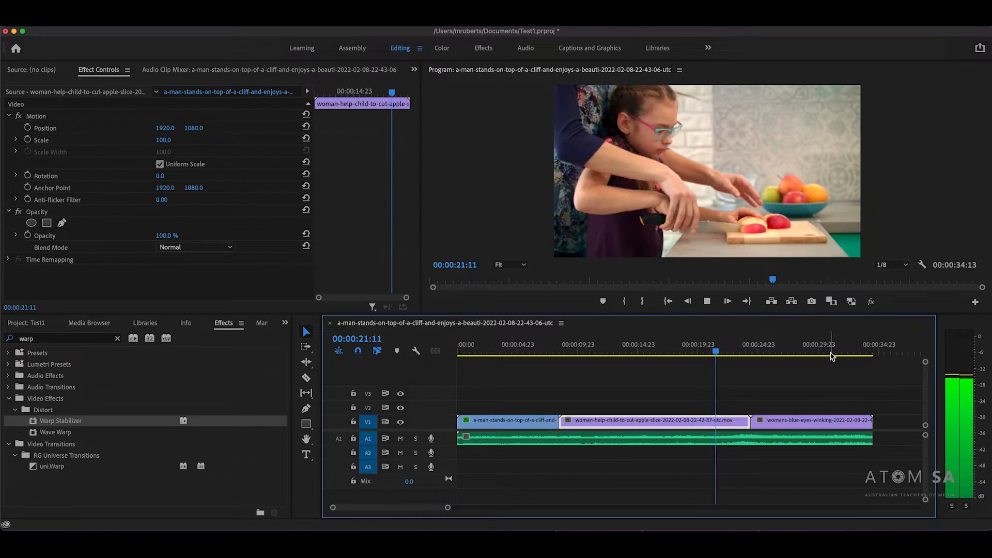
left_click_drag(832, 353, 485, 360)
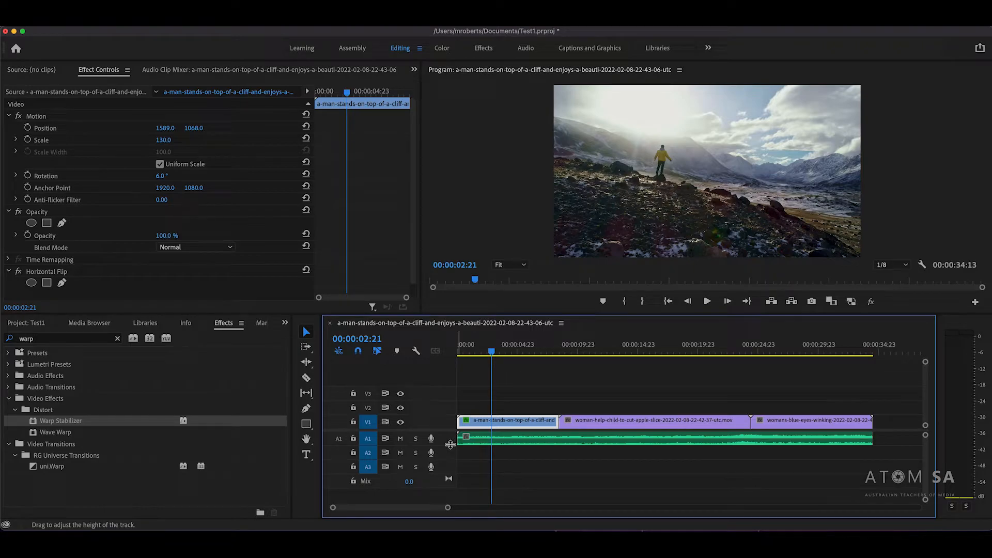
Increase the height of audio track A1 until its volume line and keyframe controls are shown.
left_click_drag(451, 445, 448, 471)
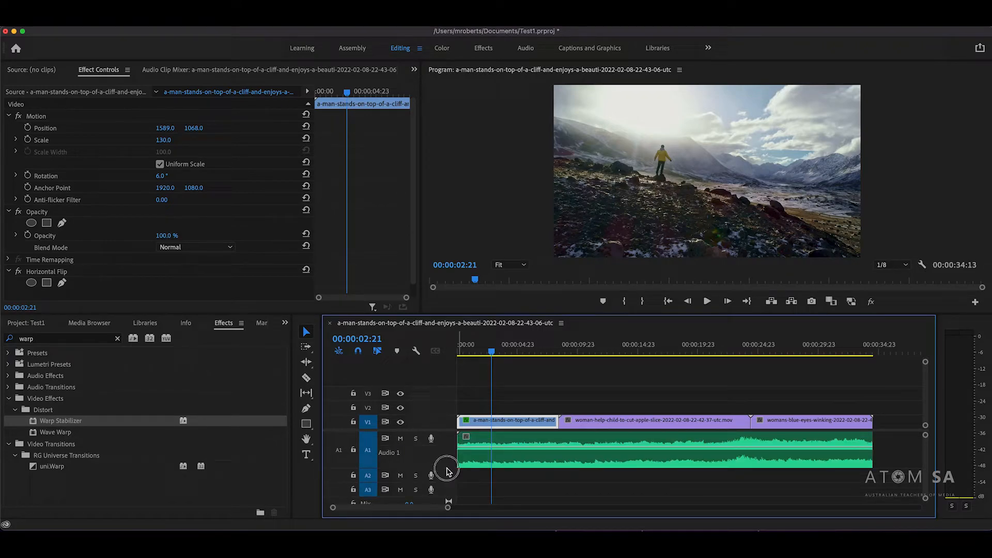
left_click_drag(447, 474, 471, 471)
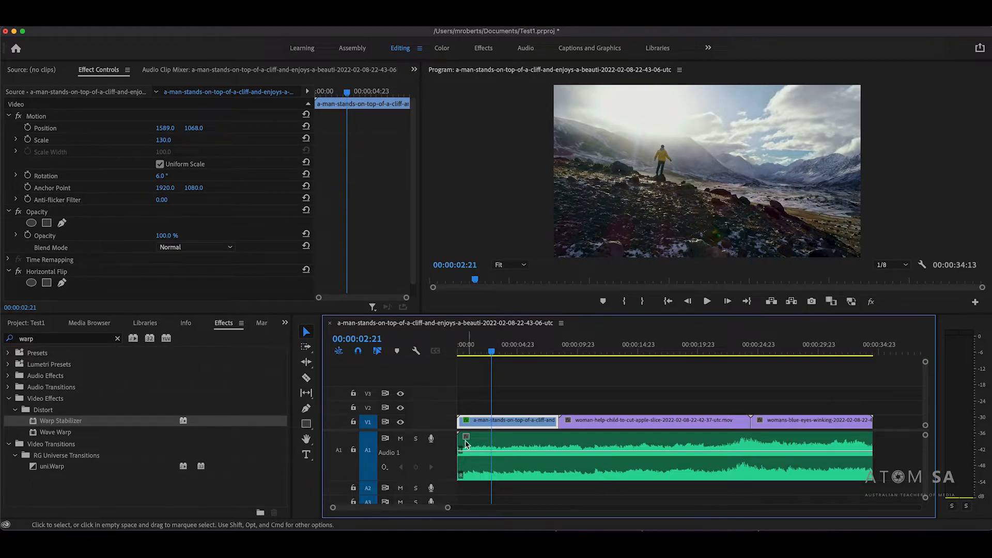
Raise the music clip's volume line near the top of the clip and play from 00:00:02:21 to 00:00:07:11.
left_click(495, 443)
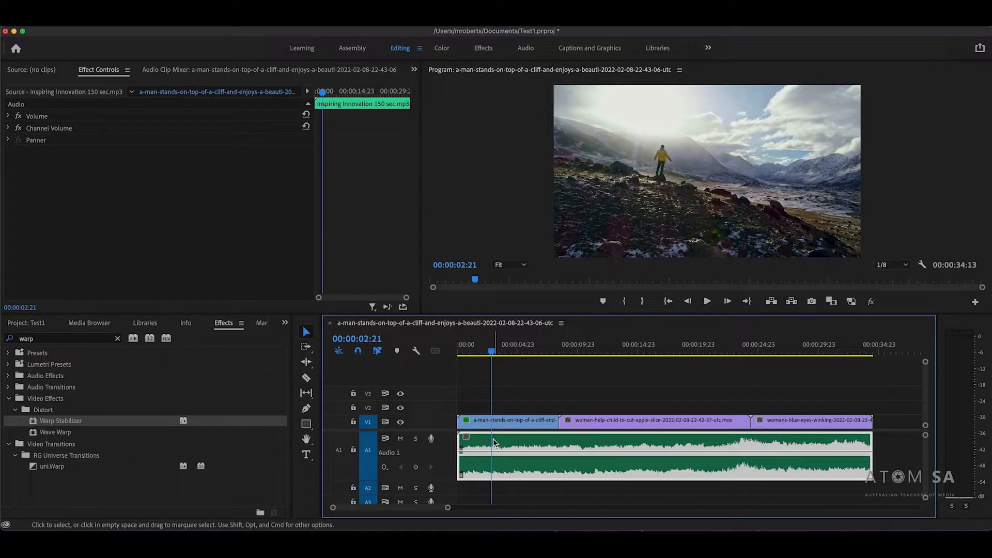
mouse_move(596, 455)
left_mouse_down()
mouse_move(595, 473)
mouse_move(595, 435)
mouse_move(594, 471)
mouse_move(593, 443)
left_mouse_up()
key("space")
key("space")
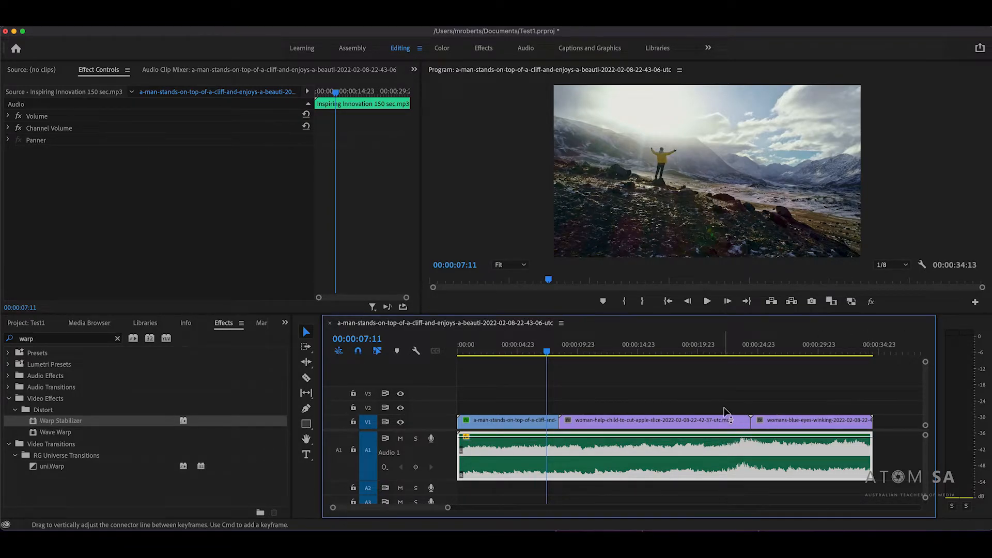
Play from 00:00:22:11 to 00:00:25:04 to check the music's peak level on the audio meters.
left_click(729, 351)
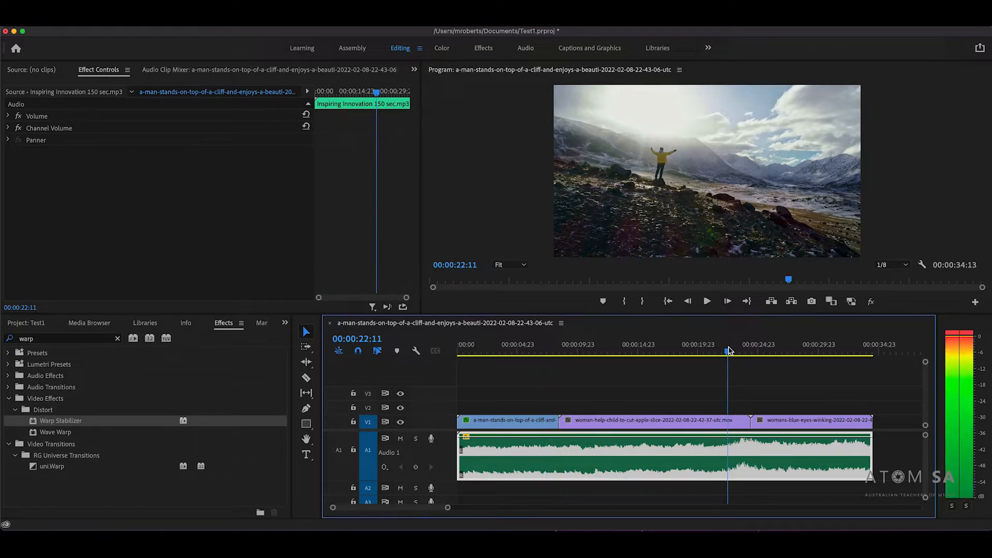
key("space")
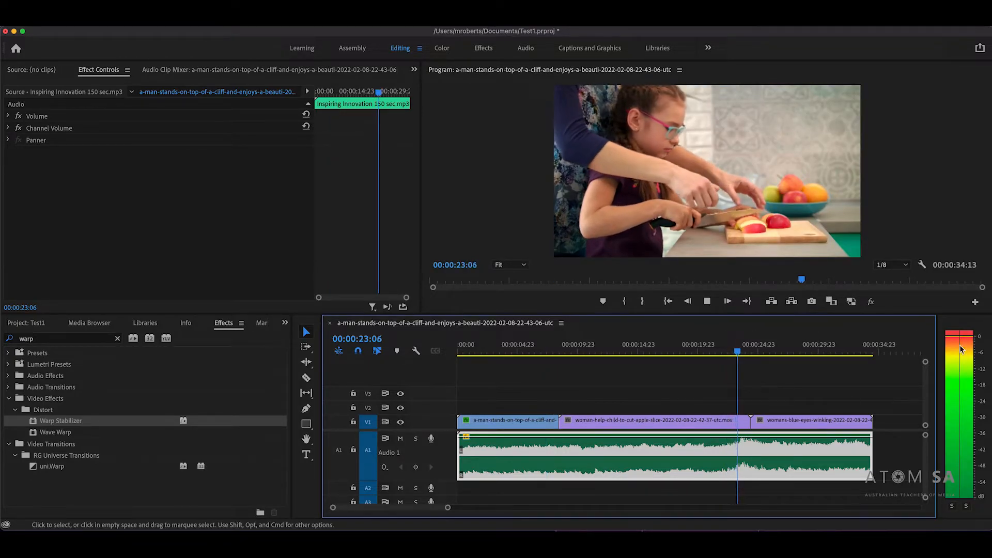
key("space")
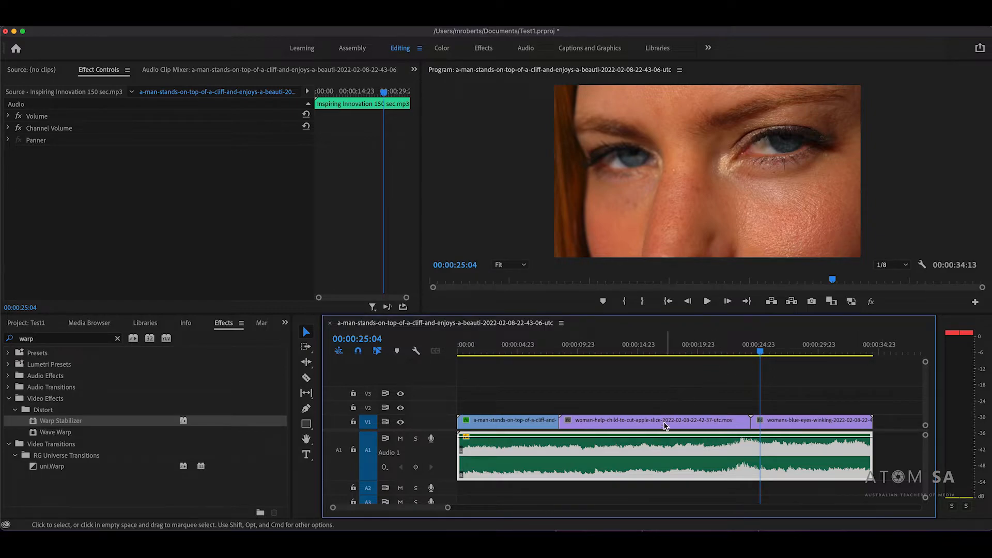
Lower the music clip's volume line in small stages, replaying its loud section around 00:00:23 to check the levels.
left_click_drag(661, 438, 661, 448)
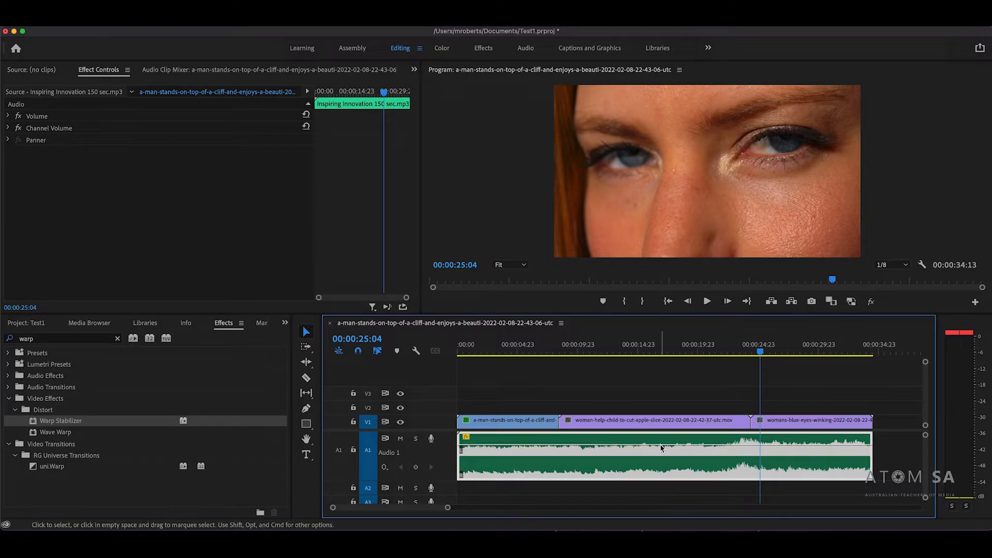
left_click_drag(758, 352, 736, 357)
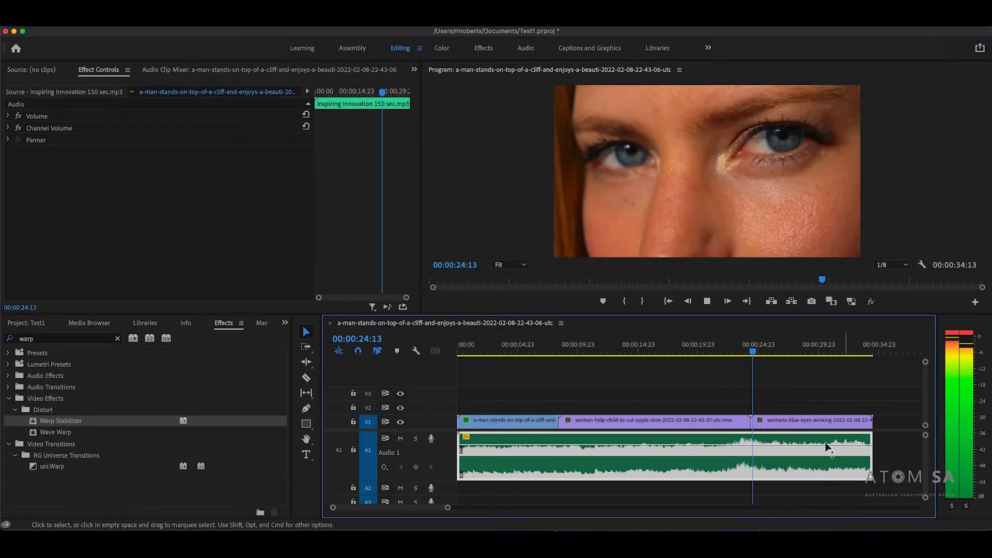
key("space")
left_click_drag(789, 445, 790, 449)
left_click(731, 348)
key("space")
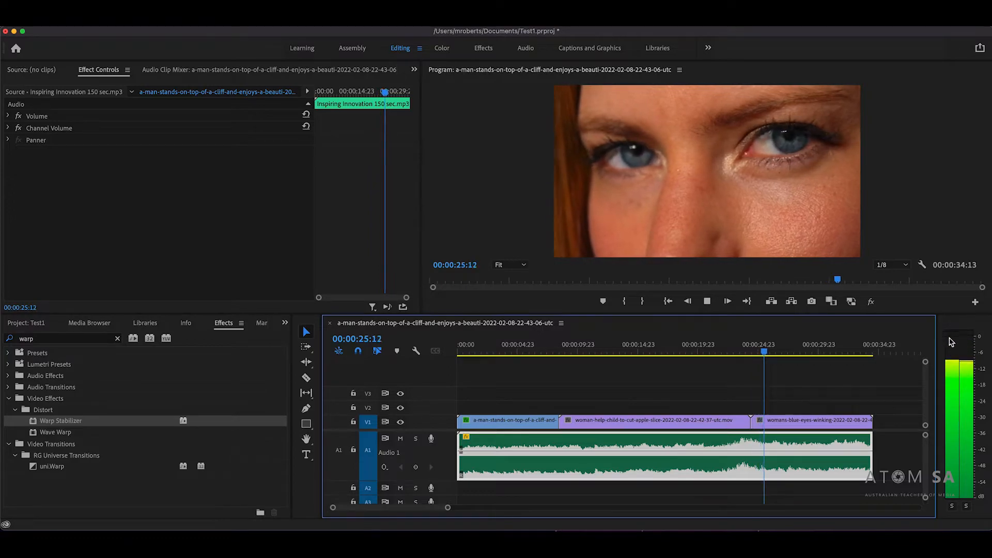
key("space")
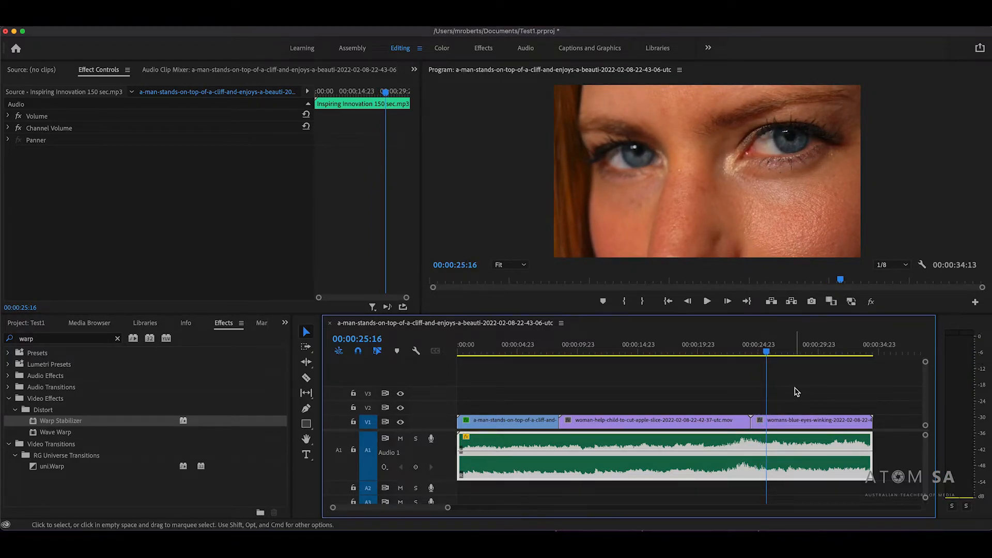
Add two volume keyframes to the music clip, at about 00:00:14 and 00:00:16.
left_click(632, 350)
left_click_drag(633, 350, 647, 357)
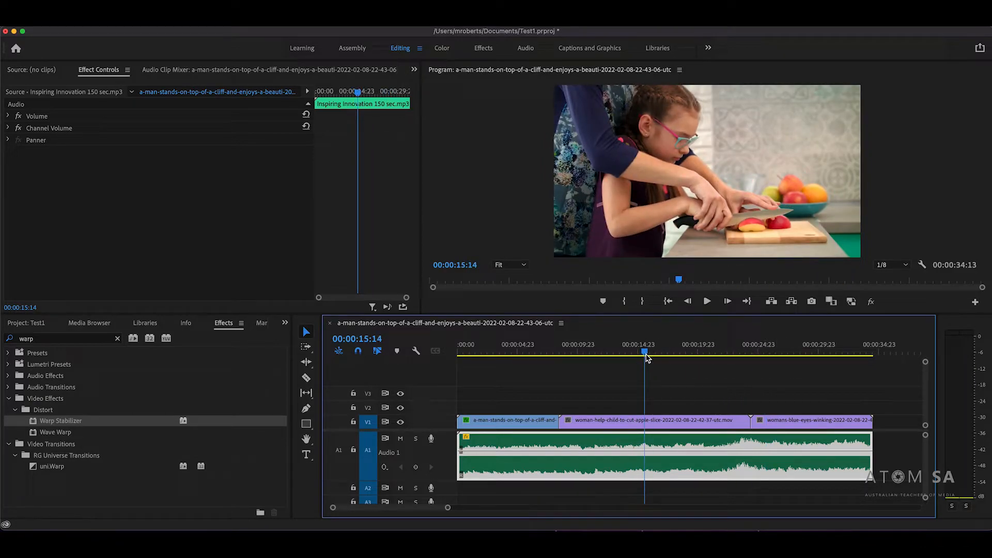
left_click(671, 349)
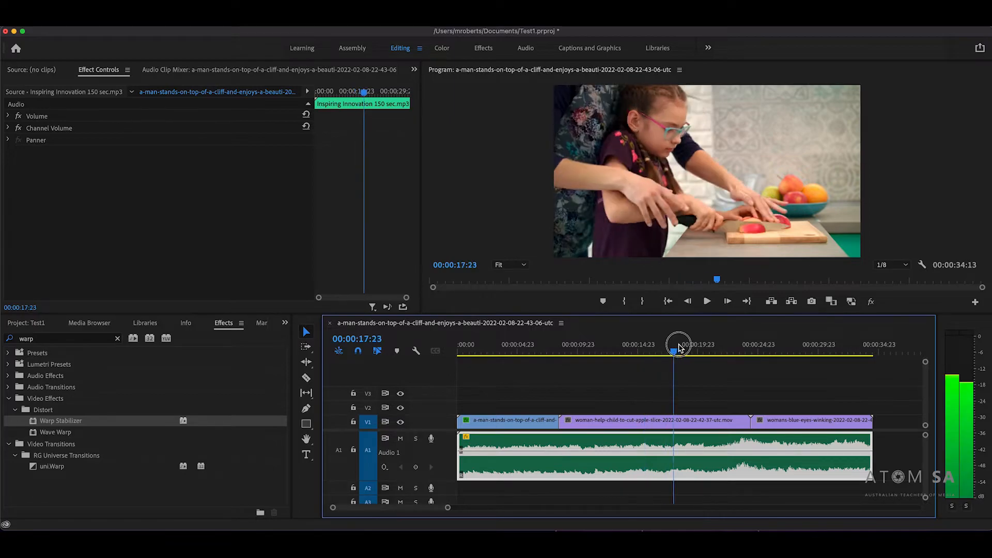
left_click(619, 350)
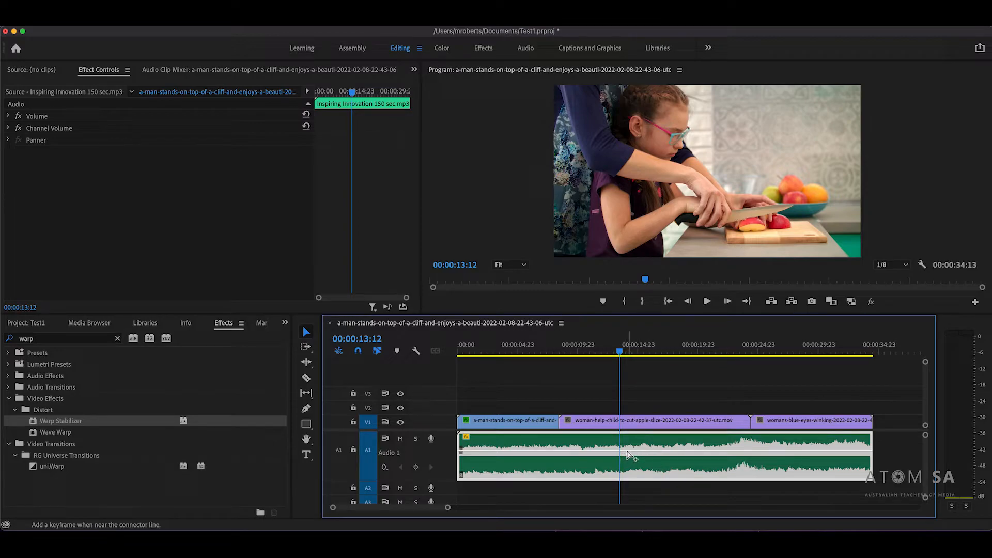
mouse_move(627, 455)
left_click(627, 450, "super")
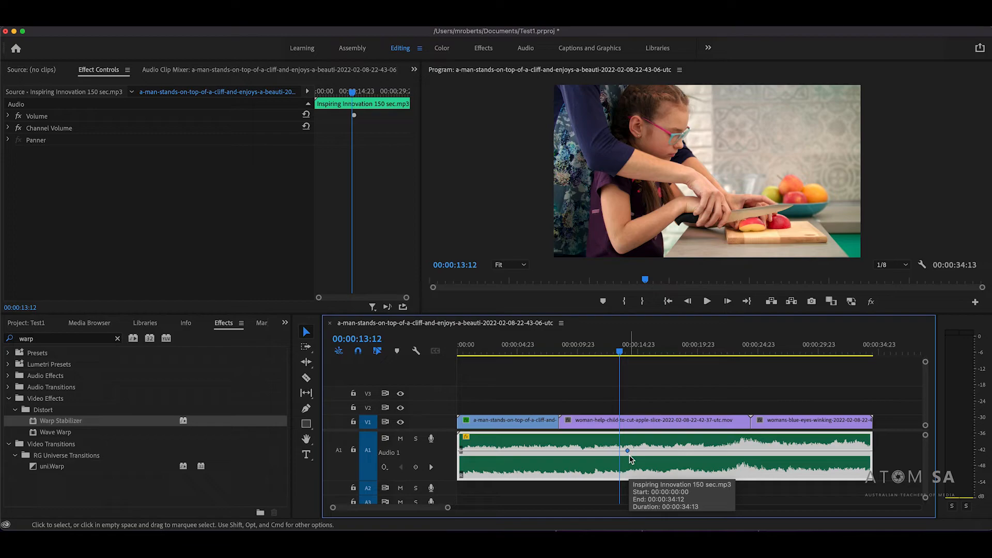
left_click(654, 451, "super")
left_click(653, 451)
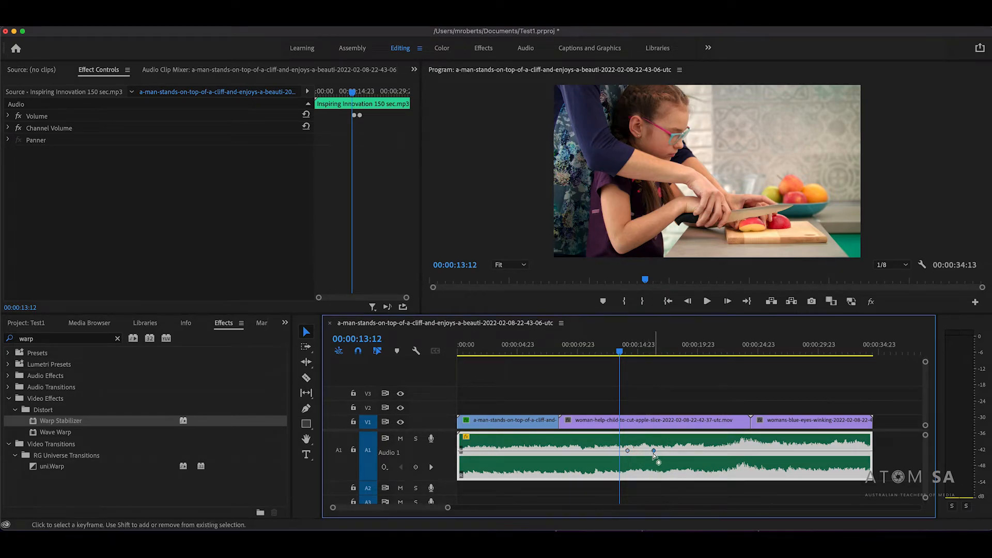
Lower the second volume keyframe so the music dips, and play through the dip to 00:00:17:22.
left_click(628, 452)
left_click(653, 451)
left_click_drag(654, 453, 655, 464)
key("space")
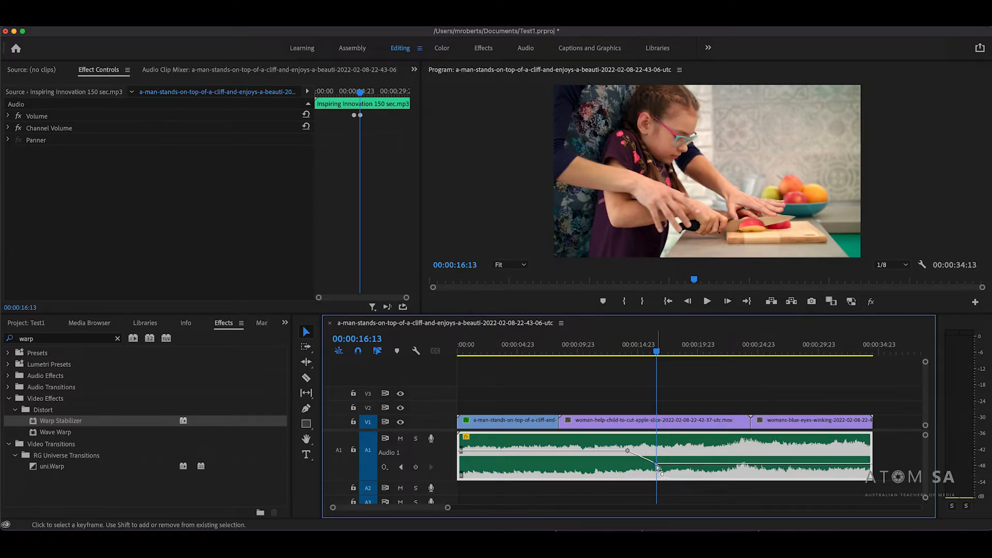
key("space")
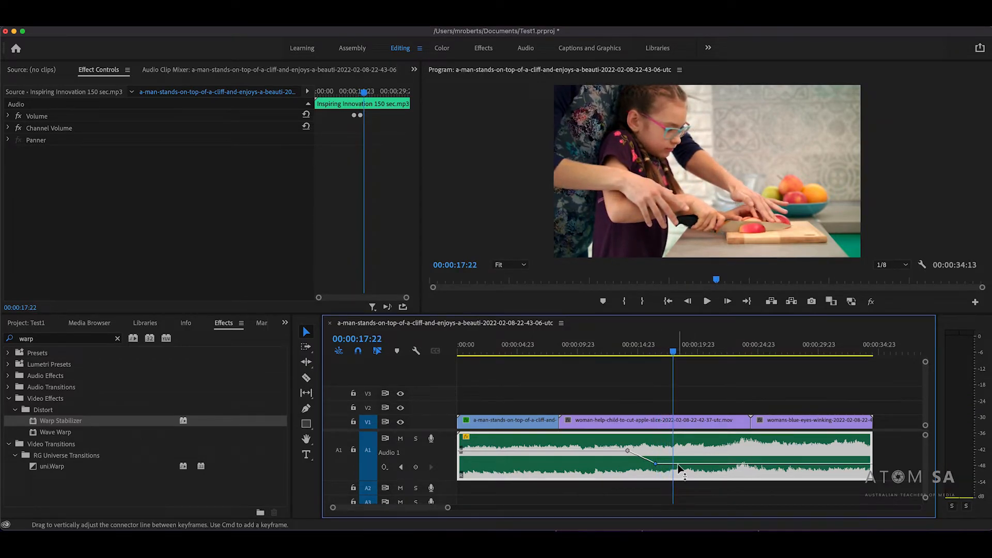
Add two more volume keyframes after the dip, raise the last to 8.3 dB at 00:00:19:15, and play to 00:00:20:03.
left_click(678, 464)
left_click(703, 464)
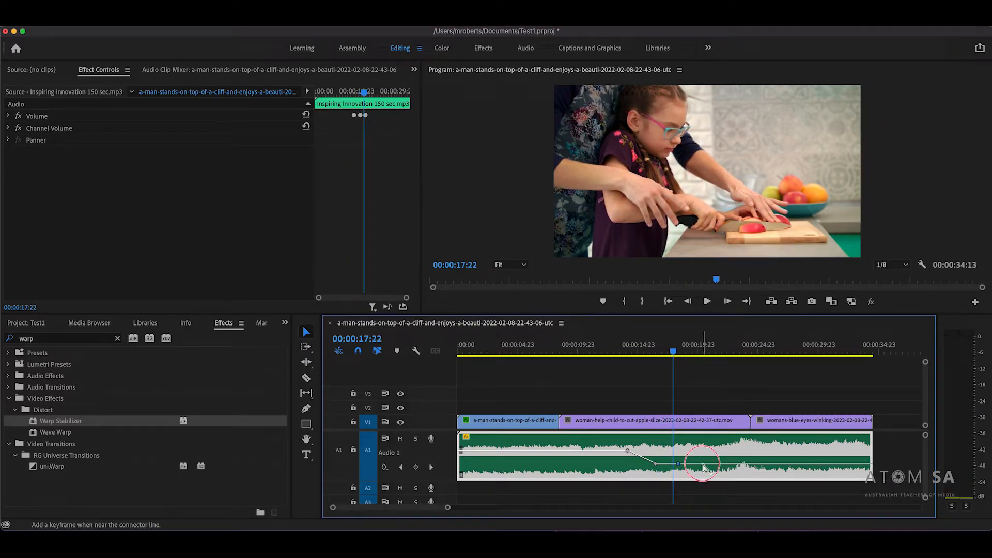
left_click_drag(703, 464, 694, 443)
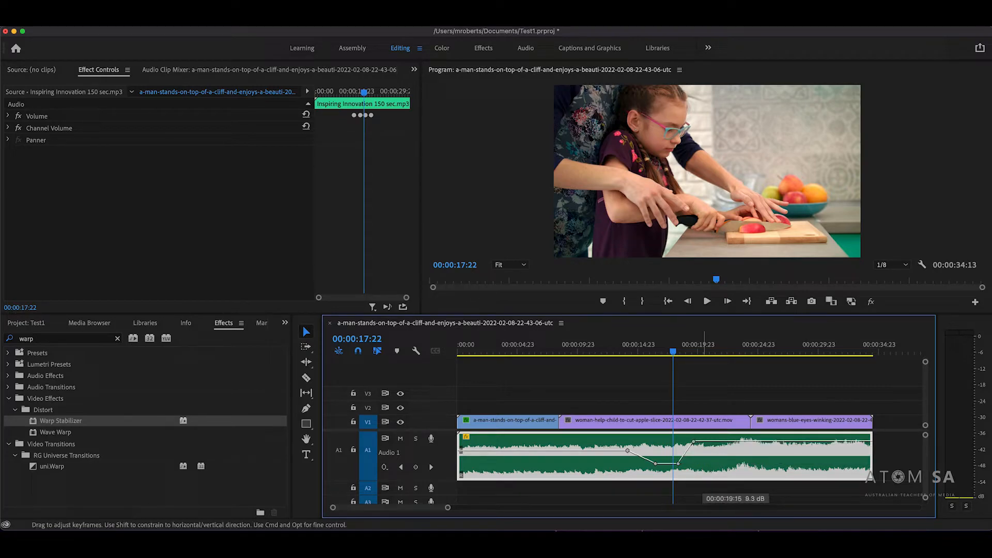
key("space")
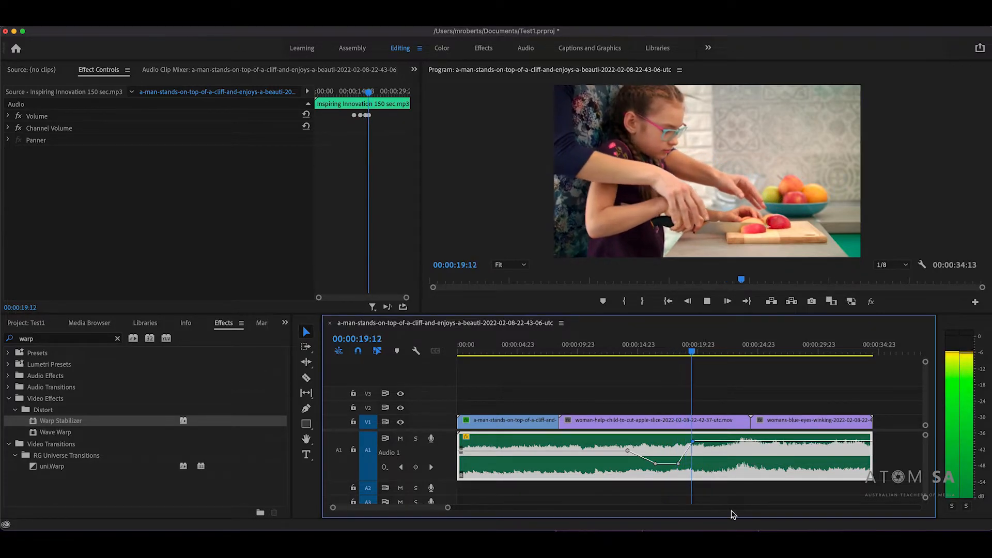
key("space")
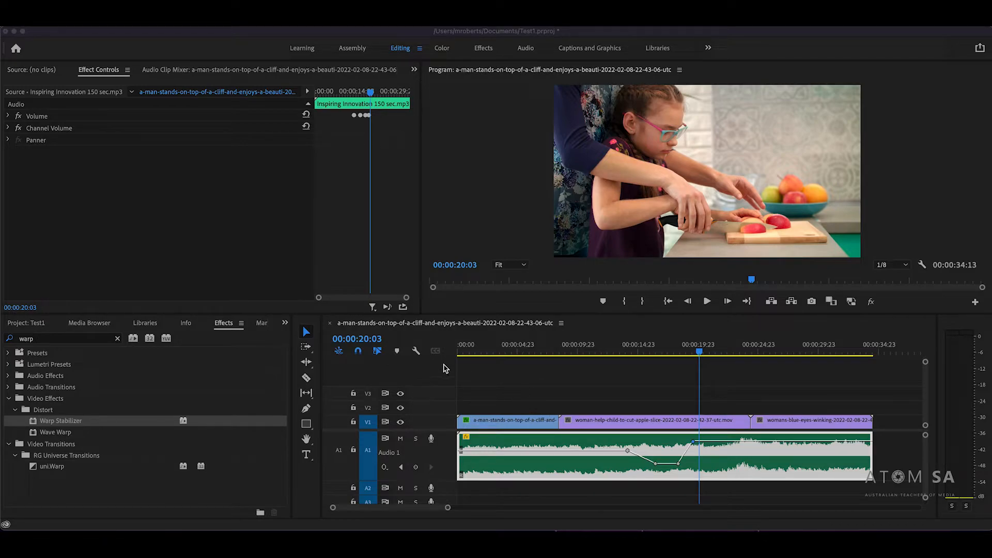
Search the effects for "fade", apply the Constant Gain crossfade to the start of the music clip, and play its opening second.
left_click(58, 339)
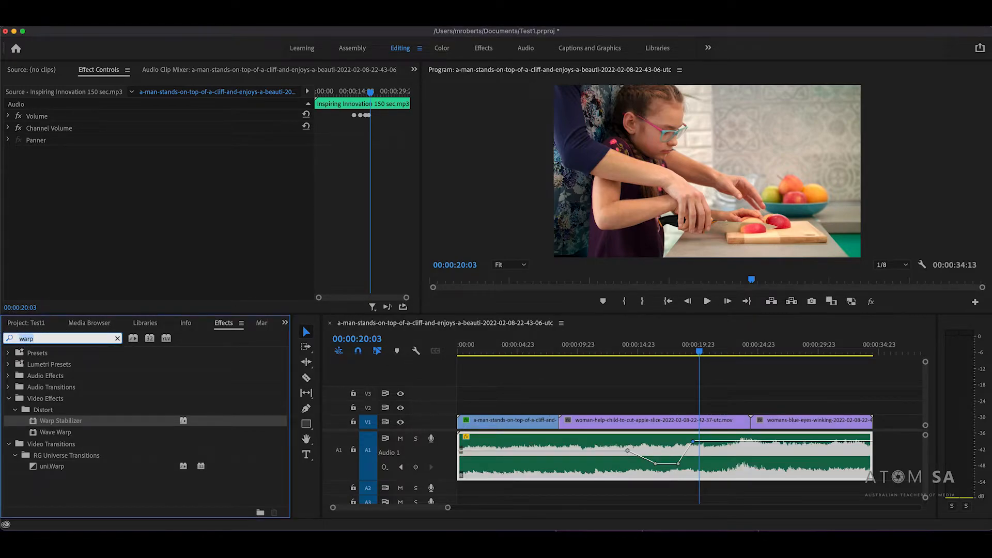
type("fade")
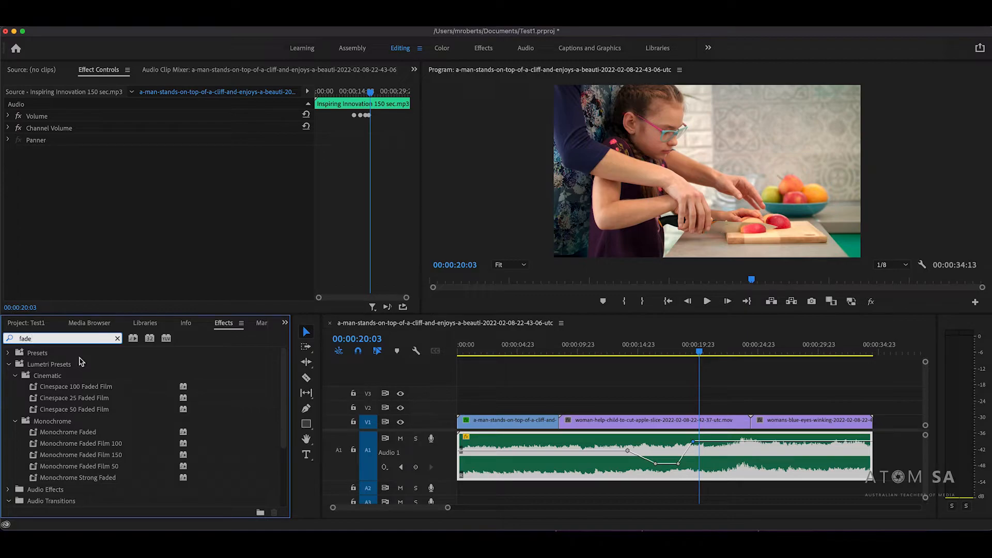
scroll(66, 421, "down", 3)
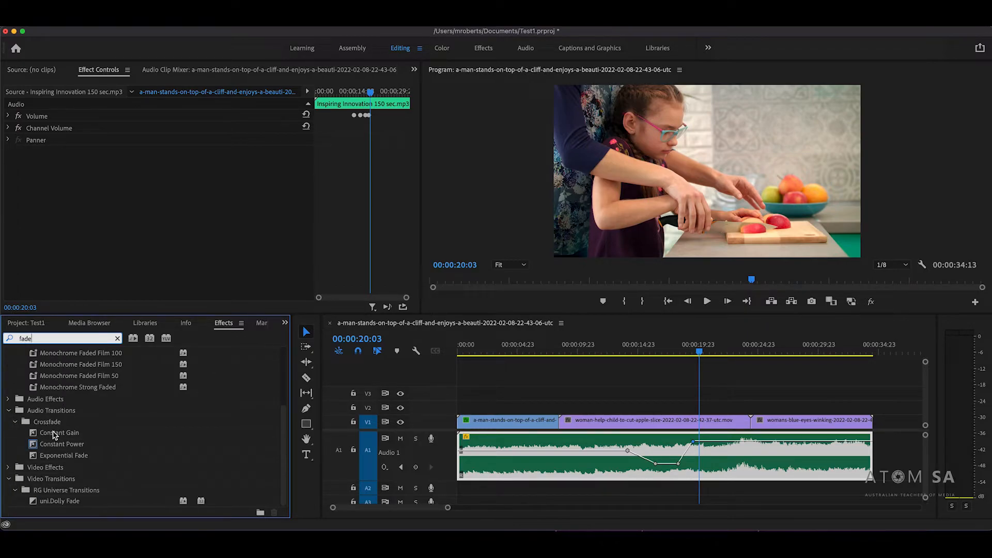
left_click(53, 433)
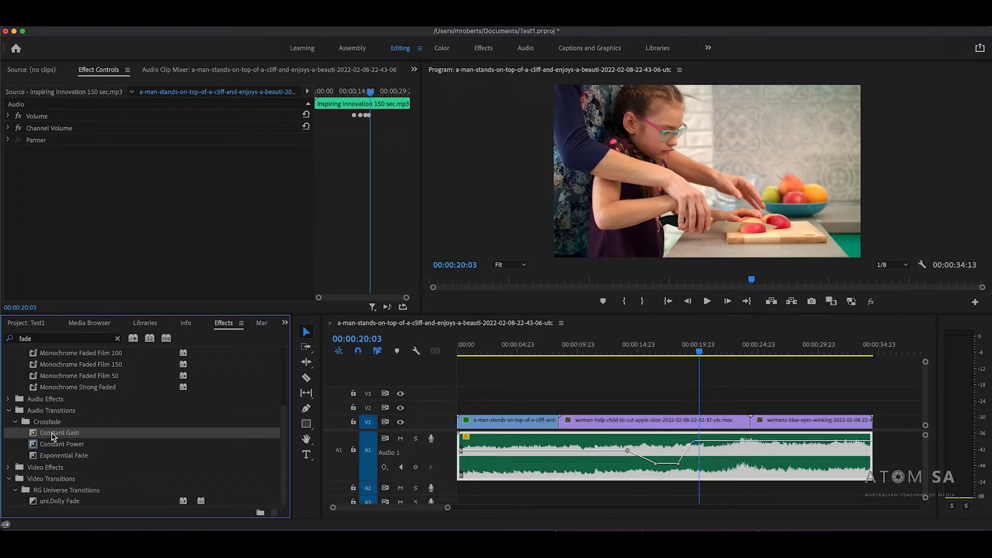
left_click_drag(53, 437, 465, 447)
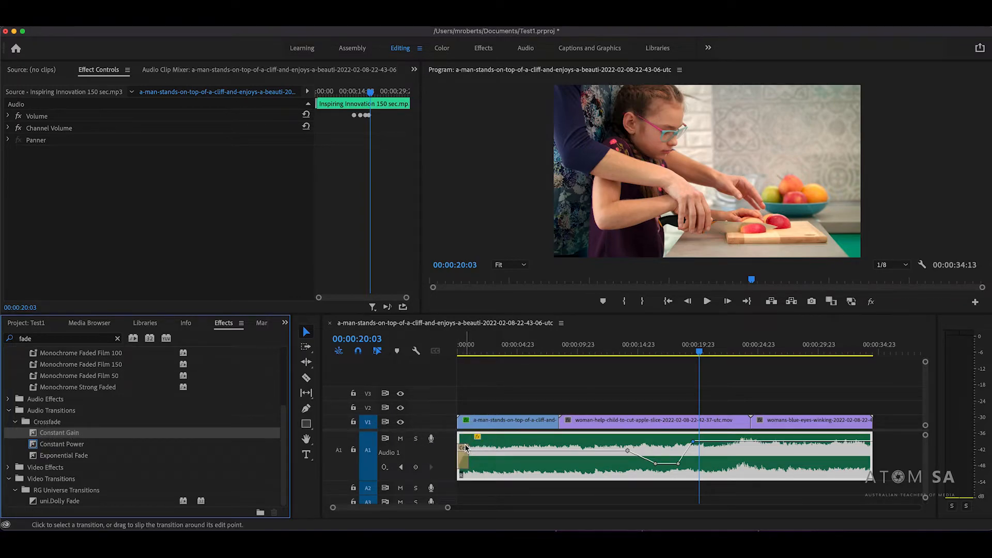
left_click_drag(480, 348, 443, 349)
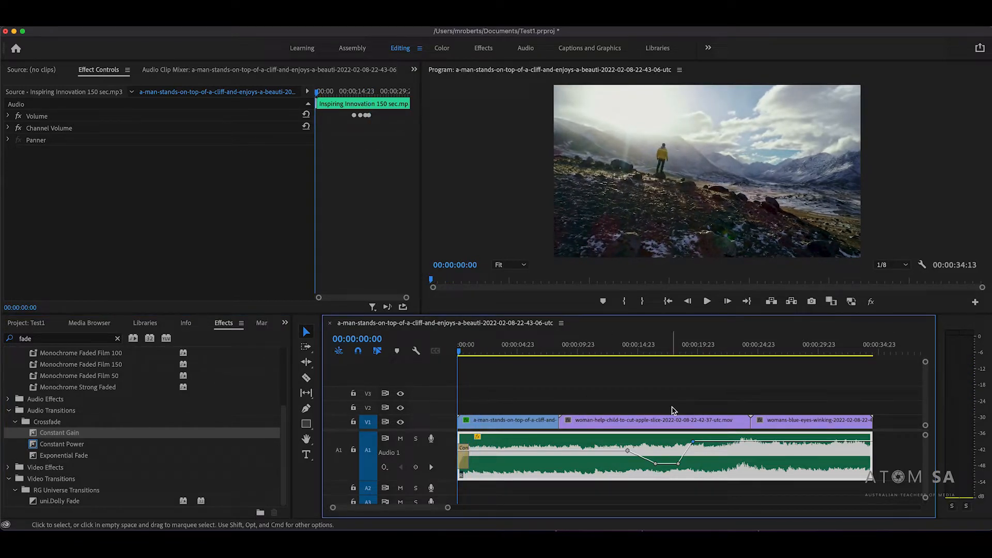
key("space")
key("space")
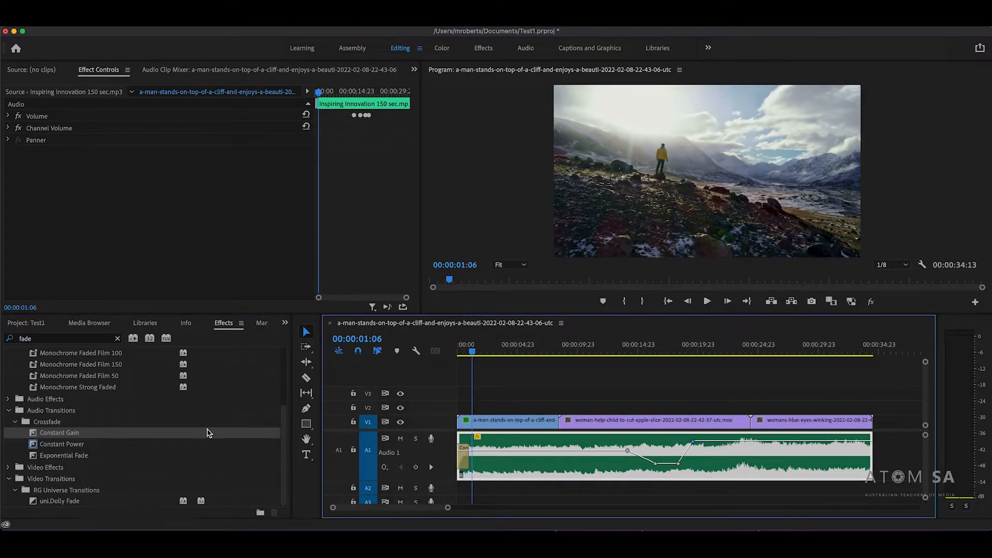
Apply a Constant Gain crossfade to the end of the music clip and play from 00:00:32:19 to the end.
left_click_drag(80, 436, 865, 457)
left_click(852, 354)
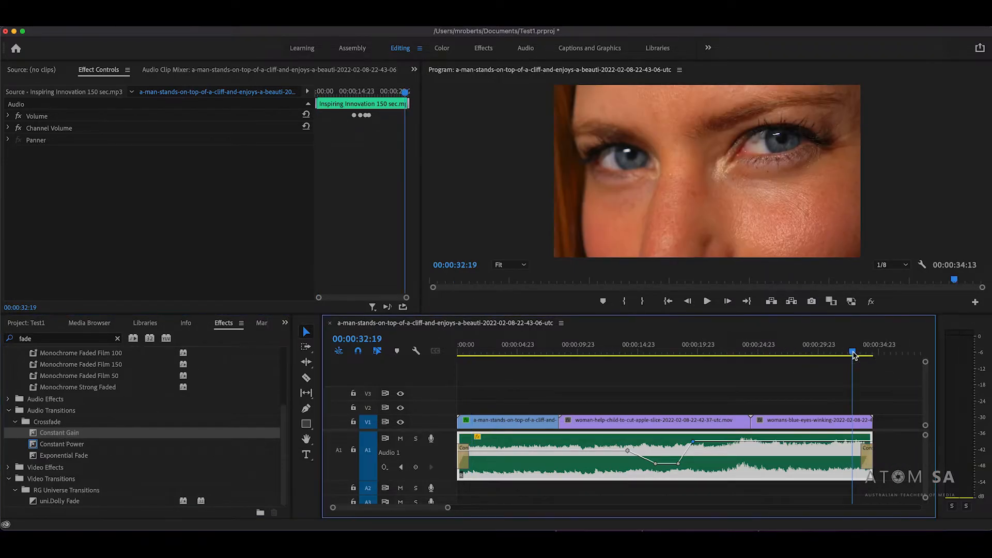
key("space")
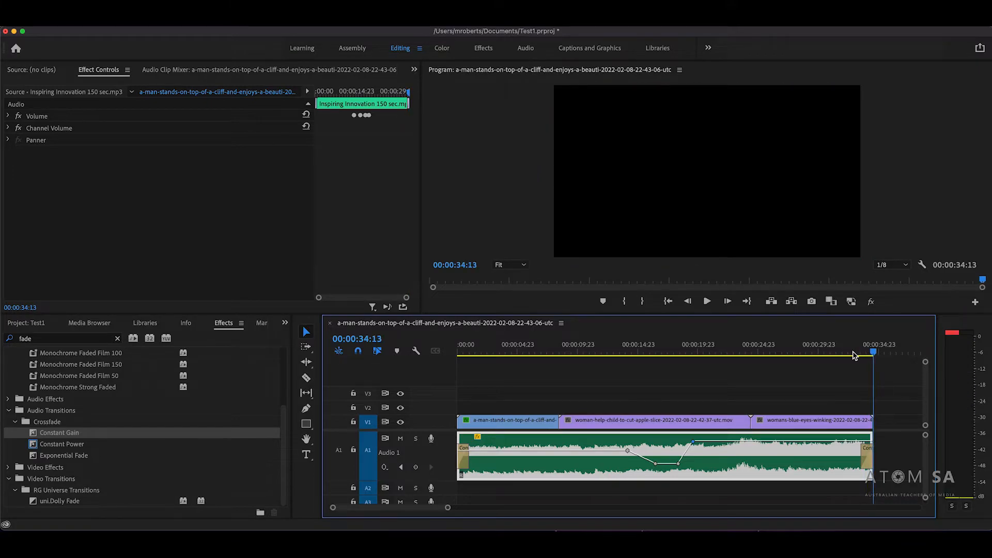
Try the closing Constant Gain crossfade at a duration of 00:00:03:22, playing from 00:00:30:02, and delete that crossfade.
left_click_drag(863, 454, 825, 453)
left_click(821, 353)
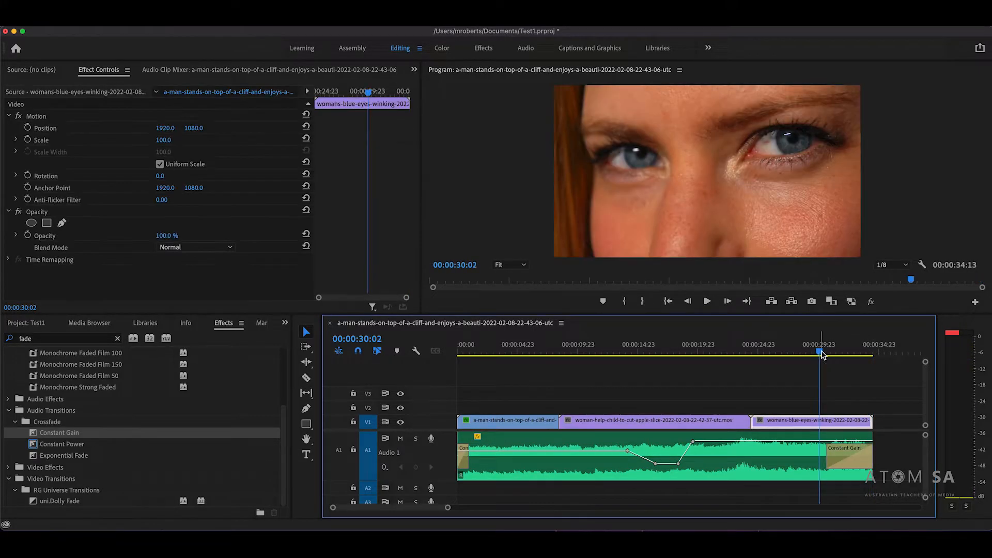
key("space")
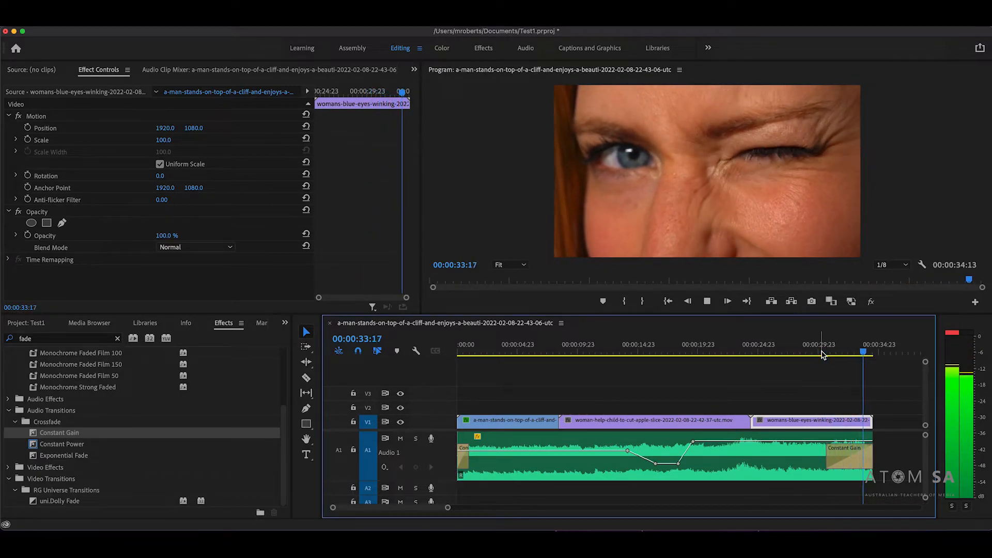
key("space")
key("space")
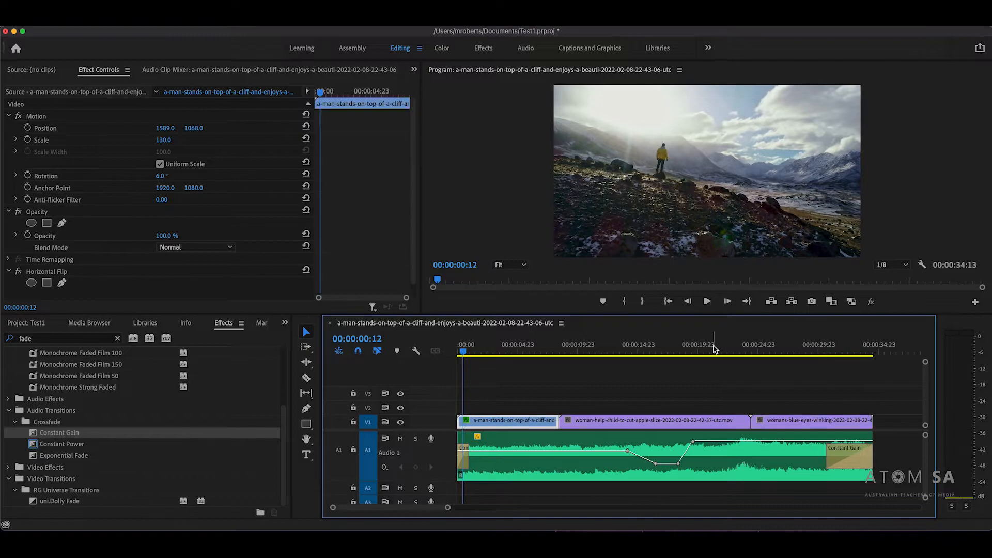
left_click(844, 456)
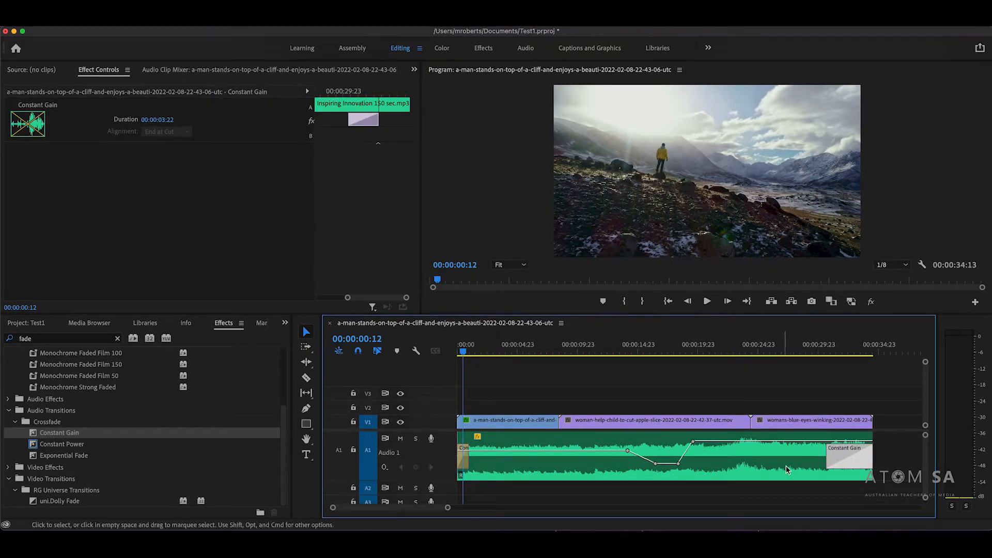
key("Delete")
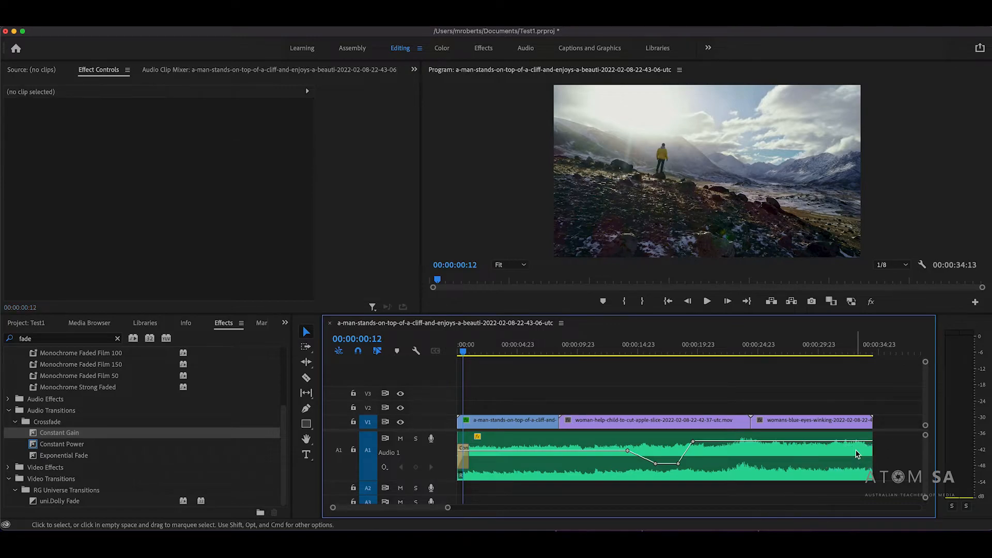
Fade out the music with volume keyframes from about 00:00:27 down to the clip's end, play the fade, and return to the start.
left_click(790, 442, "super")
left_click_drag(833, 442, 879, 479)
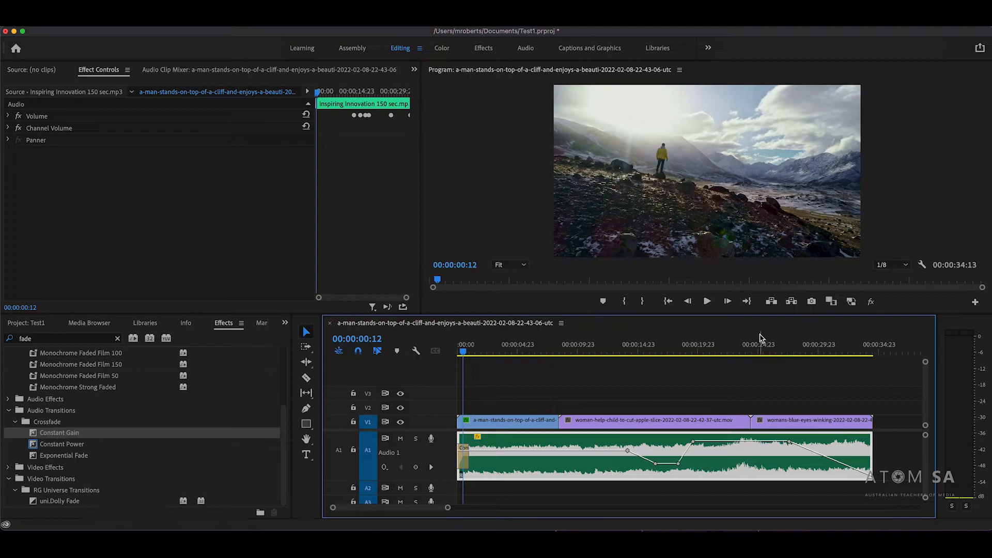
left_click(779, 347)
key("space")
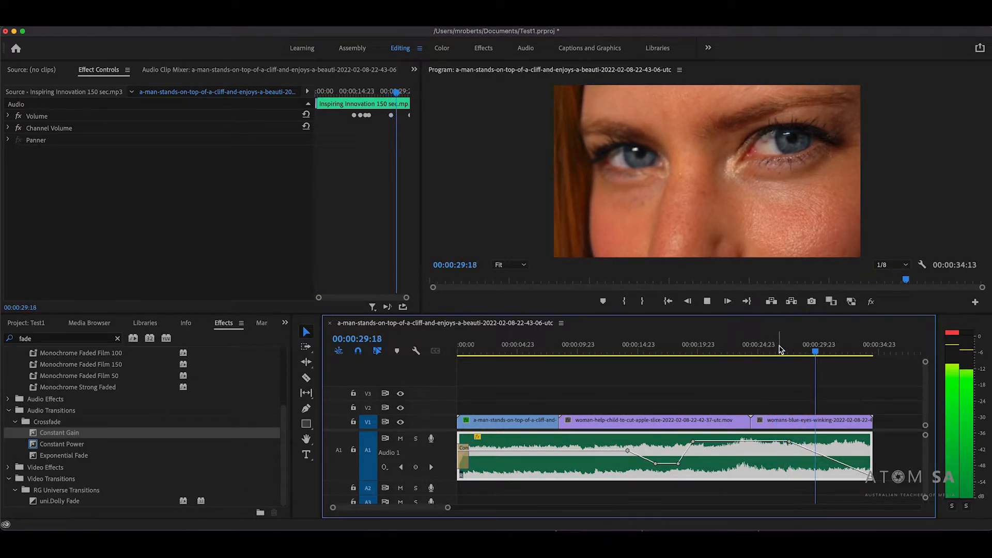
key("Home")
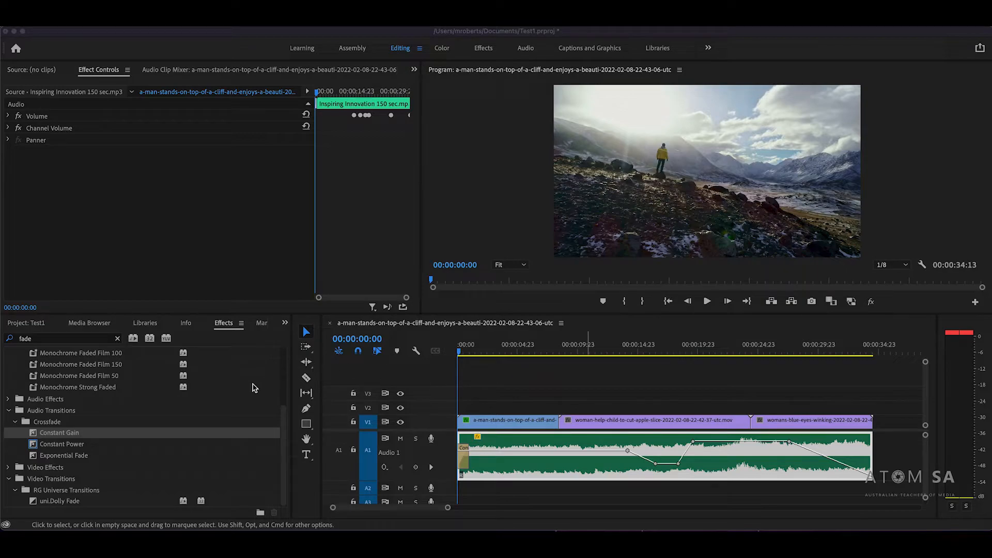
Add the text EPIC TITLE over the sky at 00:00:00:00 with the Type tool and select its characters.
scroll(224, 404, "up", 3)
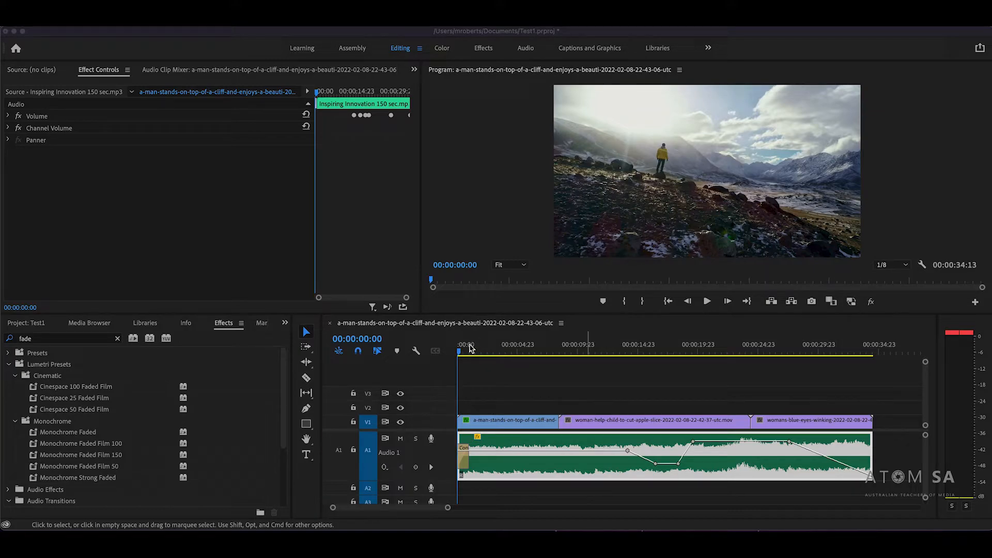
left_click(309, 455)
left_click(309, 456)
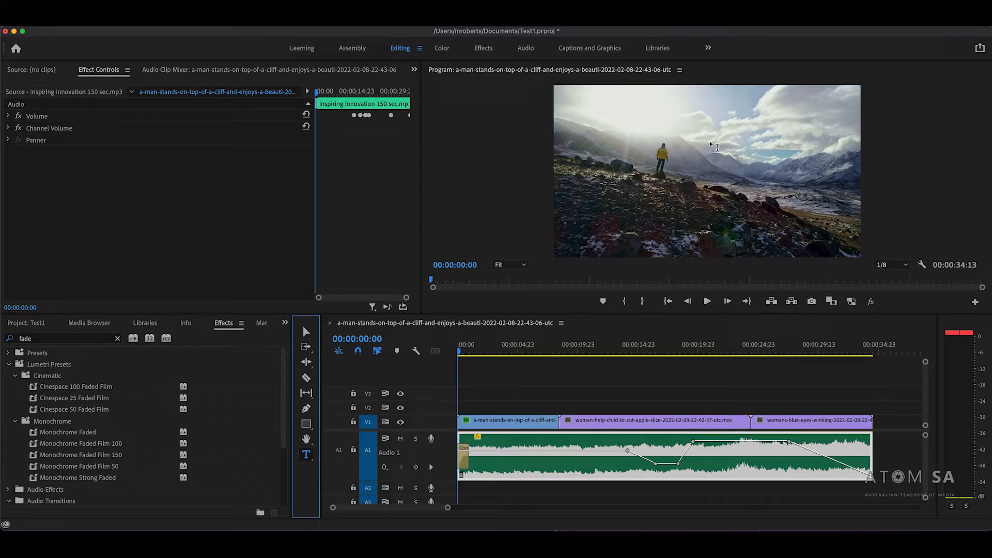
left_click(706, 127)
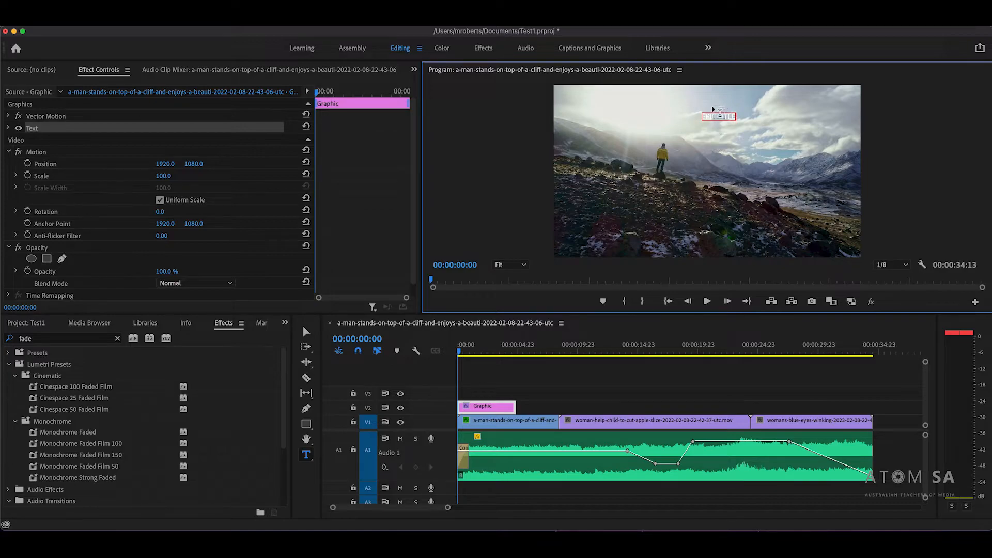
left_click_drag(704, 117, 734, 116)
Centre the EPIC TITLE text vertically and horizontally in the frame with the Essential Graphics alignment options.
left_click(344, 20)
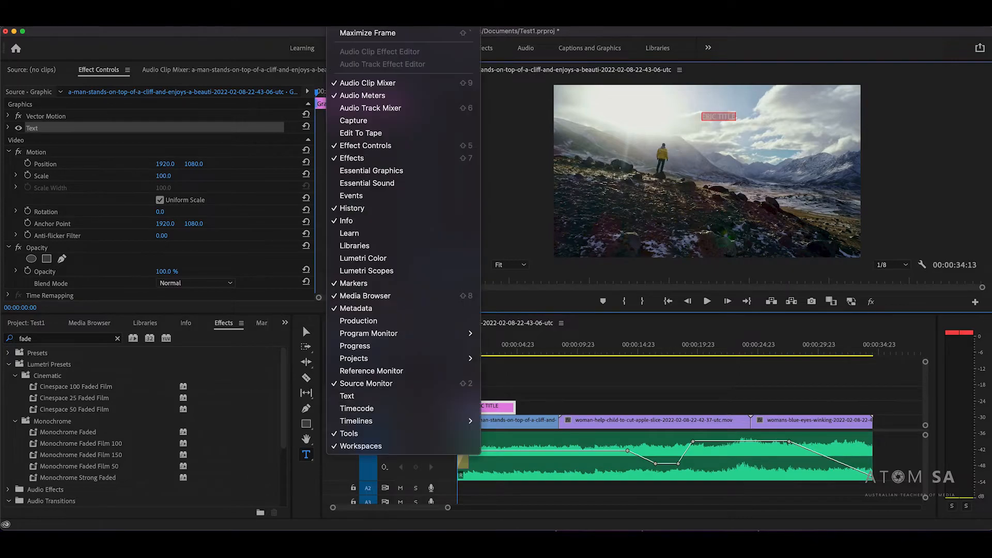
left_click(399, 173)
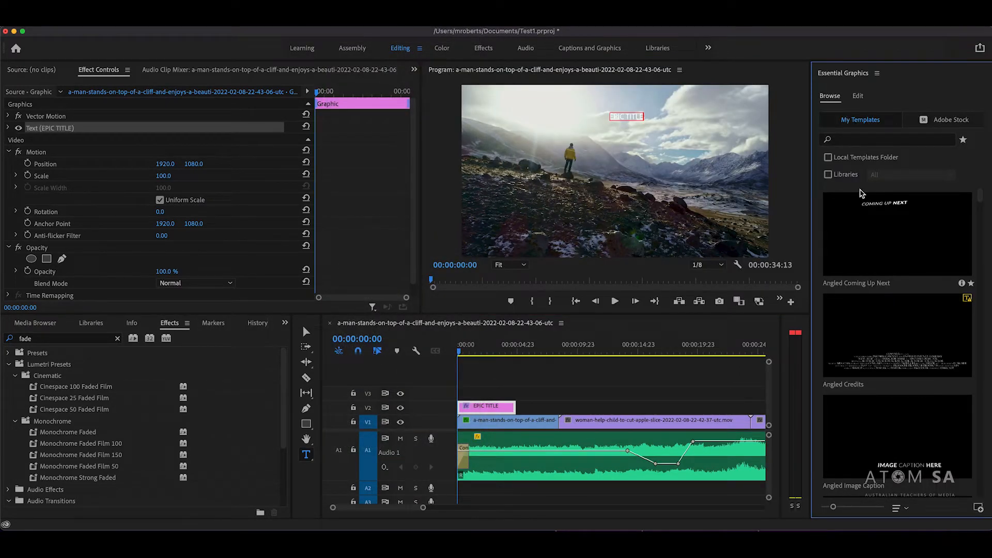
left_click(859, 96)
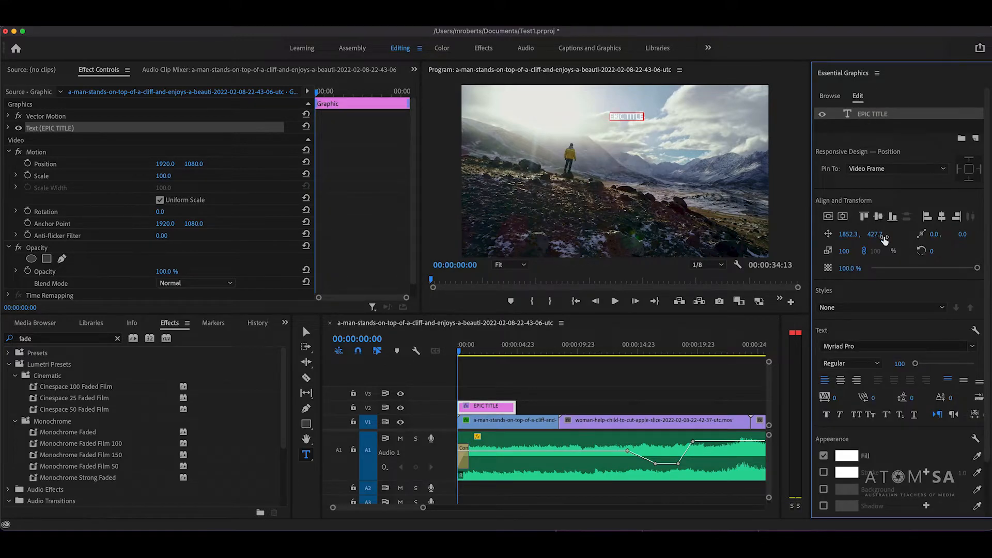
left_click(828, 218)
left_click(843, 217)
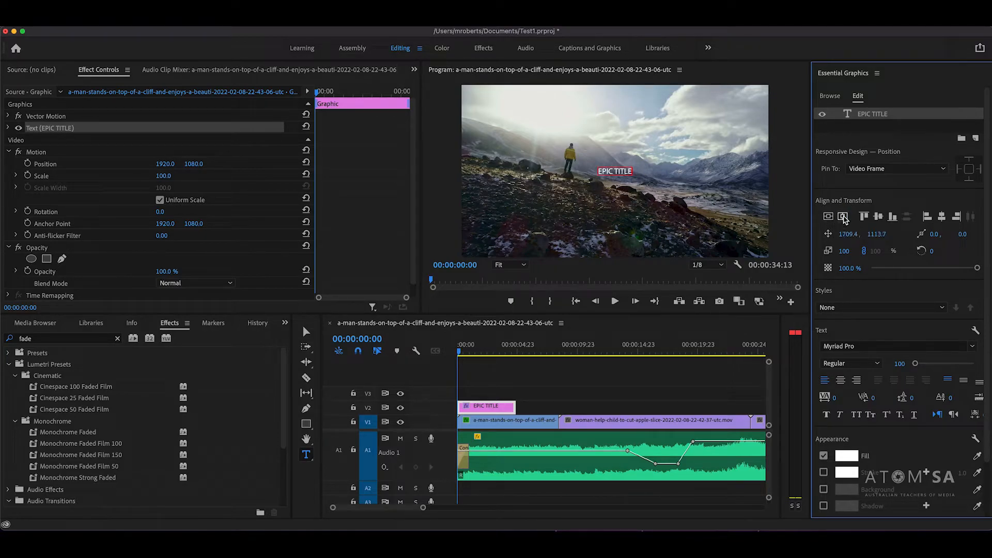
Select the EPIC TITLE text with the Selection tool, try rotating it to about -22°, and undo the rotation.
left_click(618, 169)
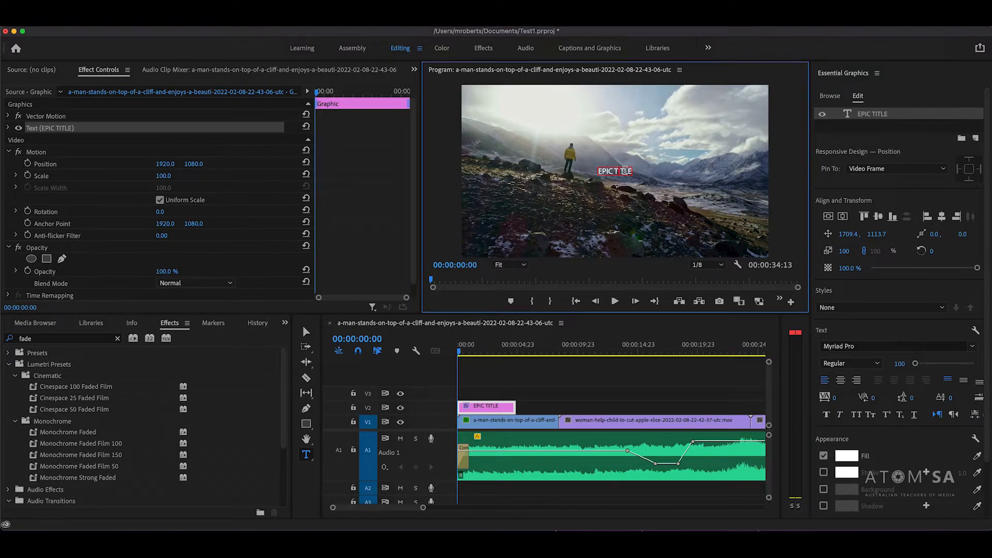
left_click(308, 330)
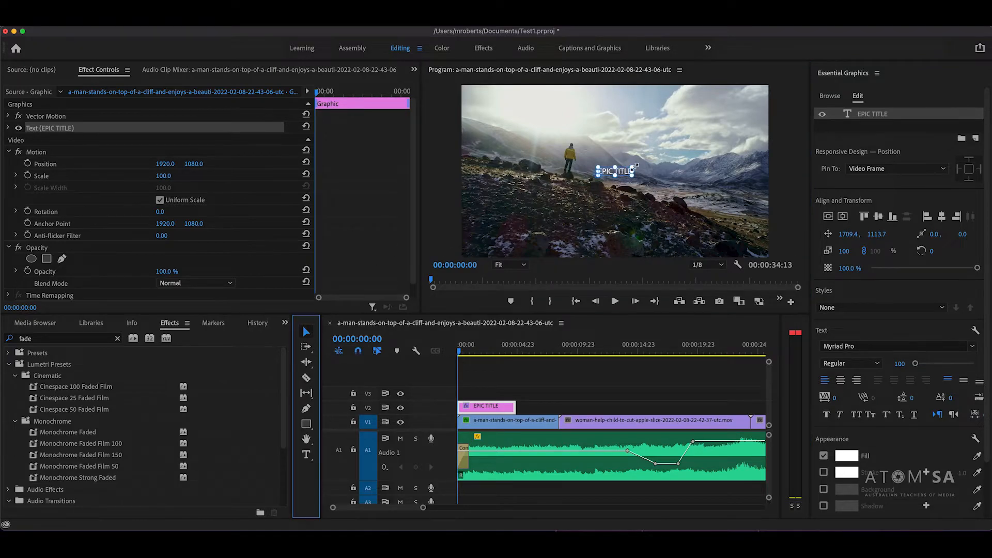
left_click_drag(637, 170, 651, 144)
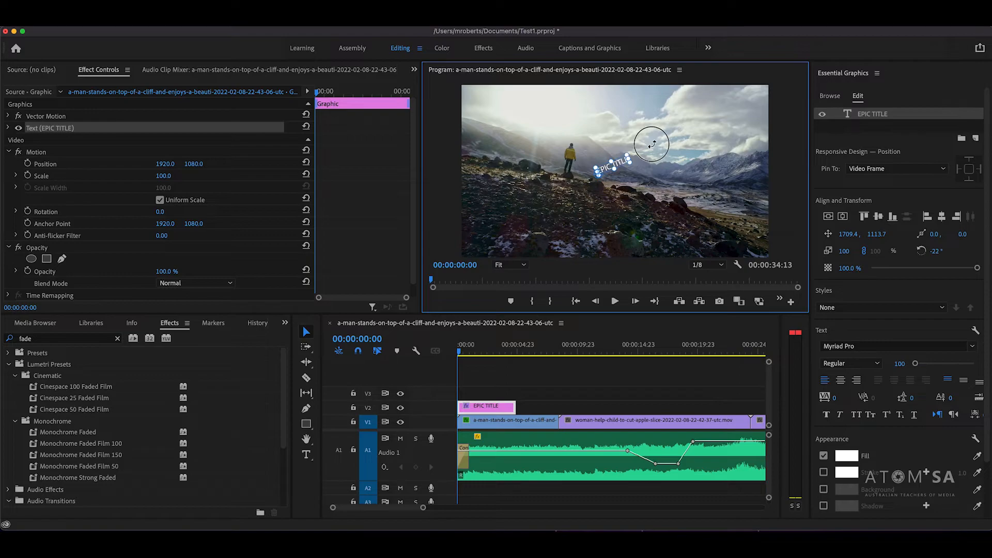
key("super+z")
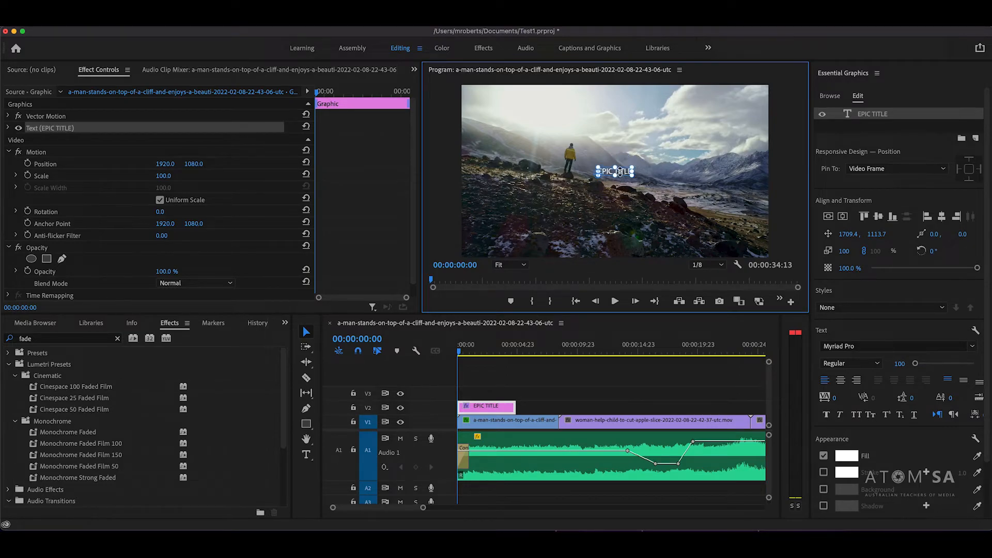
Enlarge the EPIC TITLE text to font size 395 and move it over the sky at about 1937, 615.
left_click_drag(618, 174, 673, 139)
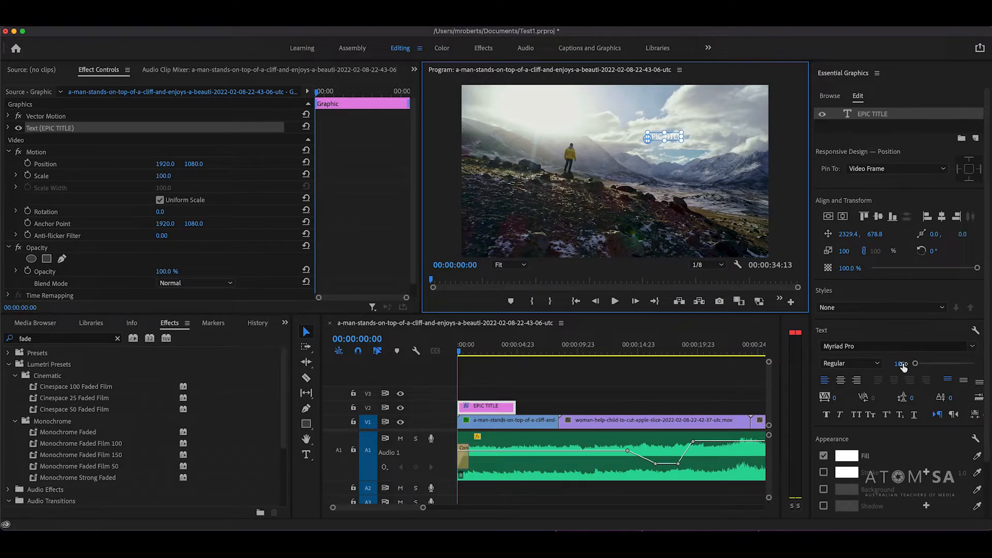
left_click_drag(903, 366, 867, 369)
mouse_move(708, 138)
left_mouse_down()
mouse_move(658, 135)
mouse_move(690, 132)
left_mouse_up()
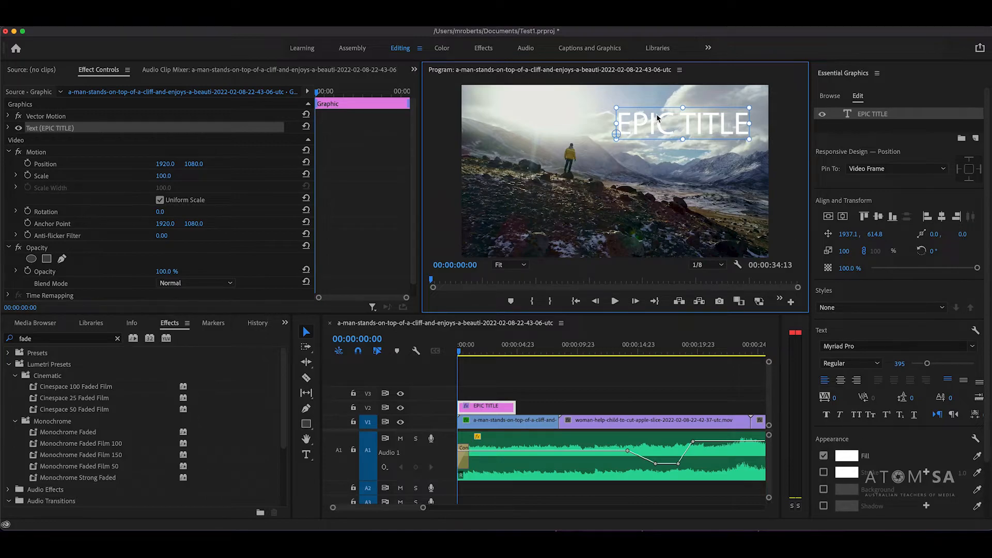
Change the title's fill colour to black and enable a white stroke with a width of 39.
left_click(846, 455)
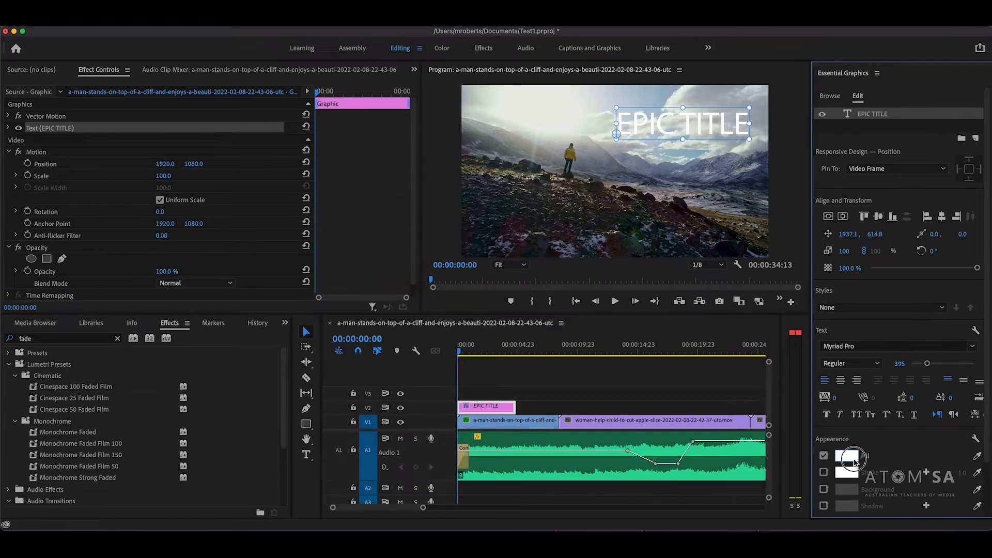
left_click_drag(474, 250, 527, 194)
left_click(614, 200)
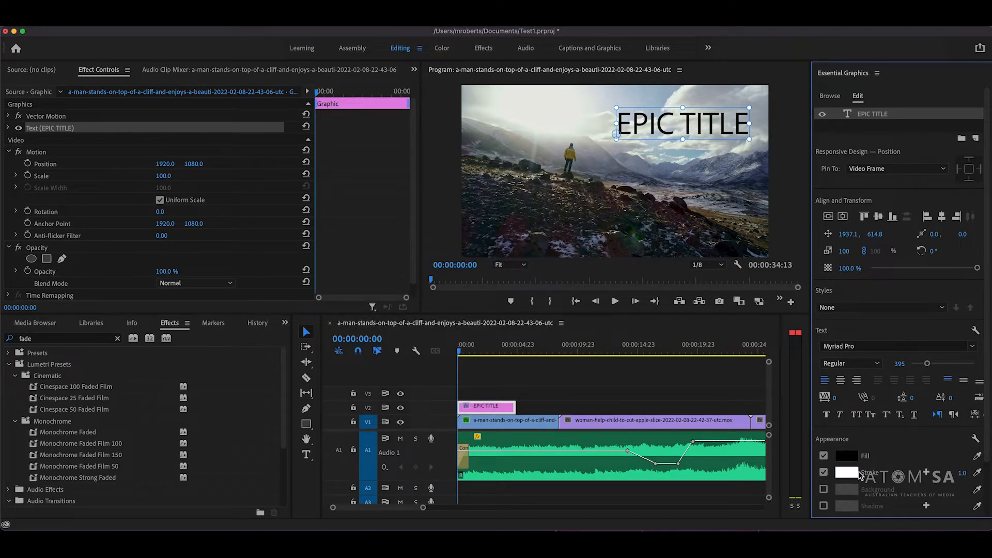
mouse_move(962, 473)
left_mouse_down()
mouse_move(988, 473)
mouse_move(979, 474)
left_mouse_up()
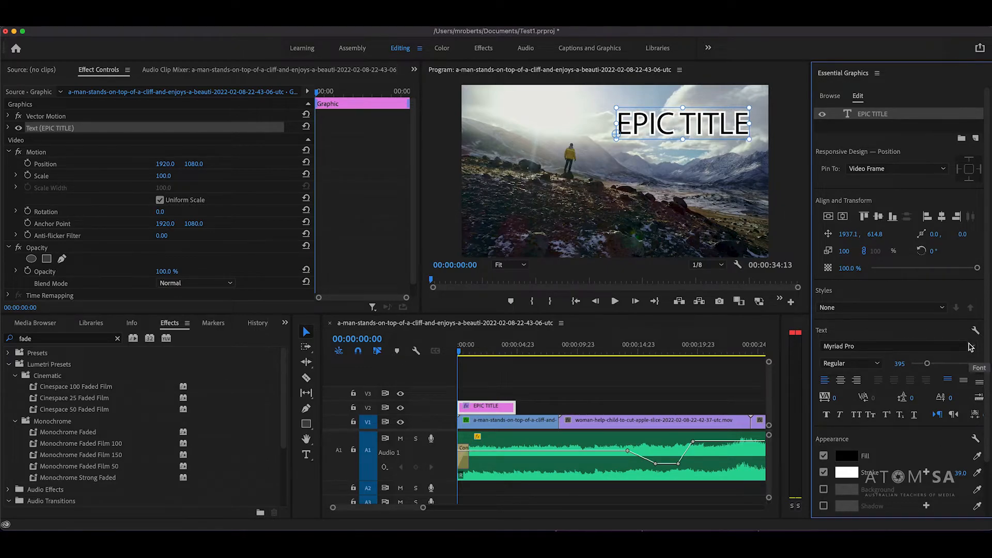
Set the title in the Ultra font at size 246 and move it to about 1873, 743.
left_click(972, 348)
scroll(885, 281, "down", 20)
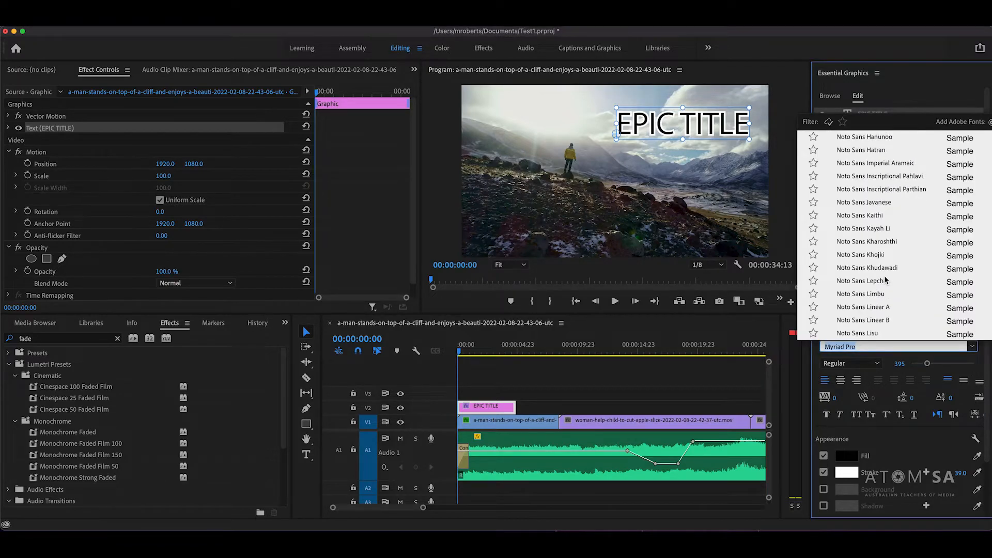
scroll(886, 280, "down", 15)
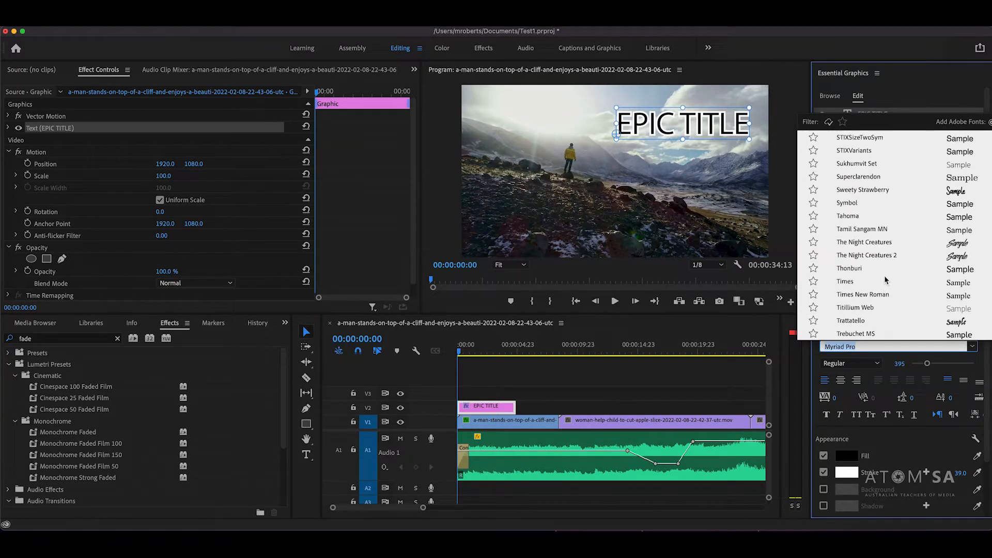
scroll(885, 280, "down", 5)
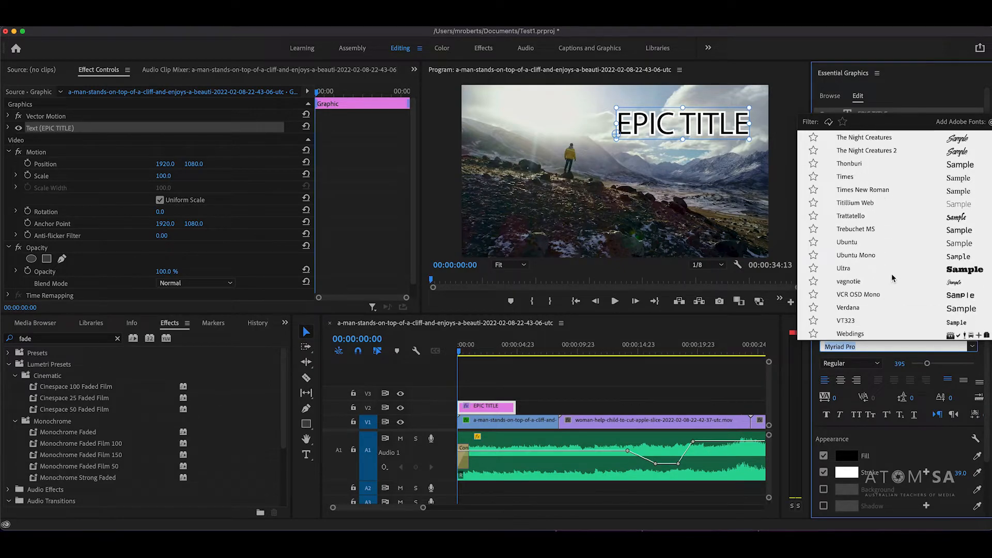
left_click(894, 270)
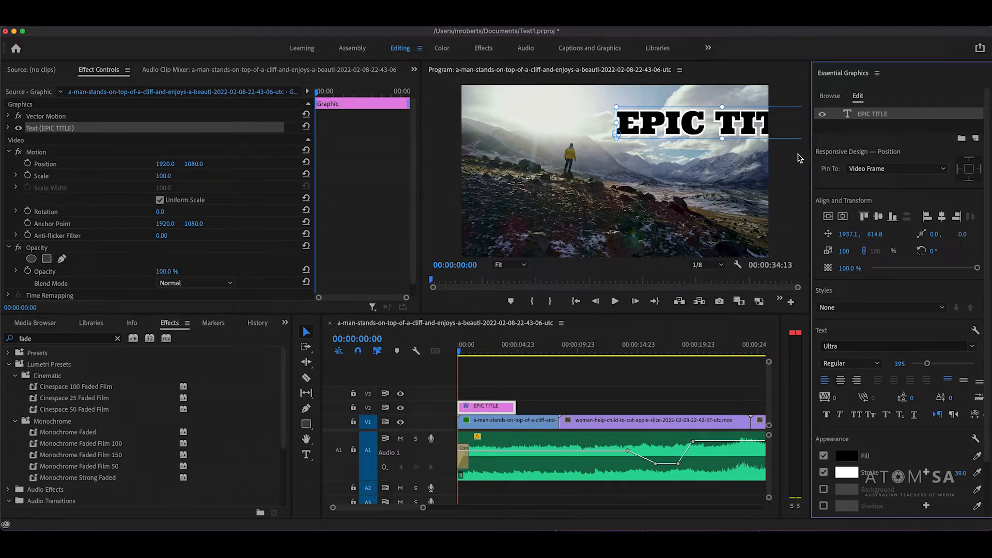
mouse_move(927, 364)
left_mouse_down()
mouse_move(907, 362)
mouse_move(921, 364)
left_mouse_up()
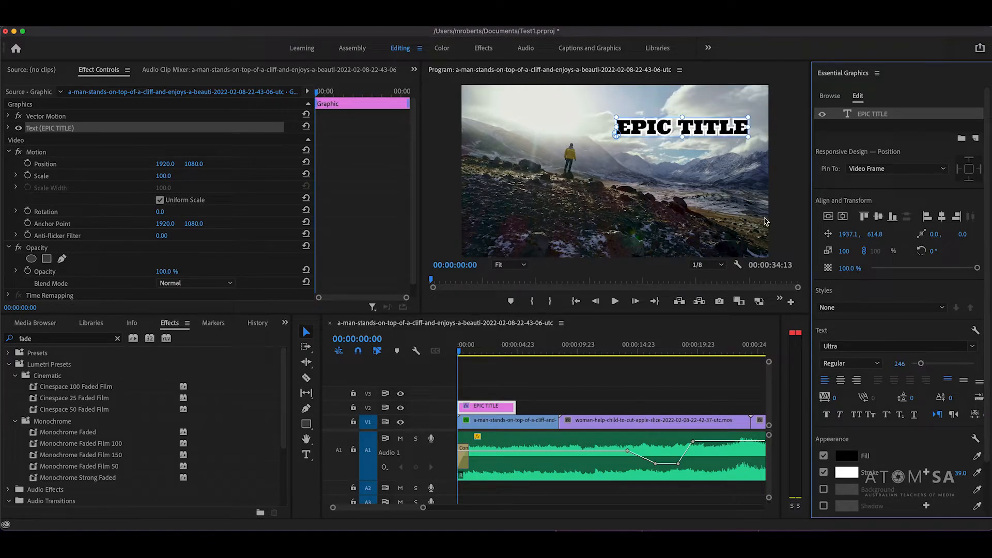
left_click_drag(700, 124, 696, 134)
Play the titled opening from about 00:00:00:19 and set the Program monitor's playback resolution to 1/4.
left_click(466, 344)
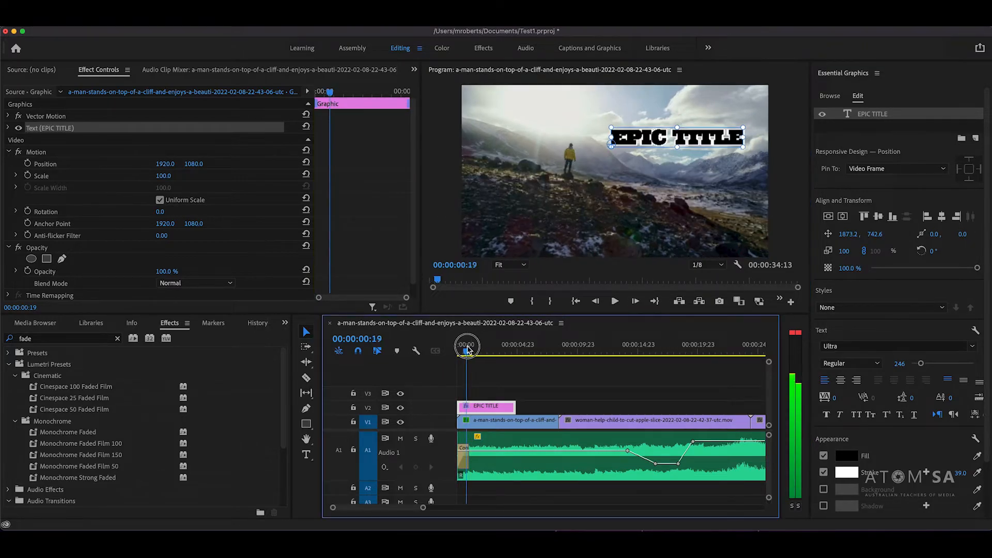
key("space")
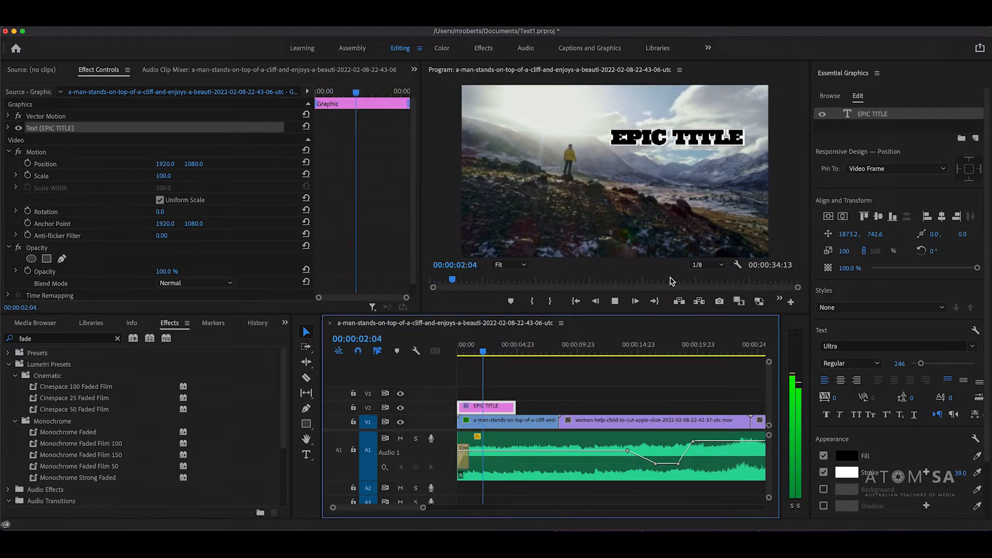
left_click(719, 265)
left_click(706, 301)
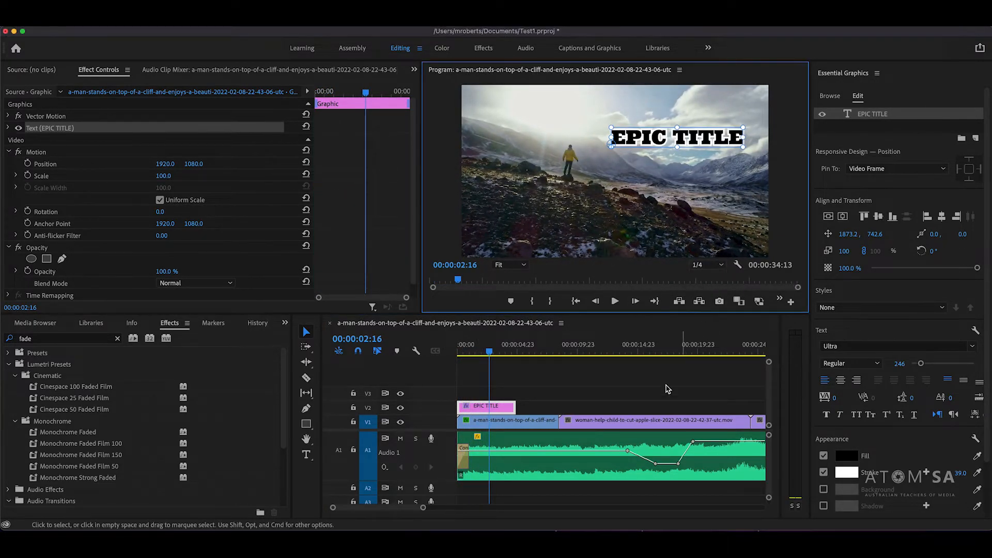
key("space")
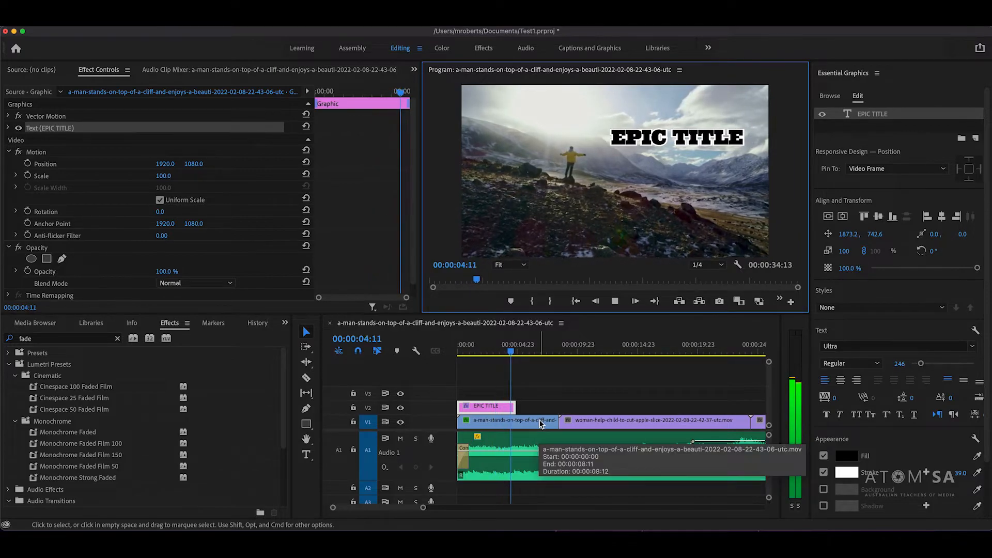
key("space")
Extend the EPIC TITLE clip to the end of the first video clip, play it, and return to the start.
left_click_drag(515, 407, 557, 406)
key("space")
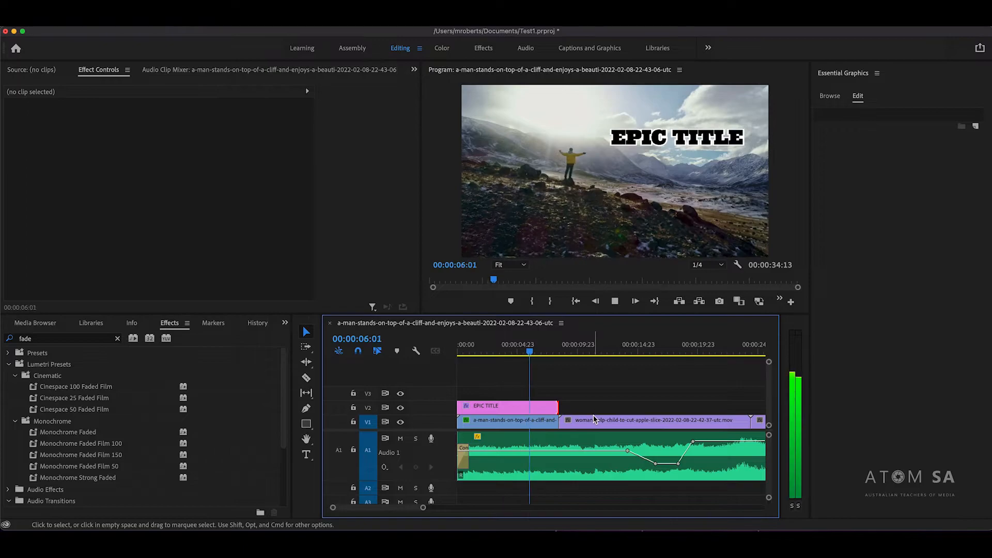
left_click(593, 417)
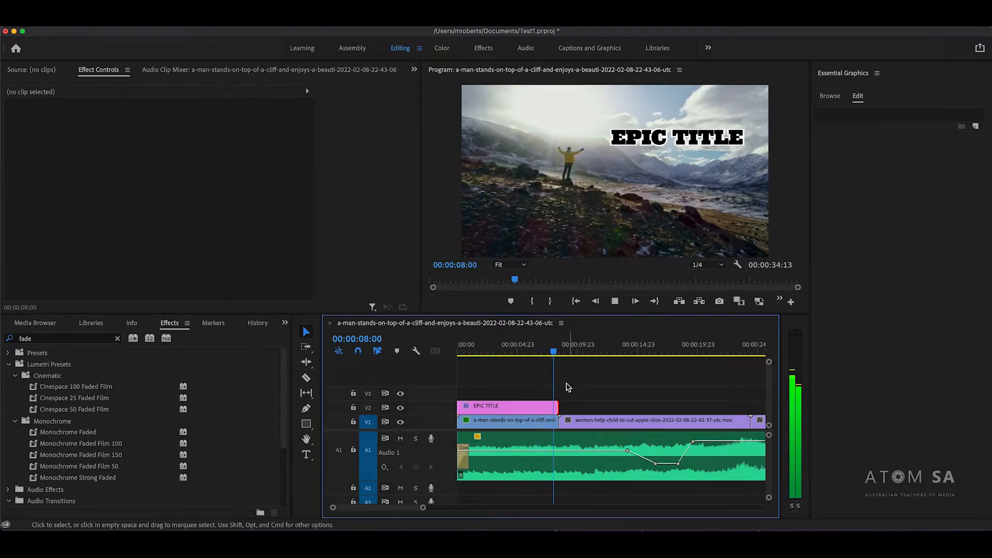
key("space")
key("Home")
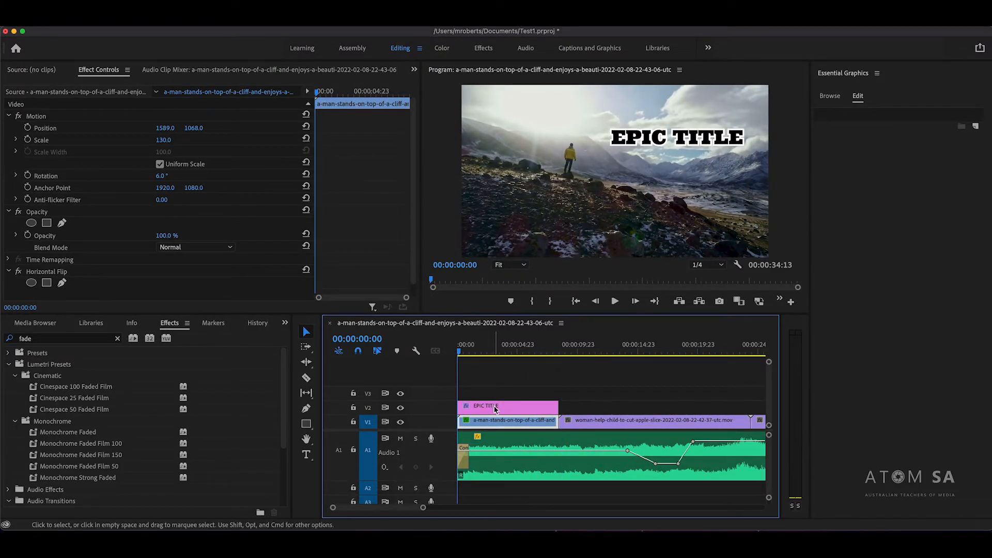
Set the title clip's horizontal position to 1971, try scale 117 and rotation 3°, and undo the scale and rotation.
left_click(498, 405)
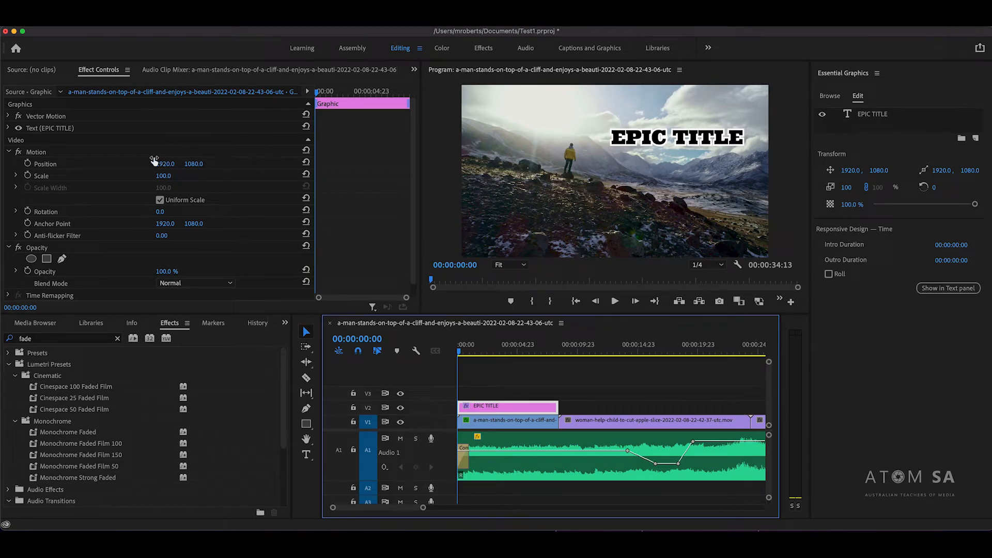
mouse_move(161, 173)
left_mouse_down()
mouse_move(150, 173)
mouse_move(322, 173)
mouse_move(174, 176)
left_mouse_up()
mouse_move(161, 212)
left_mouse_down()
mouse_move(196, 211)
mouse_move(167, 211)
left_mouse_up()
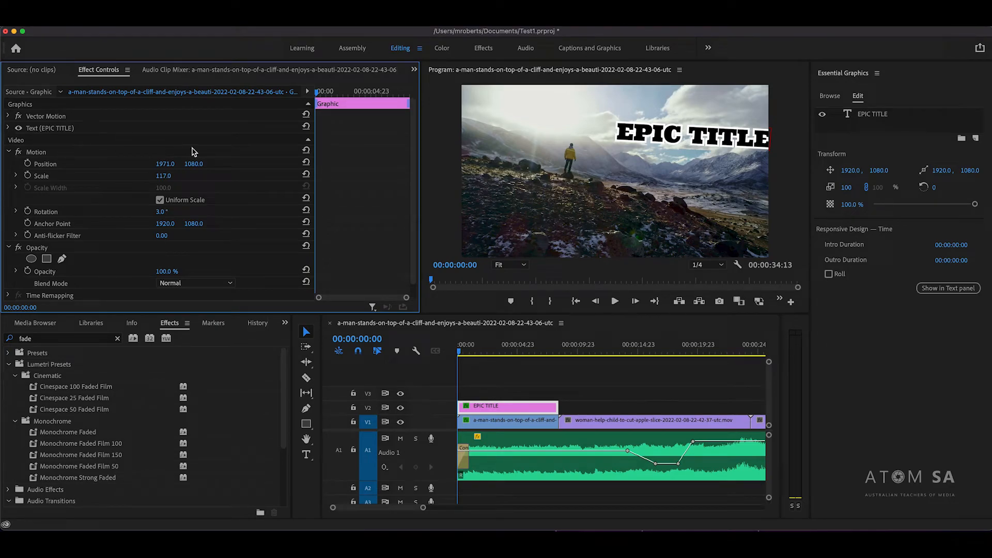
key("super+z")
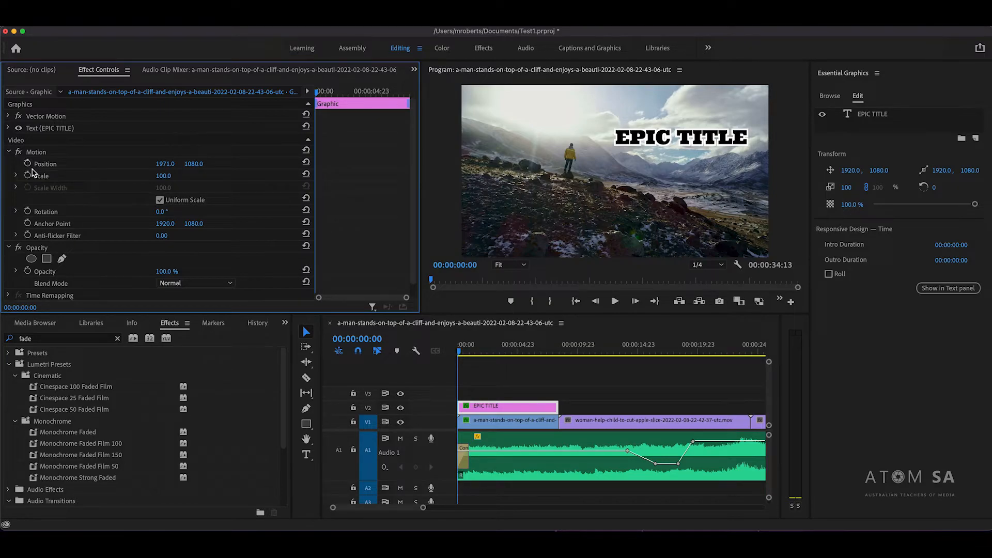
Keyframe the title's Scale from 100 at 00:00:00:00 to 138 at 00:00:08:01 and play the animation.
left_click_drag(332, 93, 312, 92)
left_click(28, 176)
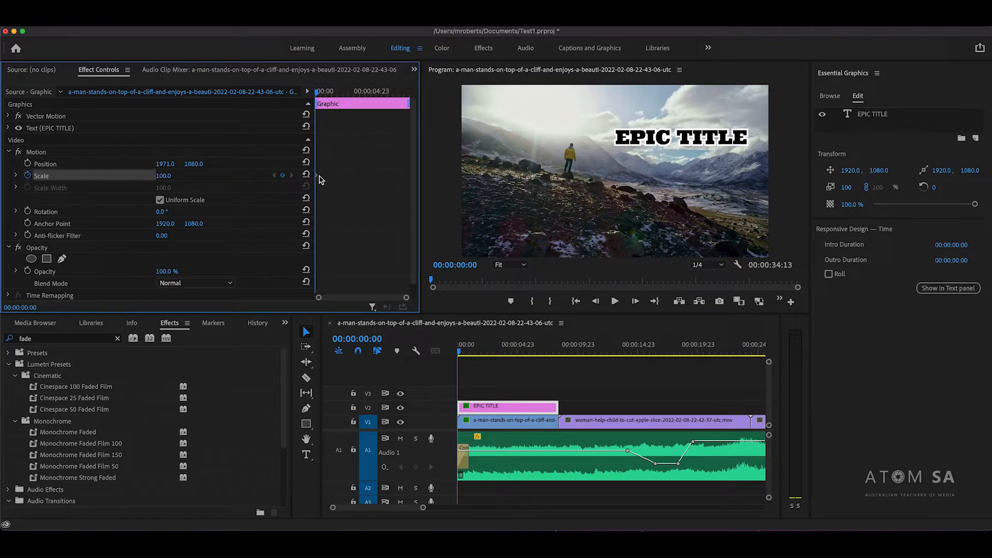
left_click_drag(329, 94, 406, 96)
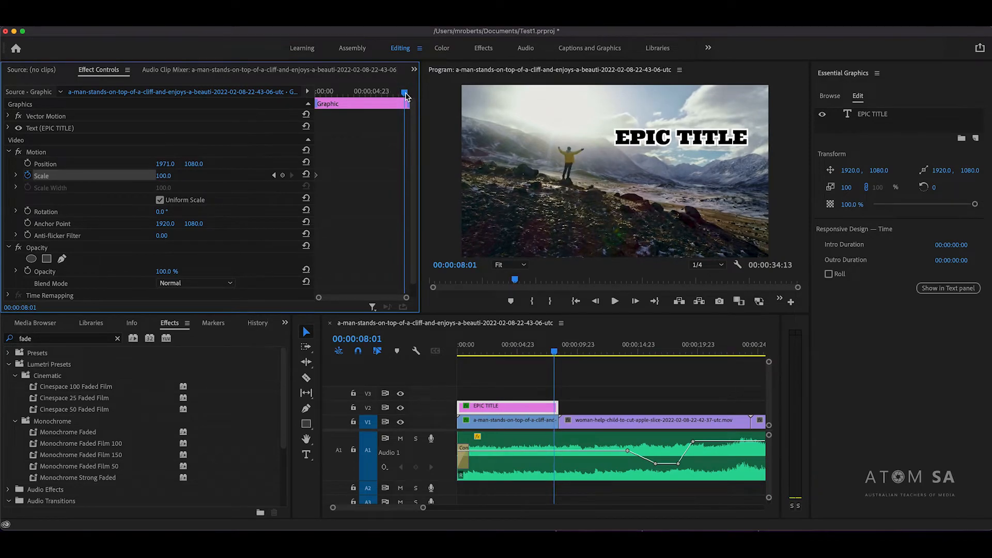
left_click(283, 175)
left_click_drag(164, 176, 180, 175)
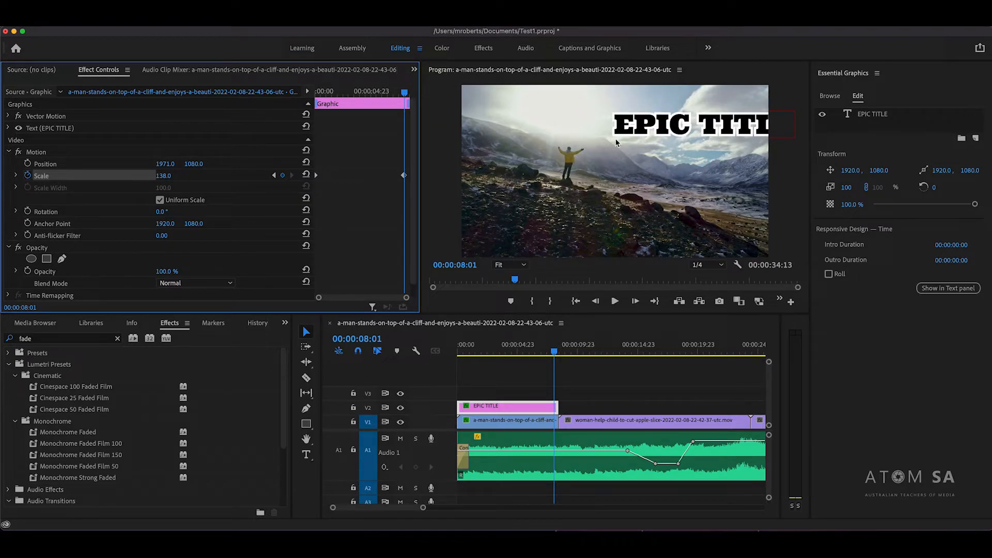
left_click_drag(404, 94, 303, 92)
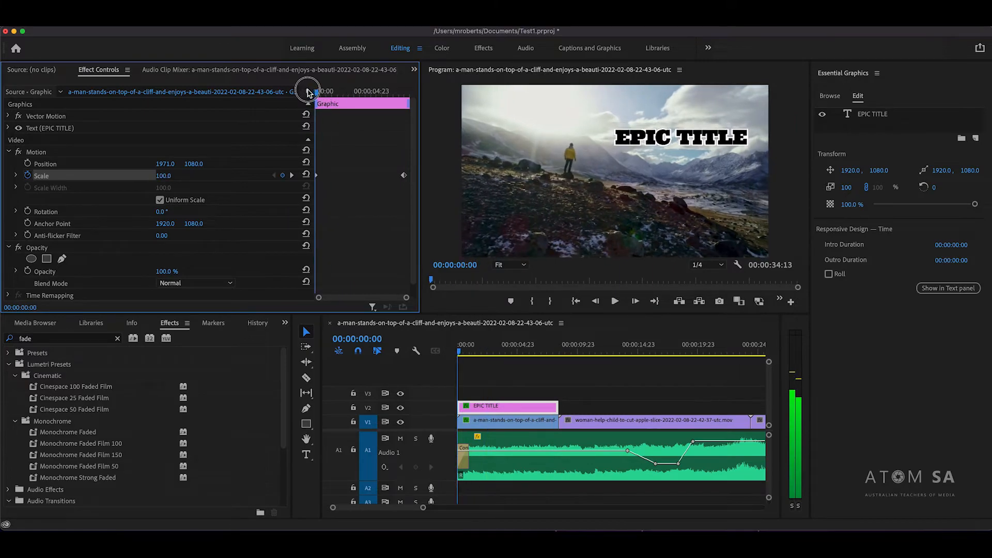
key("space")
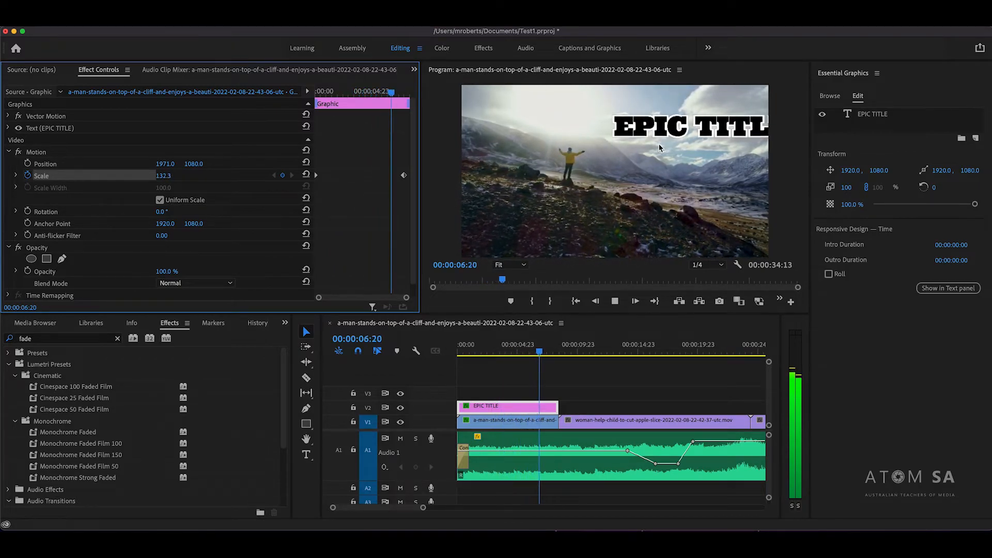
key("space")
Keyframe the title's Position from 1971, 1080 at 00:00:00:00 to farther left in the frame at 00:00:07:23, and play the animation.
left_click_drag(385, 93, 316, 92)
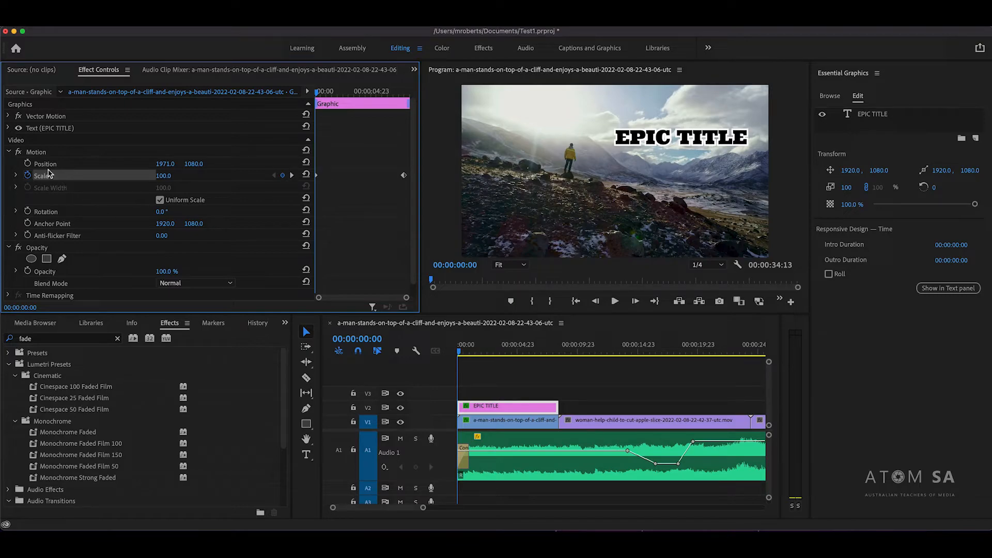
left_click(27, 163)
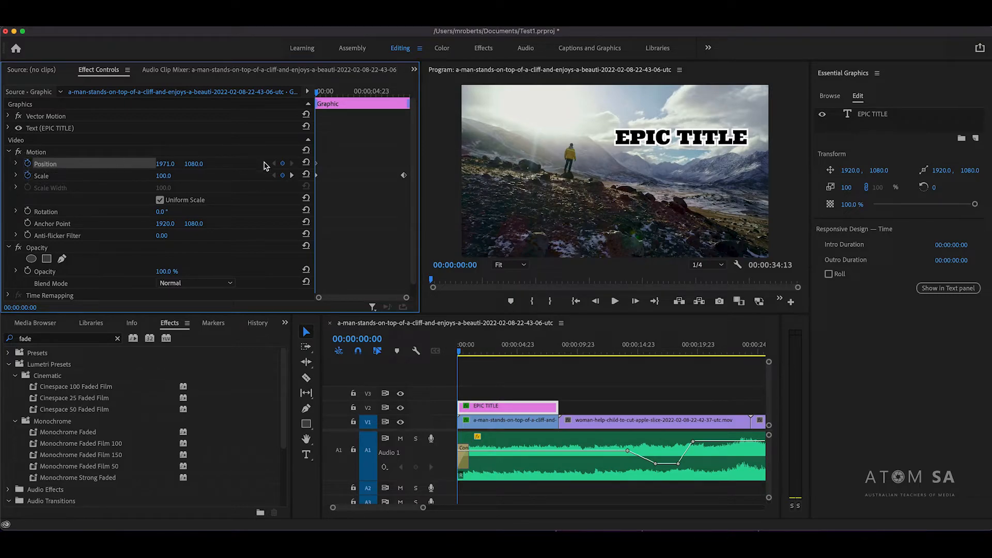
left_click_drag(316, 92, 404, 92)
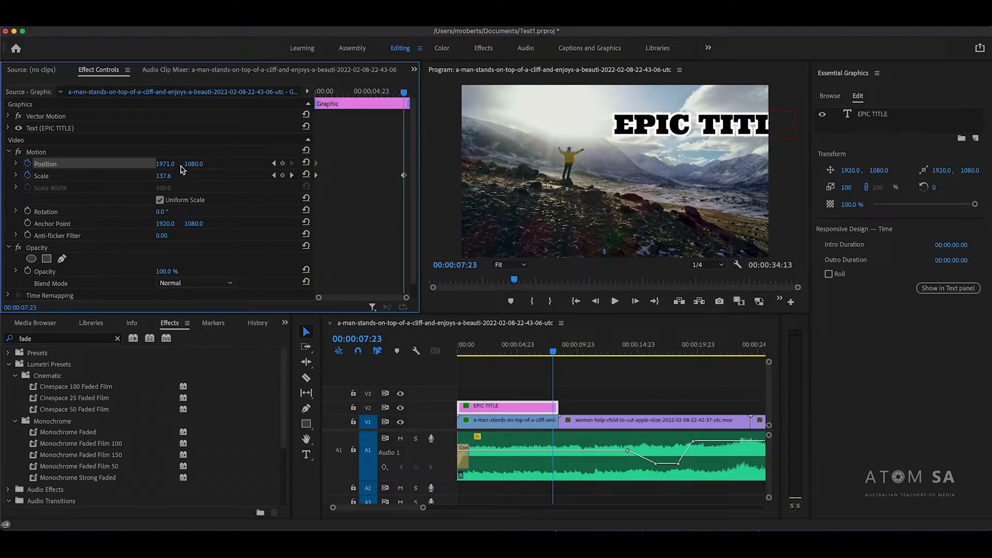
left_click_drag(169, 167, 90, 167)
mouse_move(403, 93)
left_mouse_down()
mouse_move(311, 93)
mouse_move(397, 96)
left_mouse_up()
key("Home")
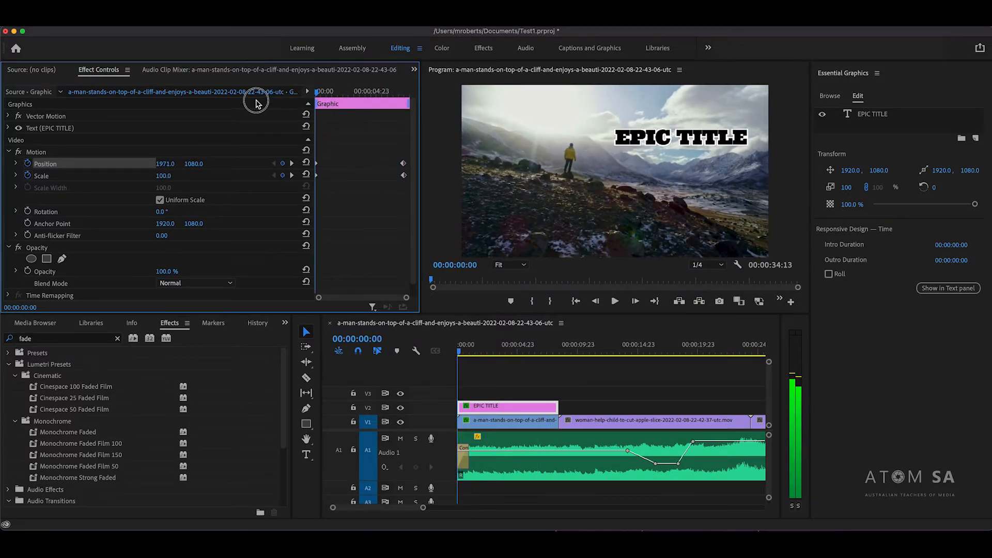
key("space")
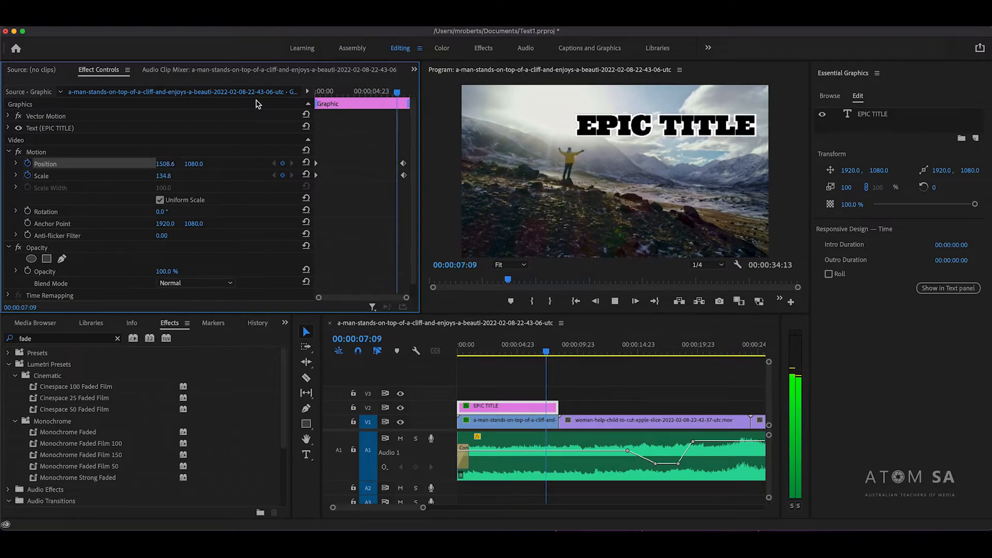
key("space")
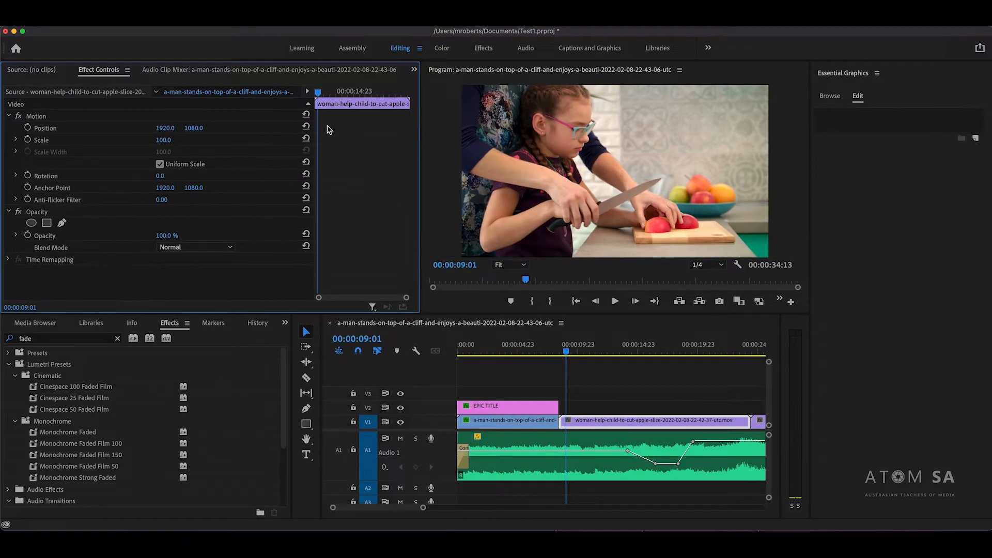
Keyframe the apple-slice clip's Scale from 100 at its first frame to 163 at 00:00:23:11, and play the zoom.
left_click(488, 347)
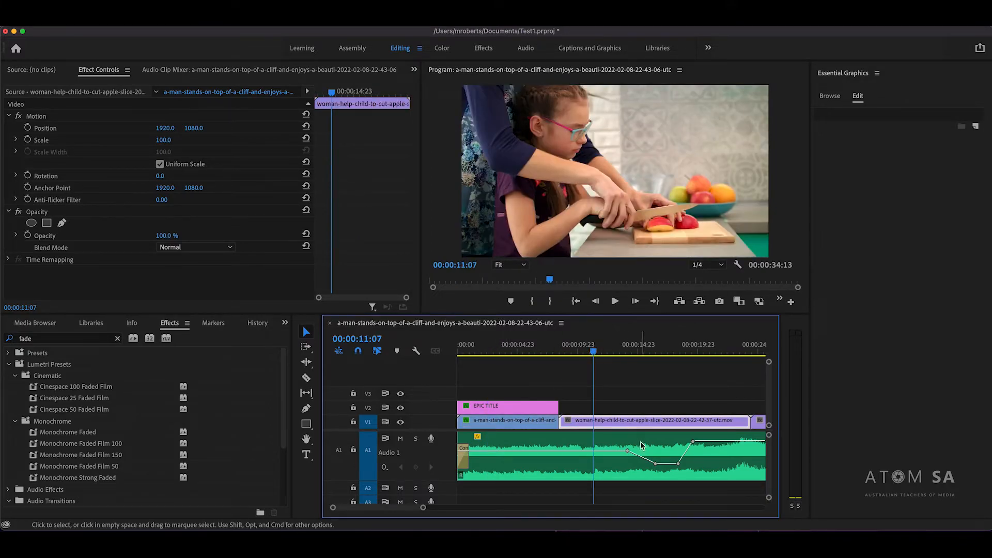
left_click(29, 140)
left_click_drag(331, 139, 319, 143)
left_click_drag(336, 98, 406, 95)
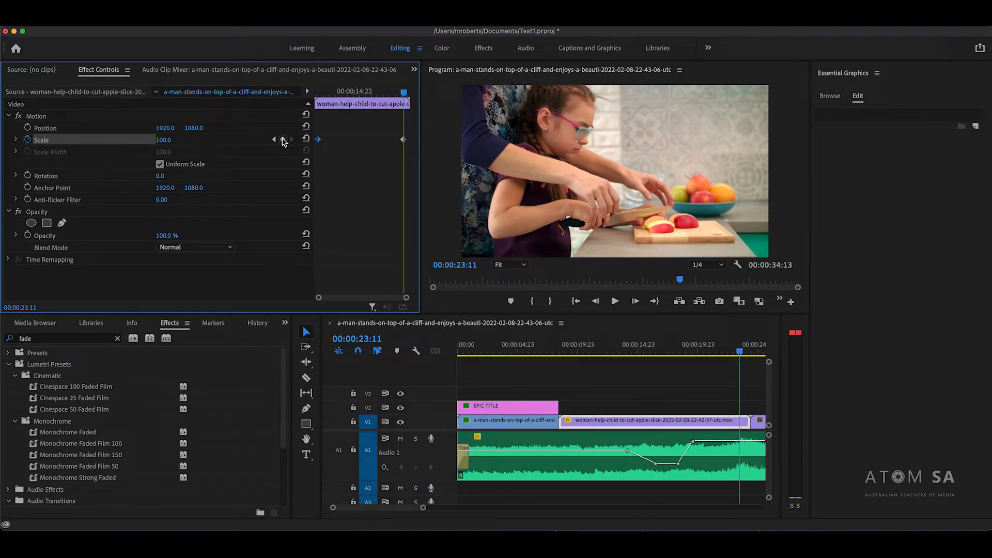
left_click_drag(162, 141, 192, 142)
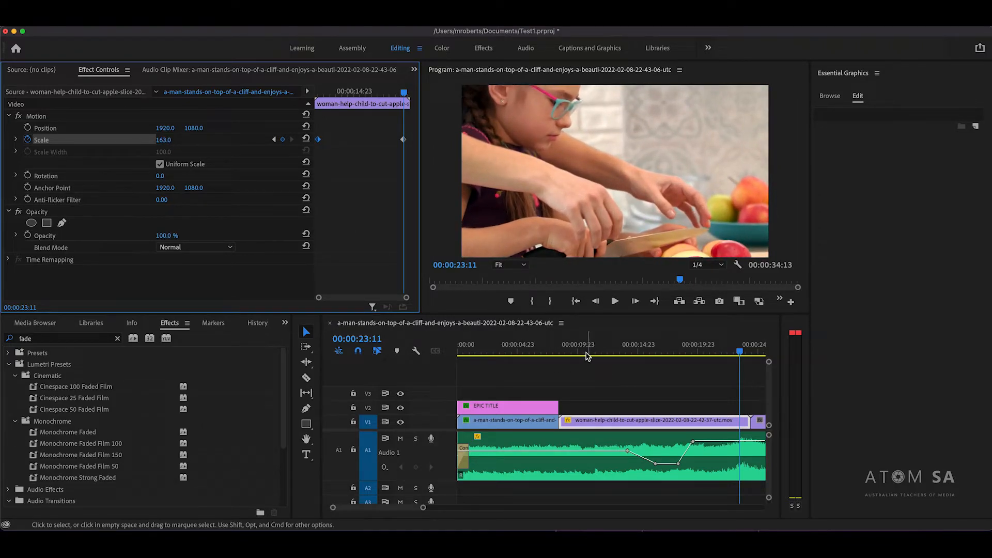
left_click(580, 353)
key("space")
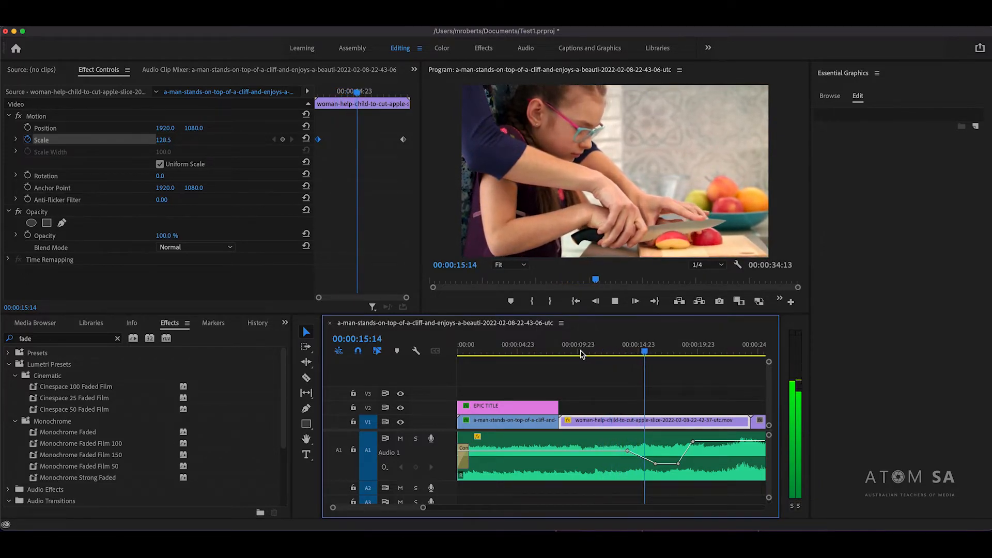
key("space")
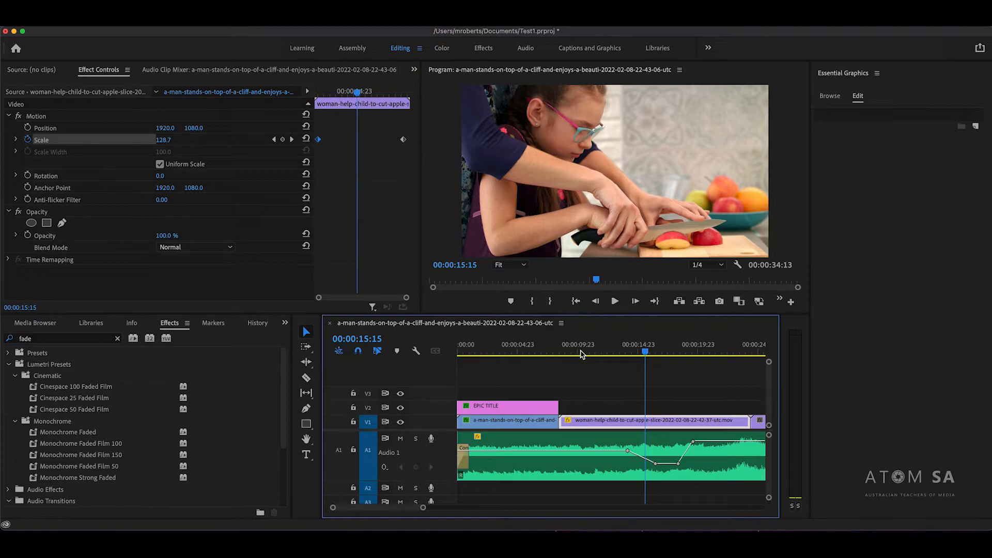
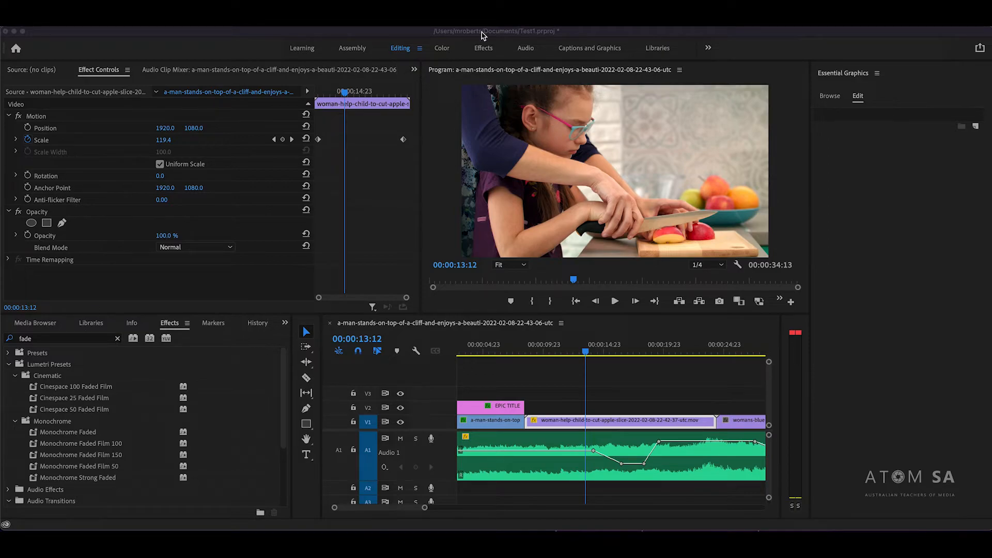
Search the effects for "lumetri col" and apply Lumetri Color to the apple-slice clip.
left_click(434, 54)
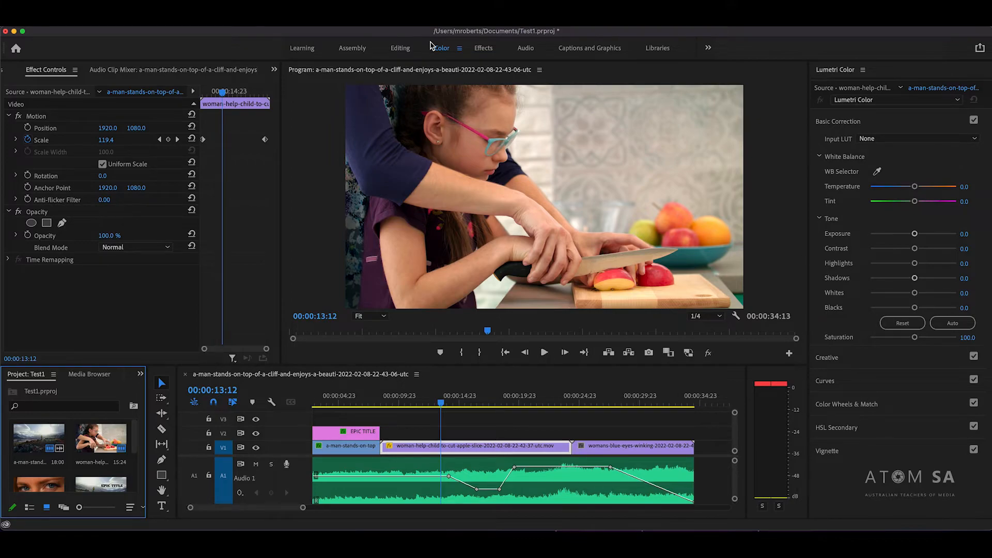
left_click(401, 49)
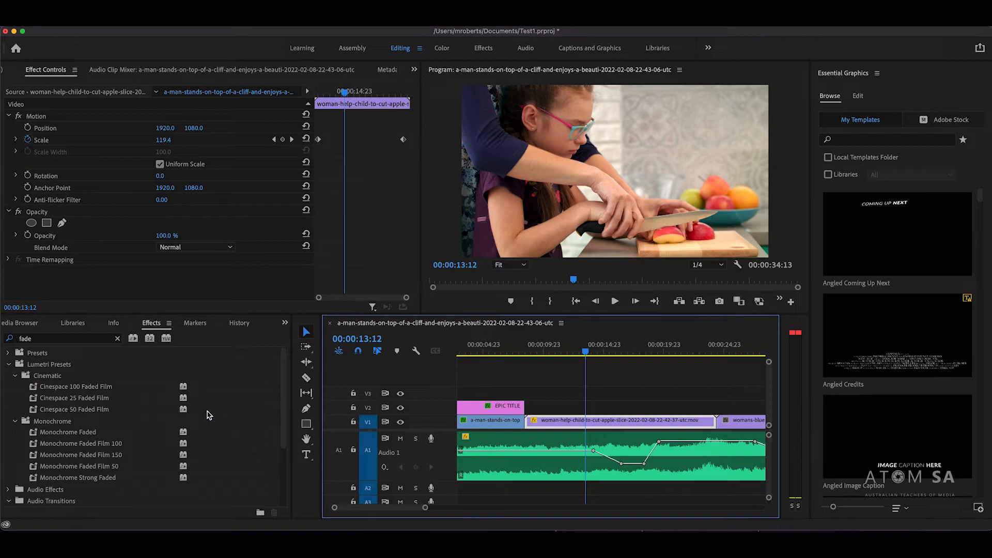
left_click(48, 338)
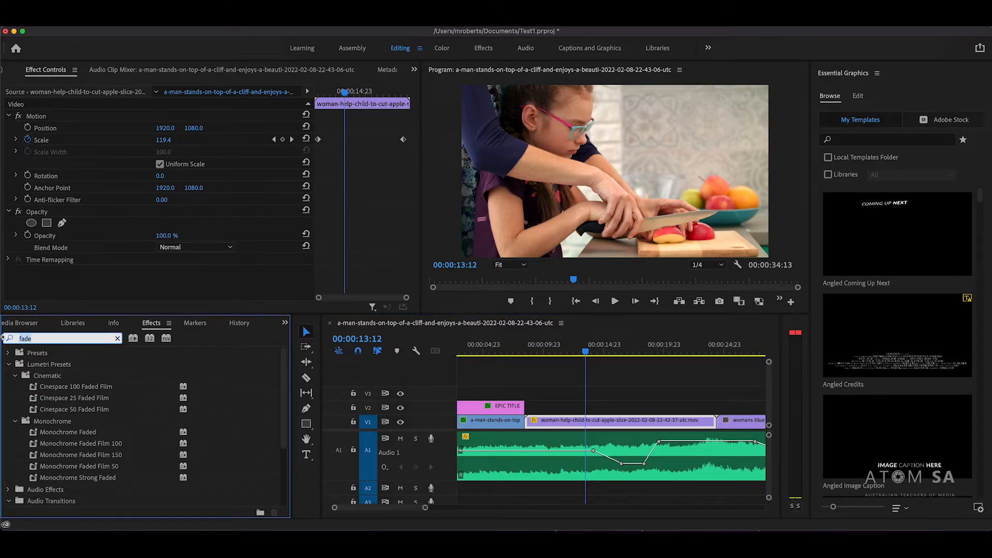
type("lue")
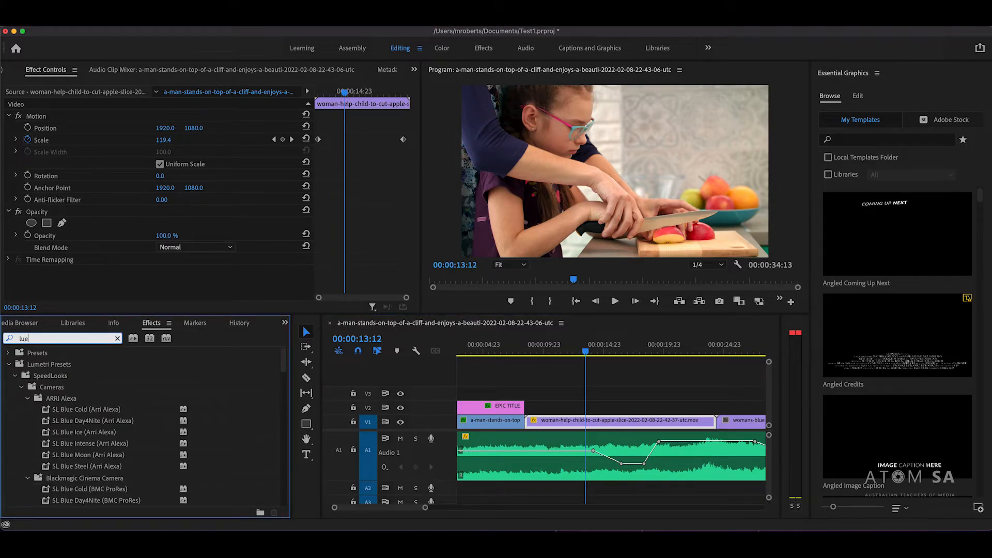
key("BackSpace")
type("met")
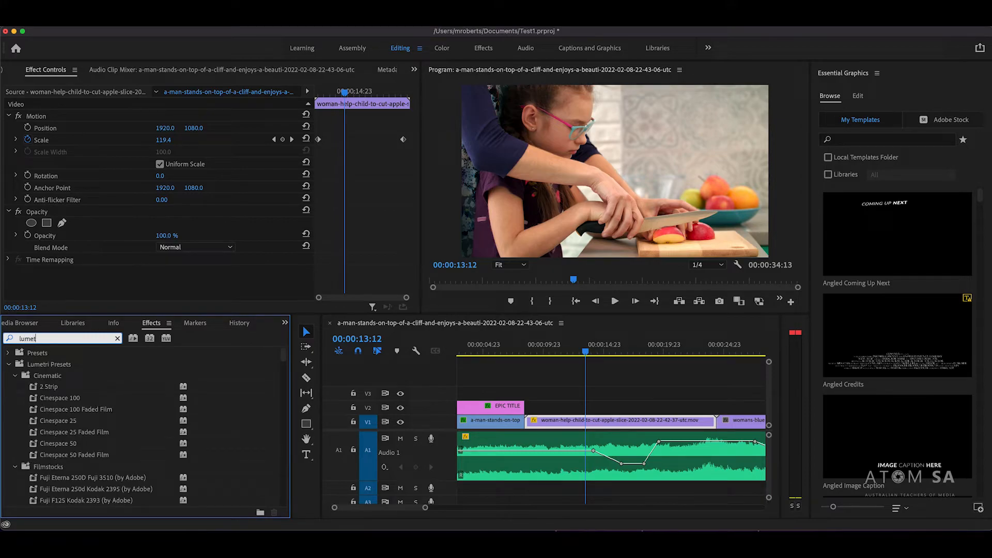
type("ri col")
left_click_drag(32, 425, 589, 430)
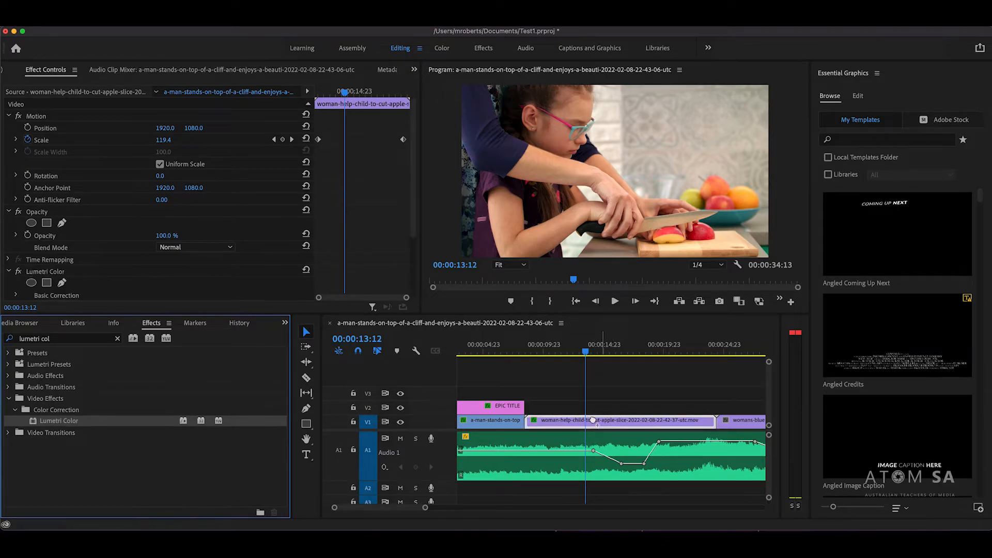
Try a Lumetri white balance temperature of 58 on the apple-slice clip, and delete the effect.
scroll(102, 264, "down", 3)
left_click(16, 216)
left_click_drag(160, 275, 190, 276)
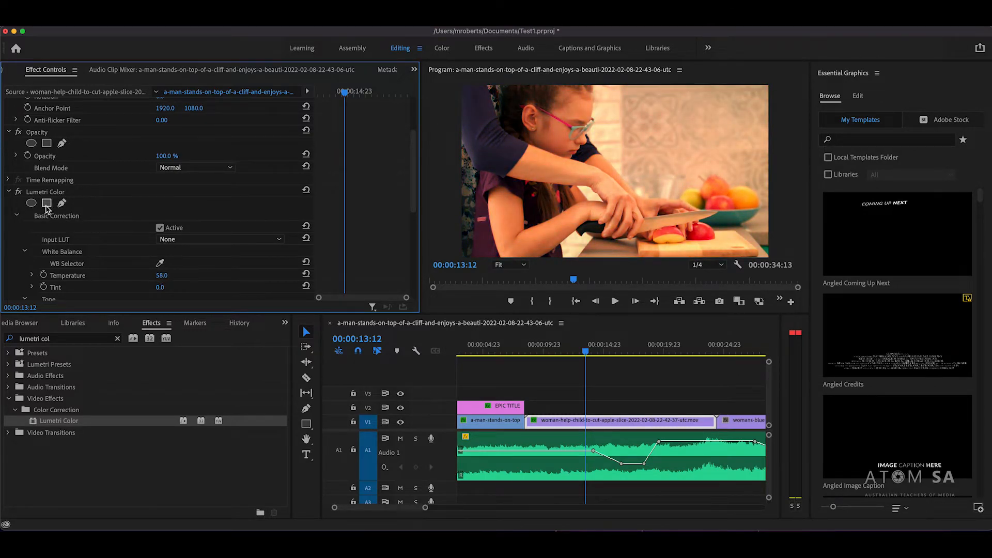
left_click(52, 192)
key("Delete")
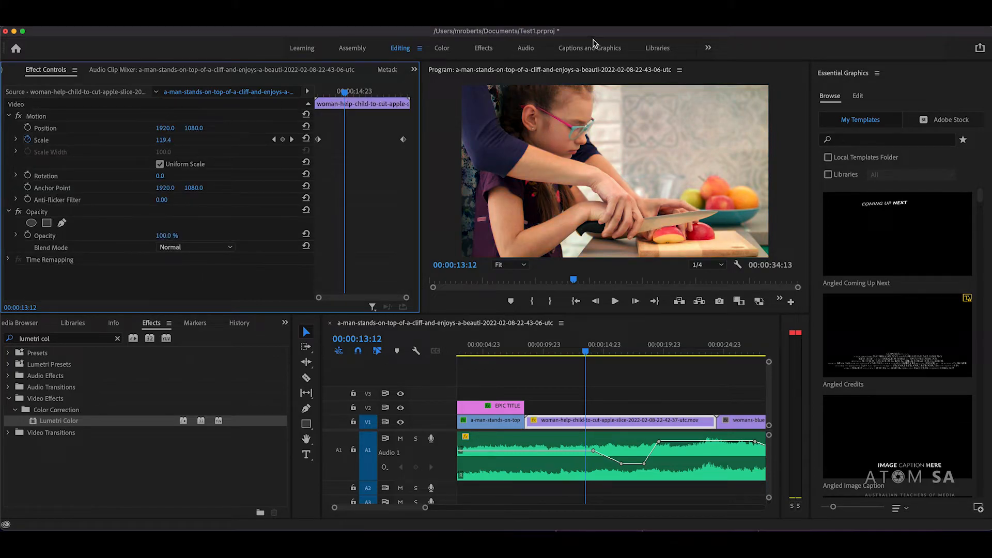
In the Color workspace, set the apple clip's Basic Correction: temperature -52.6, tint -6.6, exposure -0.8, contrast -17.1, highlights 38.2, shadows -68.4, whites 3.9, blacks -18.4, saturation 52.6.
left_click(442, 50)
left_click(476, 450)
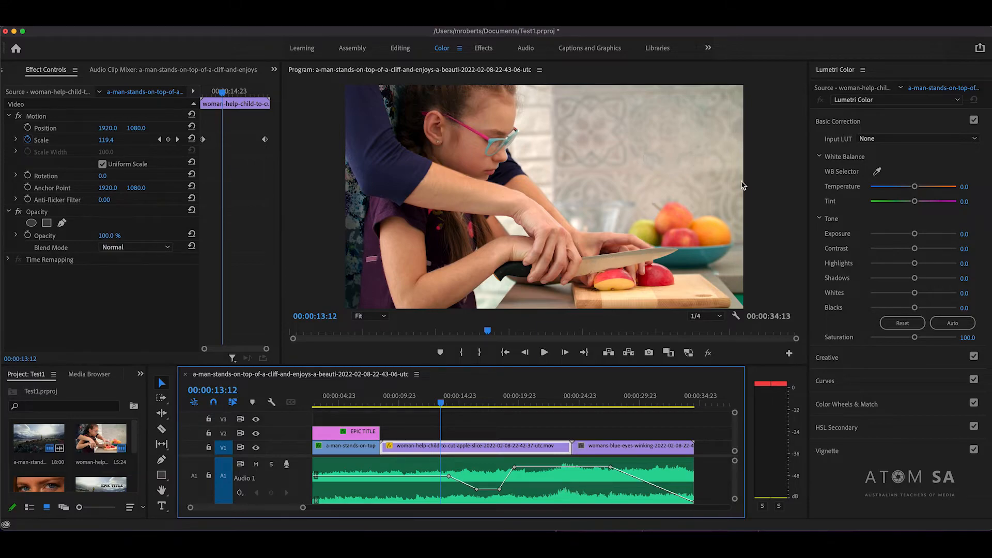
left_click_drag(911, 189, 893, 345)
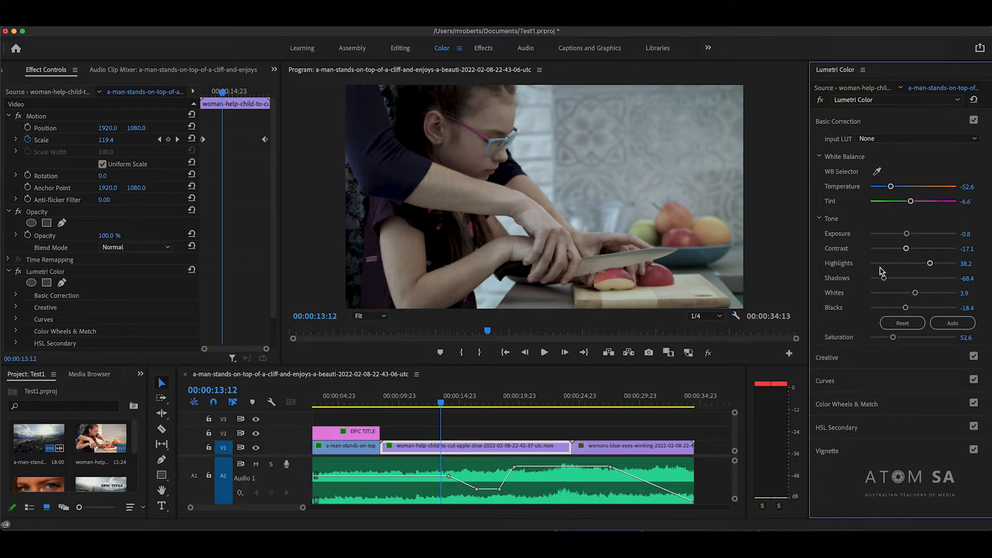
Play the color-corrected apple-slice clip from near its start to 00:00:18:18.
left_click(386, 402)
key("space")
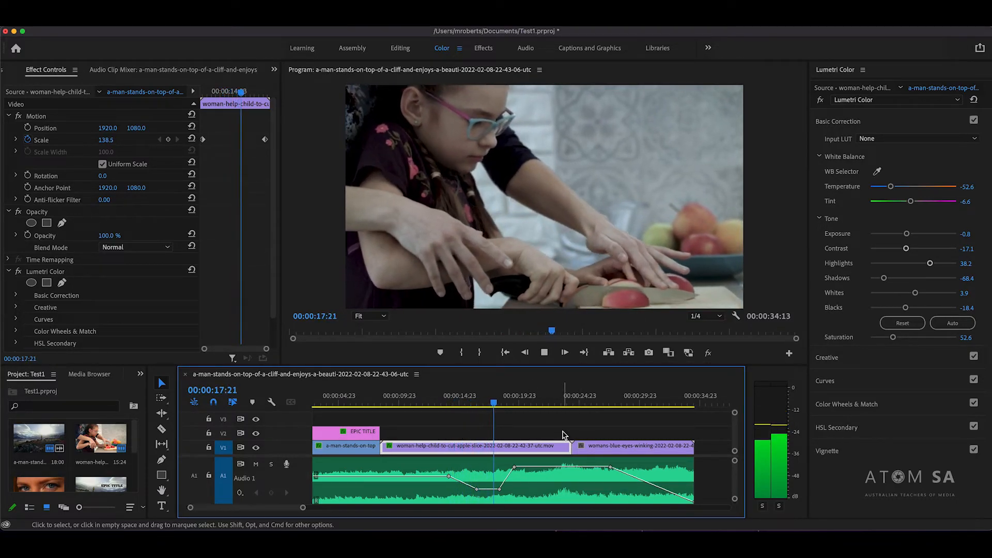
key("space")
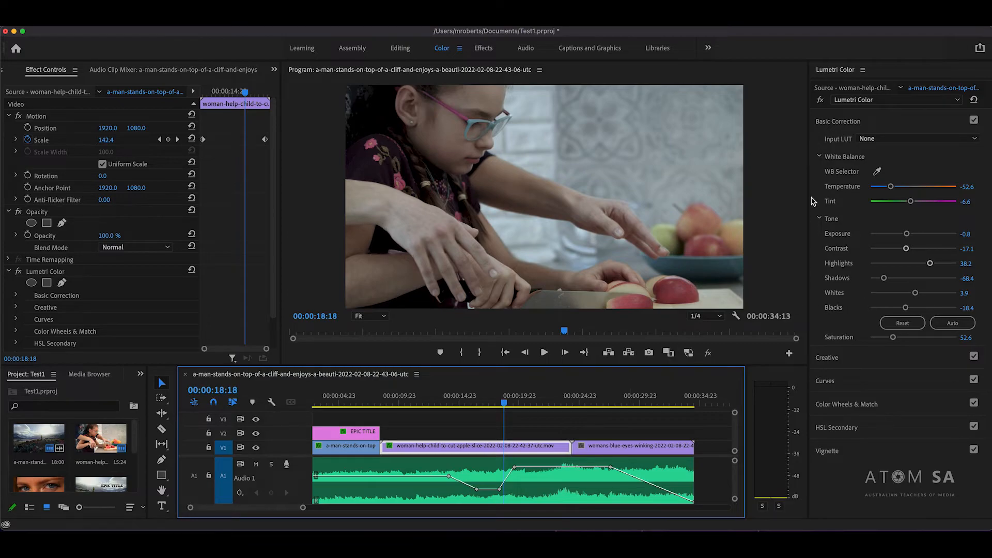
Browse the Creative looks for the apple-slice clip and try Kodak 5205 Fuji 3510 (by Adobe).
left_click(839, 126)
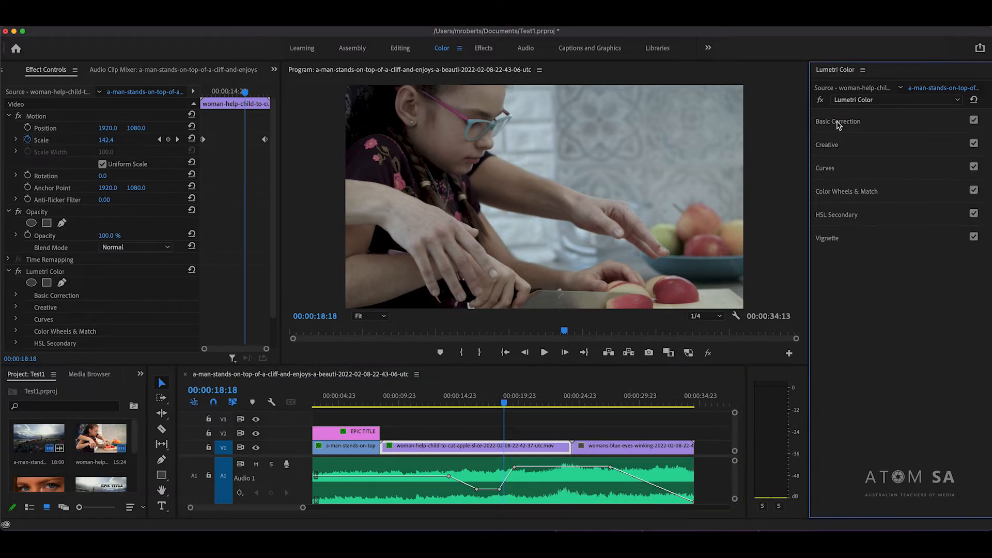
left_click(829, 146)
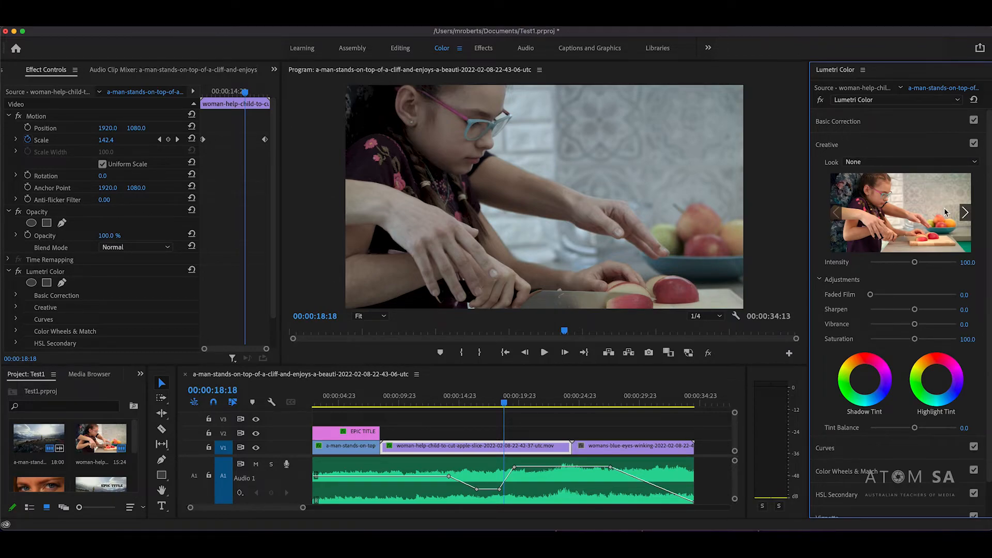
left_click(965, 213)
left_click(965, 213)
left_click(965, 213)
left_click(965, 213)
left_click(965, 213)
left_click(966, 213)
left_click(836, 213)
left_click(897, 211)
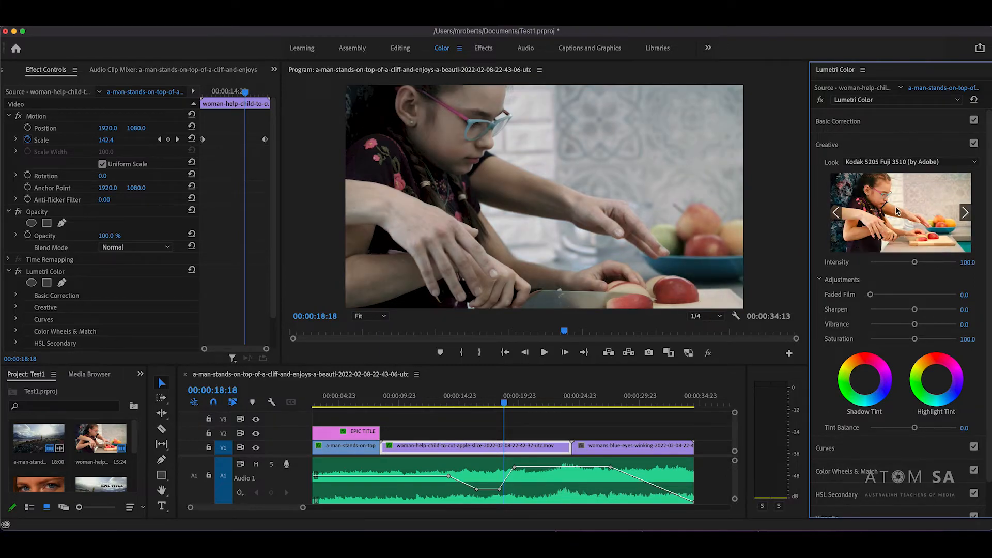
Try further Creative looks on the clip, including Monochrome Fuji ETERNA 250D, Monochrome Kodak 5205 Fuji 3510 and SL BIG.
left_click(965, 213)
left_click(900, 218)
left_click(965, 213)
left_click(900, 222)
left_click(965, 213)
left_click(912, 215)
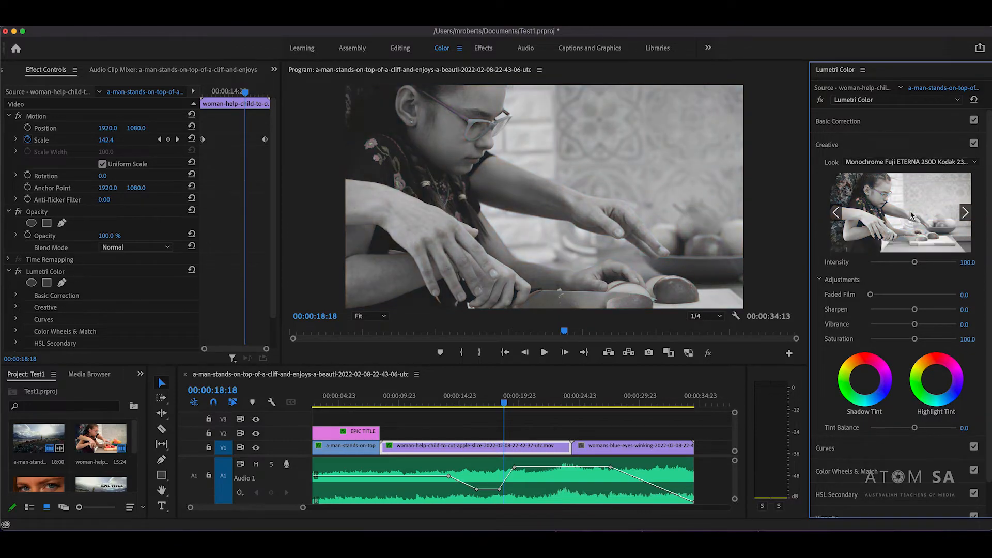
left_click(963, 214)
left_click(951, 208)
left_click(966, 213)
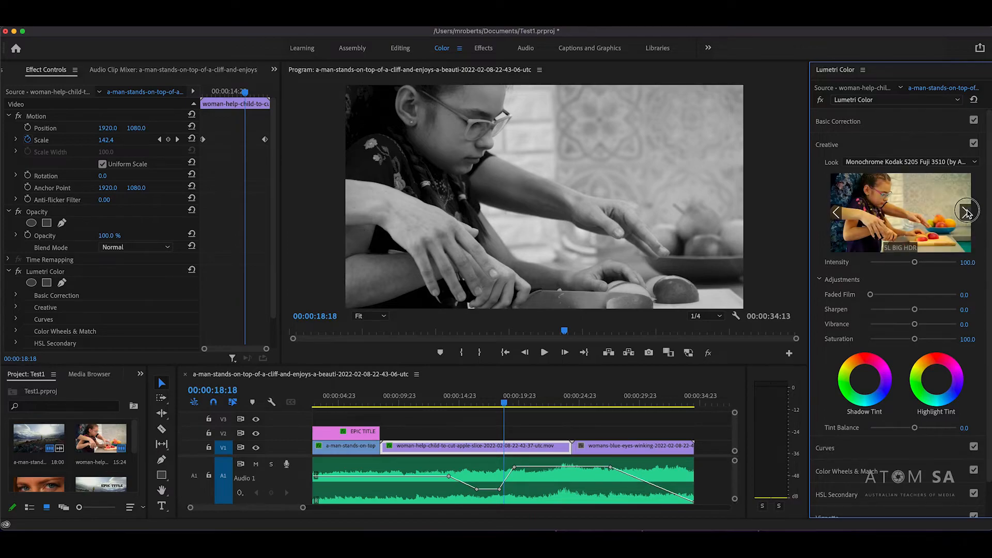
left_click(884, 214)
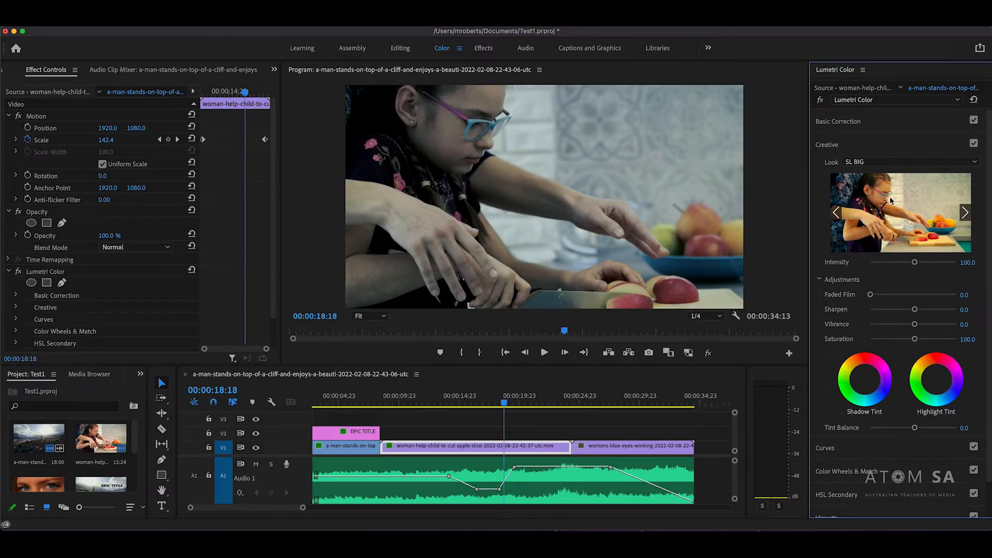
Set the clip's Creative look to SL GOLD ORANGE and check the frame at 00:00:13:05.
left_click(954, 162)
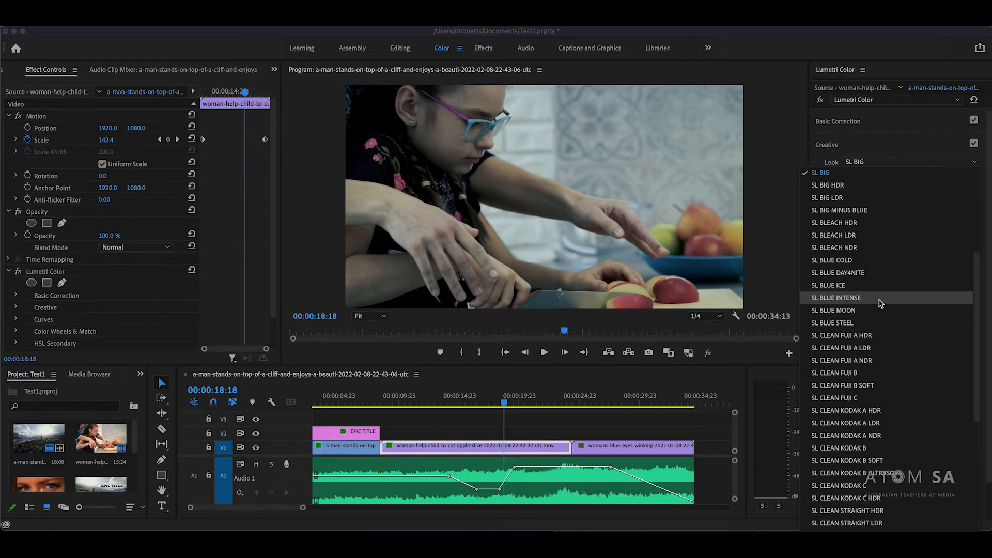
scroll(878, 303, "down", 5)
left_click(837, 313)
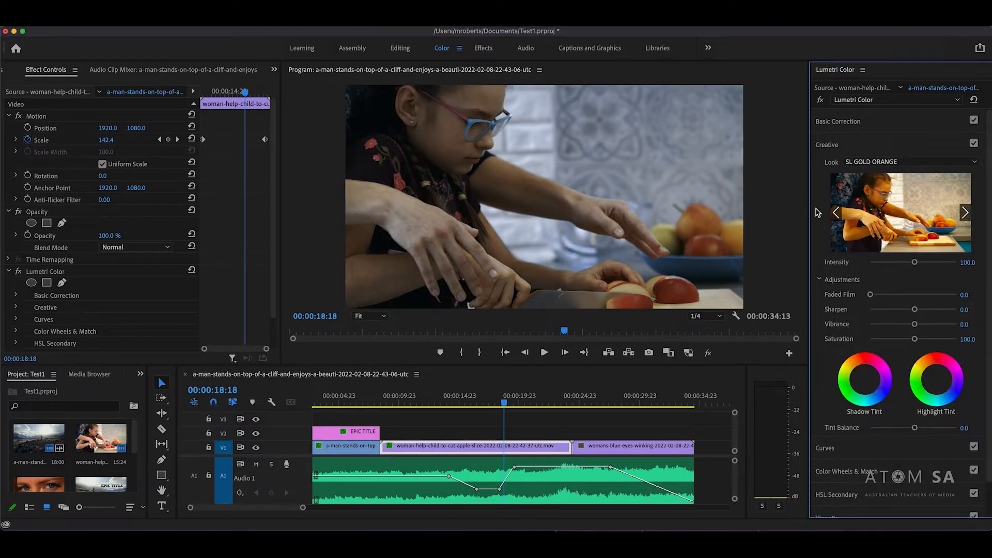
left_click_drag(474, 396, 437, 409)
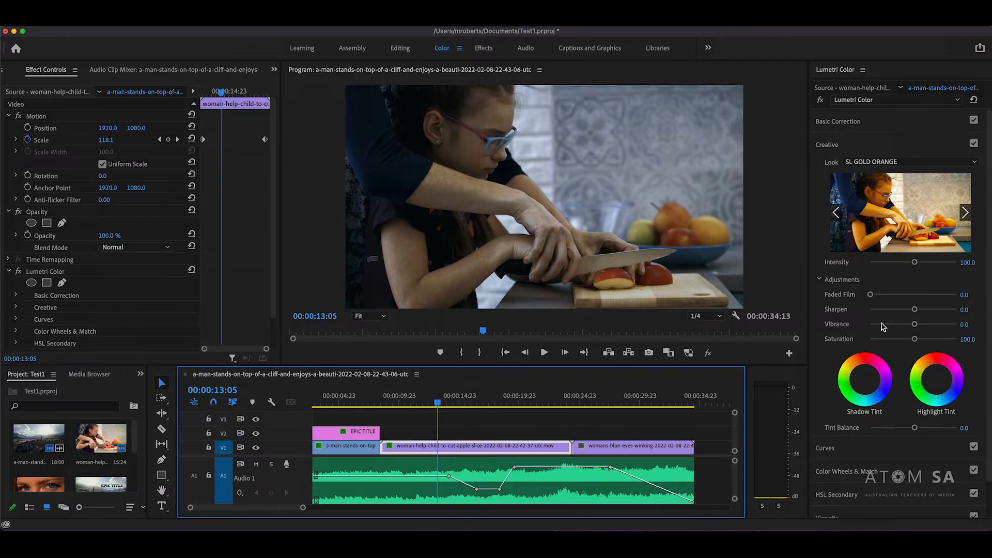
Tint the clip's shadows slightly toward blue-violet and its highlights toward yellow in the Creative adjustments.
scroll(873, 390, "down", 1)
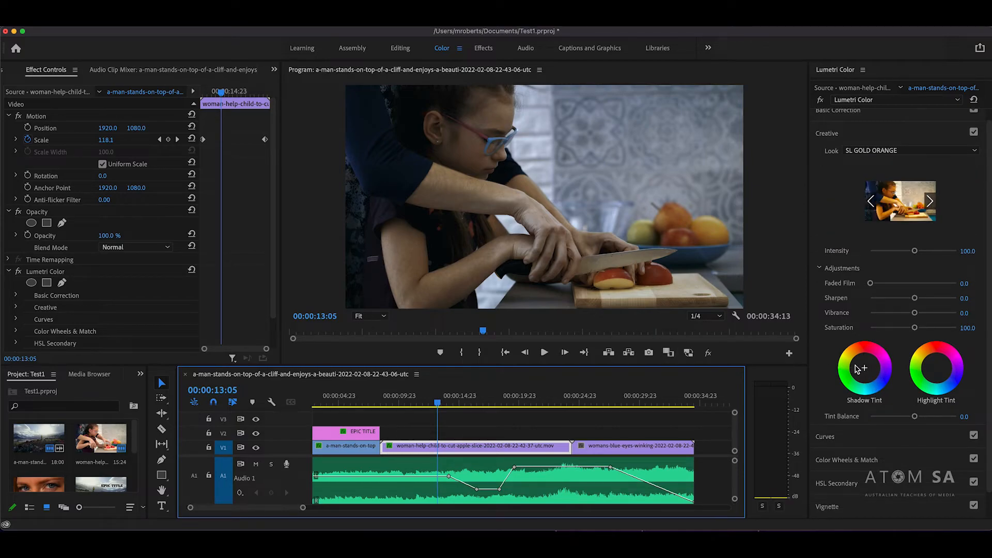
left_click(873, 374)
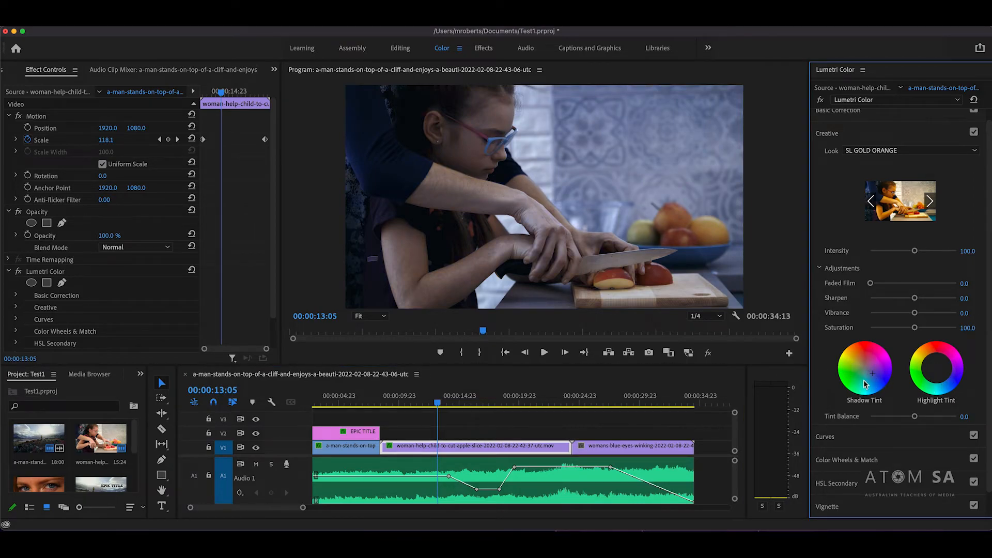
left_click(923, 359)
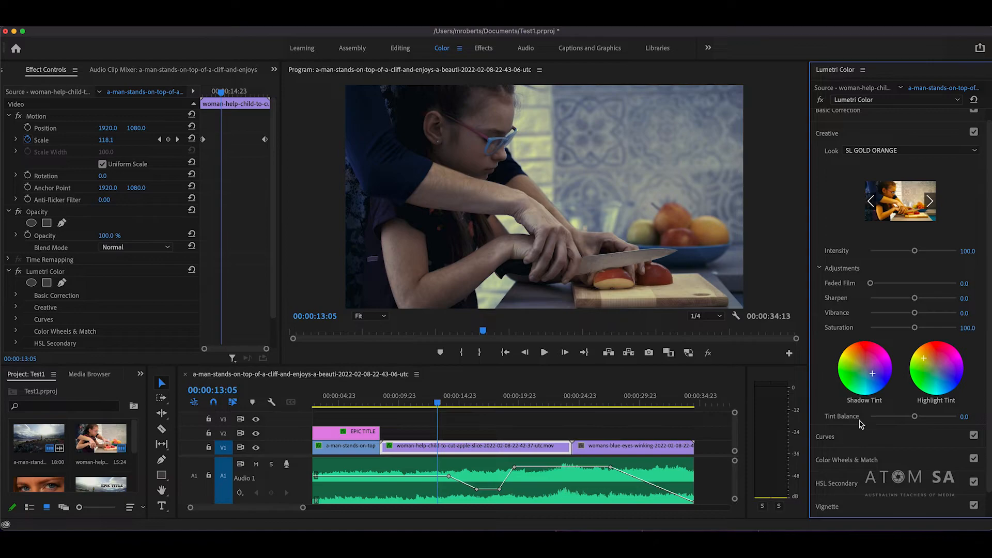
scroll(838, 154, "up", 1)
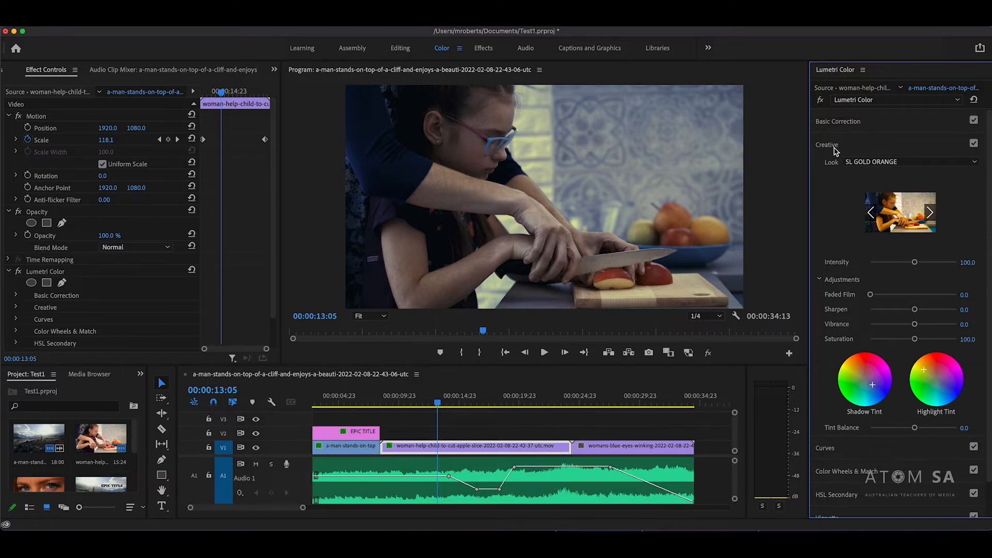
Compare the clip with and without the Creative adjustments, leaving them enabled.
left_click(832, 145)
left_click(973, 144)
left_click(974, 143)
left_click(974, 144)
left_click(974, 143)
left_click(974, 144)
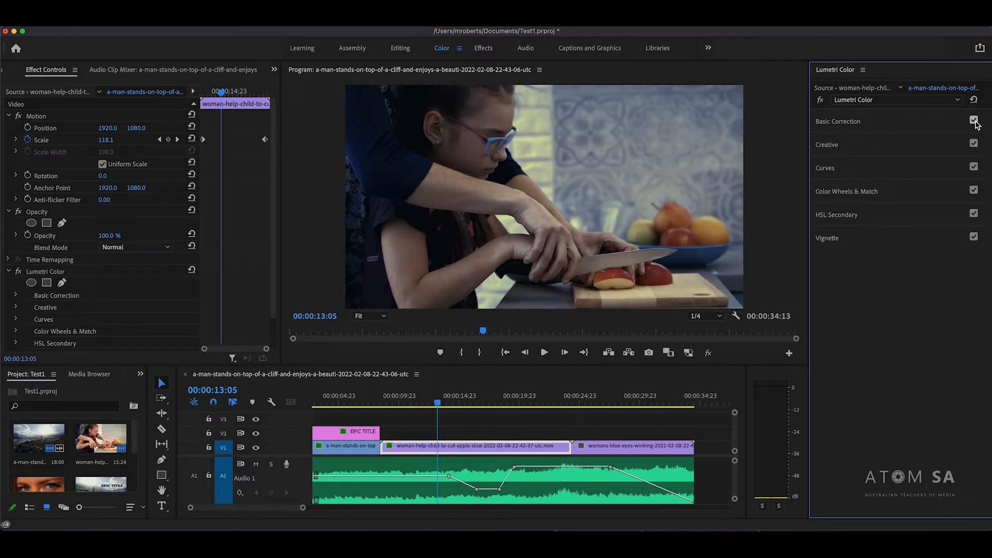
Compare the clip with Basic Correction and Creative both off and on, leave both enabled, and reopen the Creative settings.
left_click(974, 121)
left_click(973, 143)
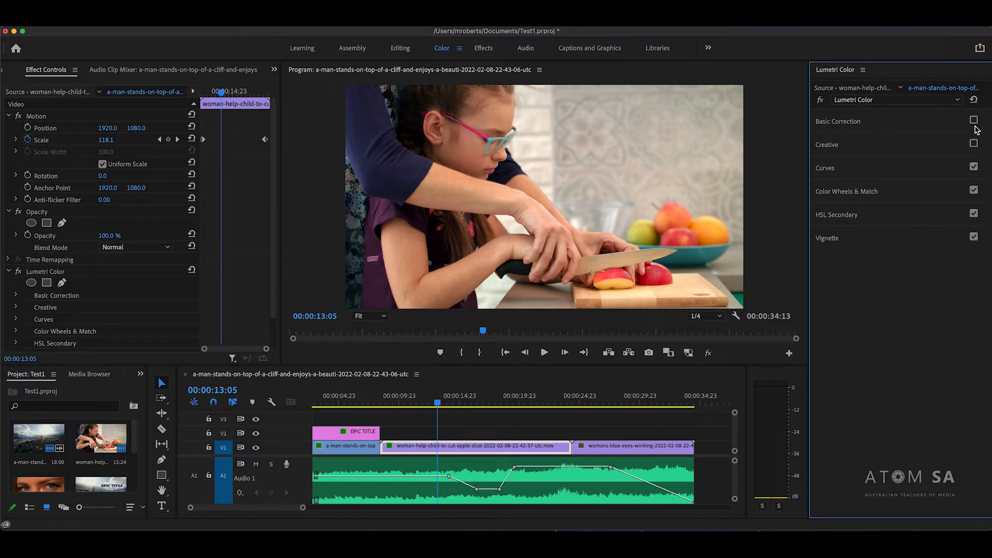
left_click(974, 121)
left_click(974, 144)
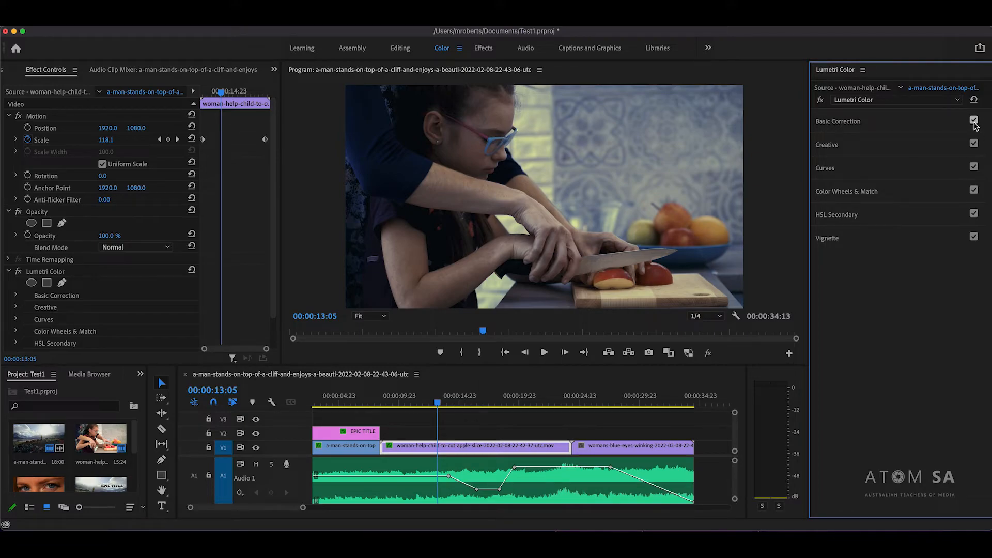
left_click(974, 122)
left_click(974, 145)
left_click(974, 145)
left_click(974, 120)
left_click(850, 147)
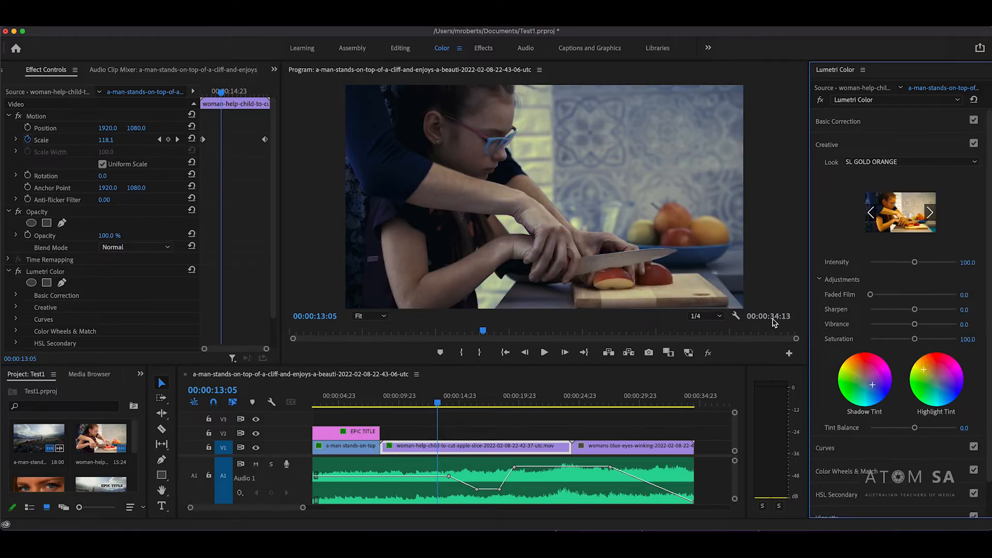
Set the clip's Creative saturation to 200 and disable Basic Correction.
left_click_drag(915, 339, 956, 339)
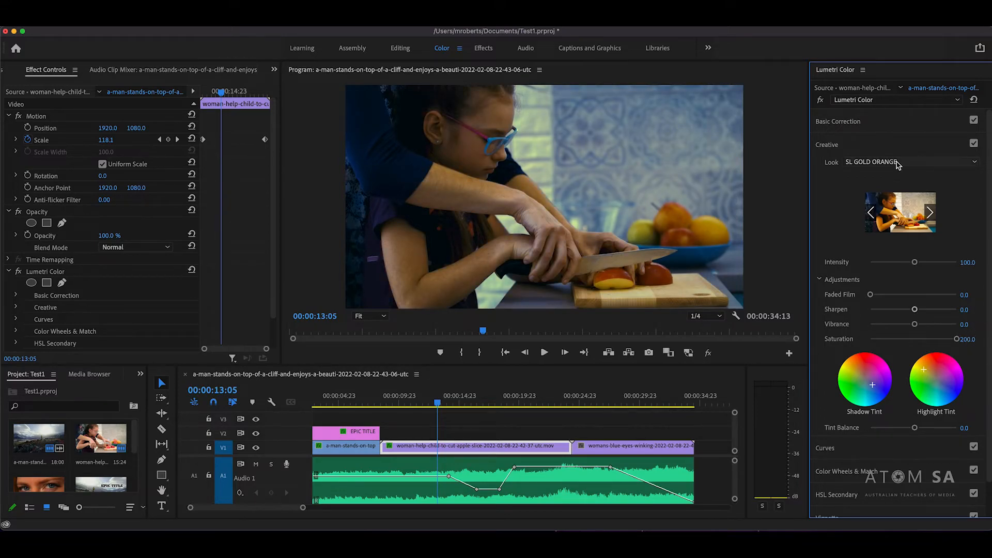
left_click(853, 121)
left_click(973, 120)
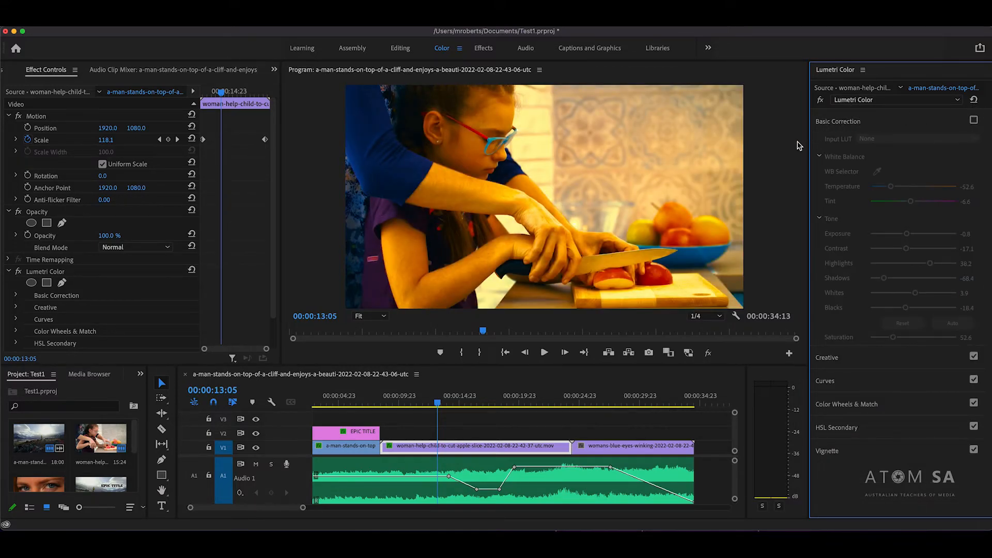
Set the clip's Creative adjustments to Vibrance 100, Sharpen -100 and Faded Film 100.
left_click(824, 123)
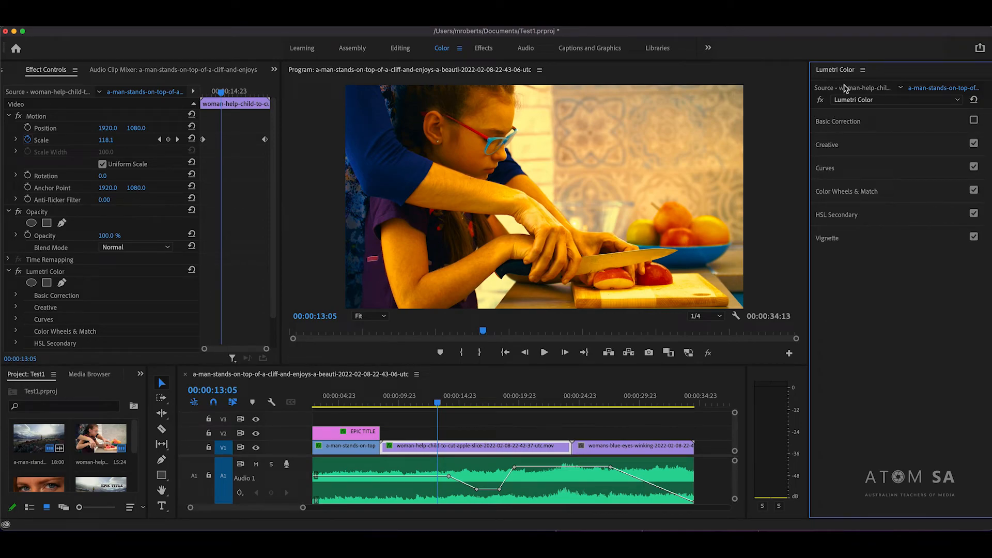
left_click(833, 146)
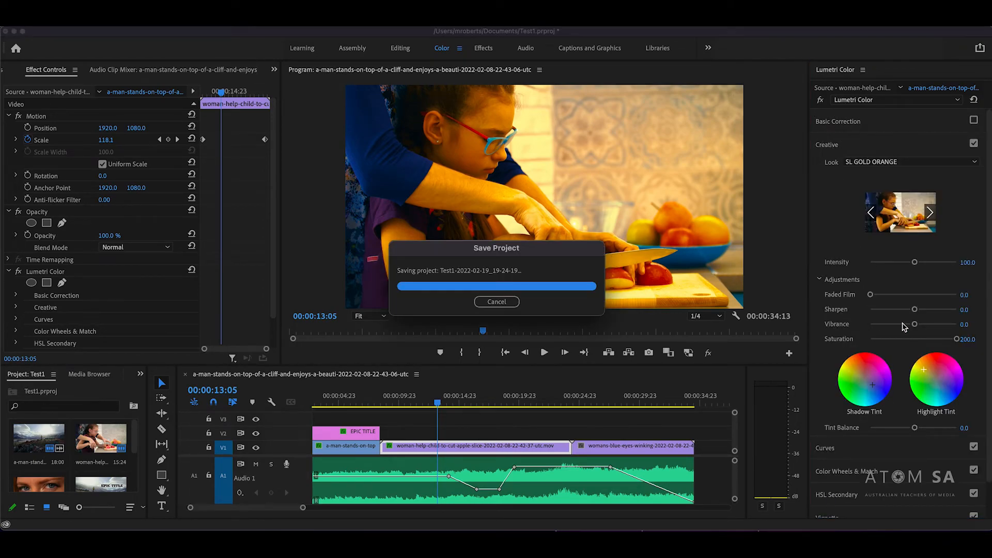
left_click_drag(915, 324, 808, 310)
left_click_drag(870, 294, 966, 295)
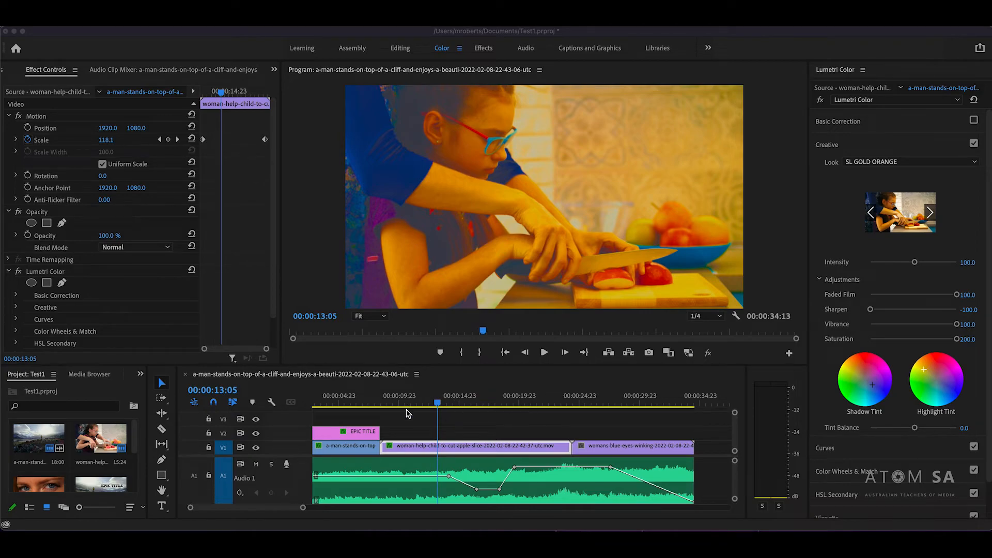
Place a copy of the womans-blue-eyes clip on V1 at about 00:01:41, far beyond the end of the edit.
scroll(408, 413, "left", 3)
left_click(459, 419)
key("minus")
key("minus")
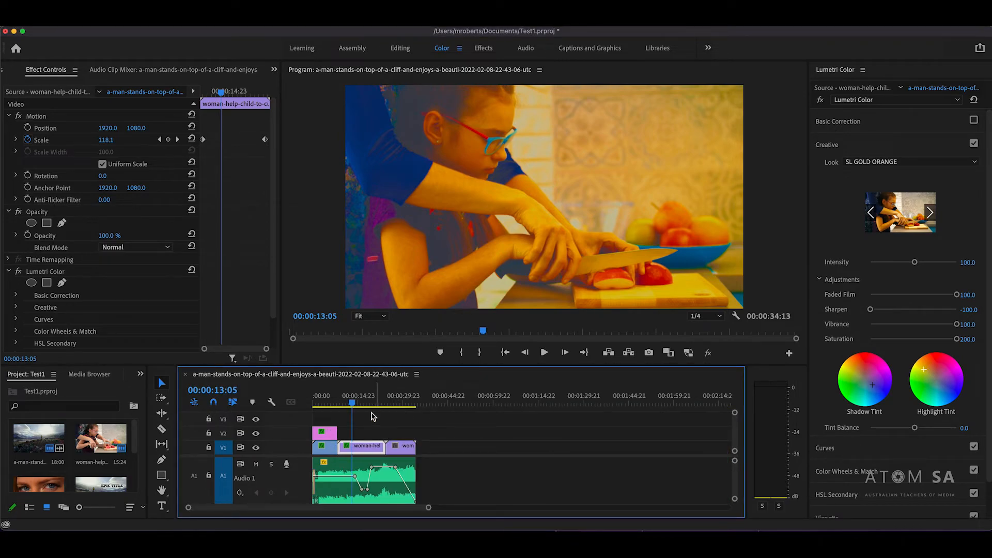
left_click_drag(381, 399, 351, 402)
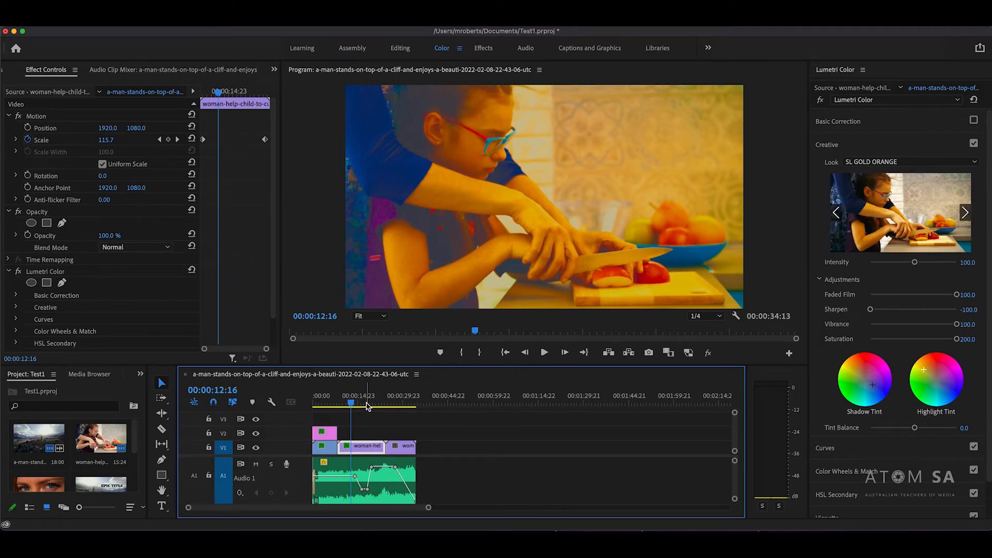
left_click_drag(366, 406, 513, 404)
key("super+v")
left_click_drag(513, 446, 625, 447)
left_click(620, 396)
left_click_drag(620, 396, 579, 392)
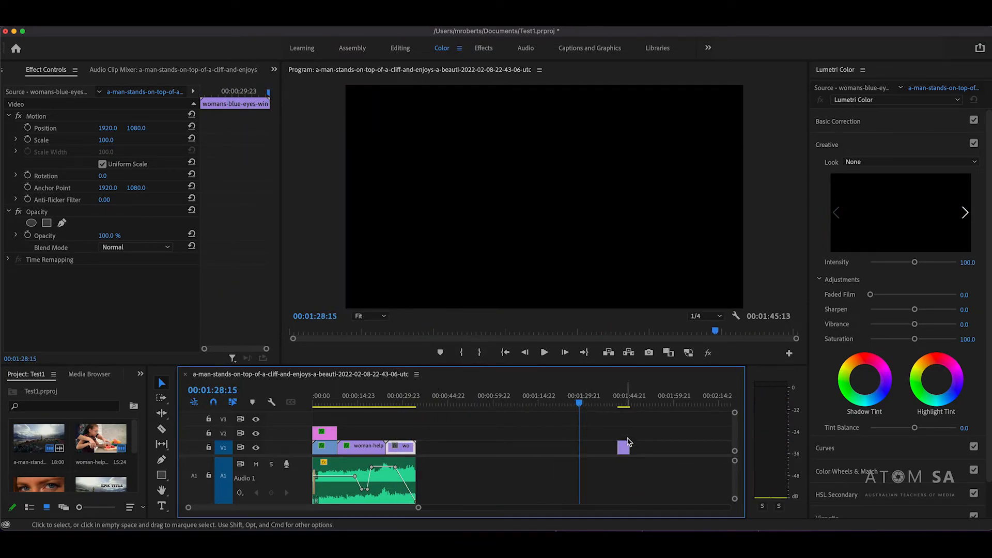
Delete the stray womans-blue-eyes clip near 00:01:41 and check the rest of the timeline for leftover clips.
left_click_drag(406, 402, 617, 405)
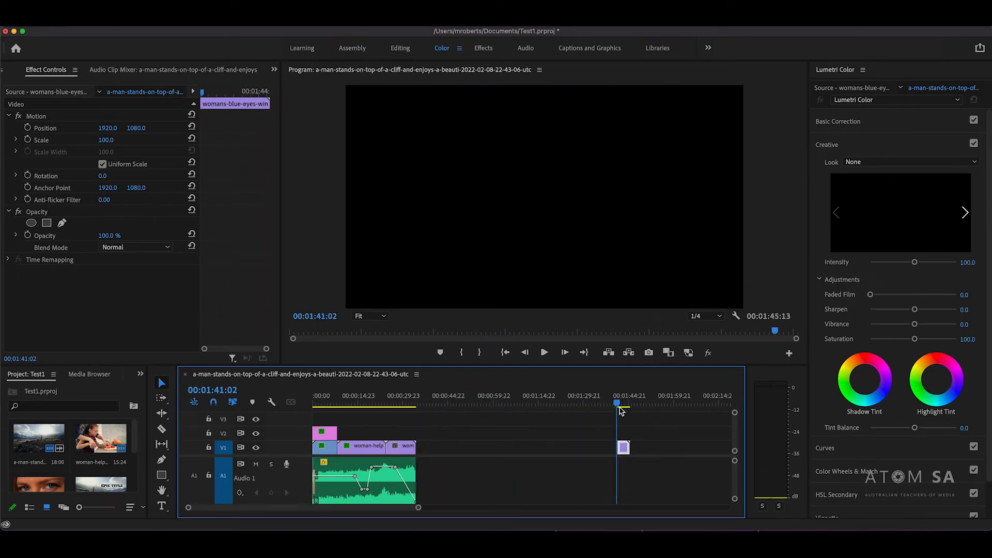
key("Delete")
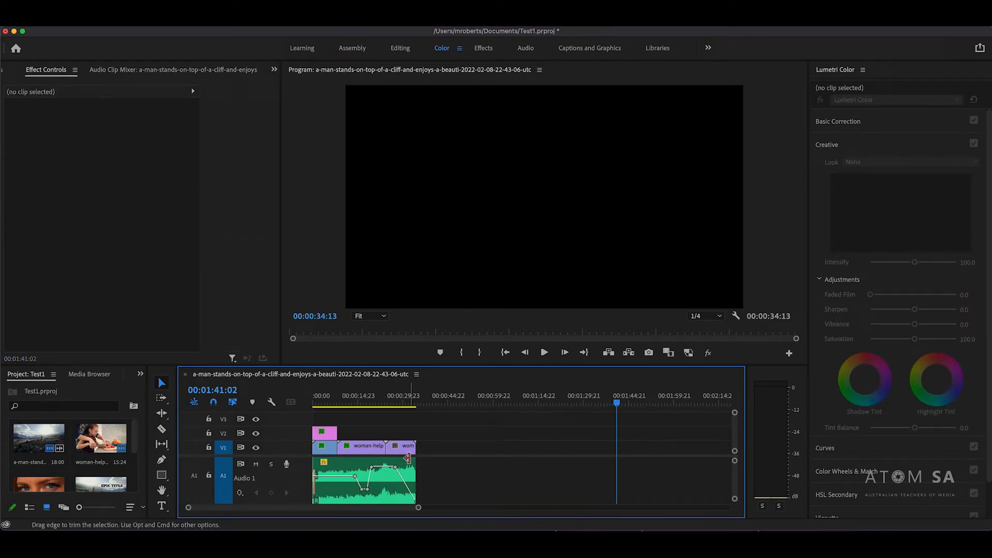
key("minus")
key("minus")
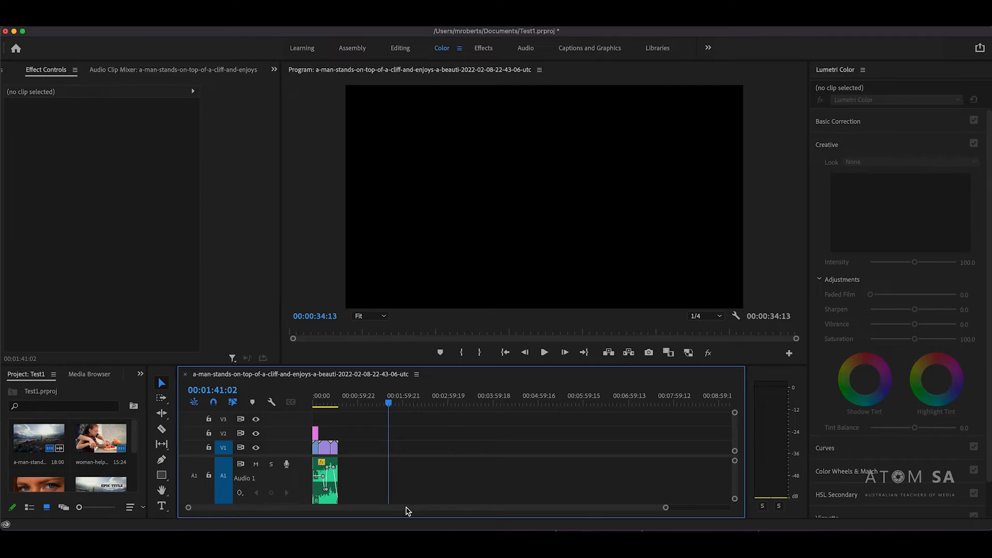
Remove the Lumetri Color effect from the woman-help-child clip, with the playhead at 00:00:10:14.
left_click(322, 402)
key("equal")
key("equal")
key("equal")
key("equal")
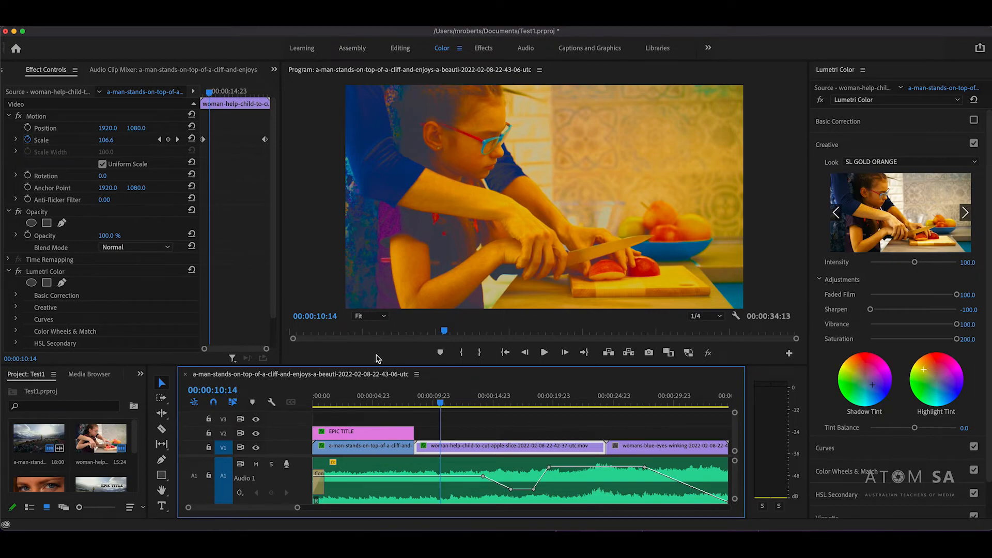
left_click(62, 273)
key("Delete")
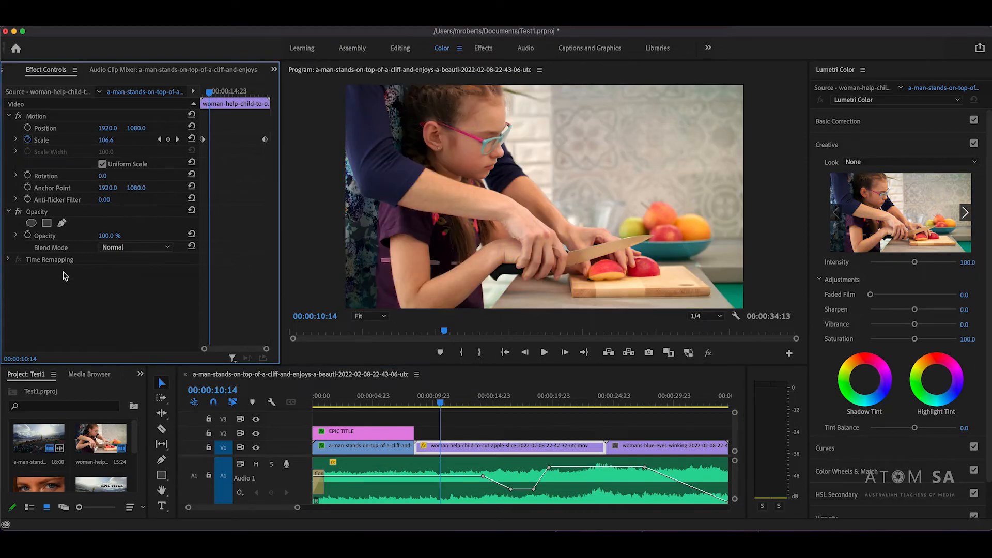
Play the sequence from 00:00:17:07 and return the playhead to 00:00:02:21.
left_click_drag(359, 402, 524, 383)
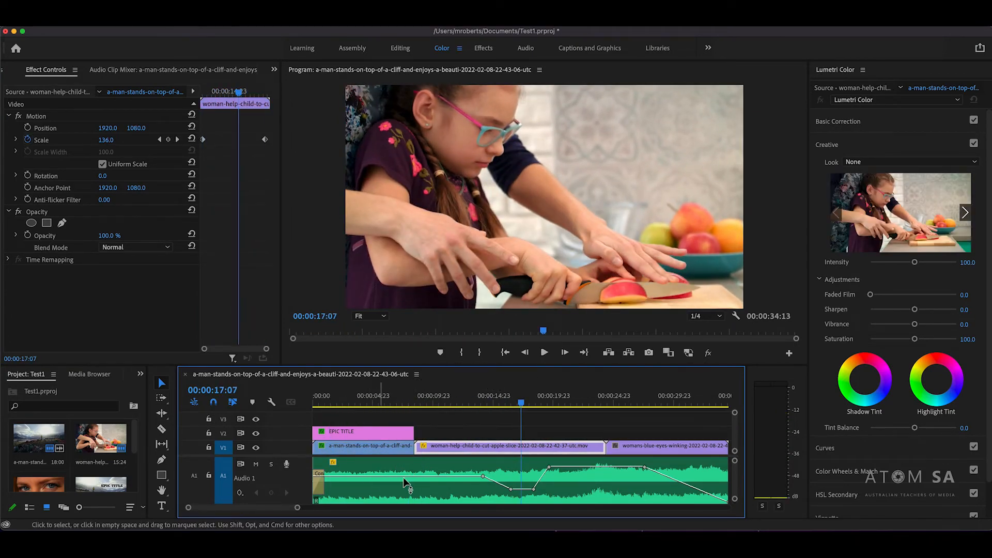
key("space")
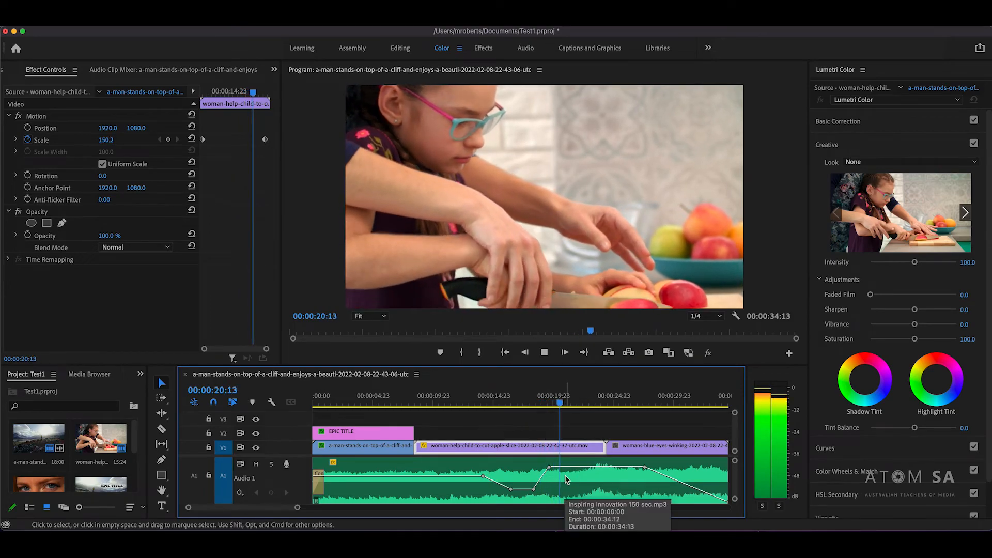
scroll(650, 439, "right", 3)
left_click_drag(571, 398, 263, 385)
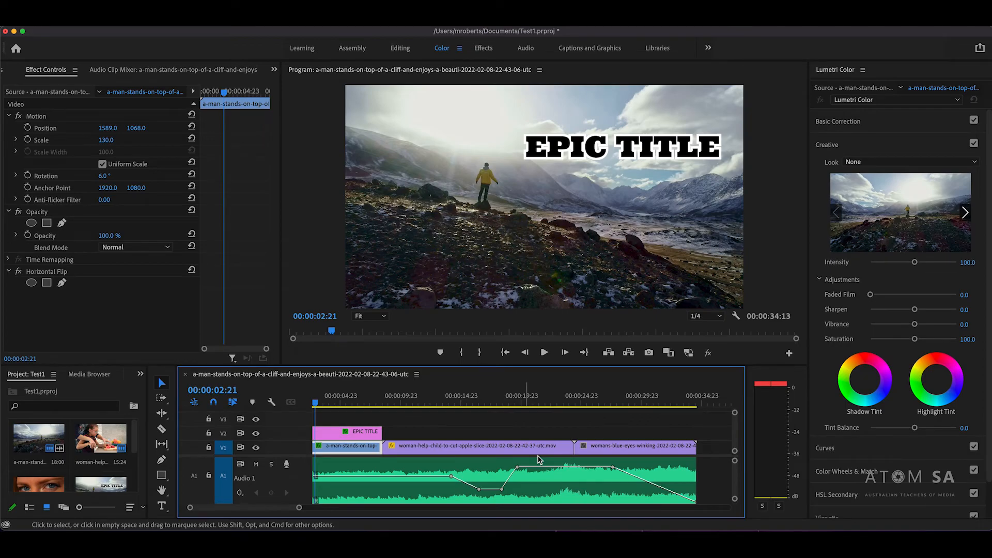
Enlarge the timeline area to show more audio tracks and place the playhead at 00:00:07:11.
key("minus")
left_click_drag(382, 365, 383, 305)
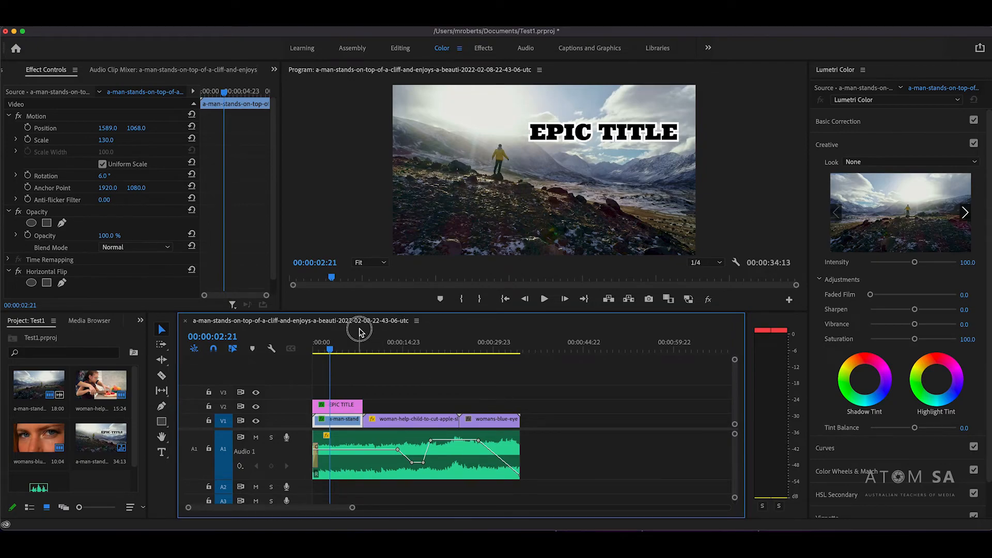
left_click(357, 350)
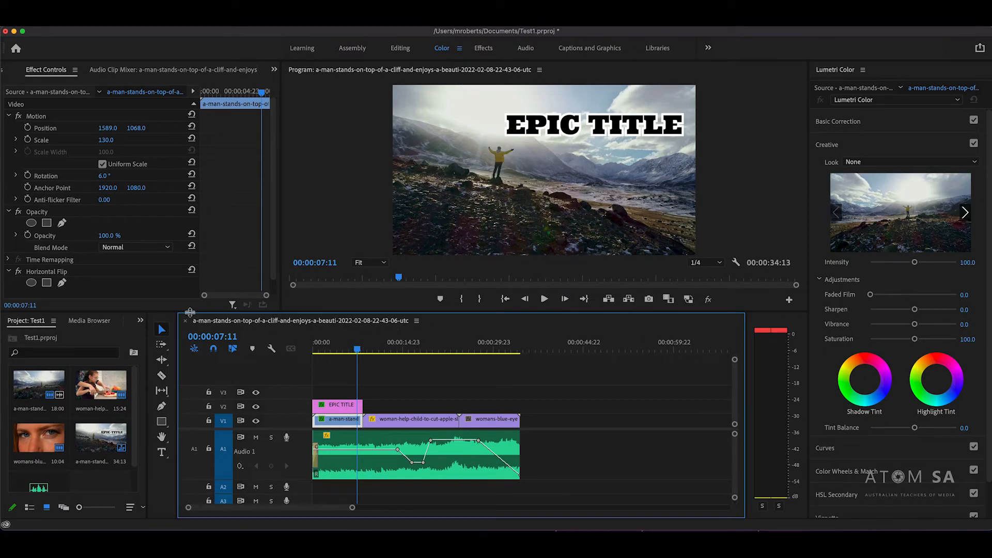
Make the timeline the active area, with the playhead at 00:00:09:09.
left_click(321, 227)
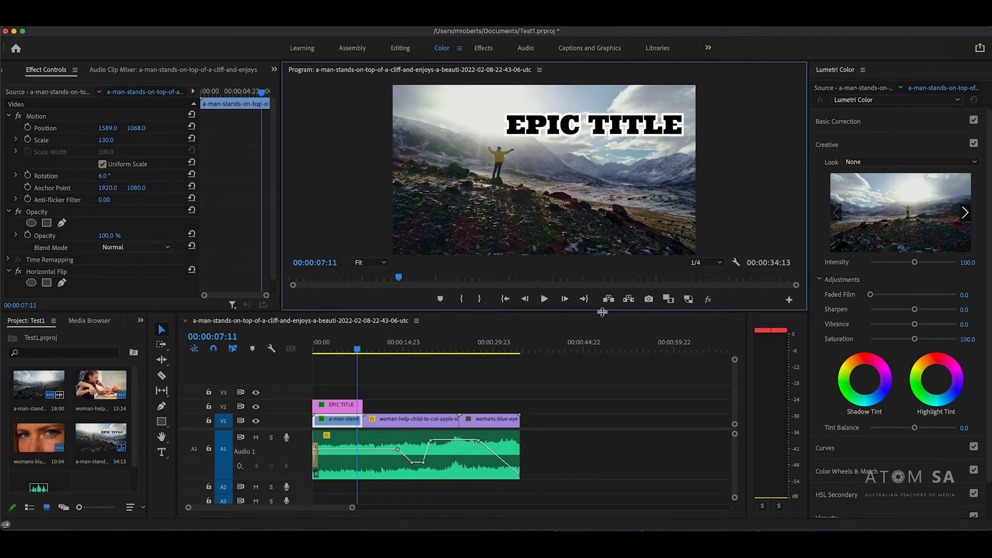
left_click(513, 333)
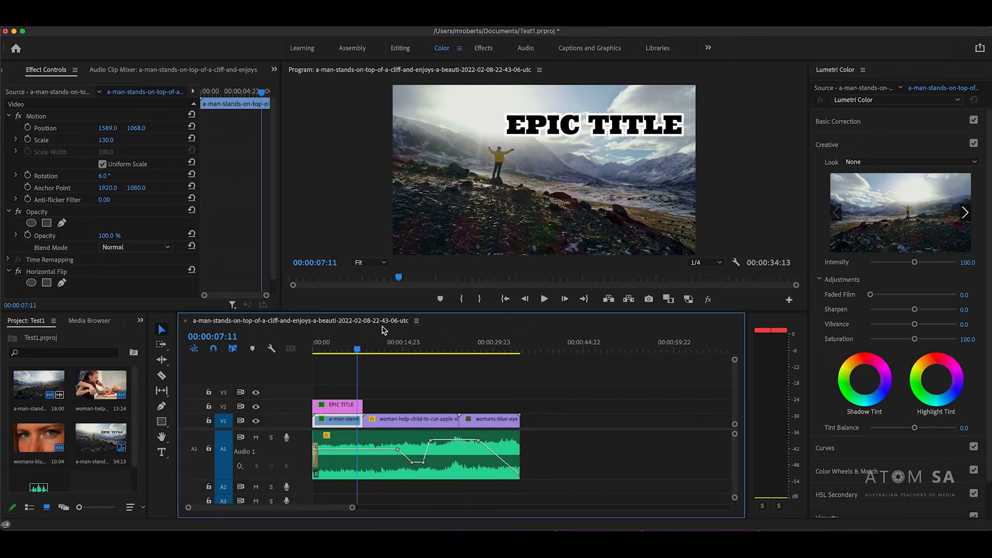
left_click(139, 331)
left_click(160, 294)
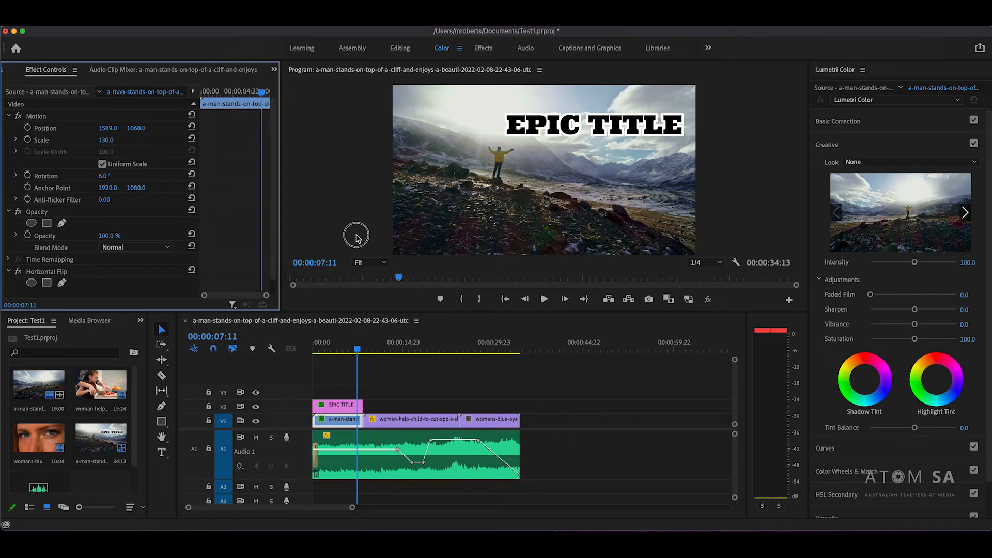
left_click(369, 346)
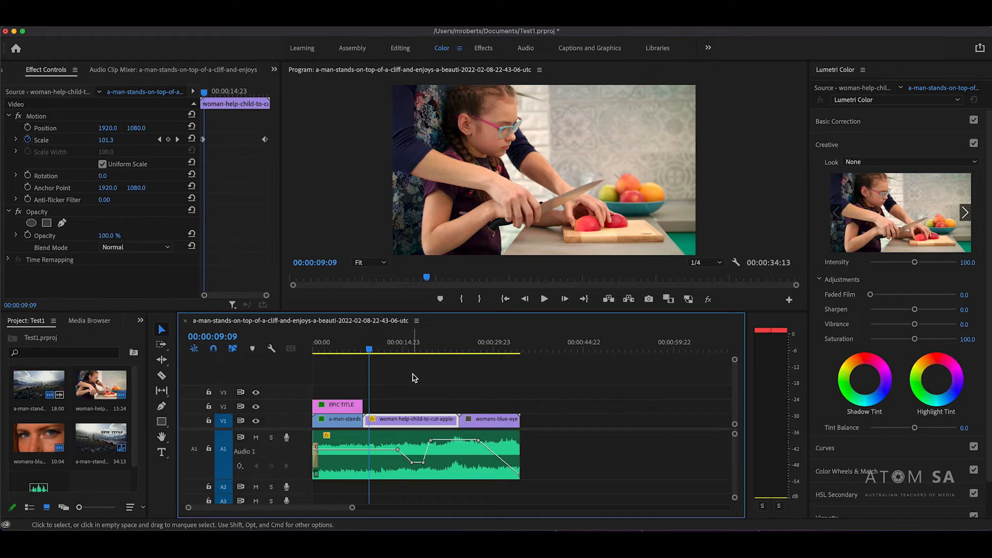
Open the media export settings for the sequence and set the format to H.264.
left_click(78, 10)
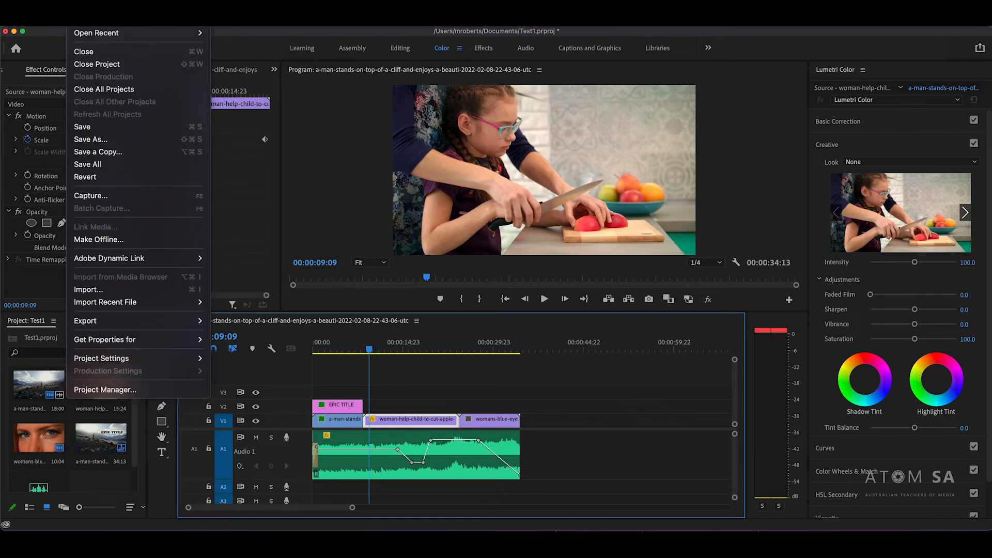
mouse_move(122, 321)
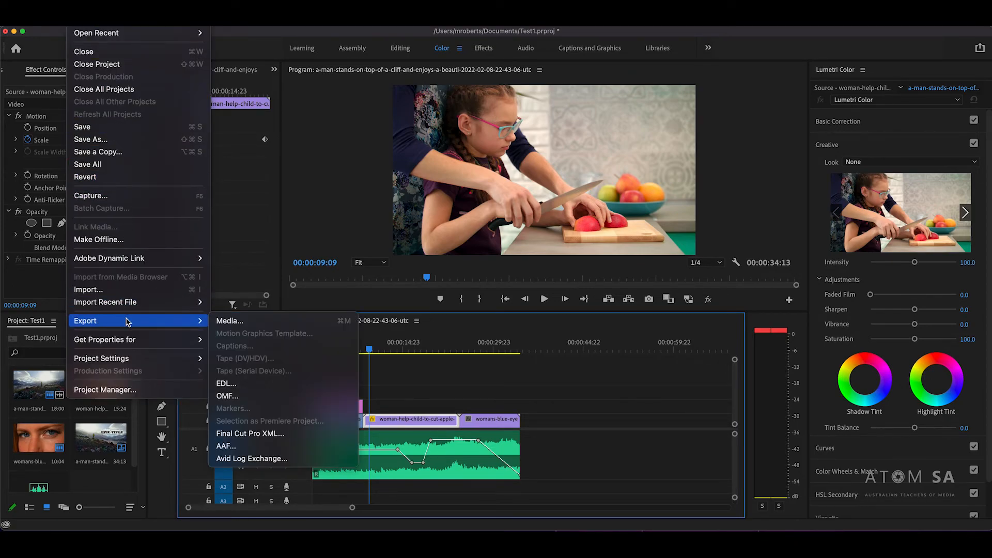
left_click(252, 325)
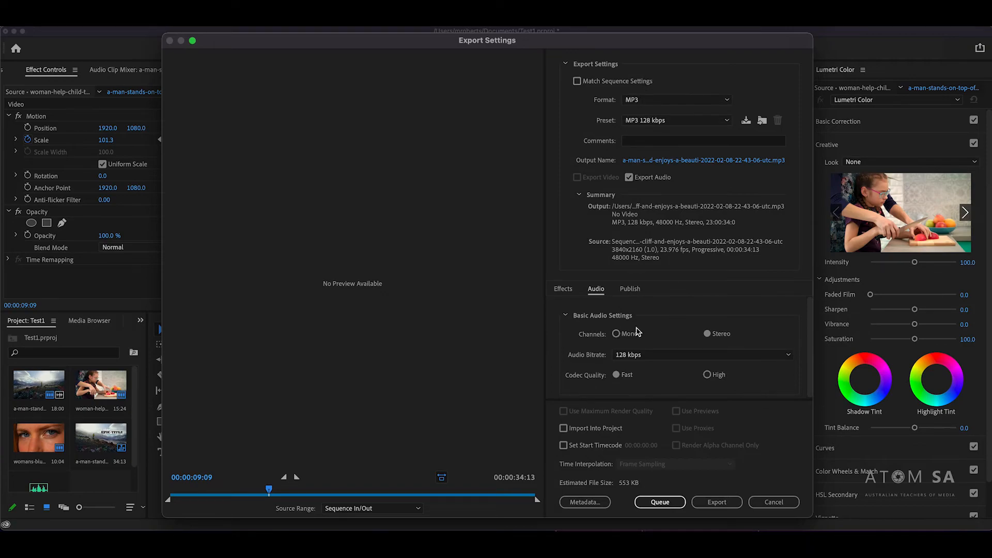
scroll(664, 371, "down", 1)
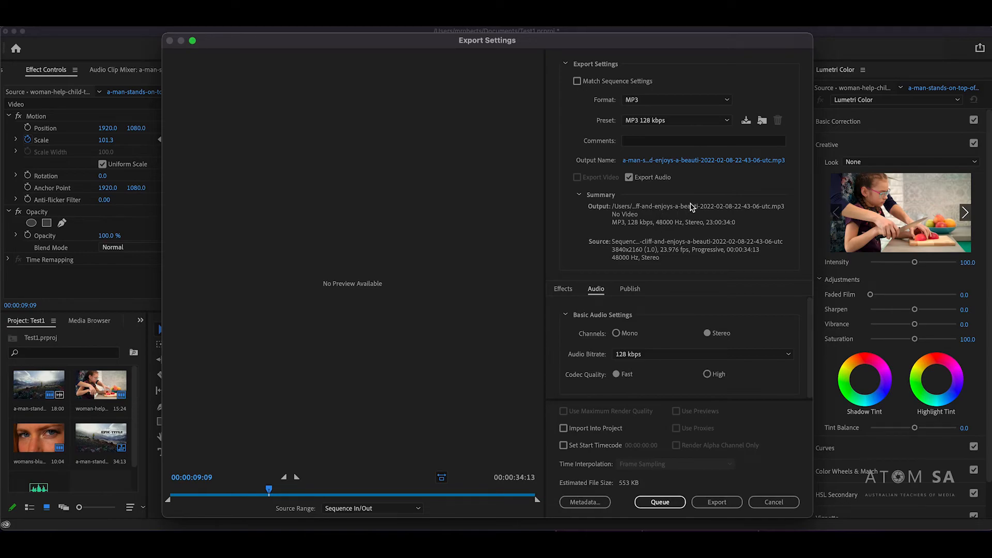
left_click(659, 103)
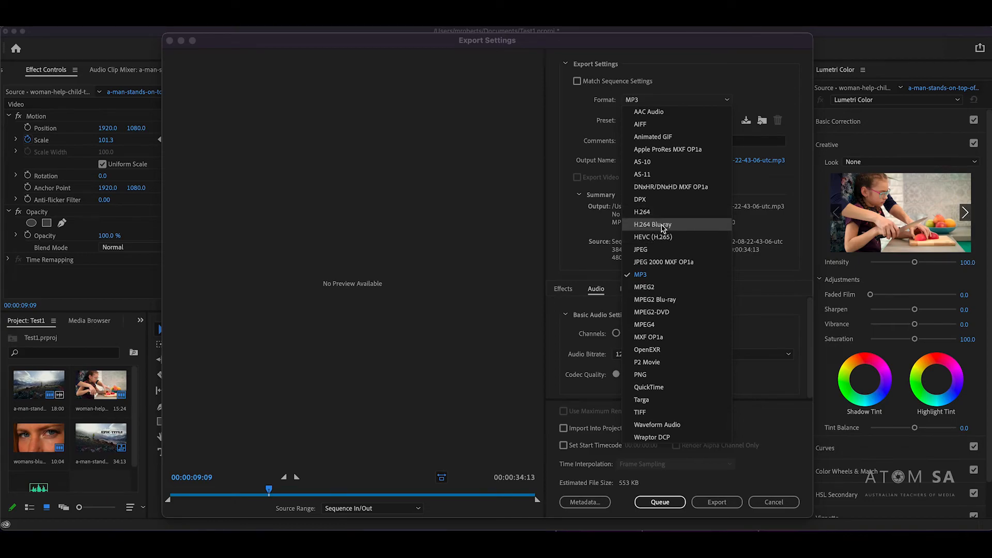
left_click(651, 215)
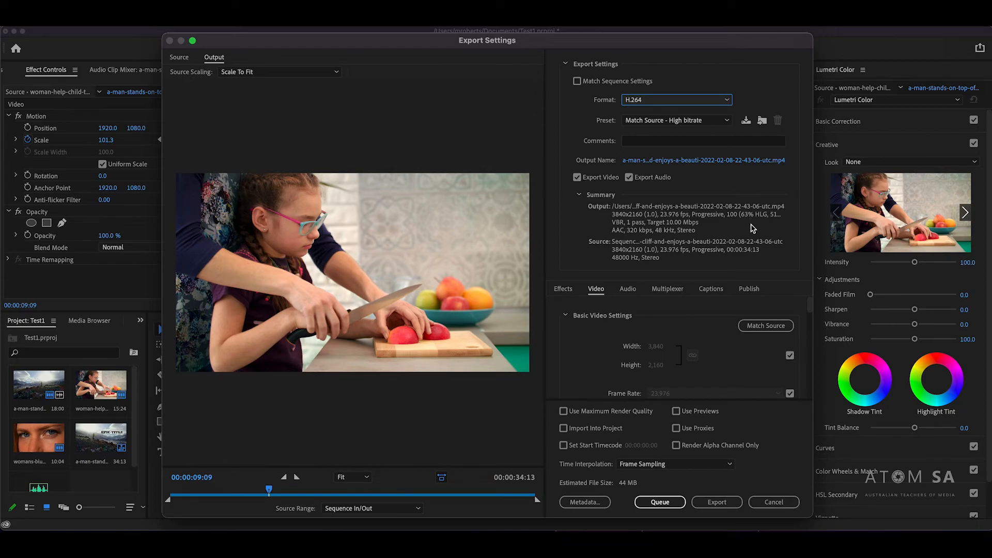
Try the Match Source - Medium bitrate preset for the export and return to Match Source - High bitrate.
left_click(632, 119)
left_click(646, 134)
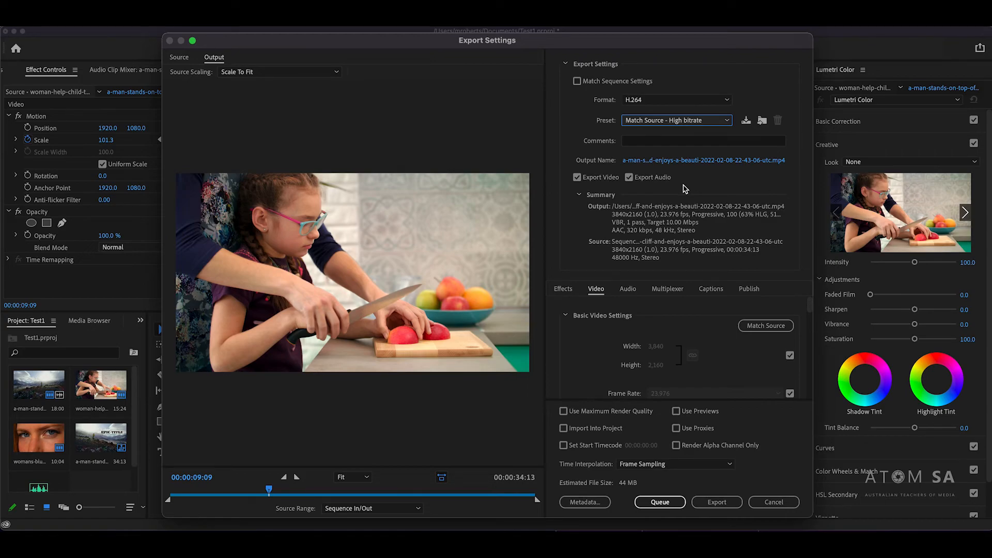
left_click(684, 121)
left_click(673, 145)
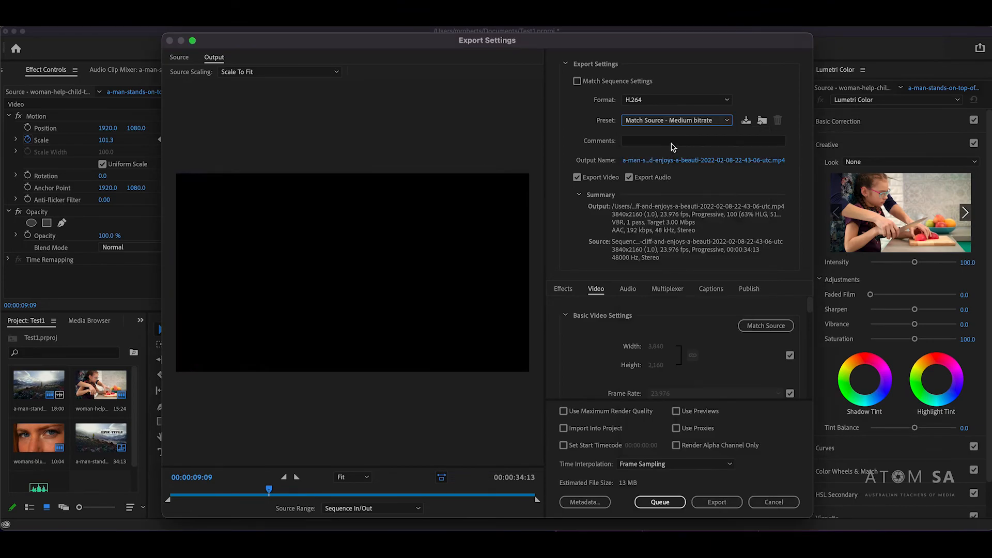
left_click(693, 129)
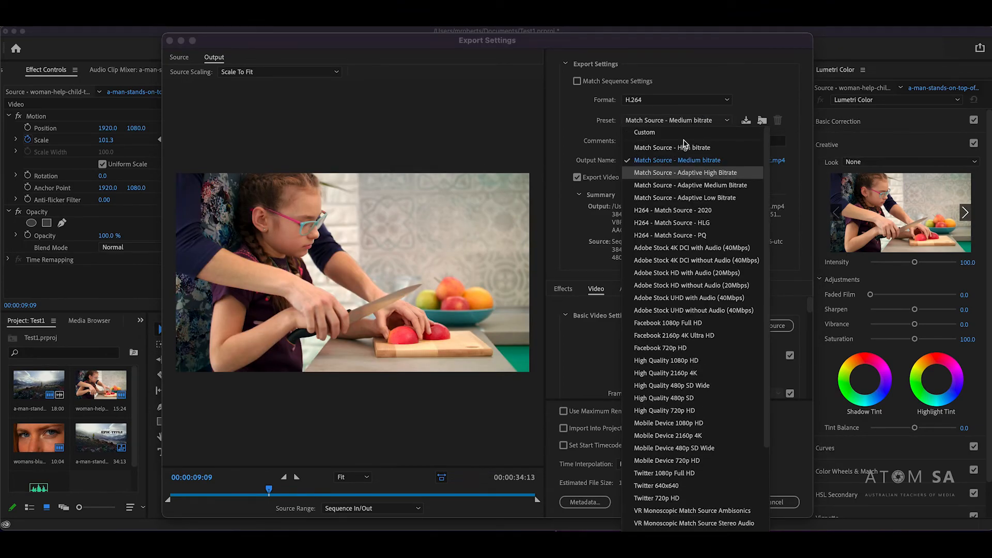
left_click(680, 149)
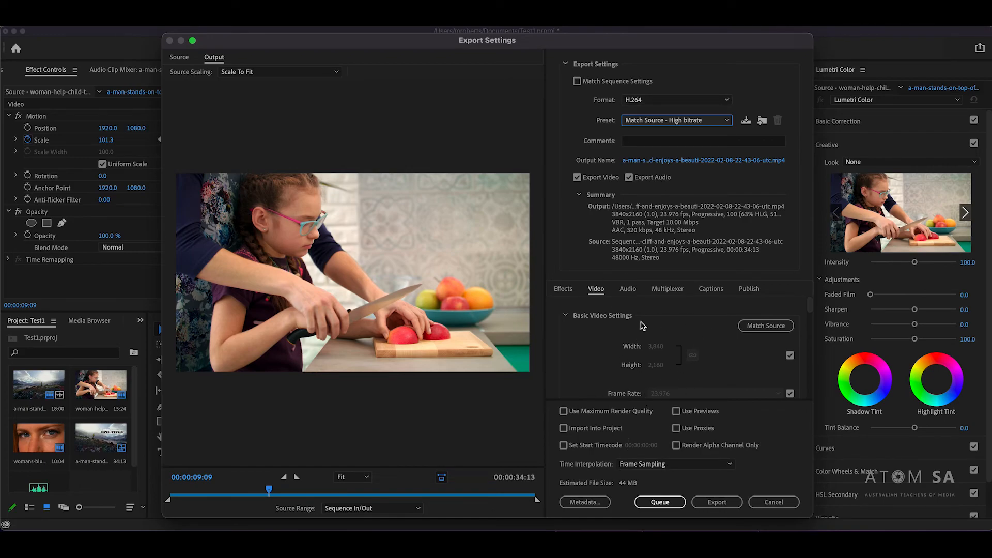
scroll(642, 326, "down", 3)
scroll(642, 326, "up", 3)
scroll(677, 368, "down", 3)
scroll(661, 358, "up", 2)
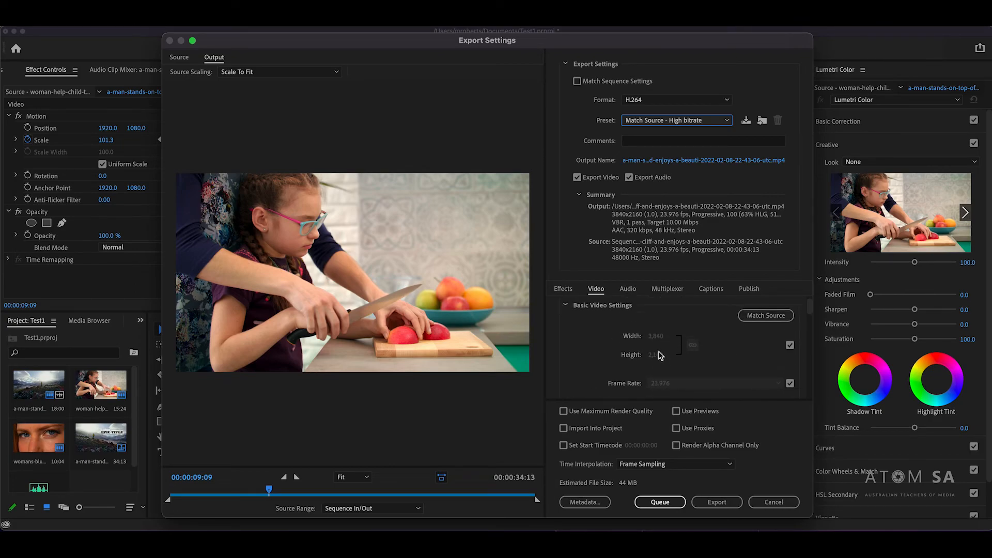
scroll(667, 341, "down", 2)
scroll(669, 339, "up", 3)
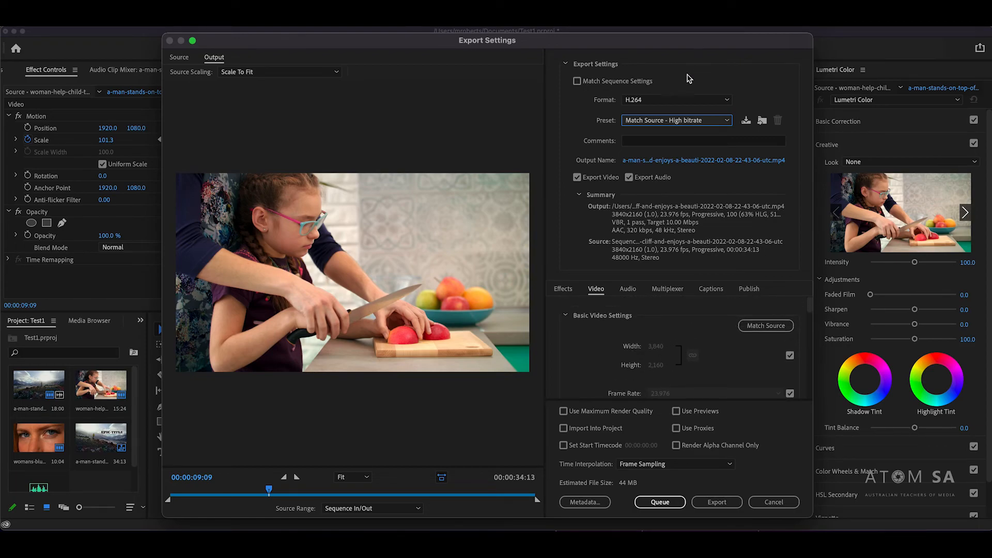
Try the High Quality 1080p HD export preset with maximum render quality enabled.
left_click(669, 124)
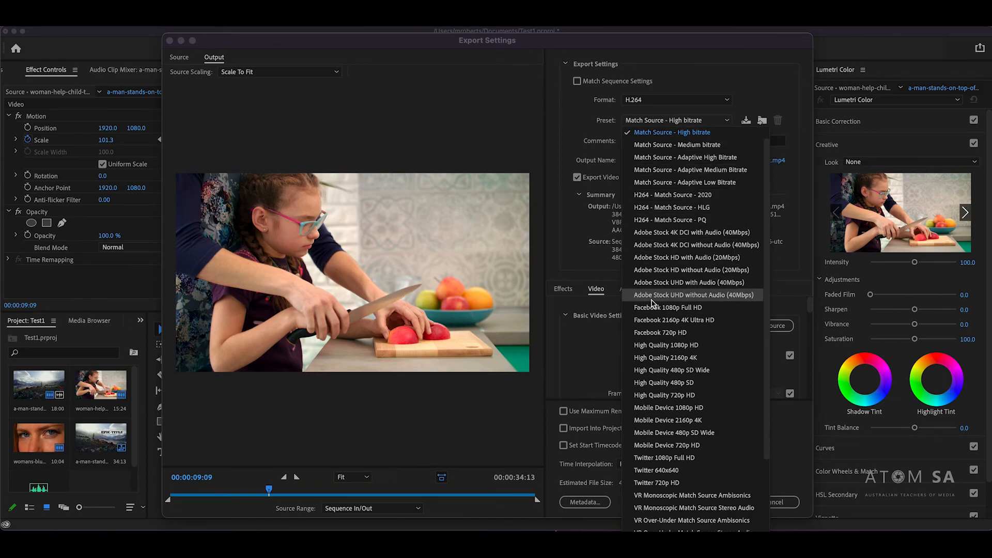
scroll(693, 185, "down", 3)
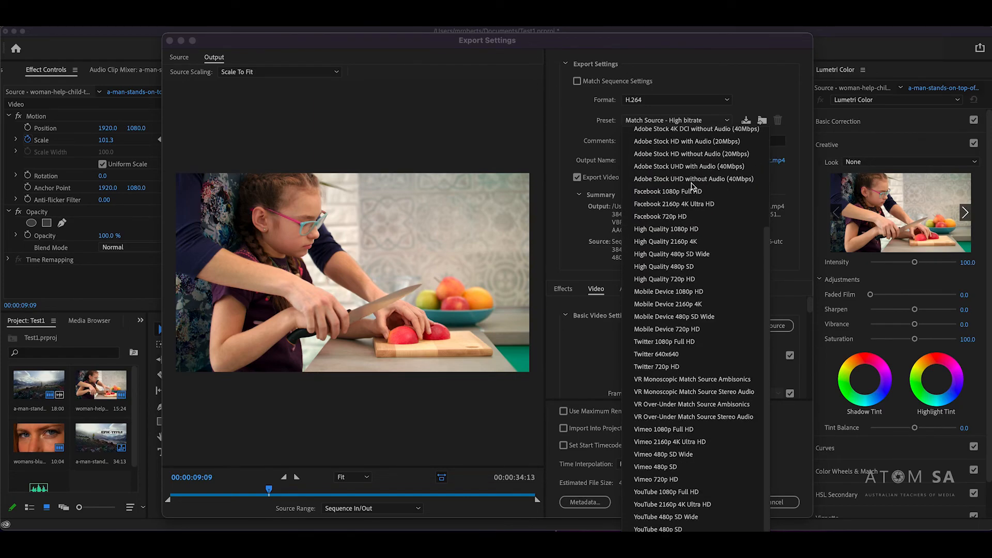
left_click(675, 231)
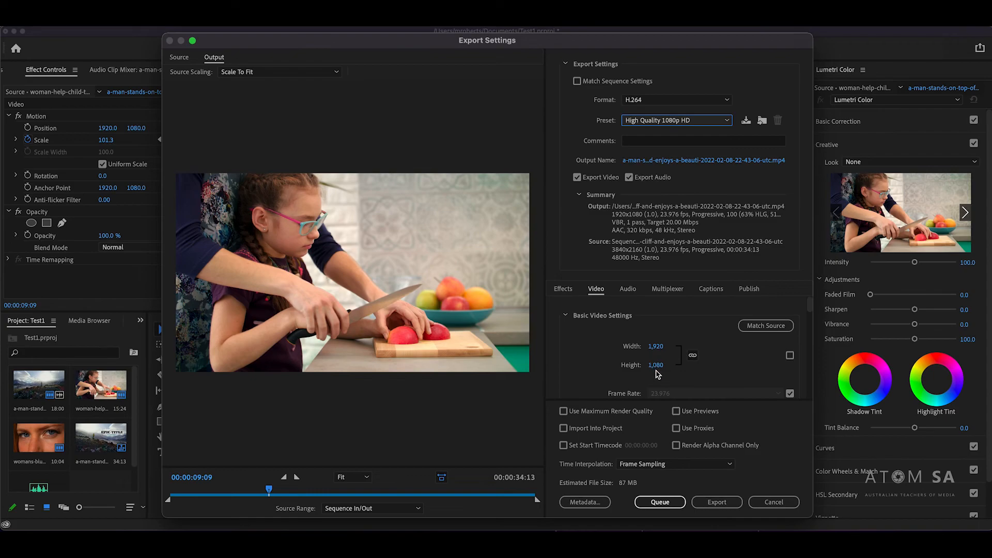
scroll(607, 369, "down", 1)
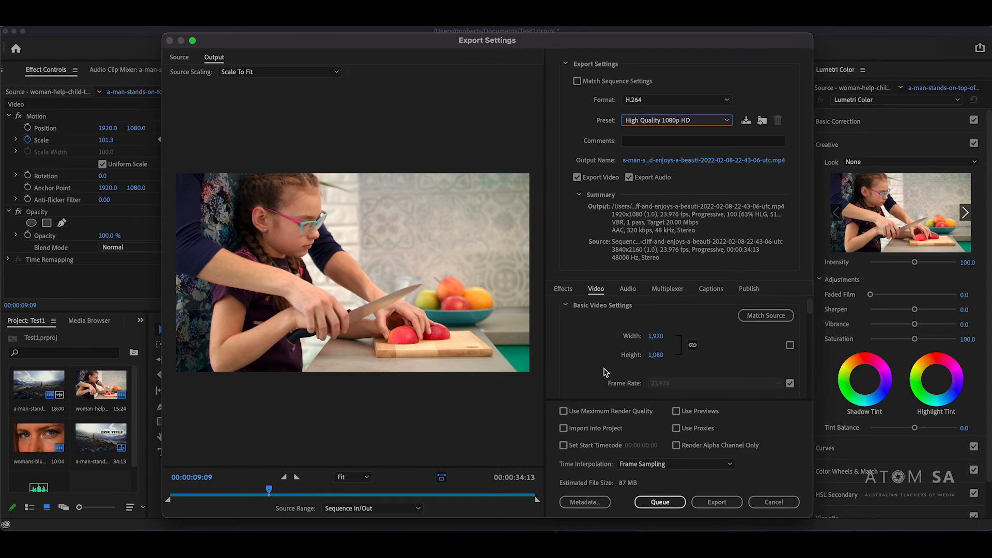
left_click(564, 411)
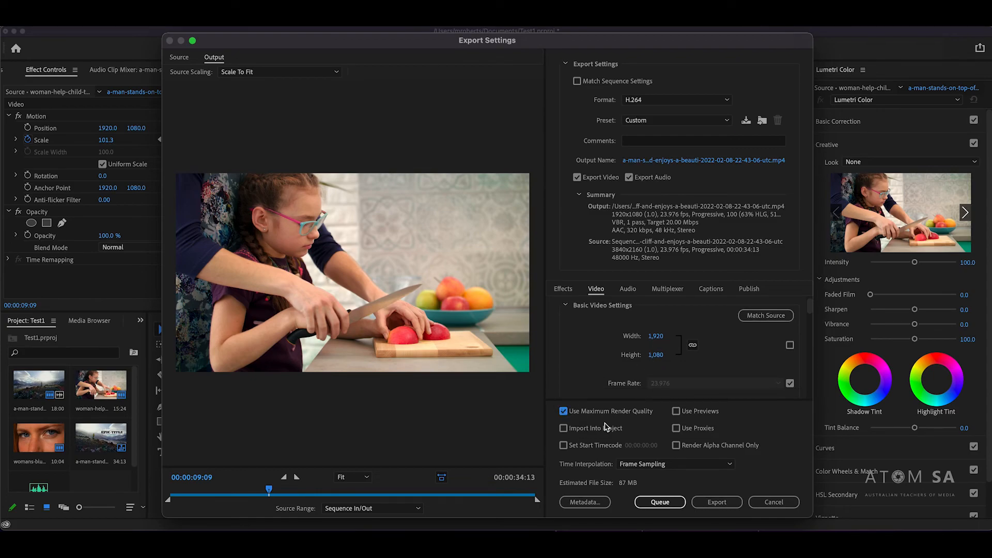
scroll(624, 310, "up", 1)
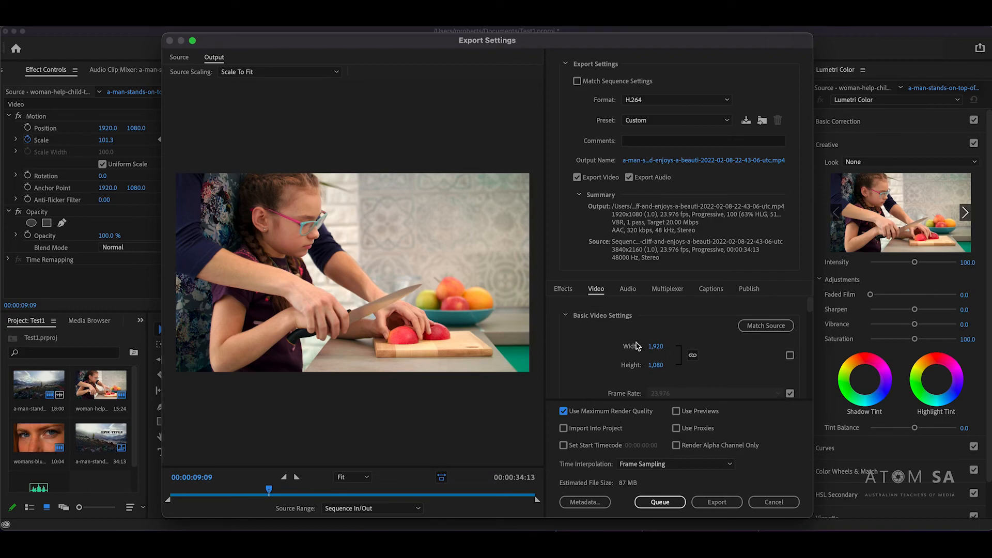
Try turning off audio and video export, and re-enable both for the output.
left_click(629, 177)
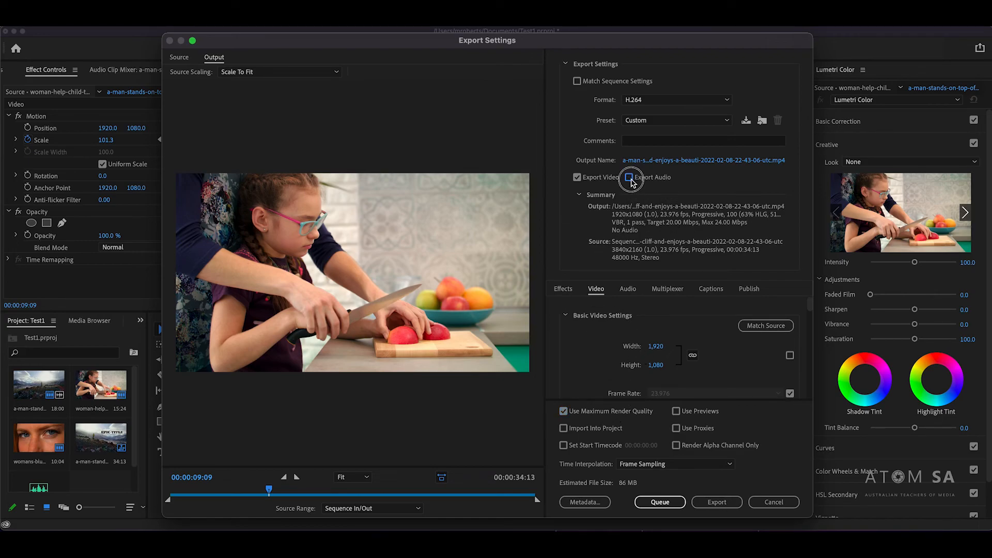
left_click(577, 177)
left_click(629, 178)
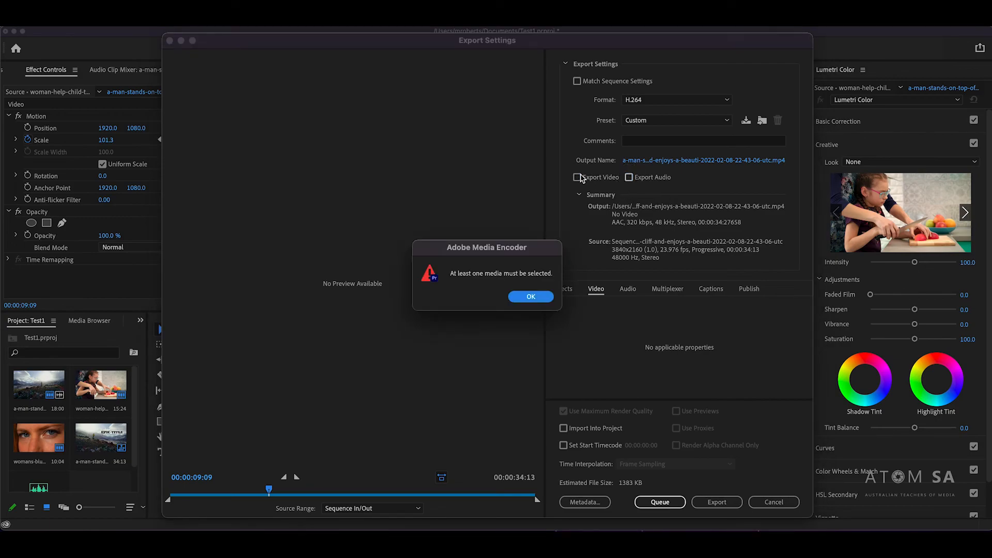
left_click(539, 296)
left_click(577, 178)
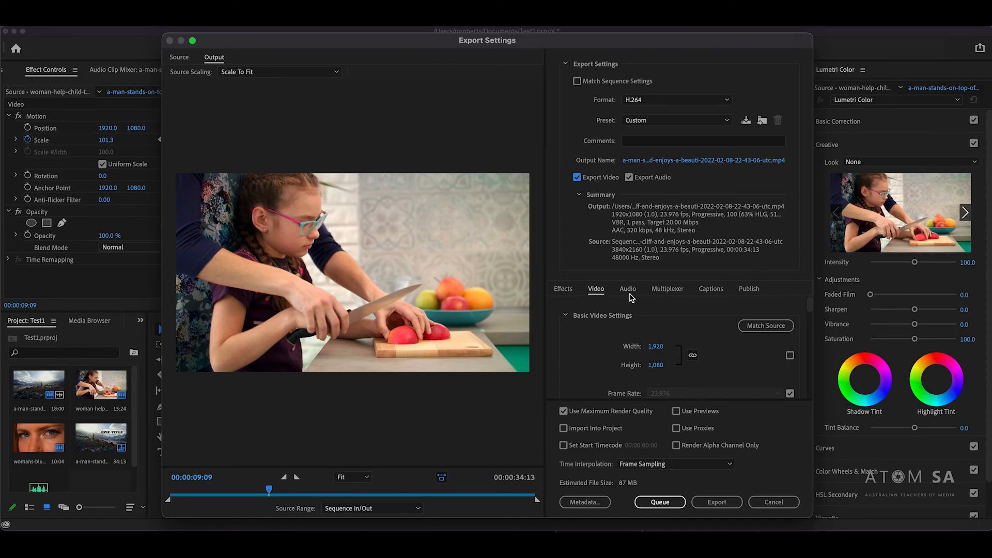
Apply the Match Source - High bitrate export preset and enable Use Maximum Render Quality.
left_click(639, 120)
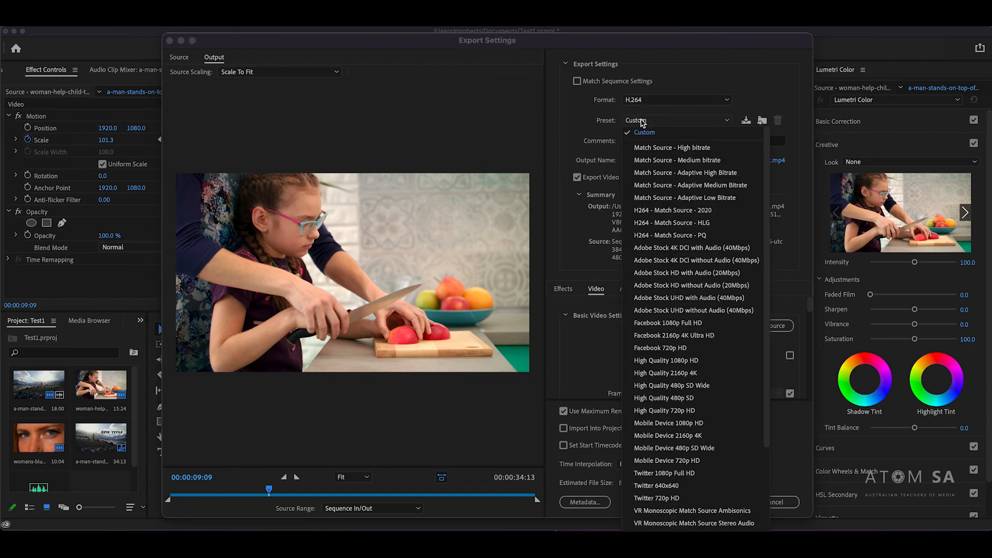
left_click(643, 146)
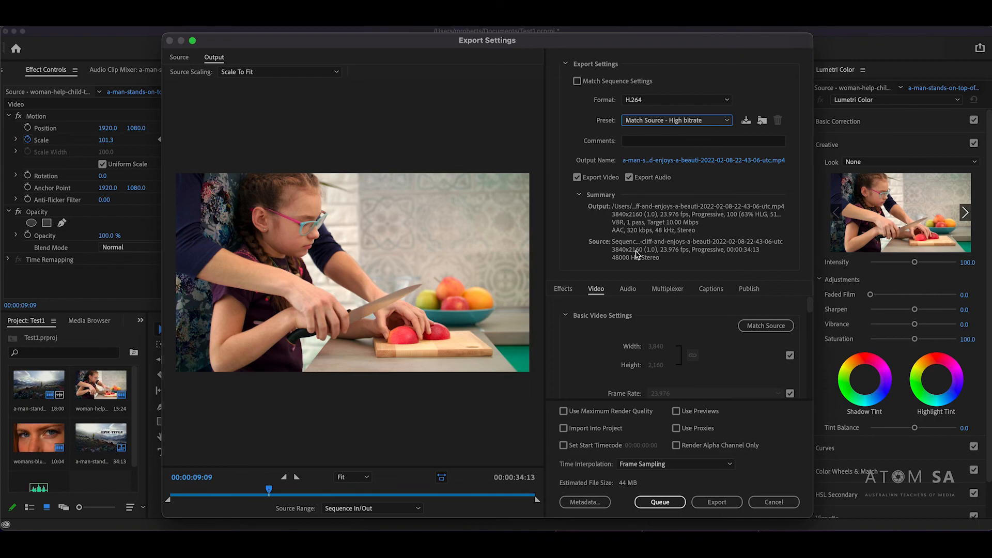
left_click(564, 410)
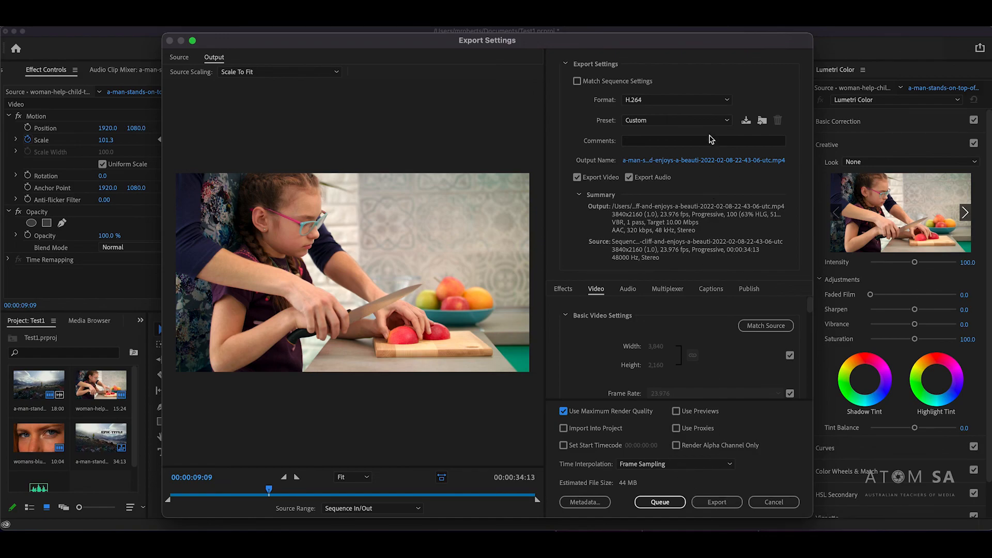
Name the output file Test1_Video on the Desktop as an mp4 and start the export.
left_click(660, 161)
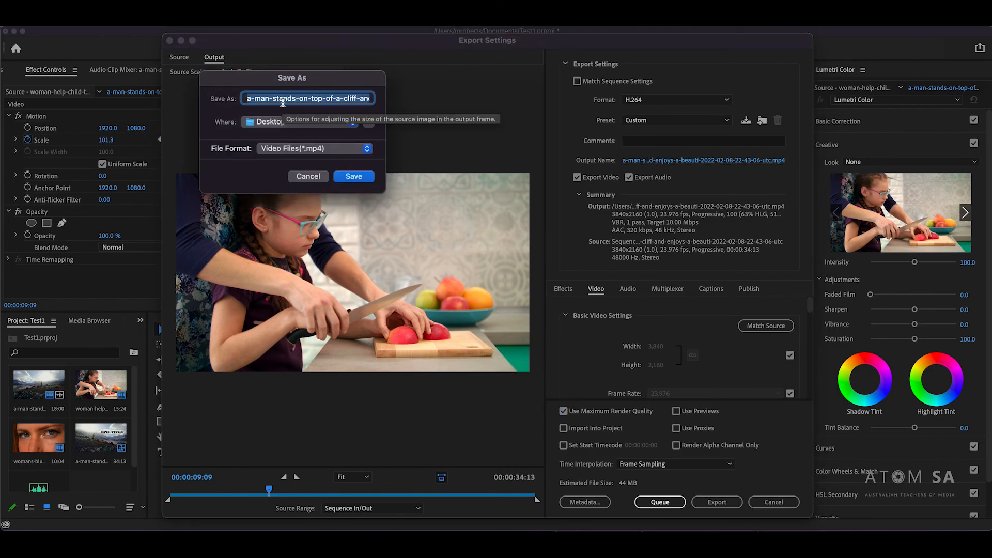
type("Test")
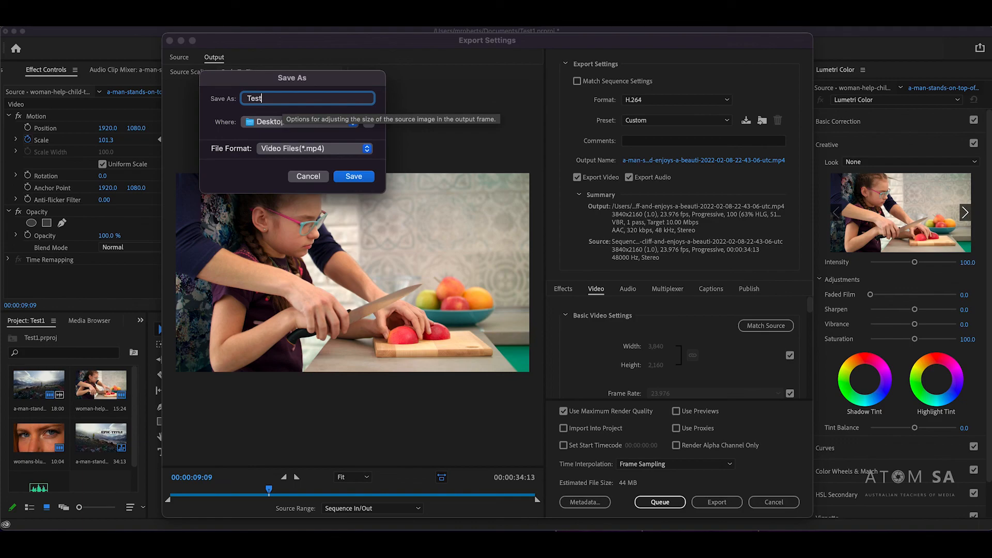
type("1_Vide")
left_click(355, 176)
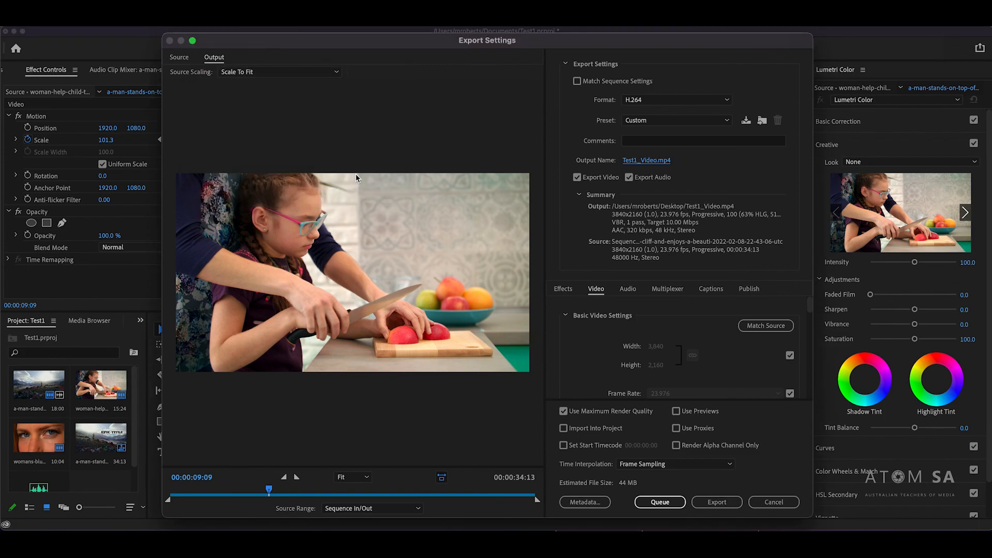
left_click(719, 503)
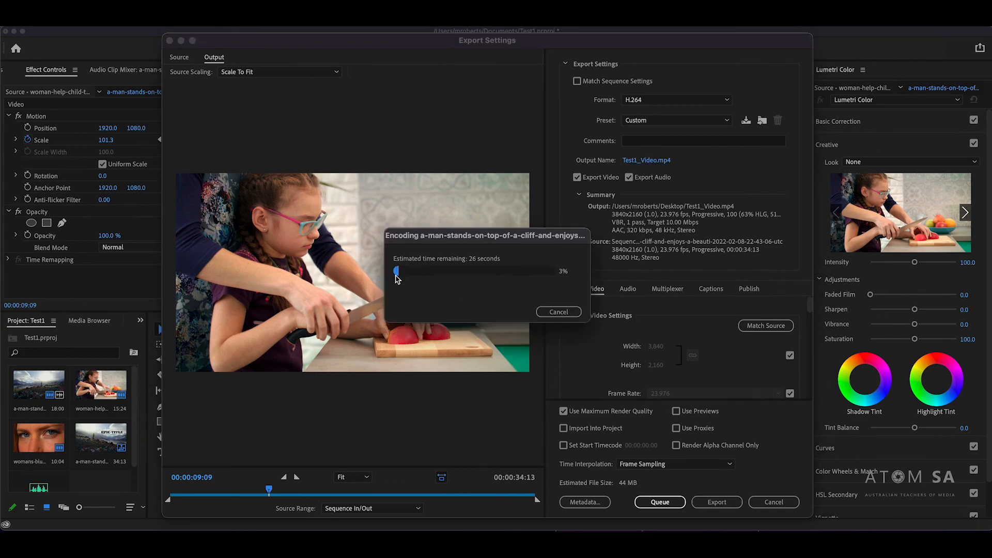